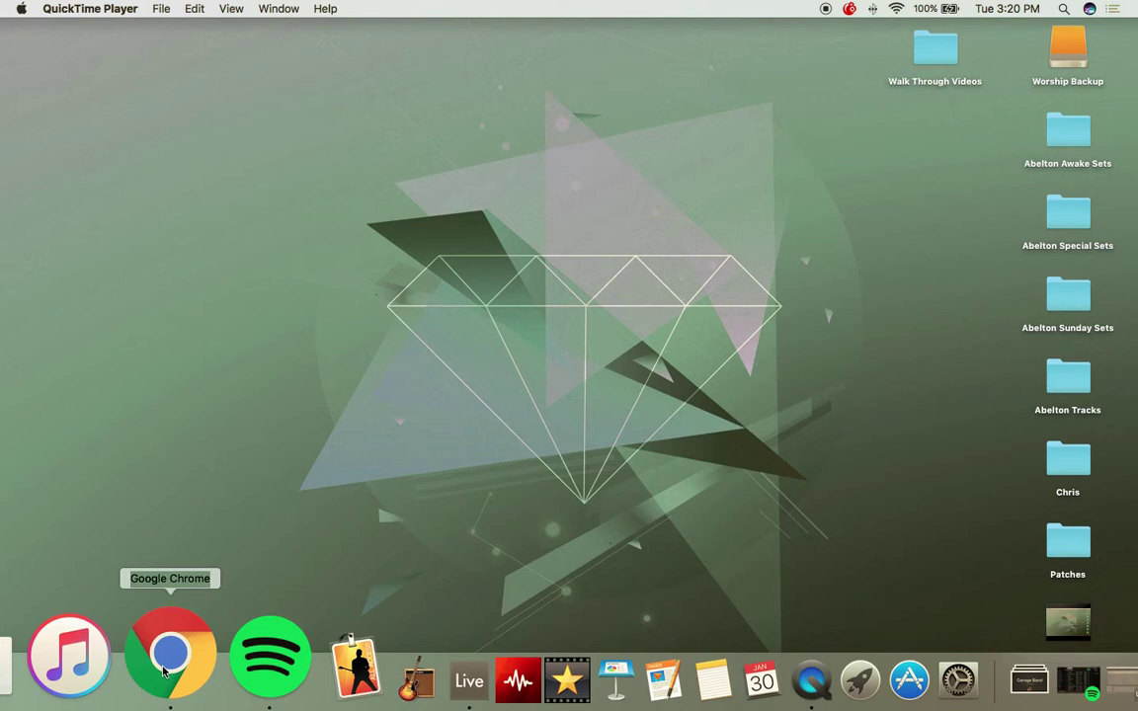
# Open Planning Center Services from the bookmark in Google Chrome and start adding a plan under Sunday Services
pyautogui.click(166, 662)
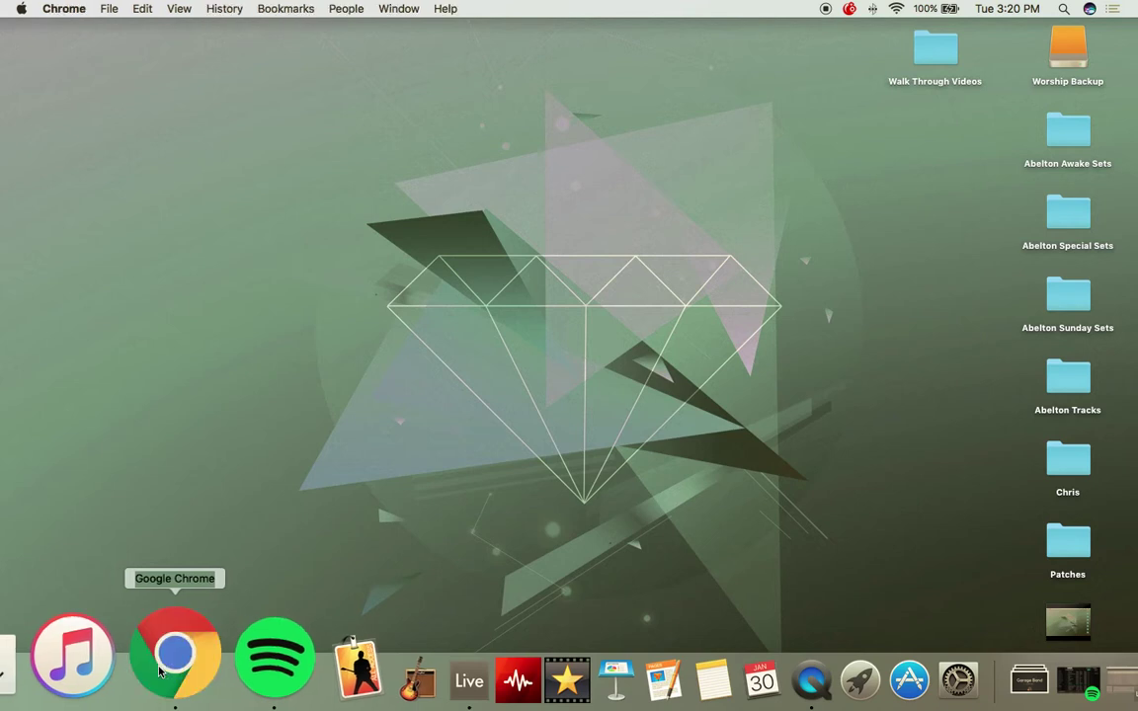
pyautogui.click(602, 83)
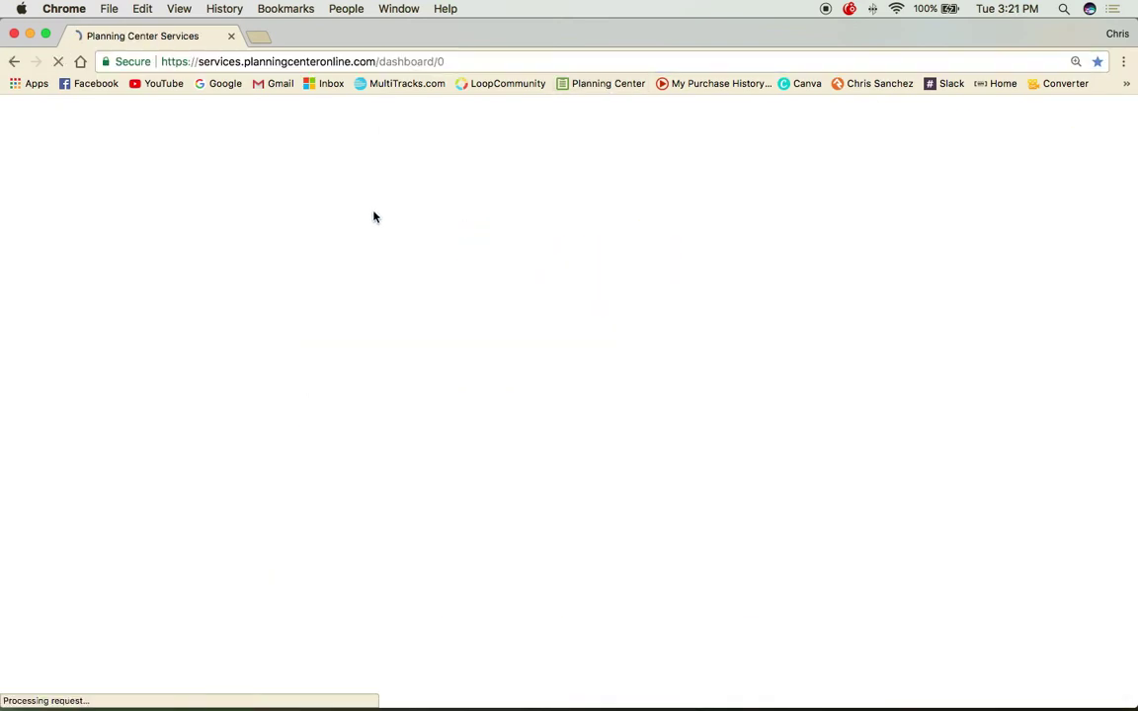
pyautogui.scroll(-2, 482, 293)
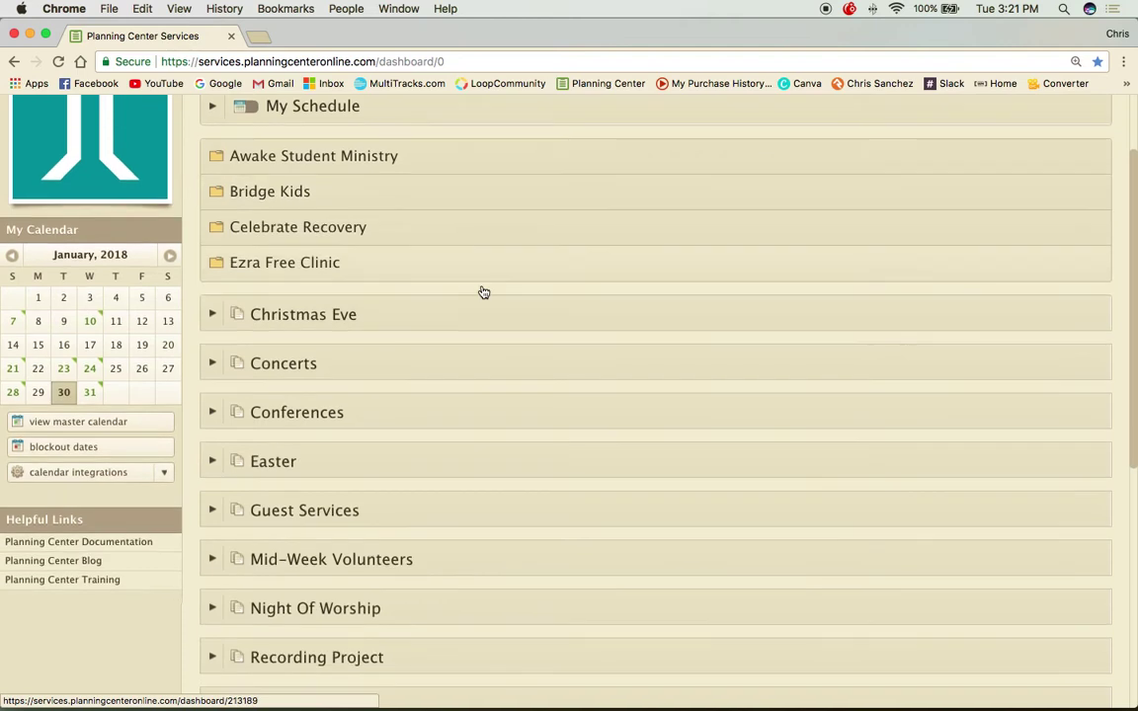
pyautogui.scroll(-5, 482, 292)
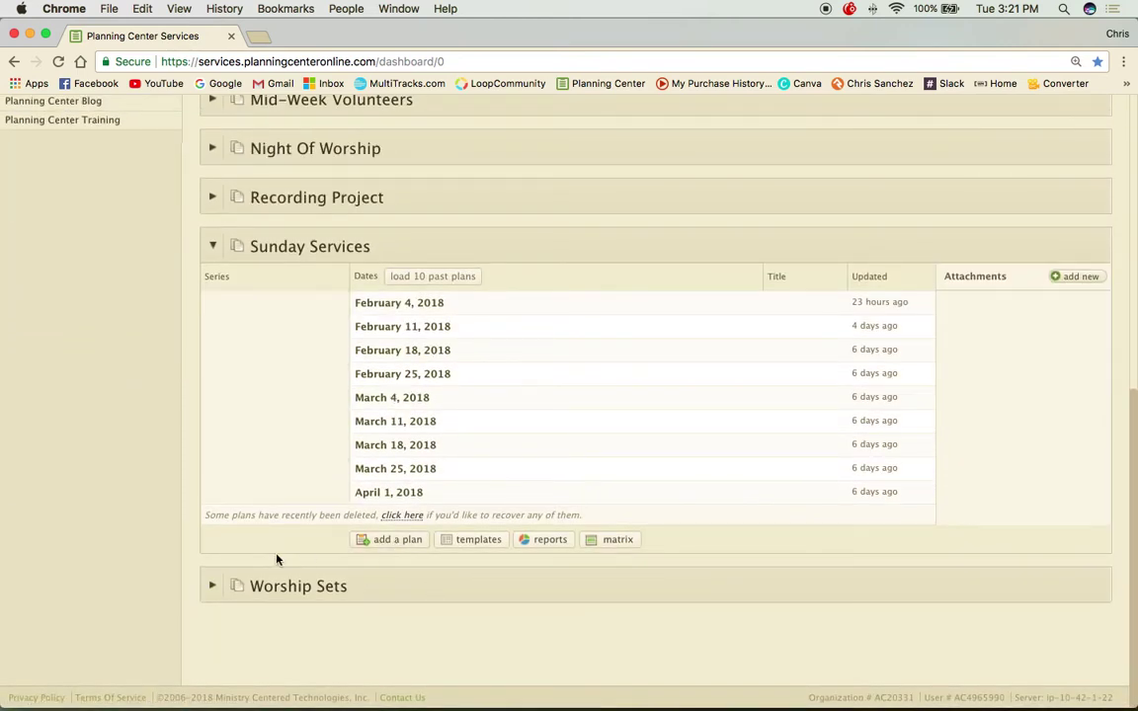
pyautogui.click(400, 540)
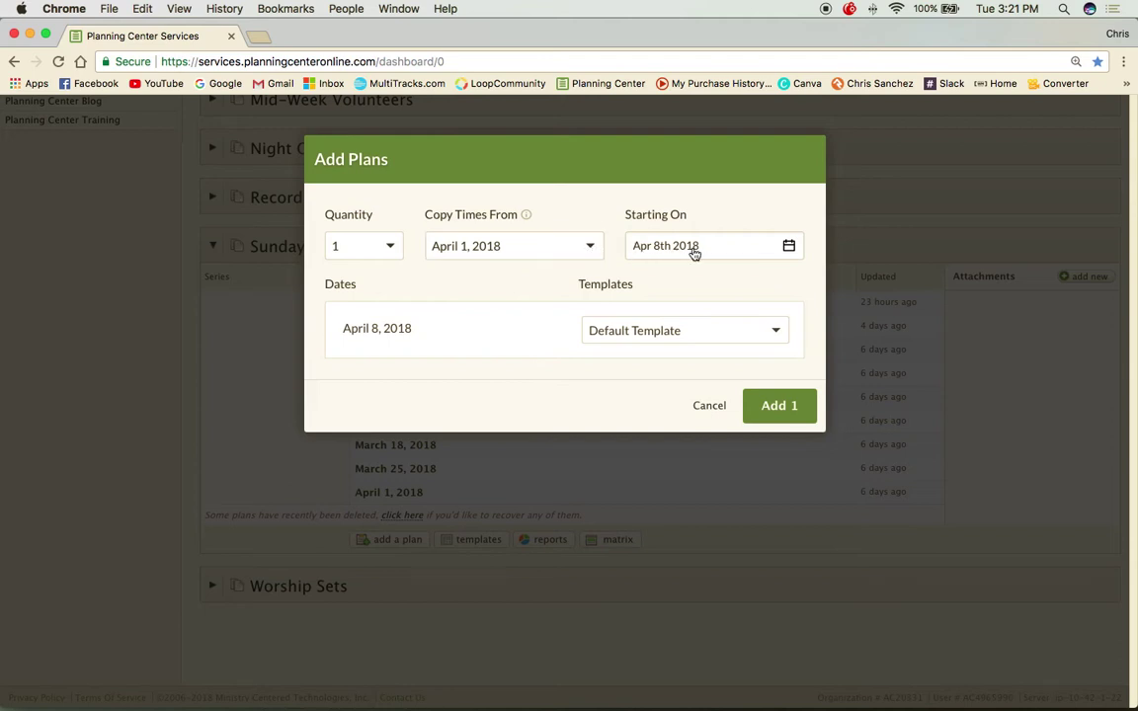
# Try a quantity of 10 plans, look through the generated dates, and set the quantity back to 1
pyautogui.click(391, 251)
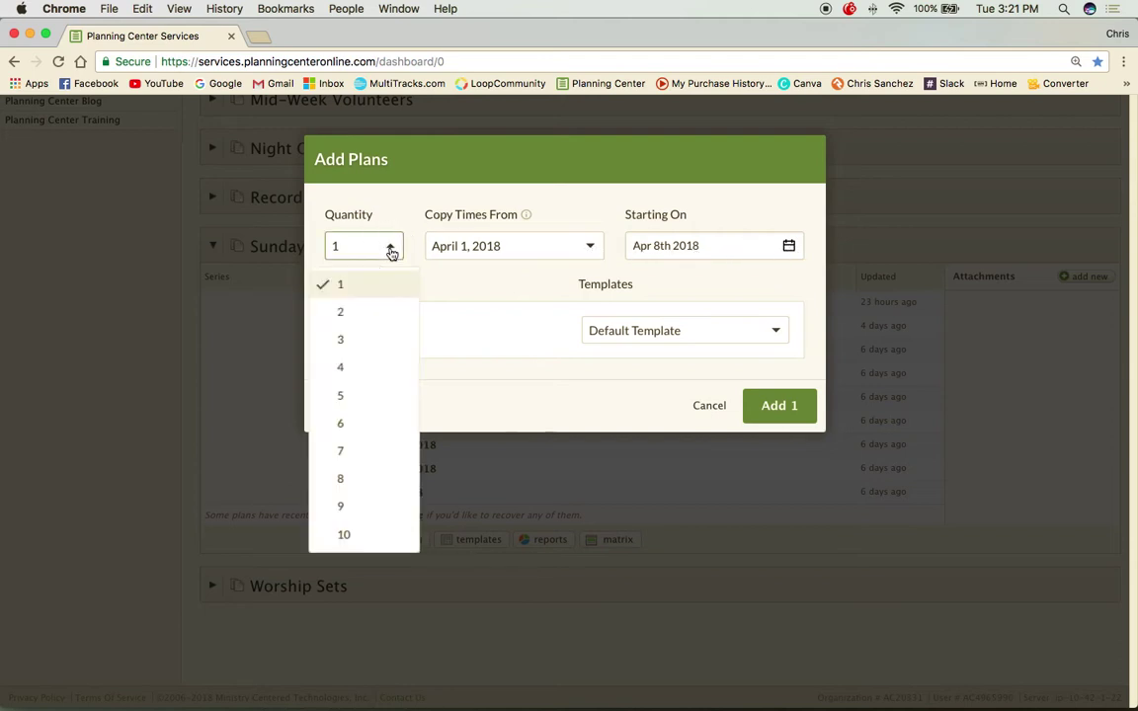
pyautogui.click(346, 538)
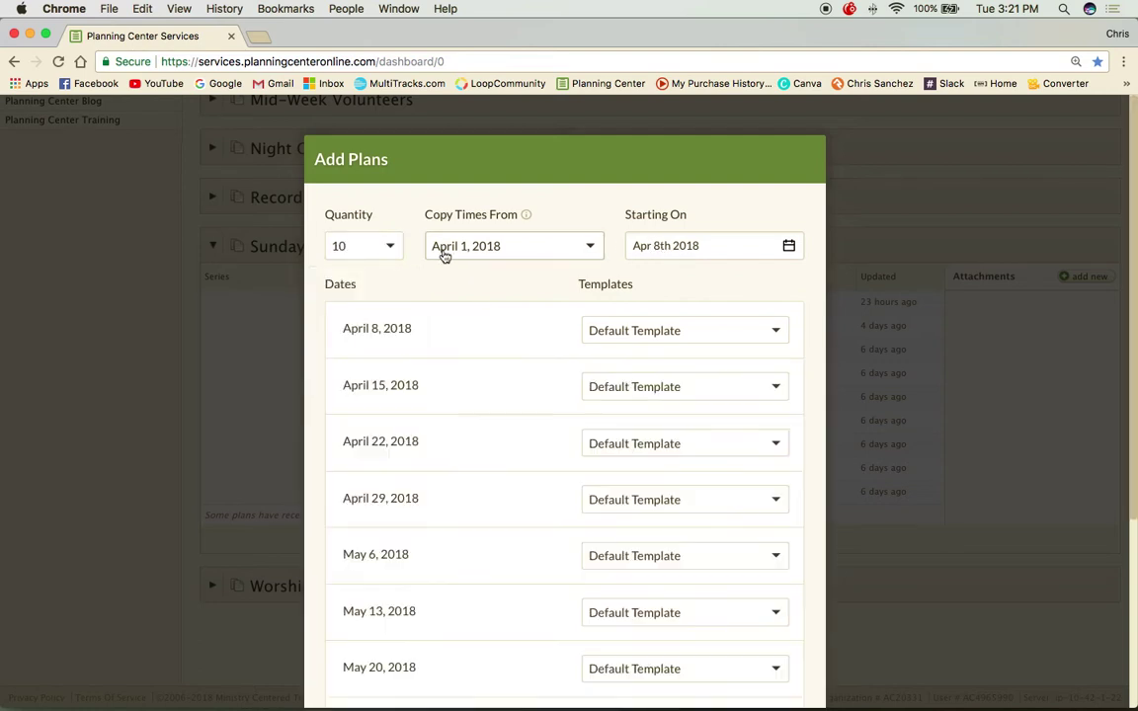
pyautogui.scroll(-5, 553, 406)
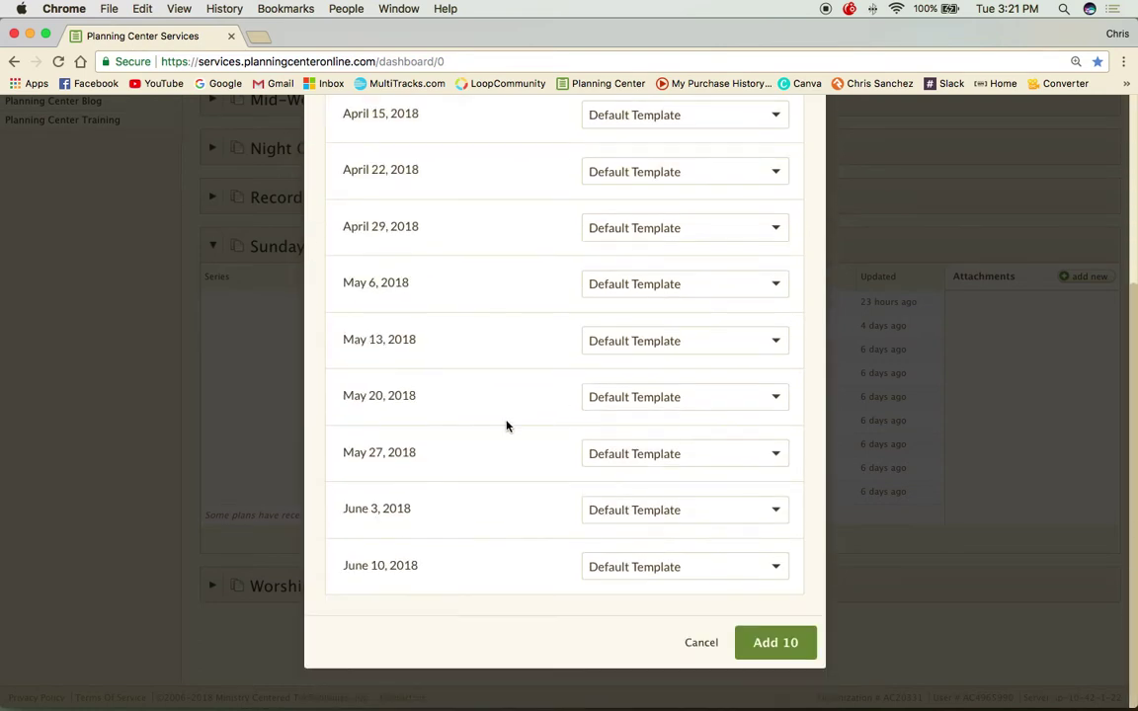
pyautogui.scroll(5, 452, 452)
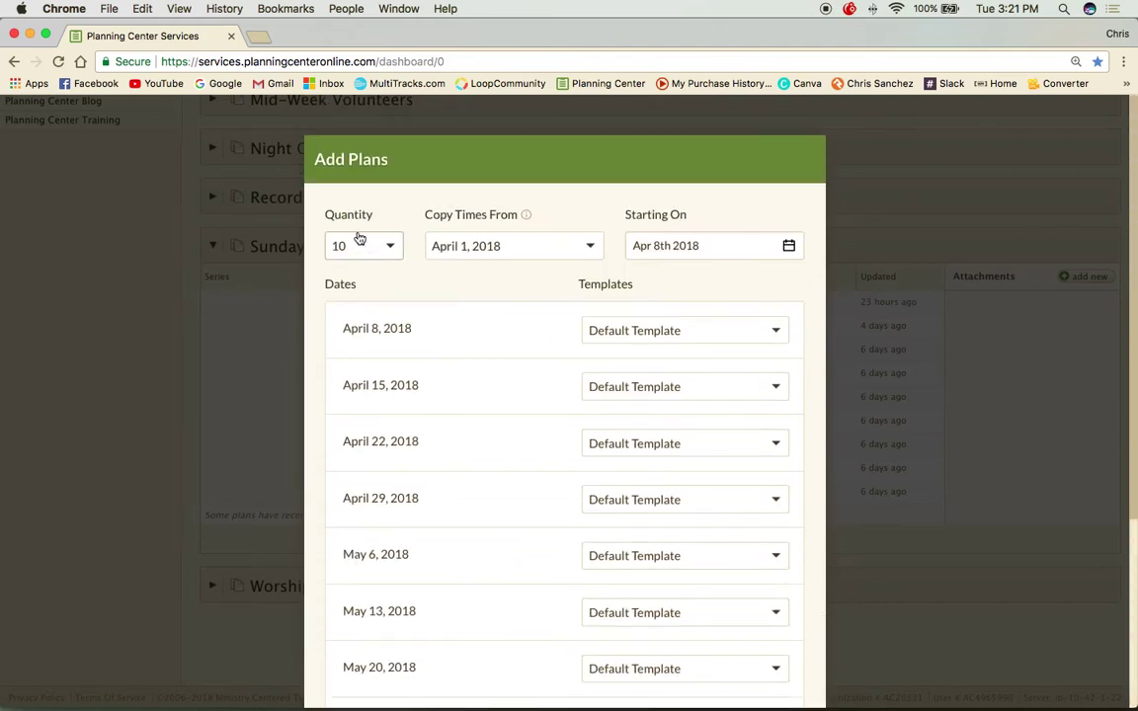
pyautogui.click(388, 246)
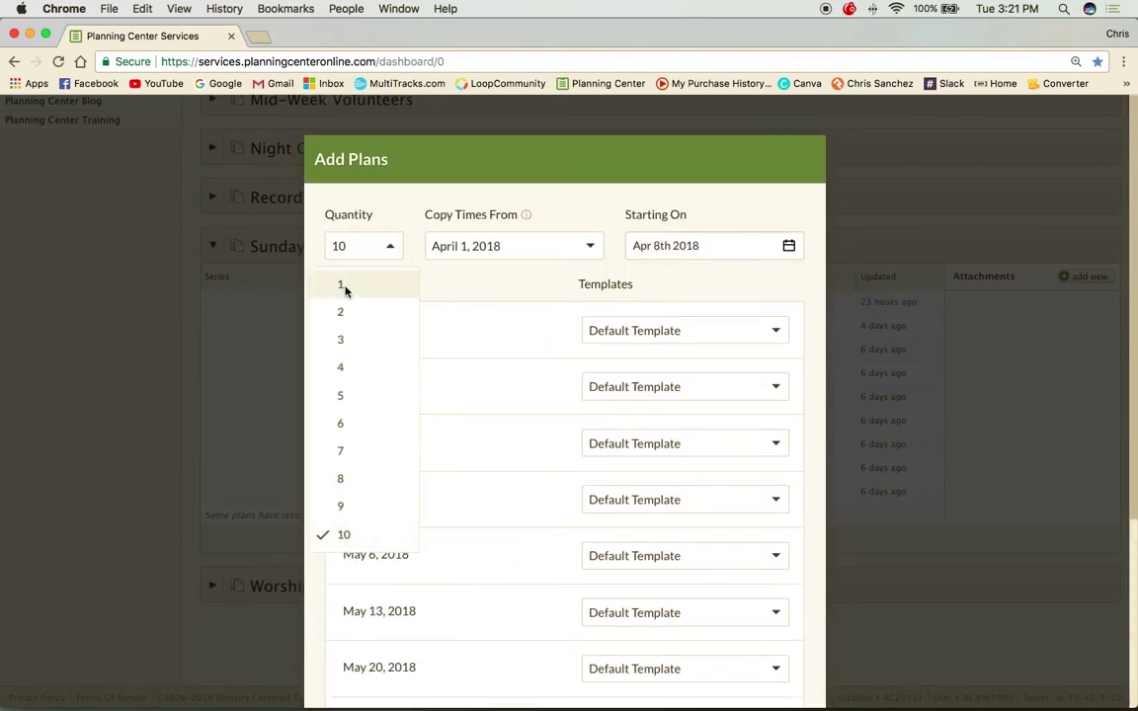
pyautogui.click(348, 285)
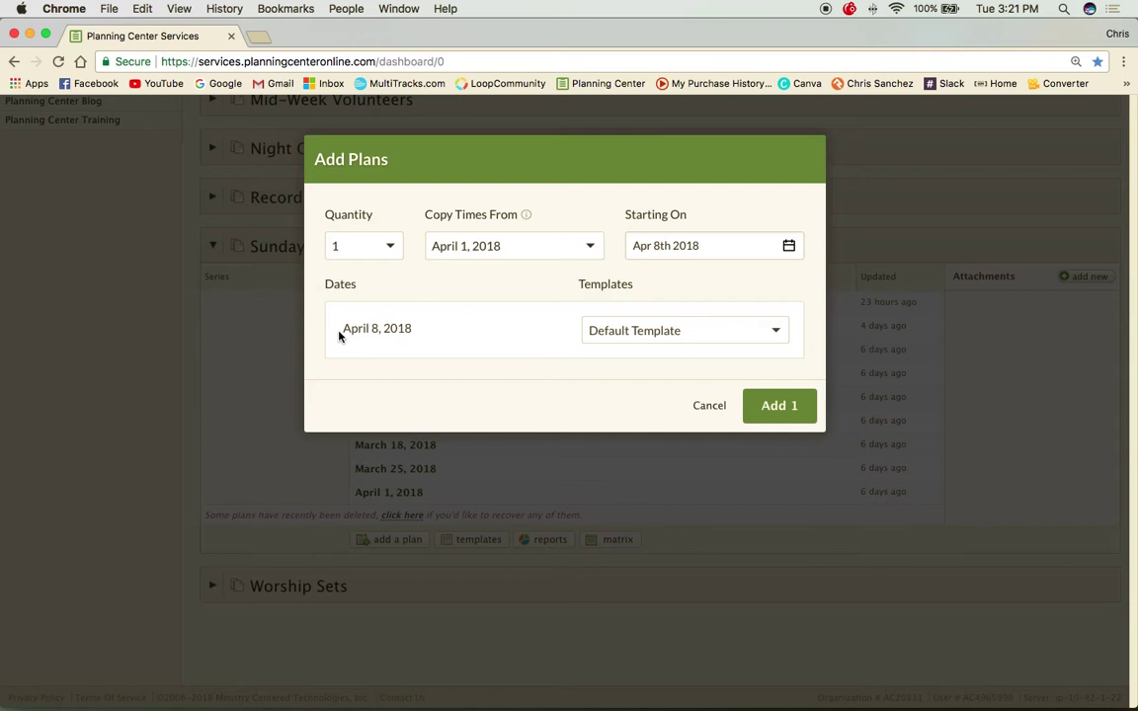
# Choose Default Template for the April 8, 2018 plan and add the single plan
pyautogui.click(775, 333)
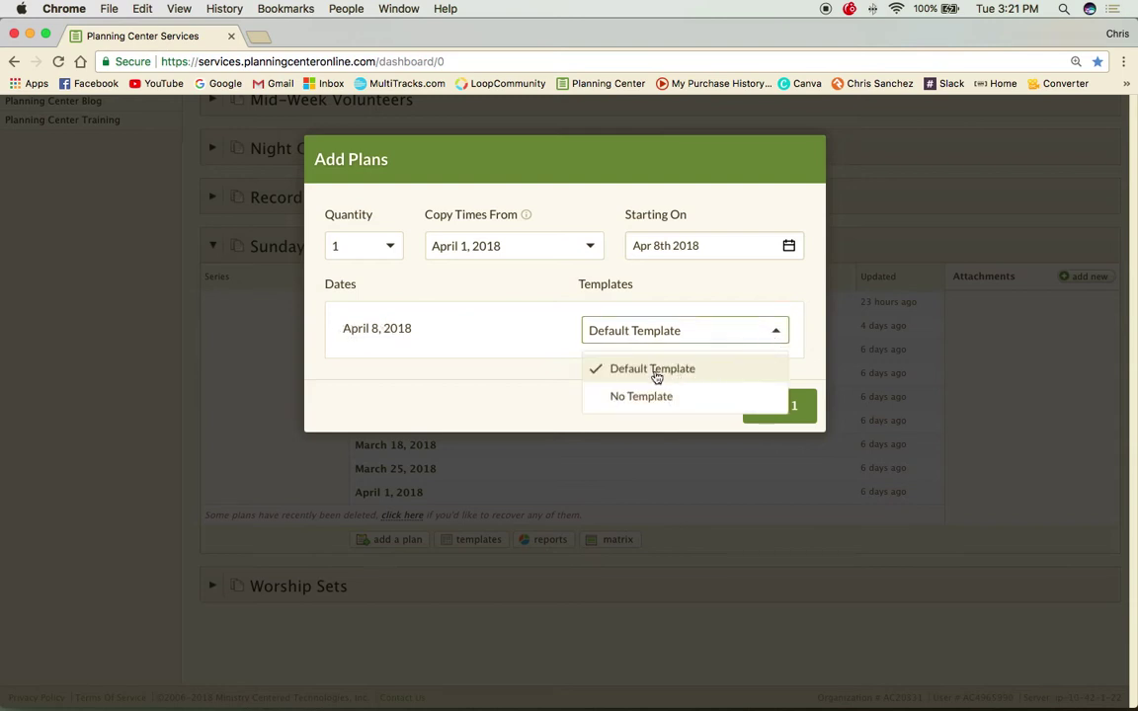
pyautogui.click(658, 371)
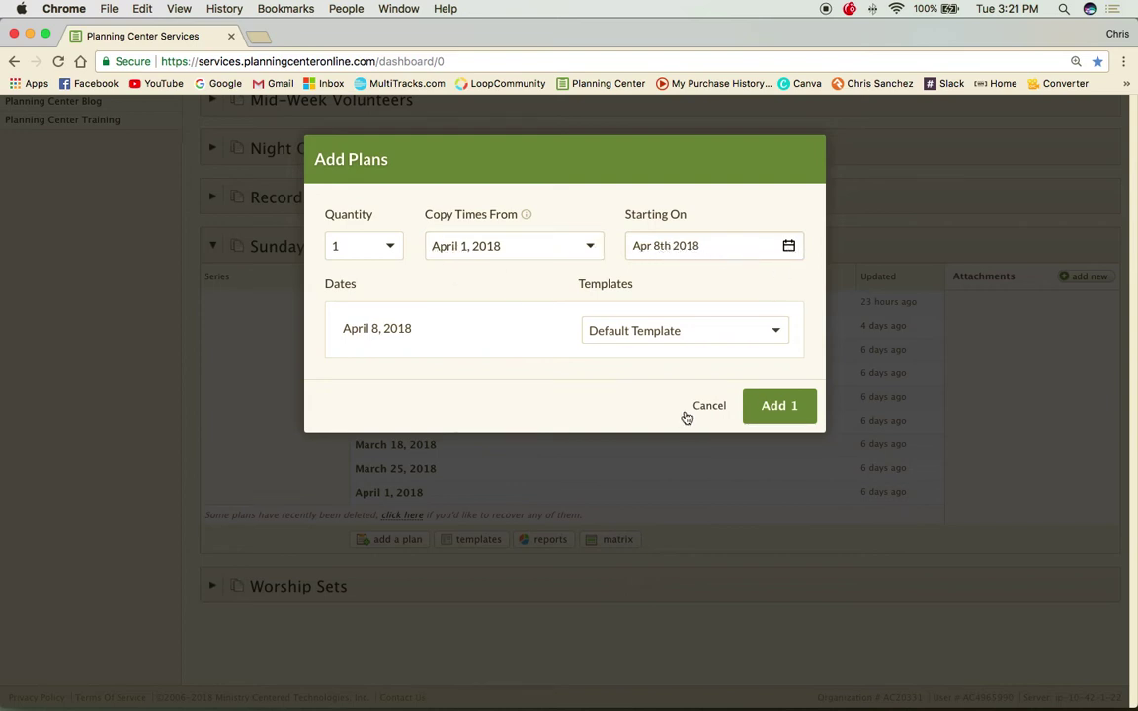
pyautogui.click(789, 410)
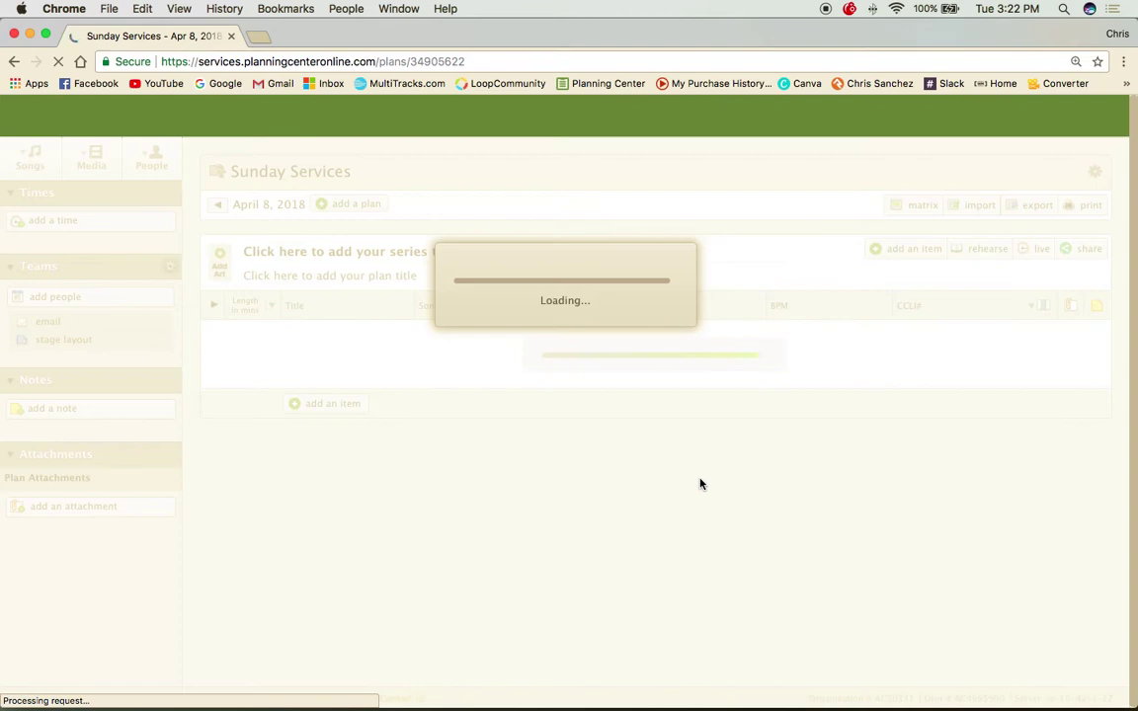
# Examine the new plan's order of service from the Set-Up section through to the Blessing section
pyautogui.scroll(-5, 645, 507)
pyautogui.scroll(6, 646, 513)
pyautogui.scroll(-4, 645, 512)
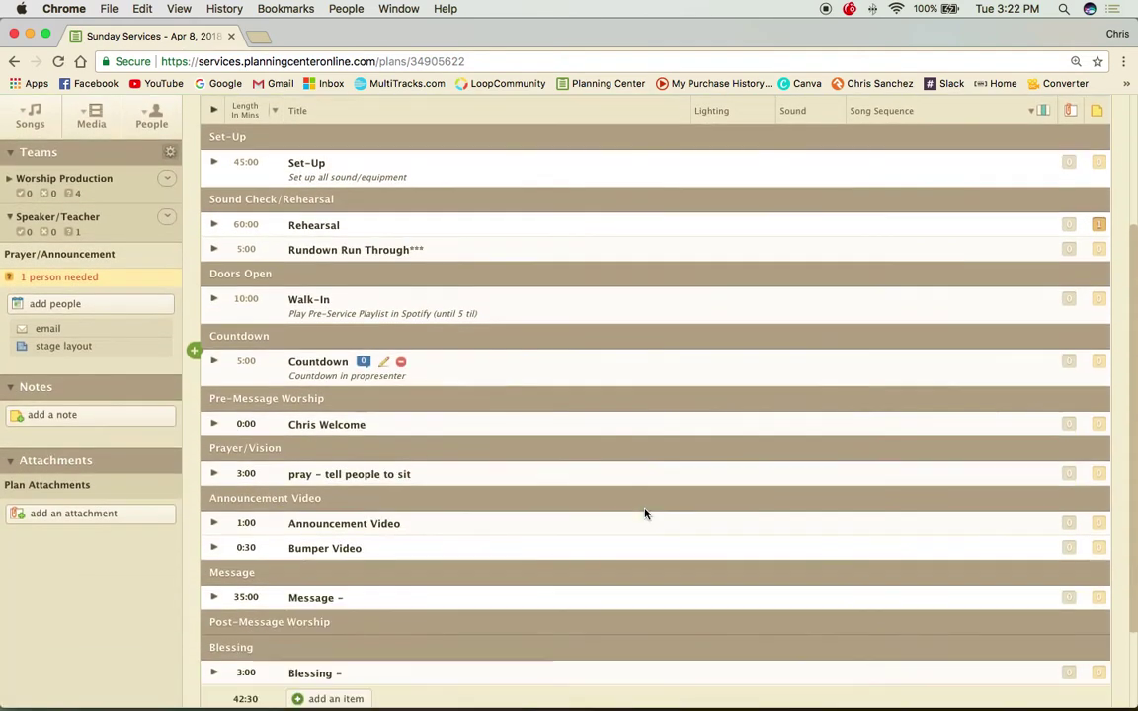
pyautogui.scroll(4, 445, 472)
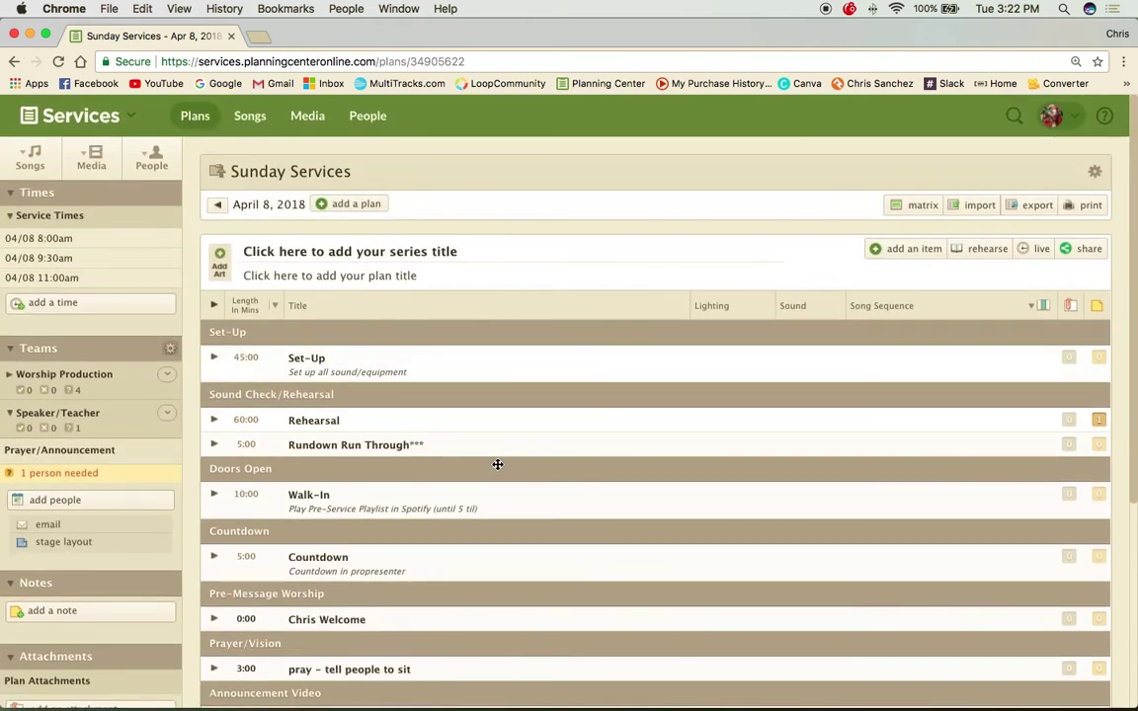
pyautogui.scroll(-5, 497, 465)
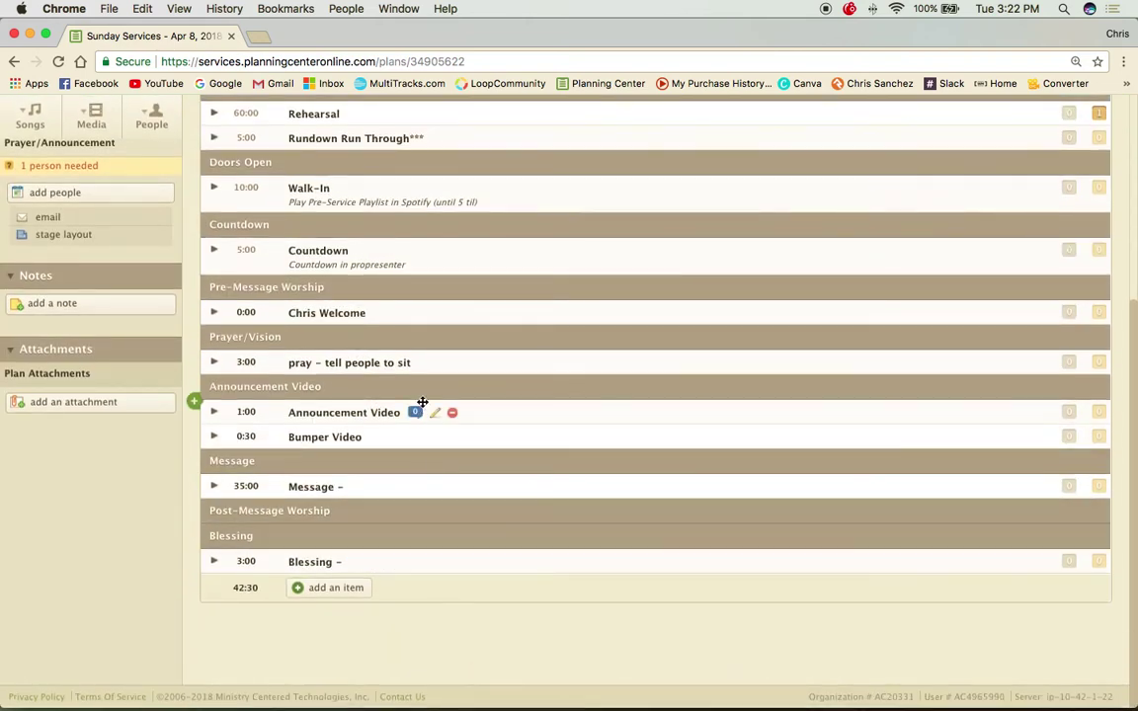
pyautogui.scroll(5, 422, 402)
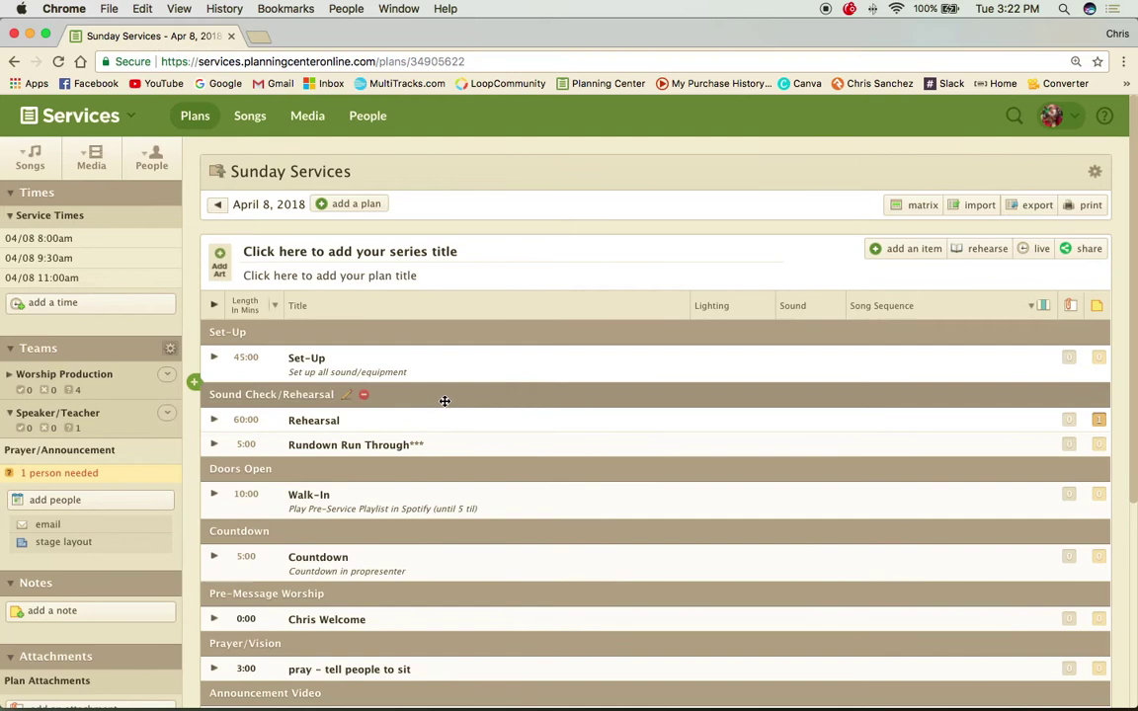
pyautogui.scroll(-5, 410, 393)
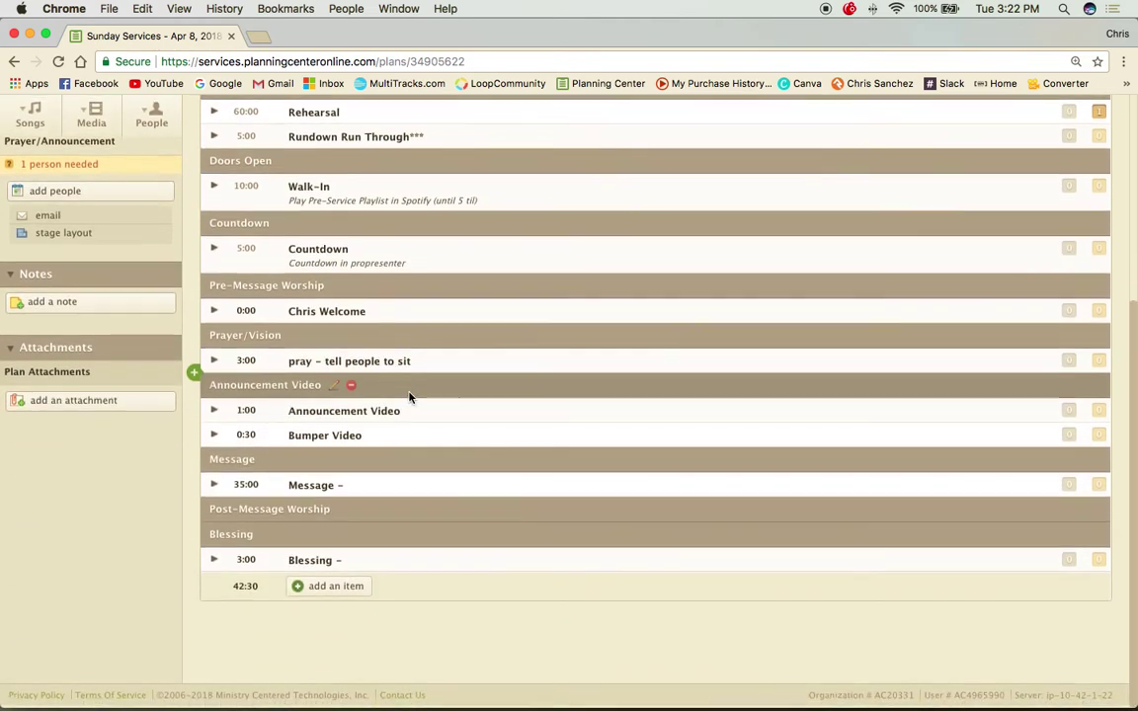
pyautogui.scroll(3, 410, 393)
pyautogui.scroll(-4, 410, 395)
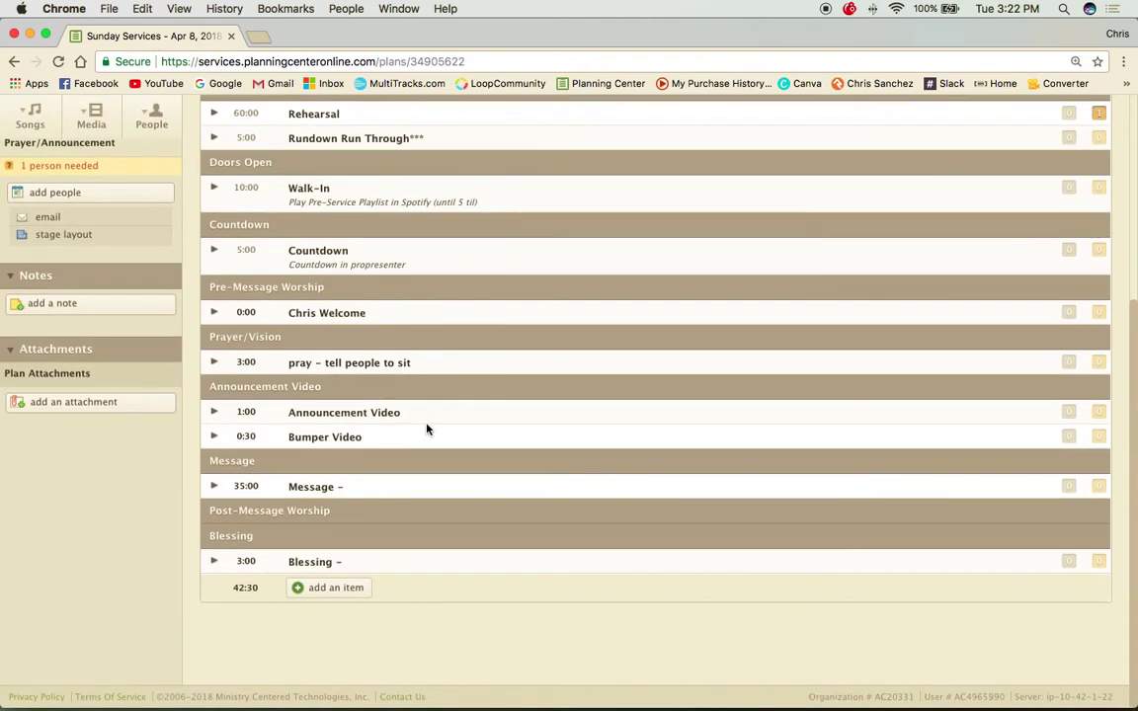
# Add a header titled "Test" at the end of the plan
pyautogui.click(336, 587)
pyautogui.click(335, 587)
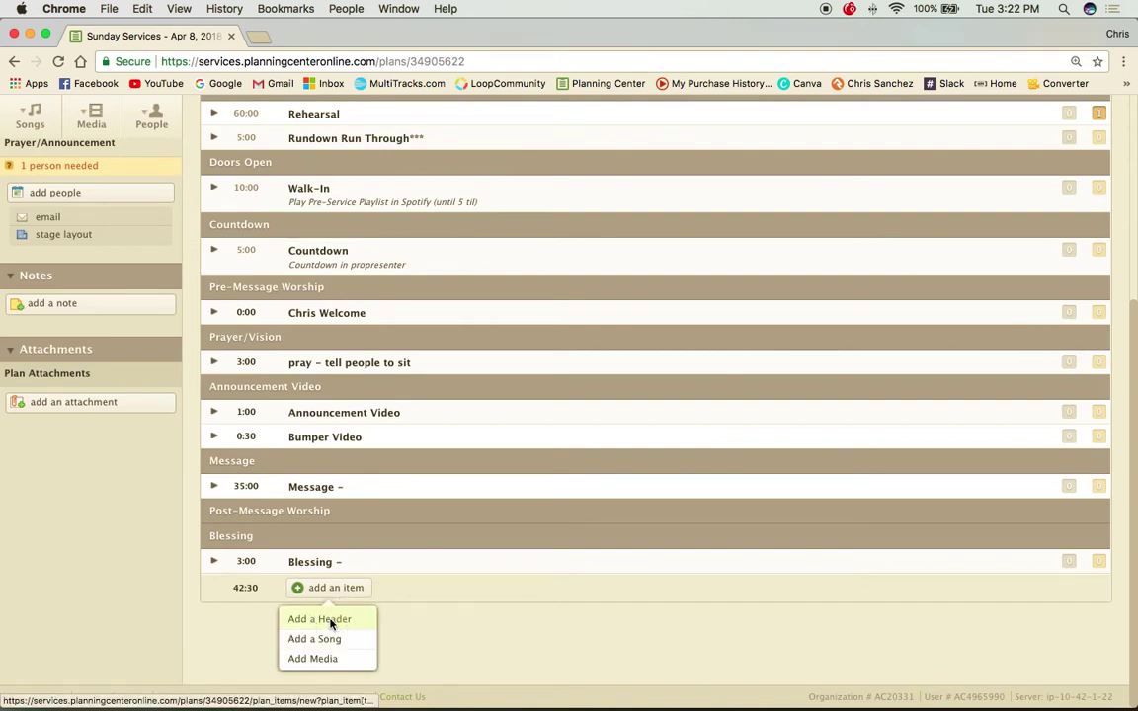
pyautogui.click(326, 618)
pyautogui.write('Test')
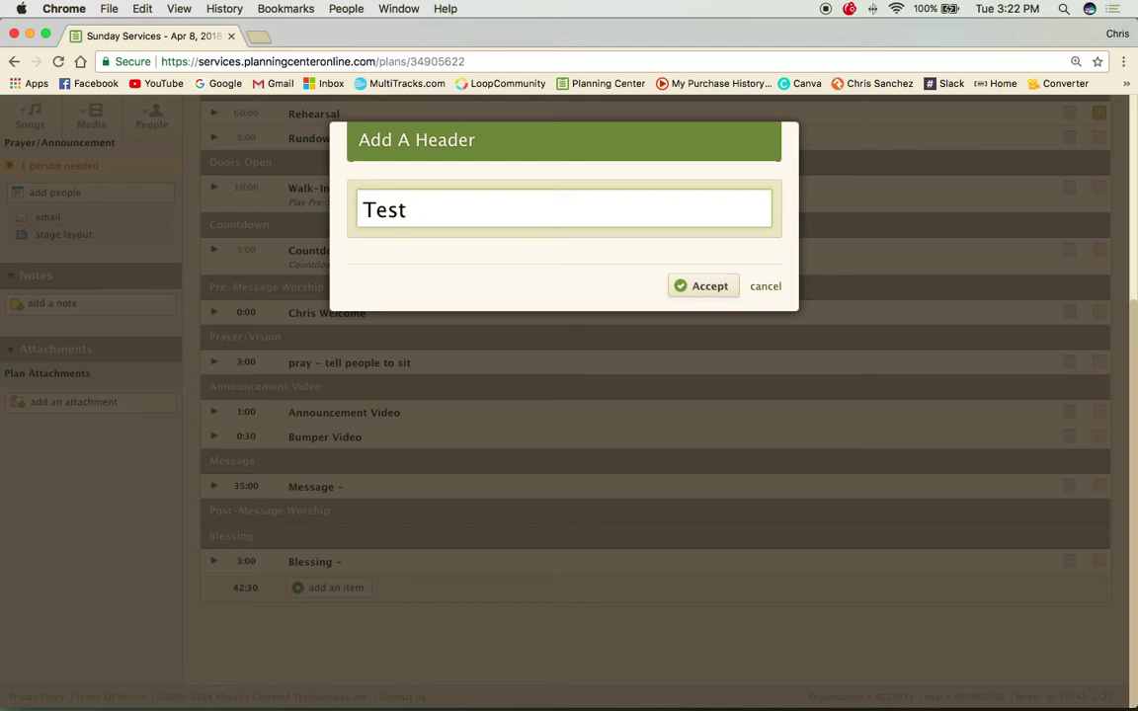
pyautogui.click(707, 289)
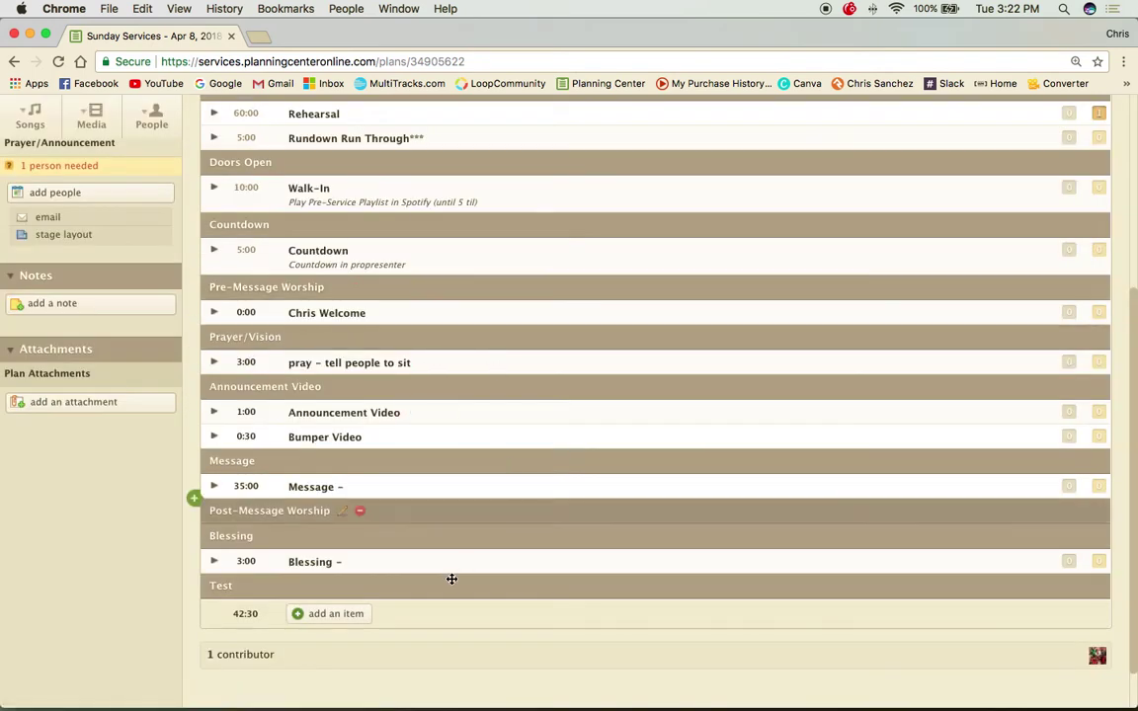
# Move the Test header directly above the Announcement Video header
pyautogui.moveTo(412, 588); pyautogui.dragTo(296, 594)
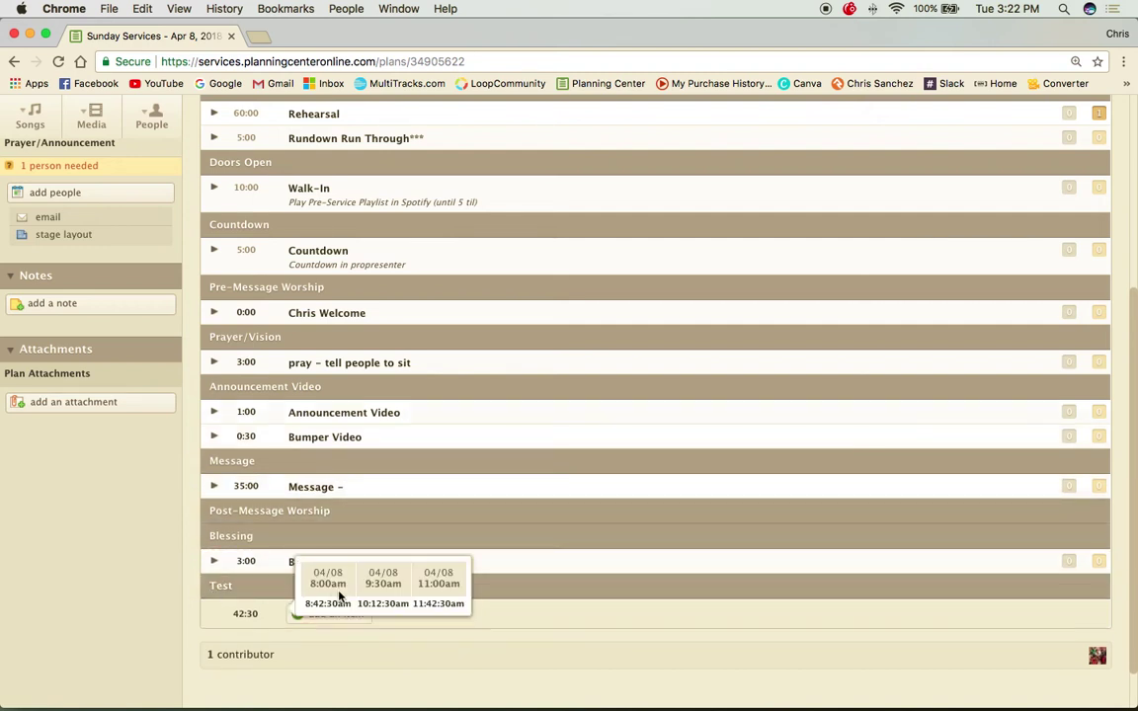
pyautogui.moveTo(553, 587); pyautogui.dragTo(561, 381)
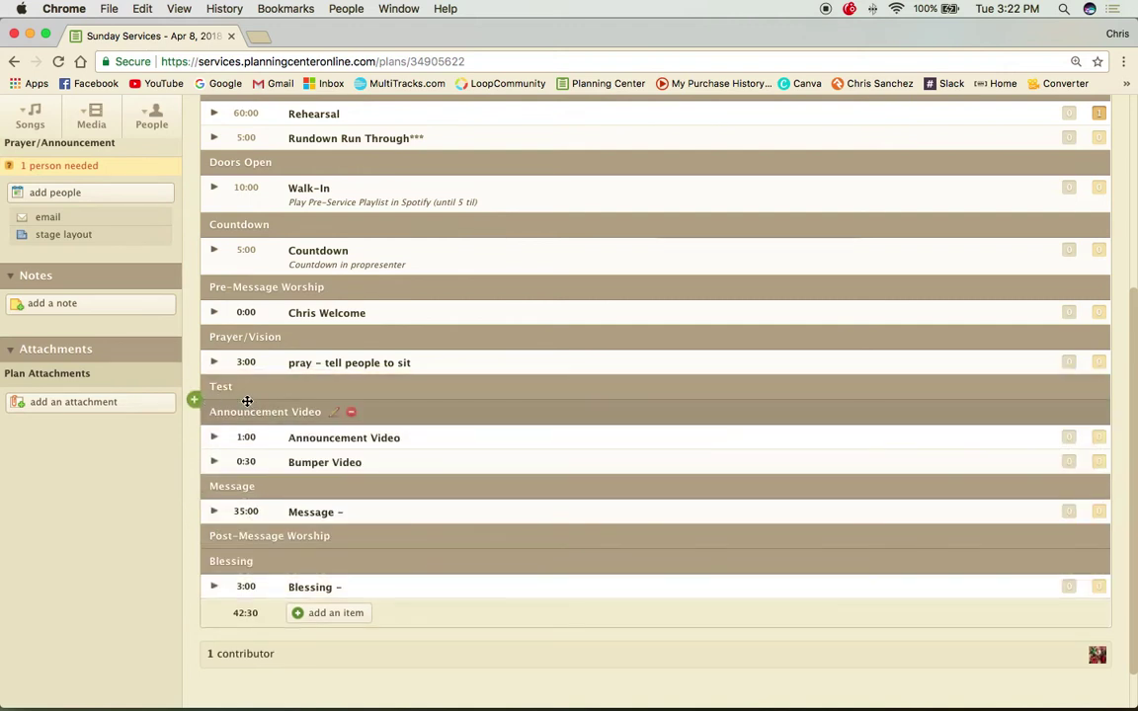
pyautogui.click(333, 613)
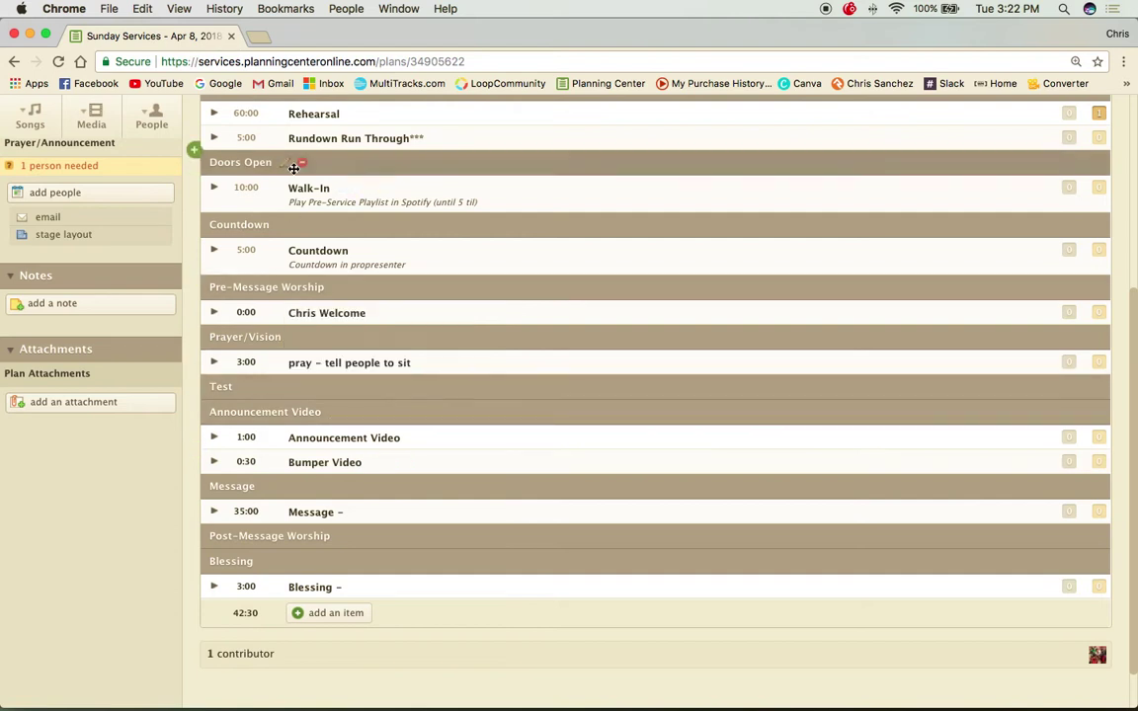
# Insert a new item between the Test and Announcement Video headers and title it "Host"
pyautogui.moveTo(337, 137)
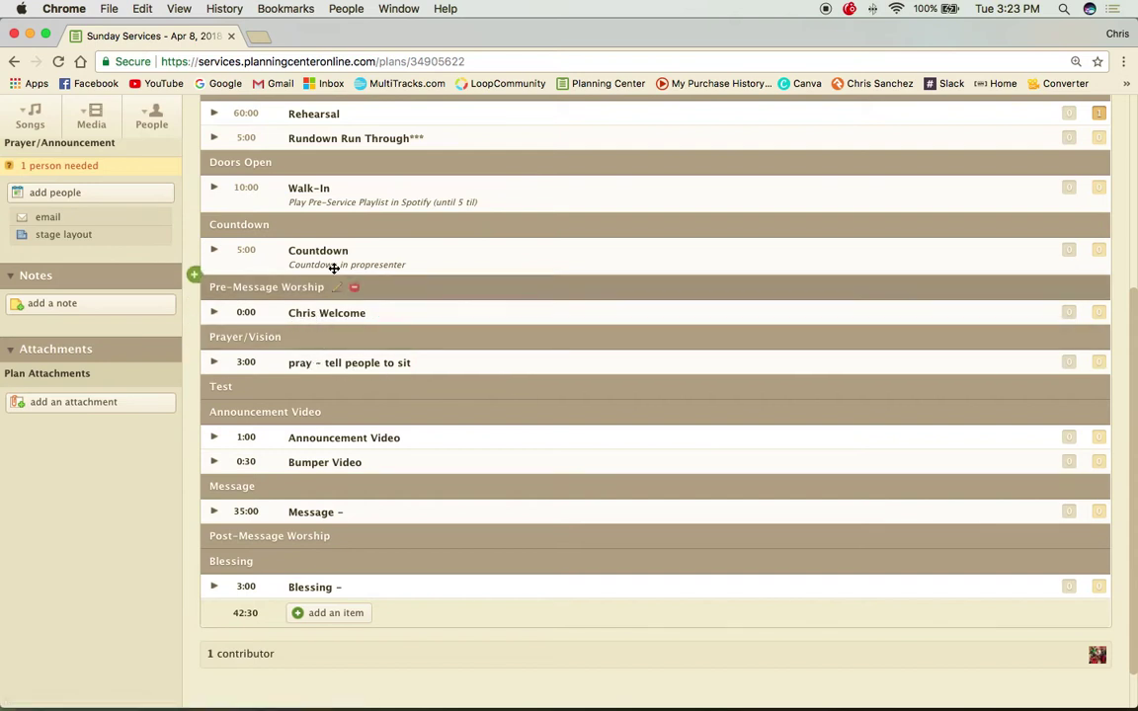
pyautogui.click(193, 400)
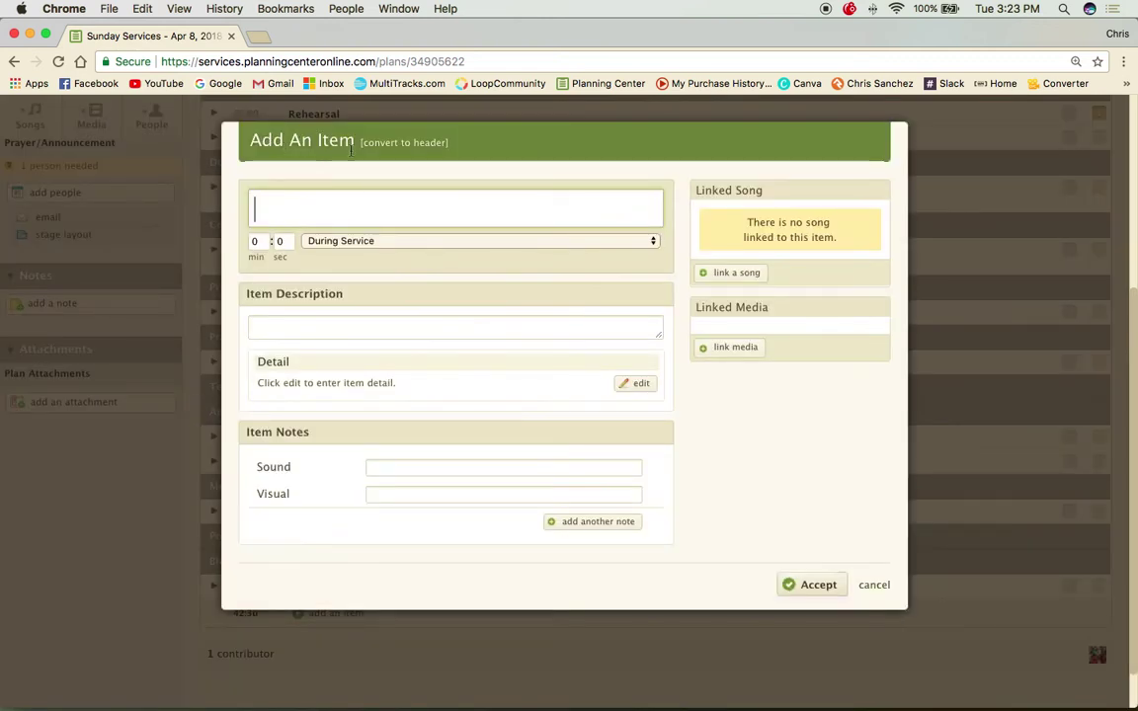
pyautogui.scroll(-1, 367, 214)
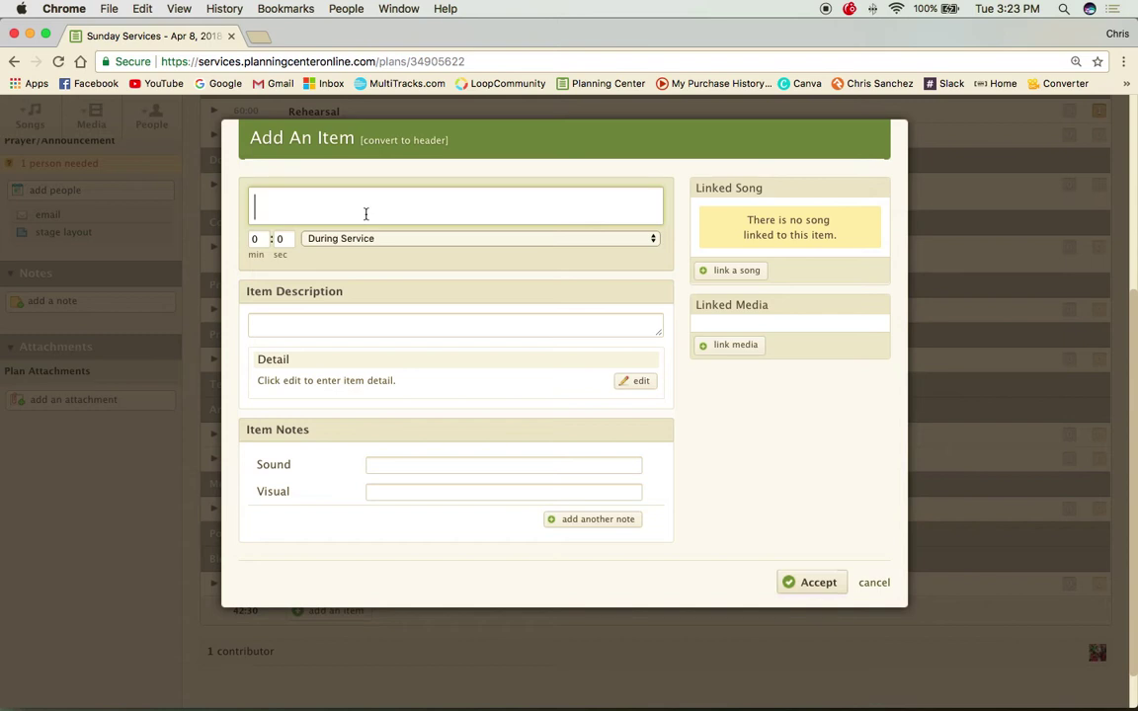
pyautogui.write('Test')
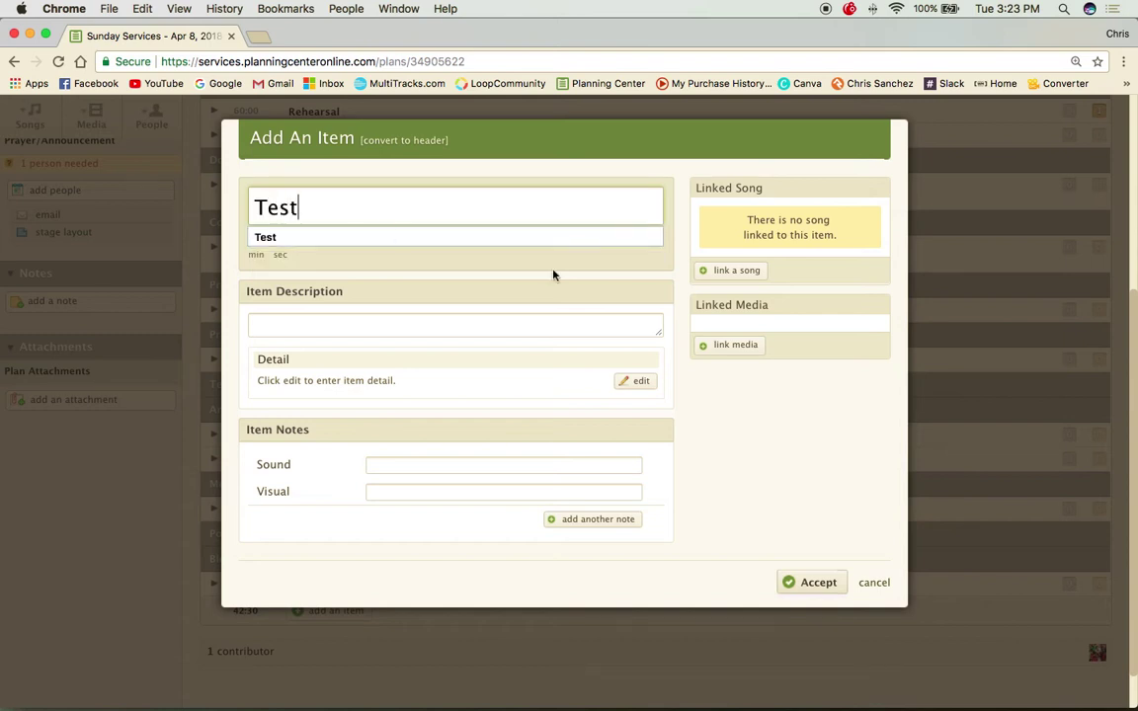
pyautogui.click(553, 271)
pyautogui.click(254, 239)
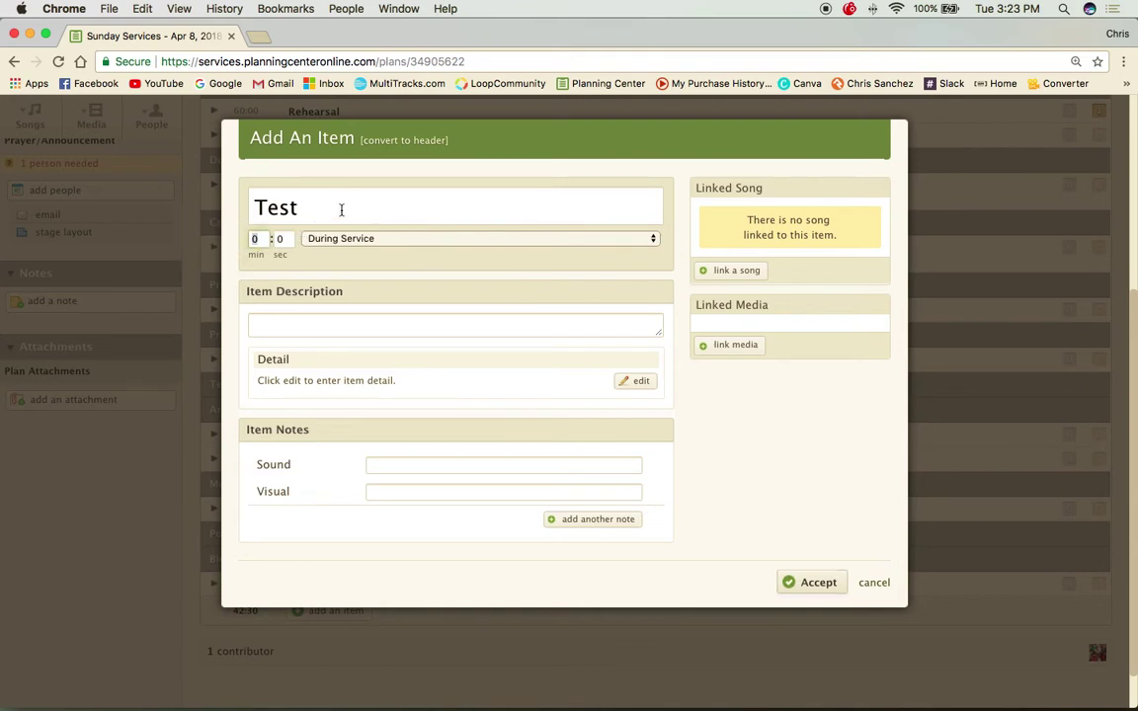
pyautogui.doubleClick(269, 206)
pyautogui.write('Hos')
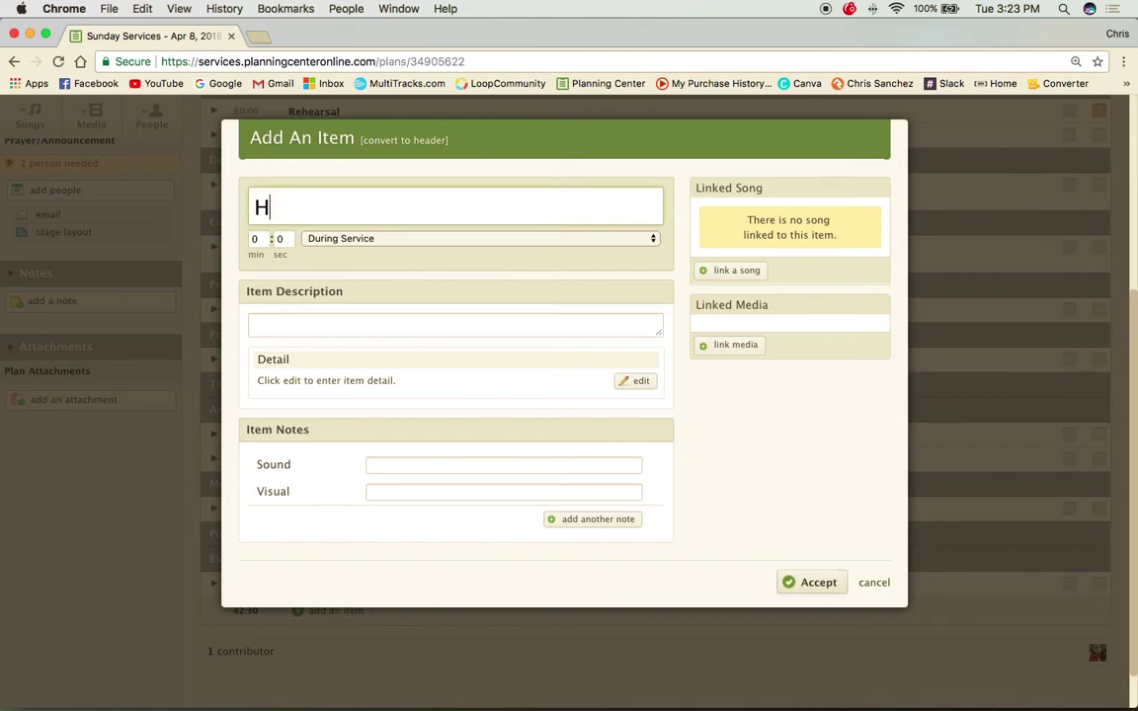
# Set the Host item's length to 3 minutes, enter the description "Talk about ......", and accept the item
pyautogui.click(251, 241)
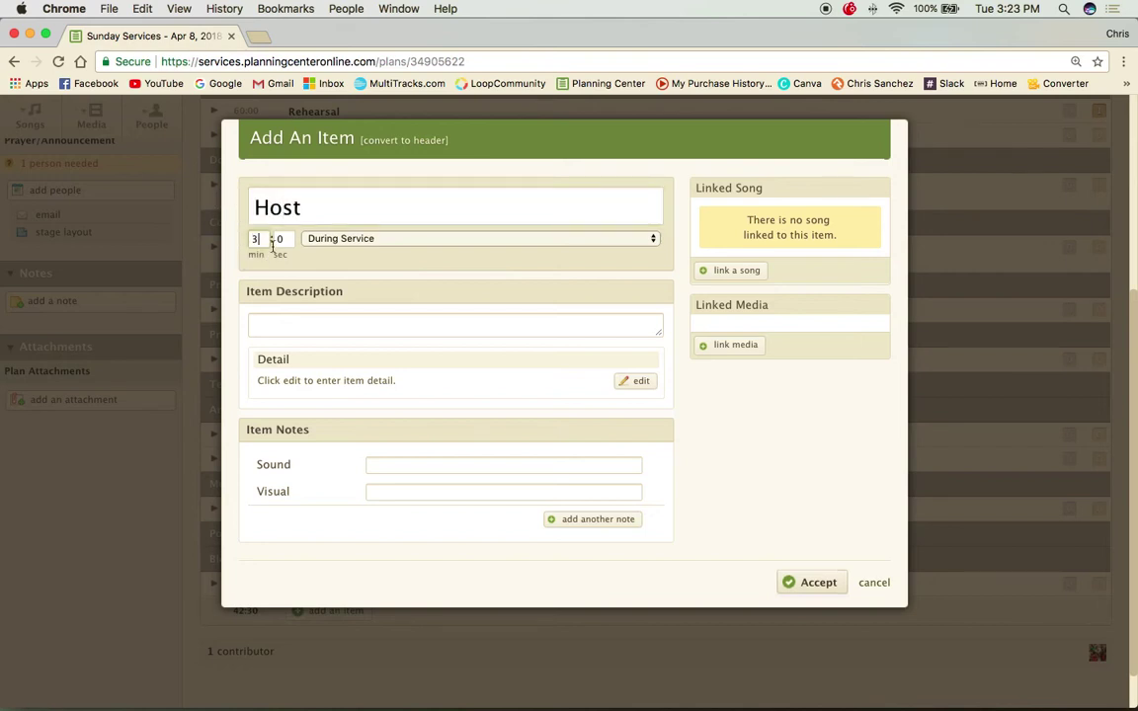
pyautogui.click(396, 325)
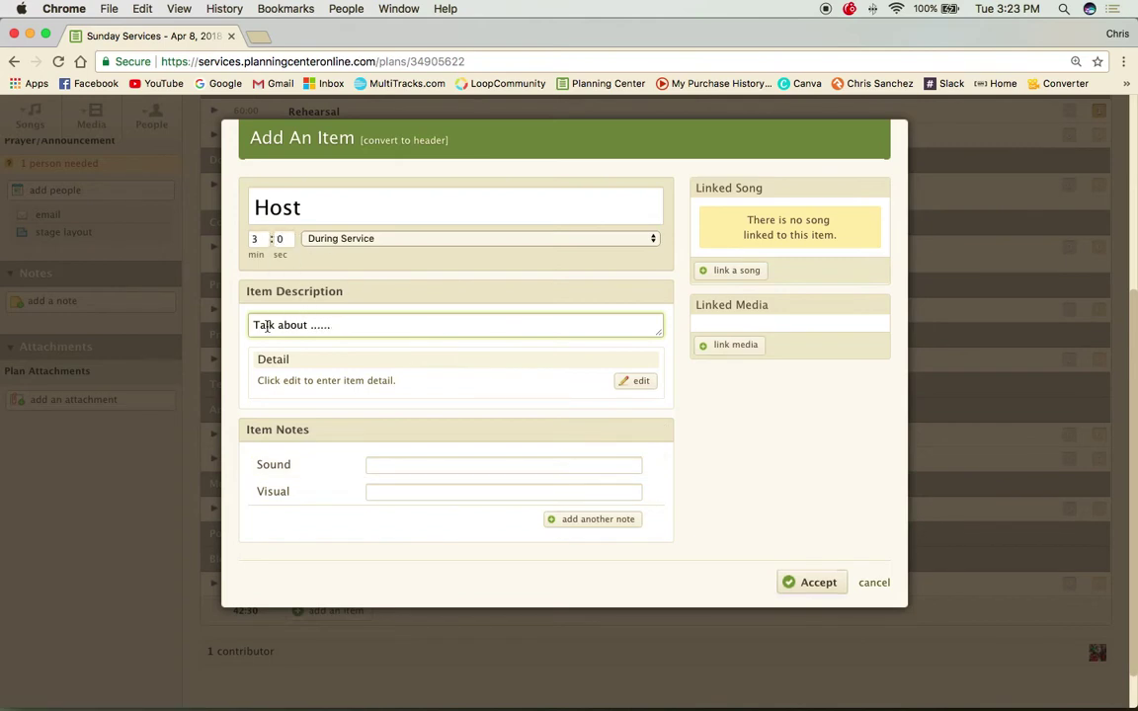
pyautogui.click(804, 583)
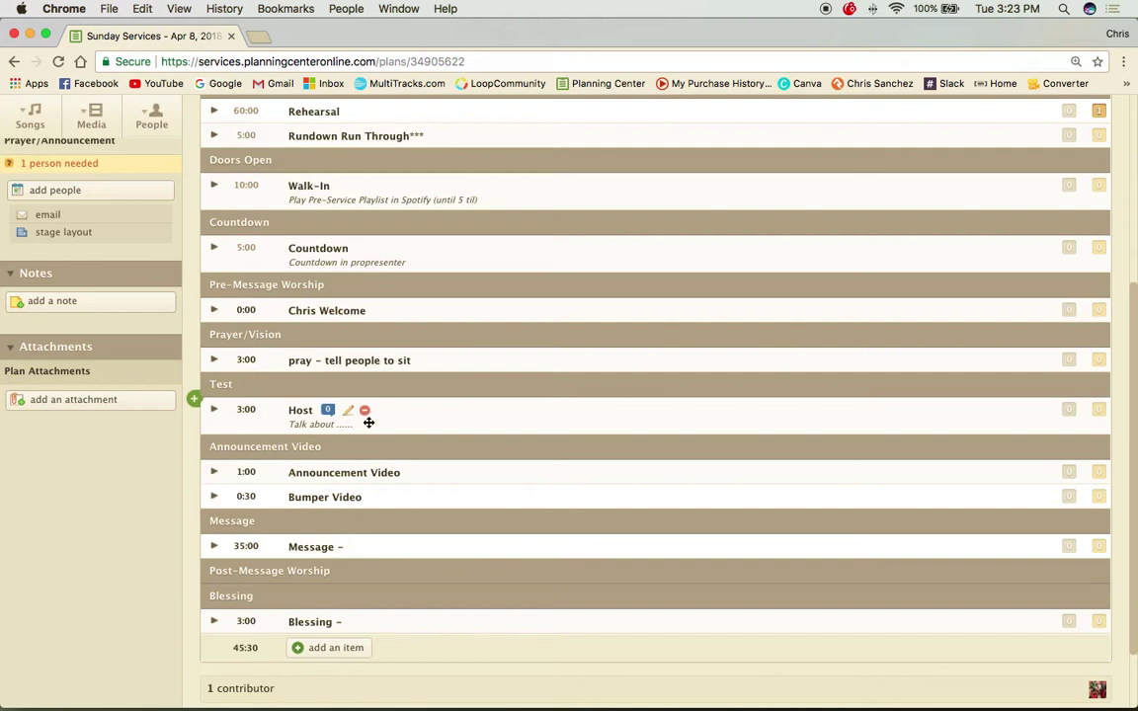
# Clear the minutes from the Host item's length and accept the edit
pyautogui.scroll(-3, 454, 529)
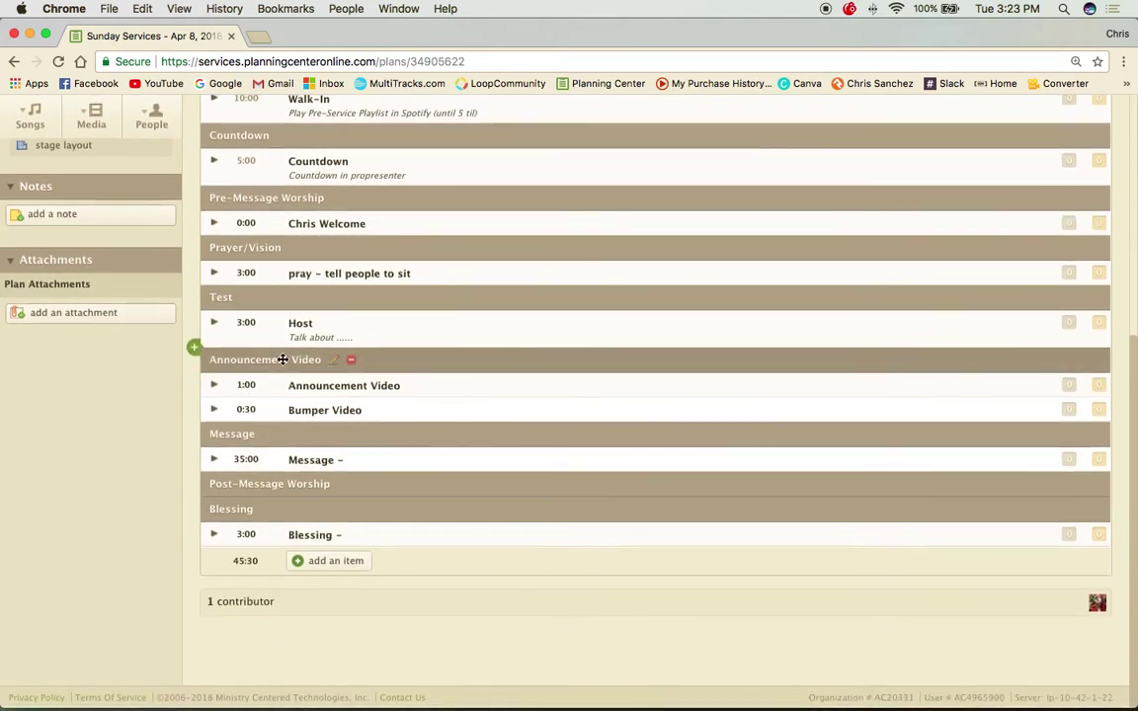
pyautogui.moveTo(247, 575)
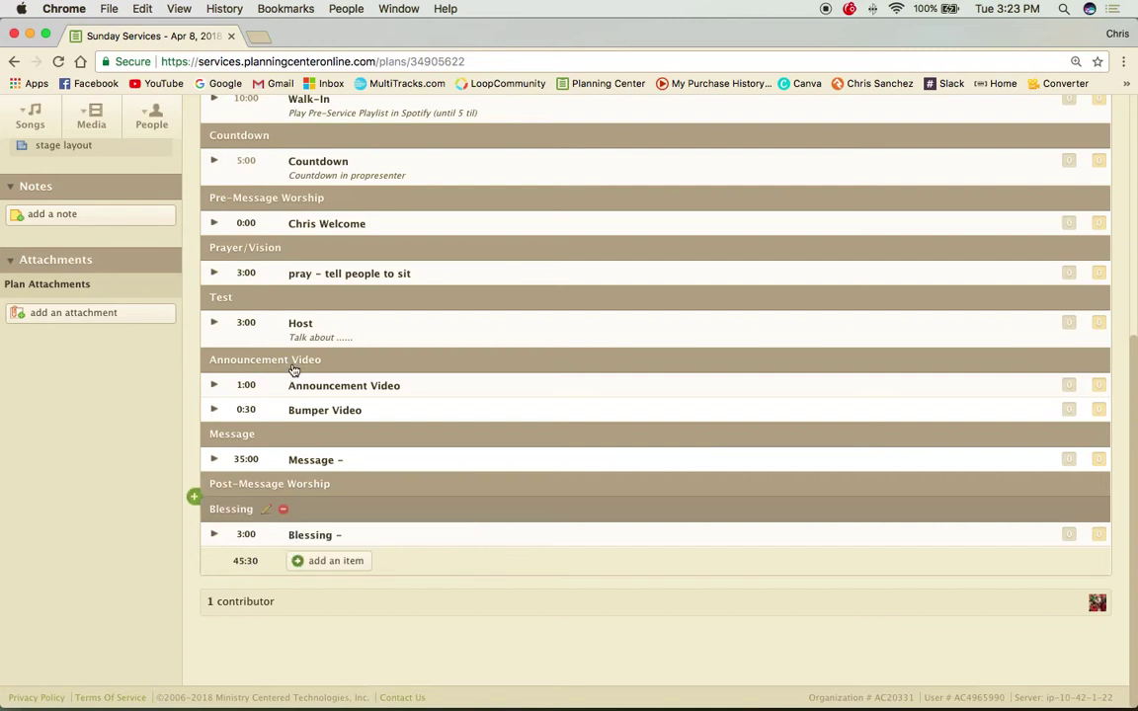
pyautogui.moveTo(266, 321)
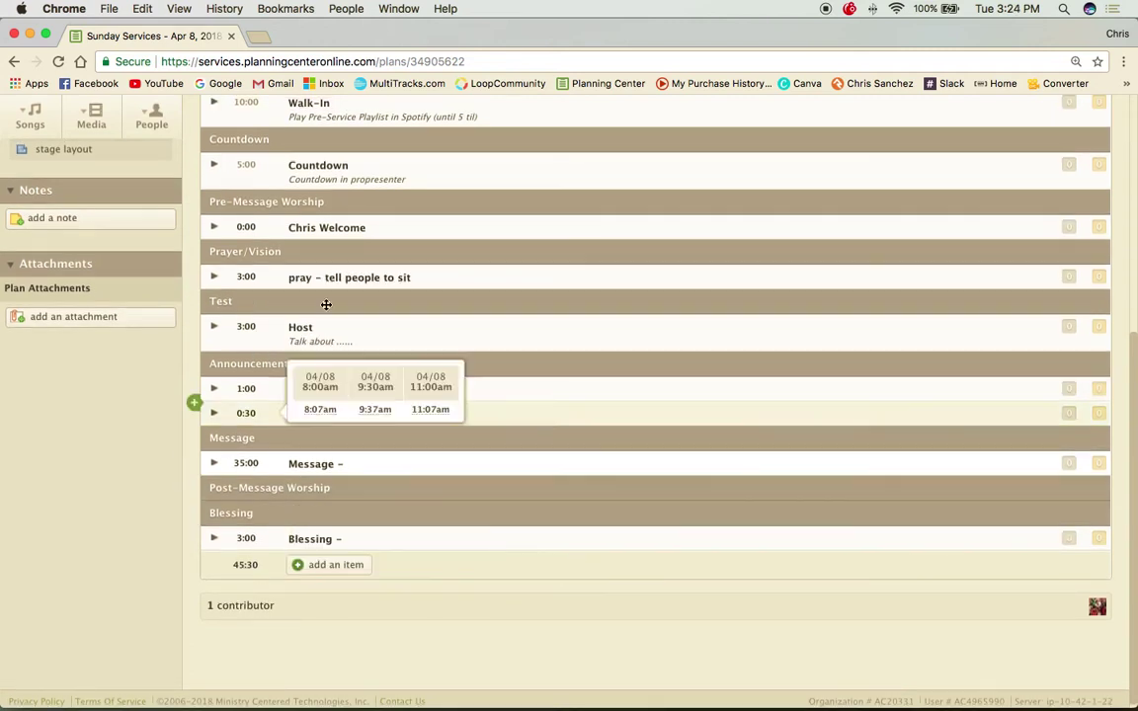
pyautogui.moveTo(364, 333)
pyautogui.click(346, 333)
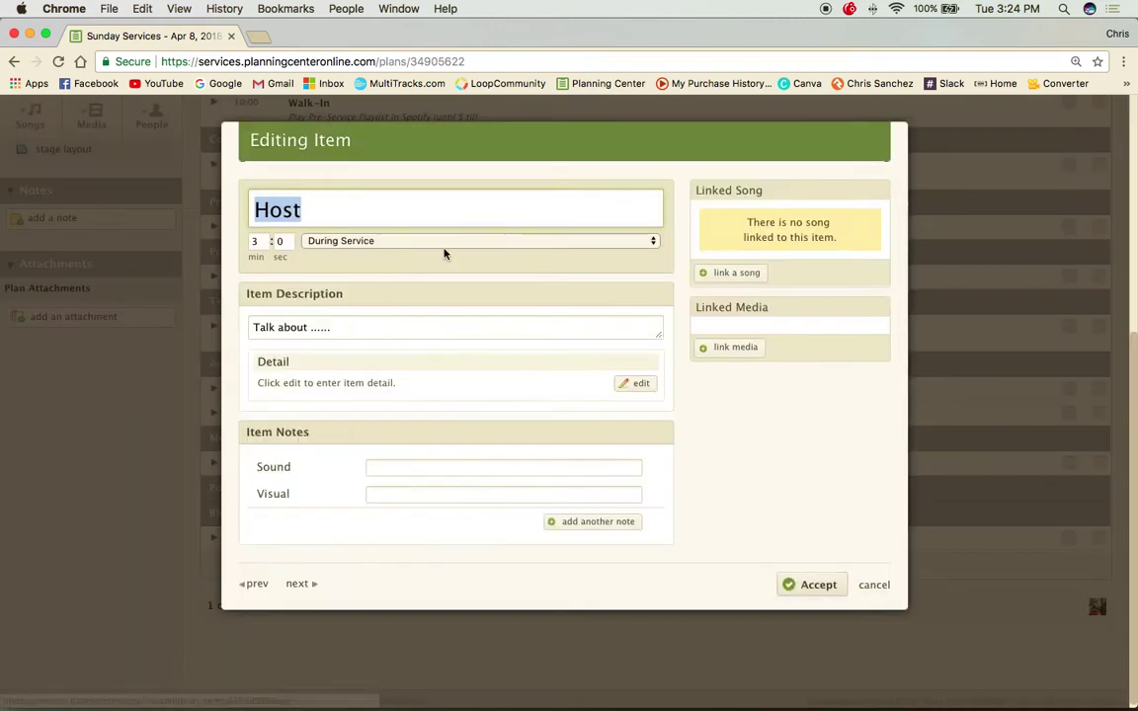
pyautogui.click(257, 241)
pyautogui.press('BackSpace')
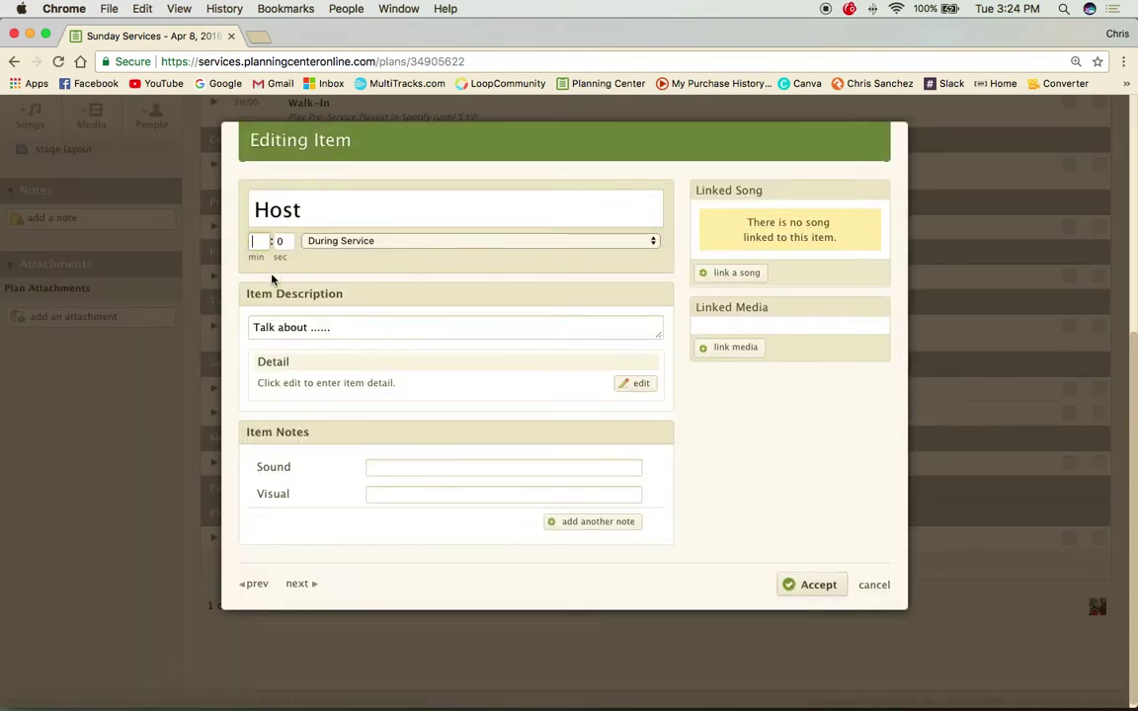
pyautogui.click(805, 584)
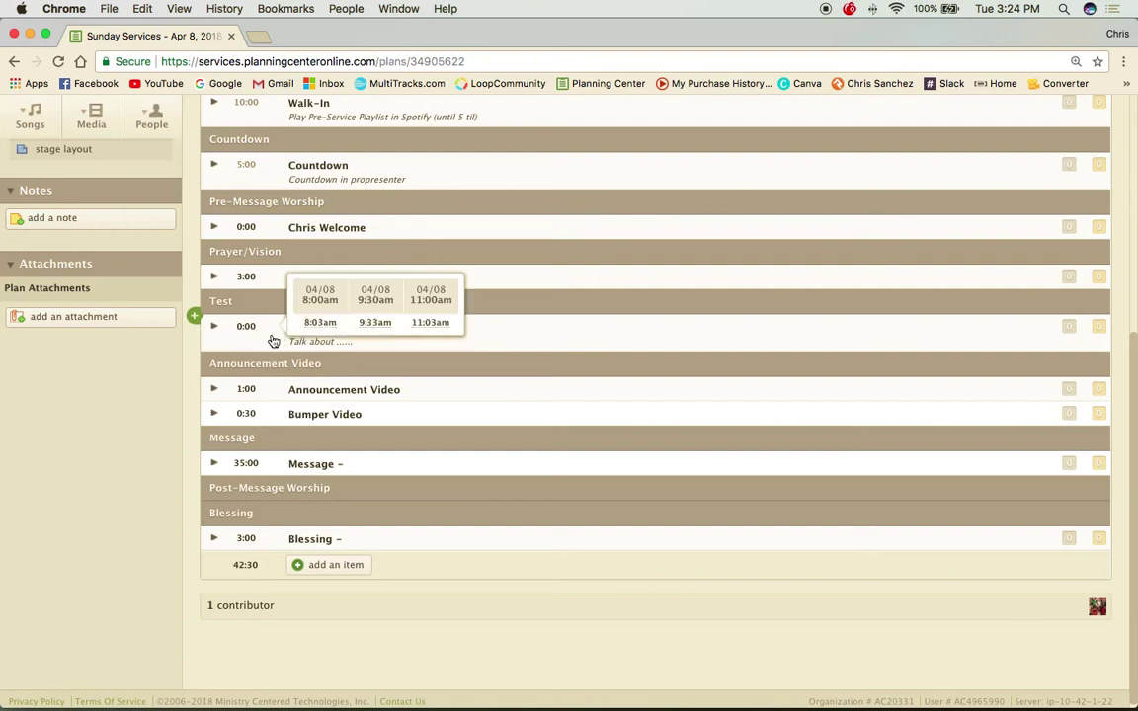
pyautogui.click(196, 318)
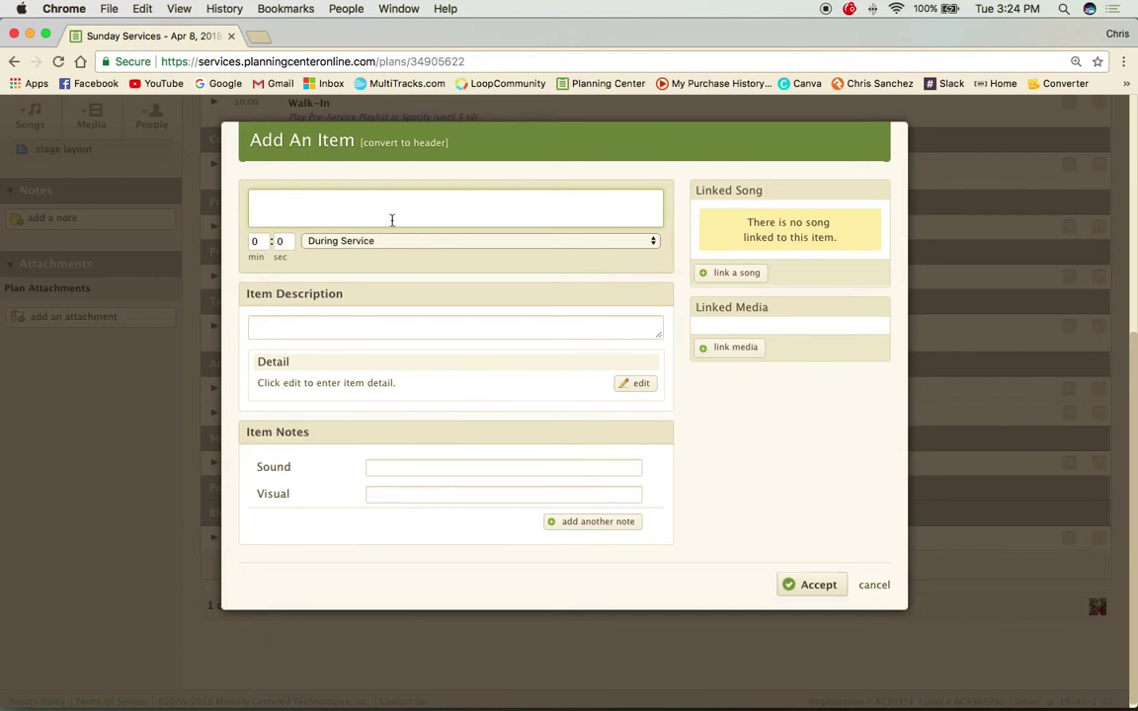
pyautogui.click(873, 585)
pyautogui.scroll(5, 355, 317)
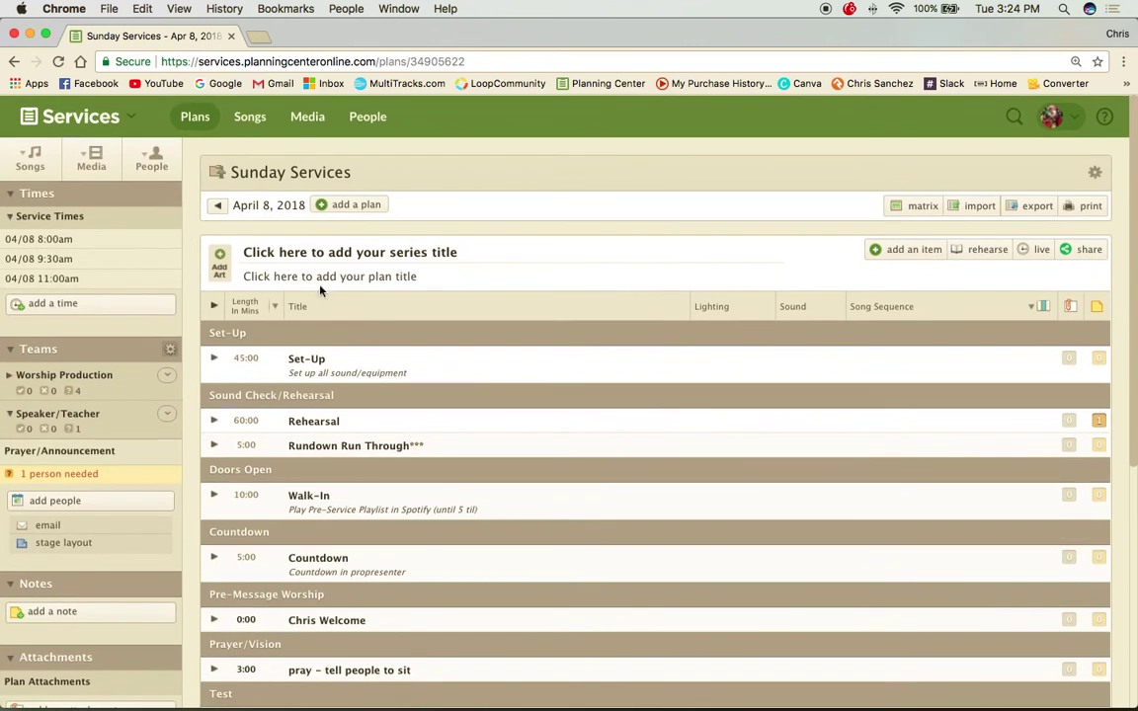
pyautogui.scroll(-5, 606, 529)
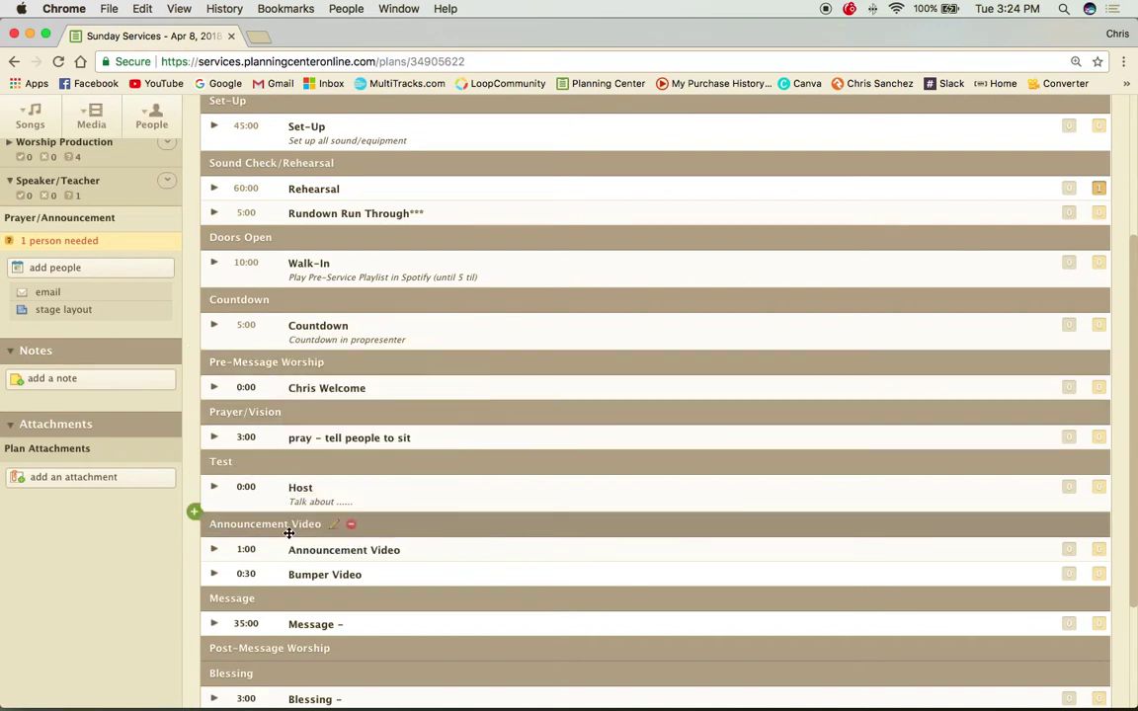
pyautogui.scroll(-2, 297, 534)
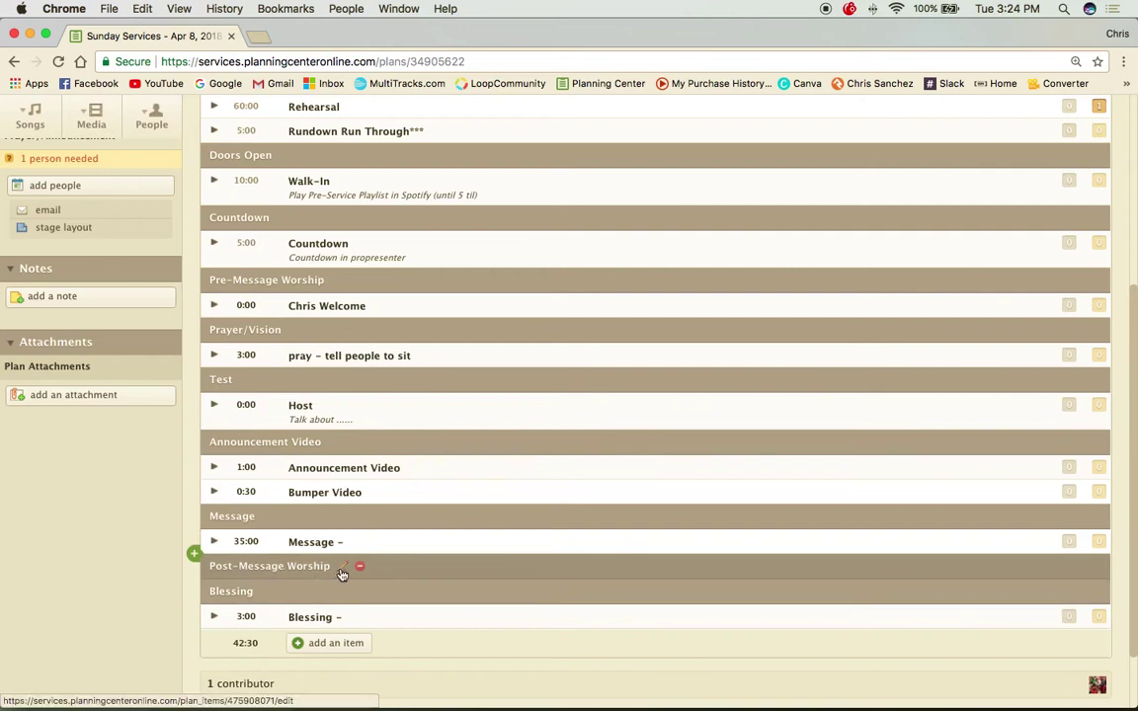
pyautogui.moveTo(233, 611)
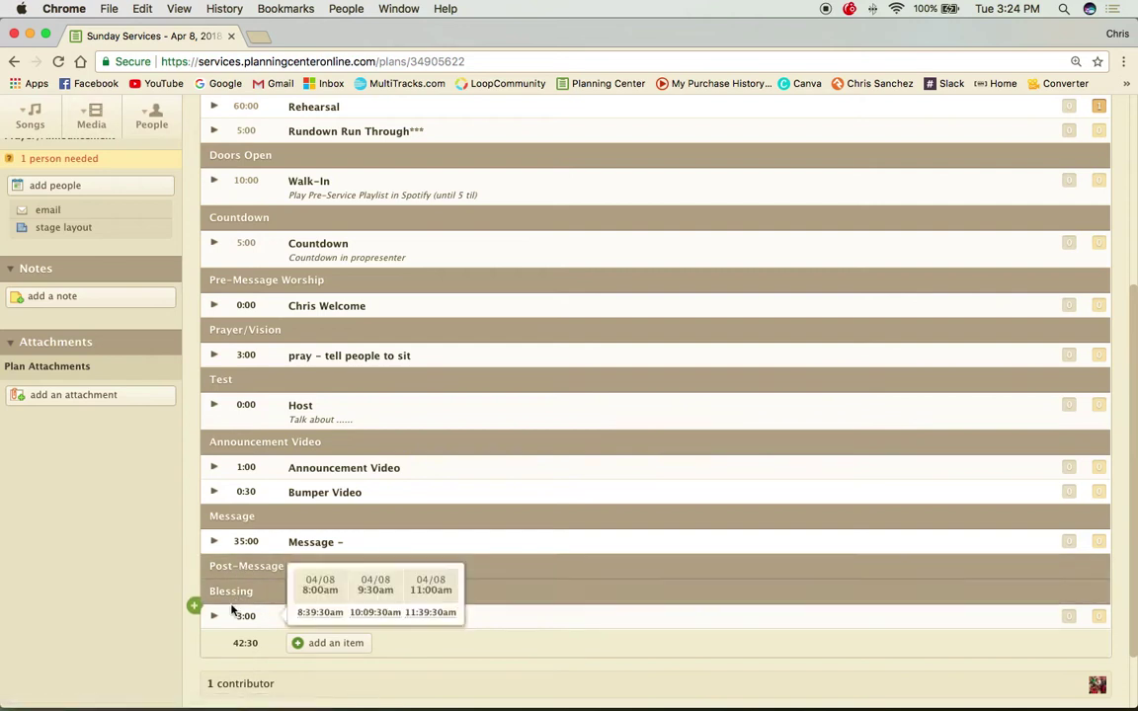
pyautogui.click(335, 643)
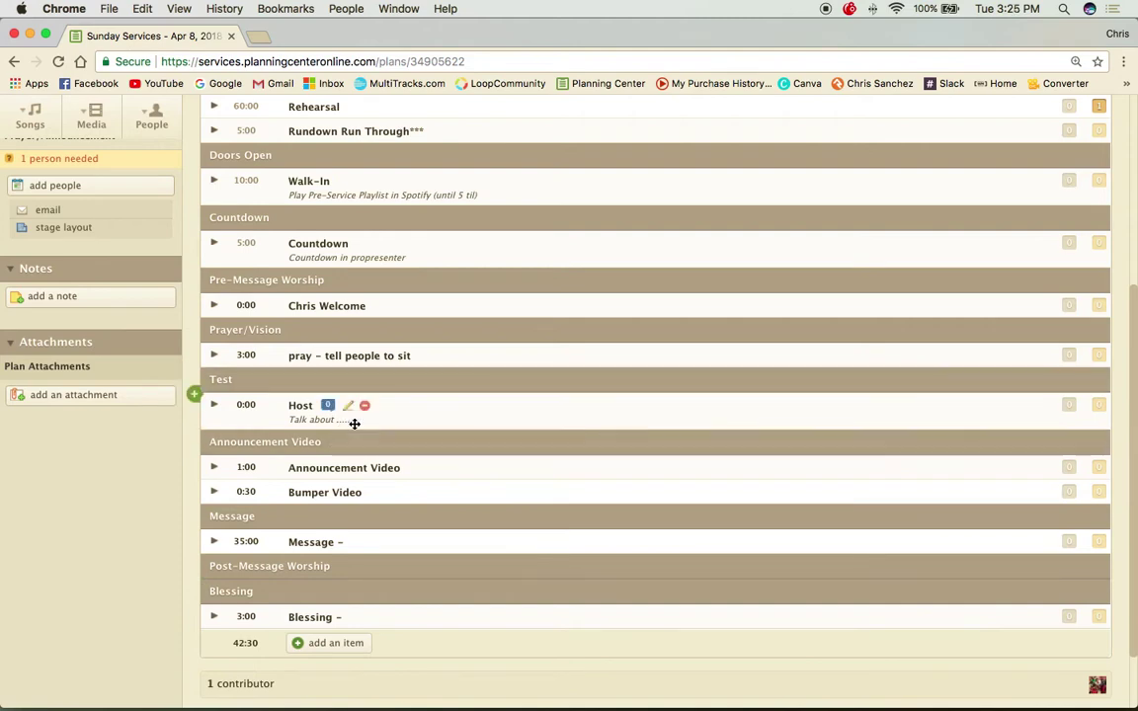
# Delete the Host item and the Test header above the Announcement Video header
pyautogui.scroll(5, 406, 411)
pyautogui.scroll(-6, 477, 477)
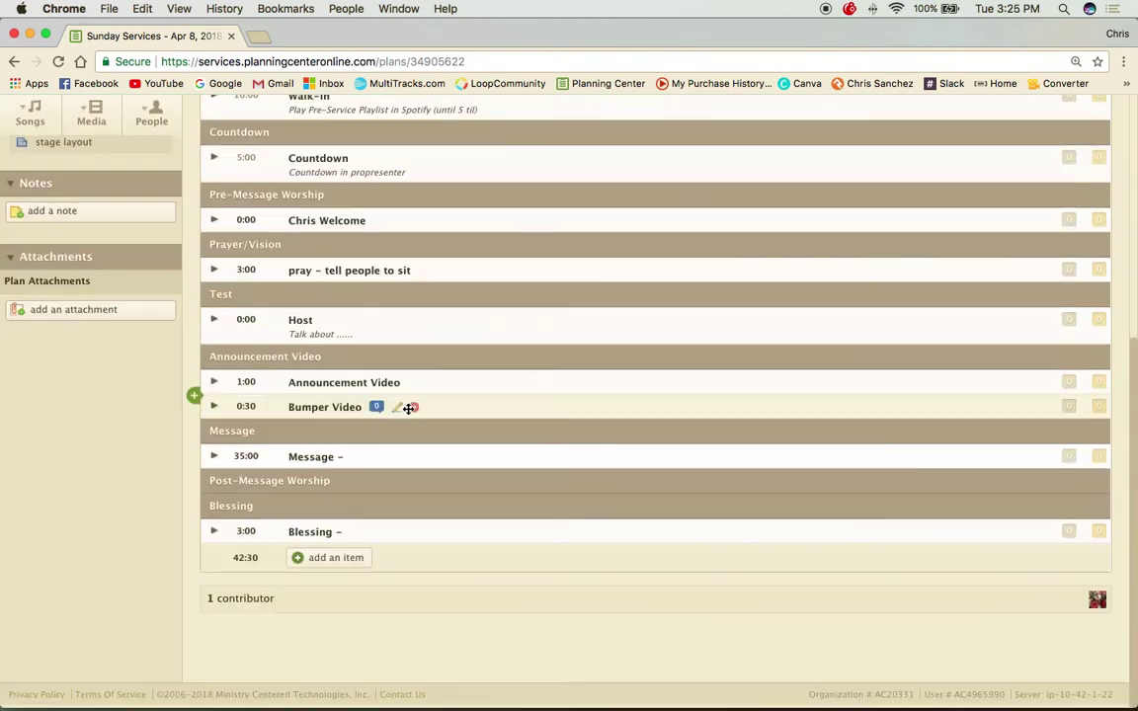
pyautogui.scroll(3, 408, 408)
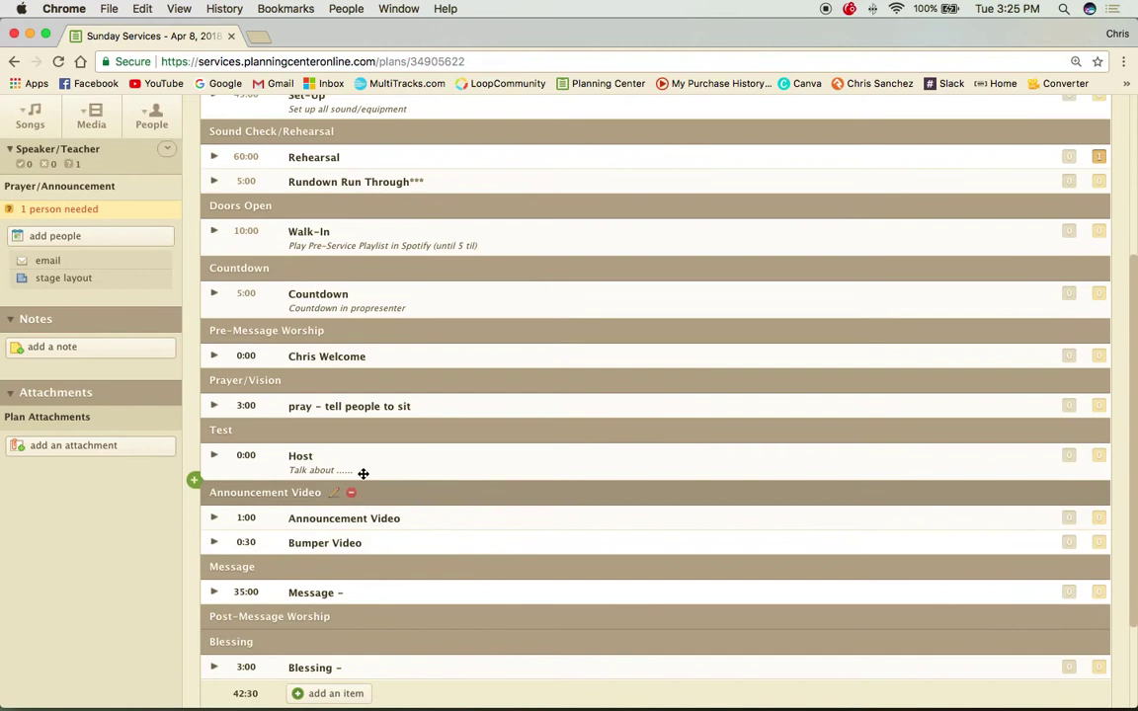
pyautogui.click(364, 457)
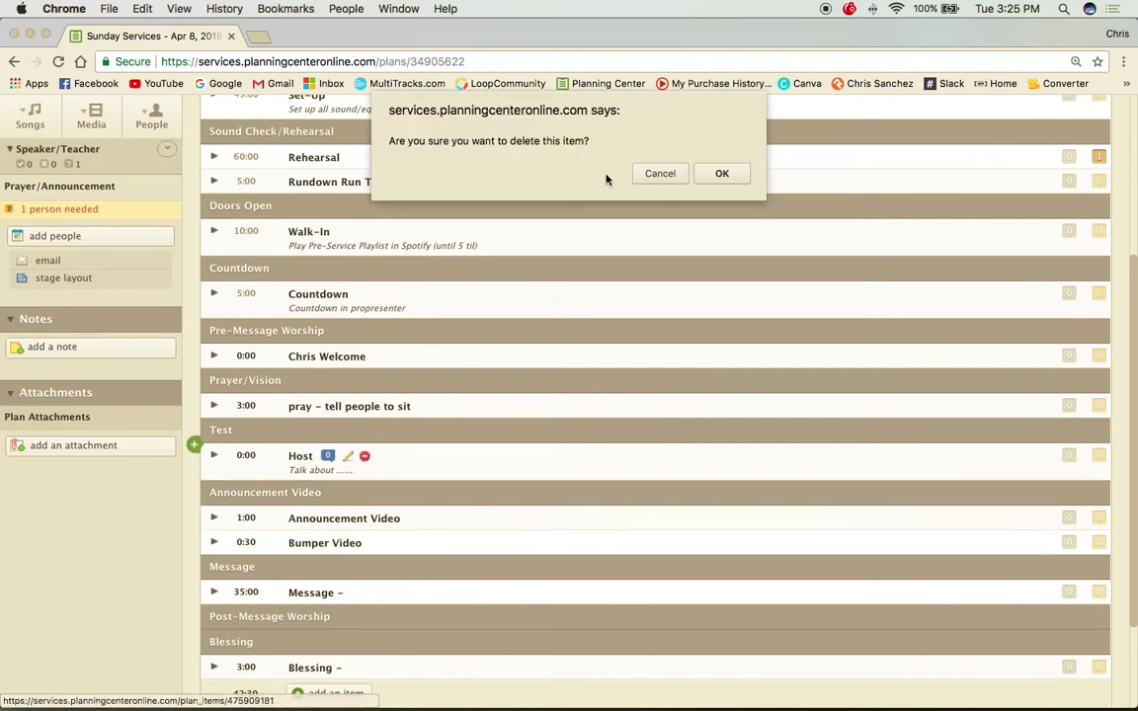
pyautogui.click(722, 174)
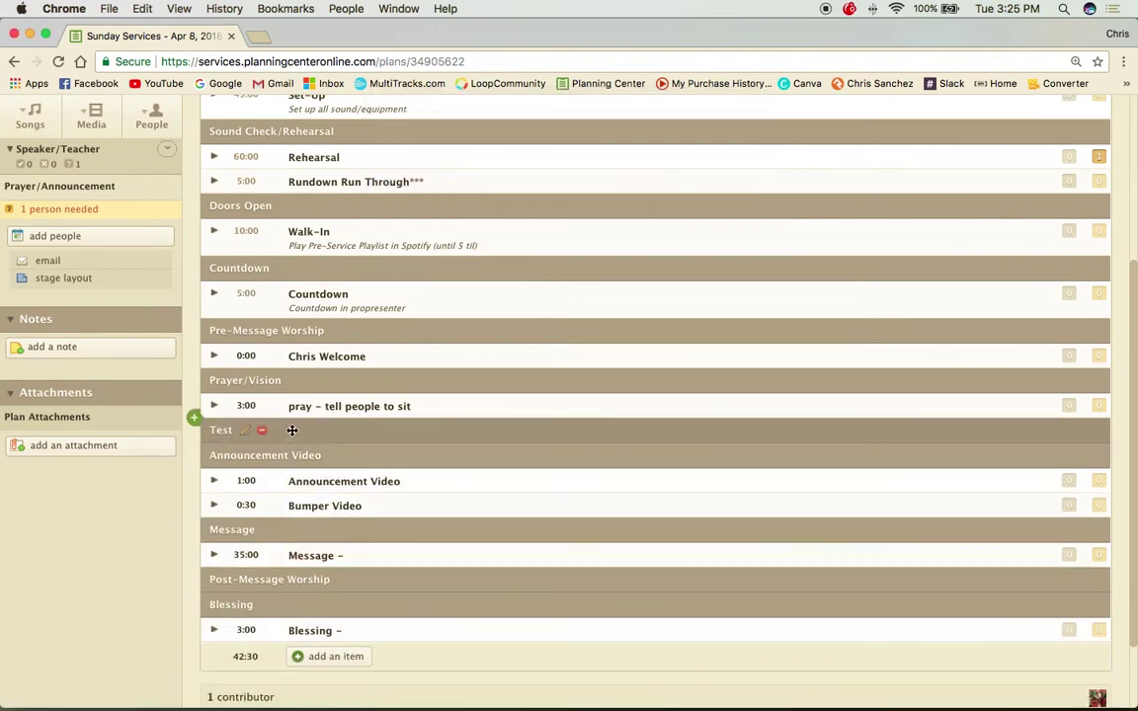
pyautogui.click(262, 431)
pyautogui.click(721, 175)
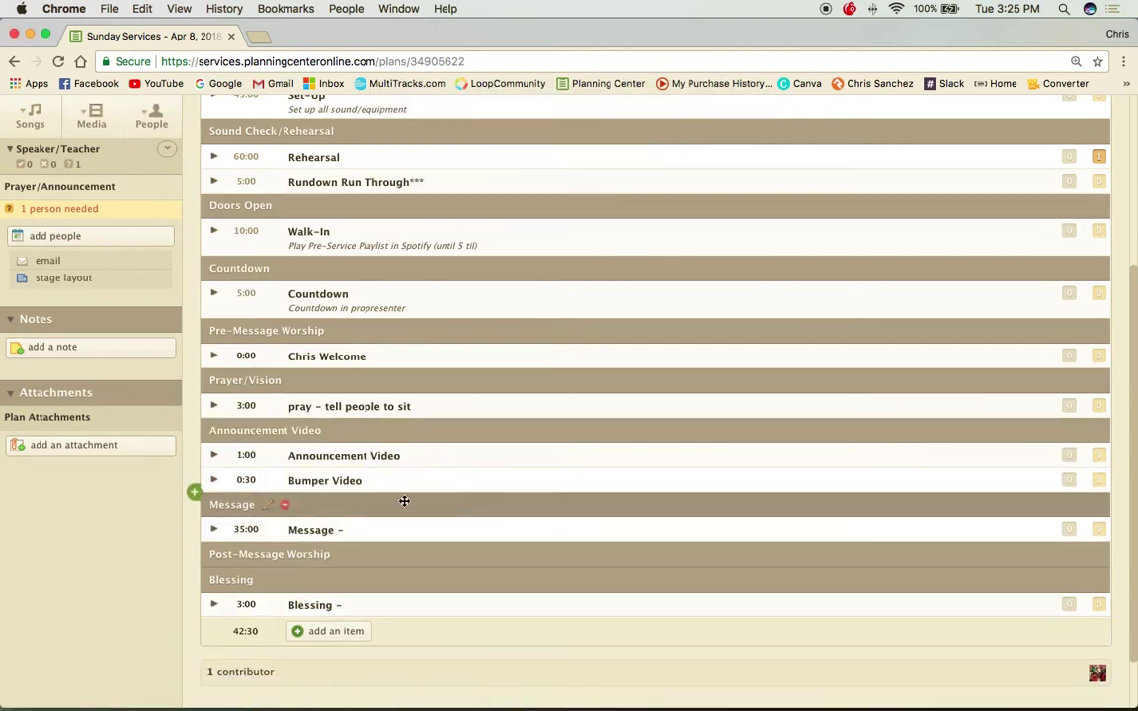
# Start a new time for the plan and set its type to Rehearsal Time
pyautogui.scroll(5, 384, 487)
pyautogui.scroll(3, 385, 488)
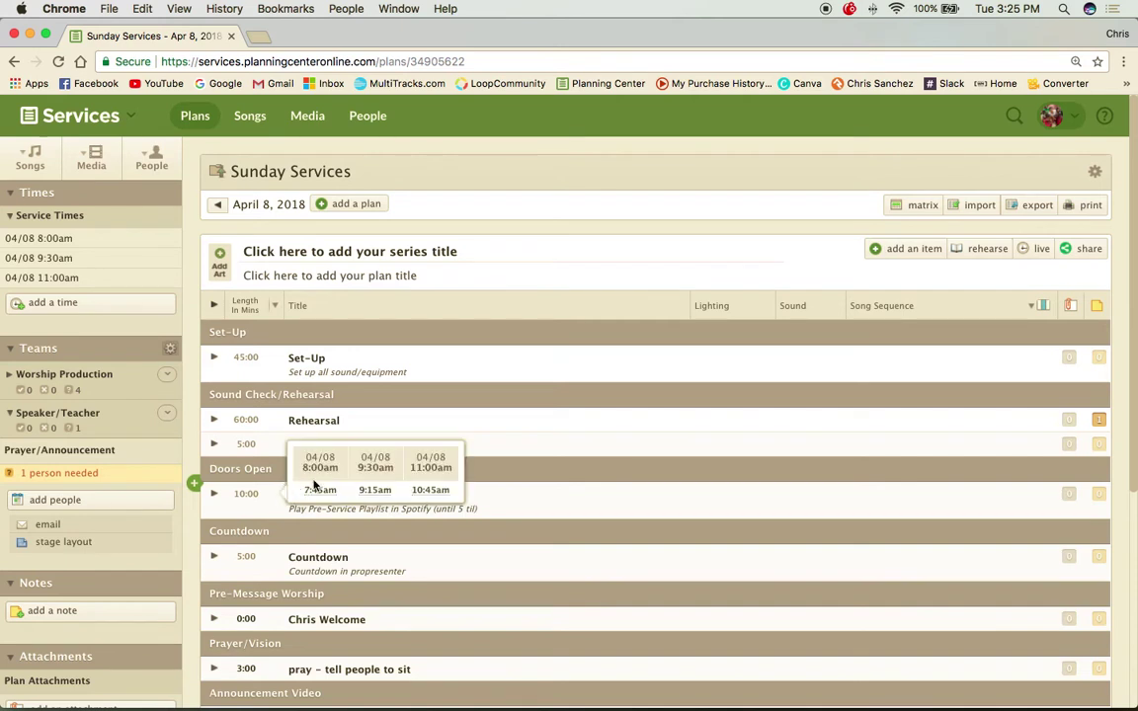
pyautogui.click(53, 307)
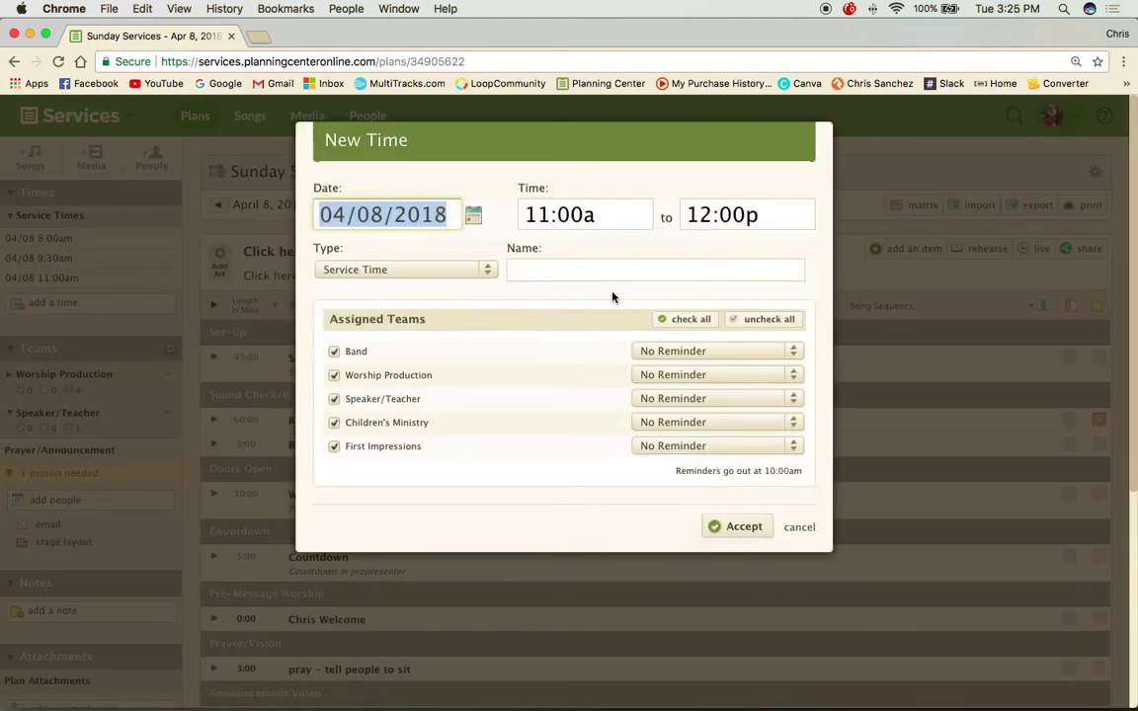
pyautogui.click(488, 270)
pyautogui.click(436, 283)
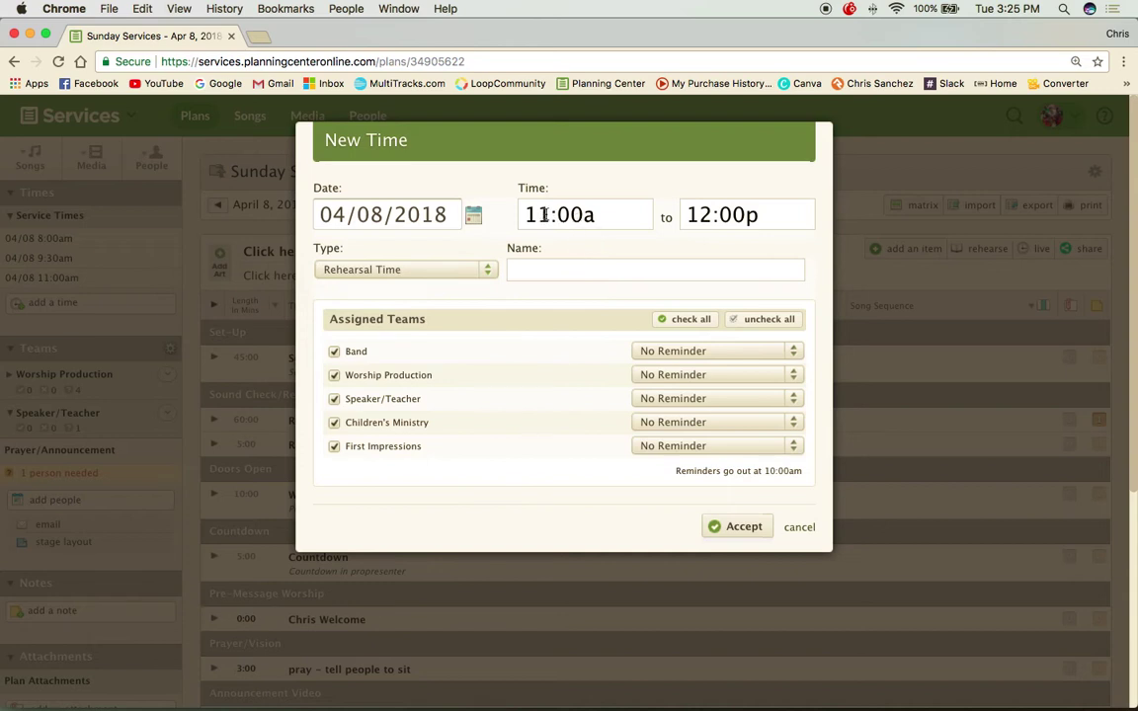
# Set the new rehearsal time to run from 6:45a to 7:30a
pyautogui.click(543, 215)
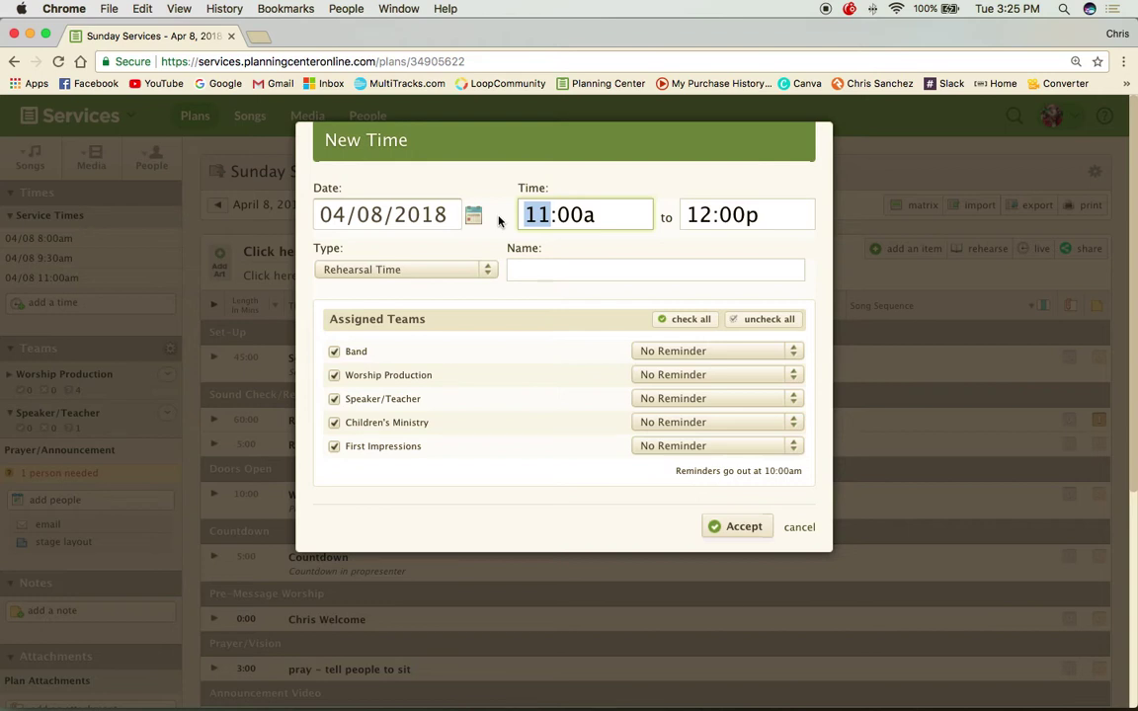
pyautogui.write('6')
pyautogui.click(546, 215)
pyautogui.write('45a')
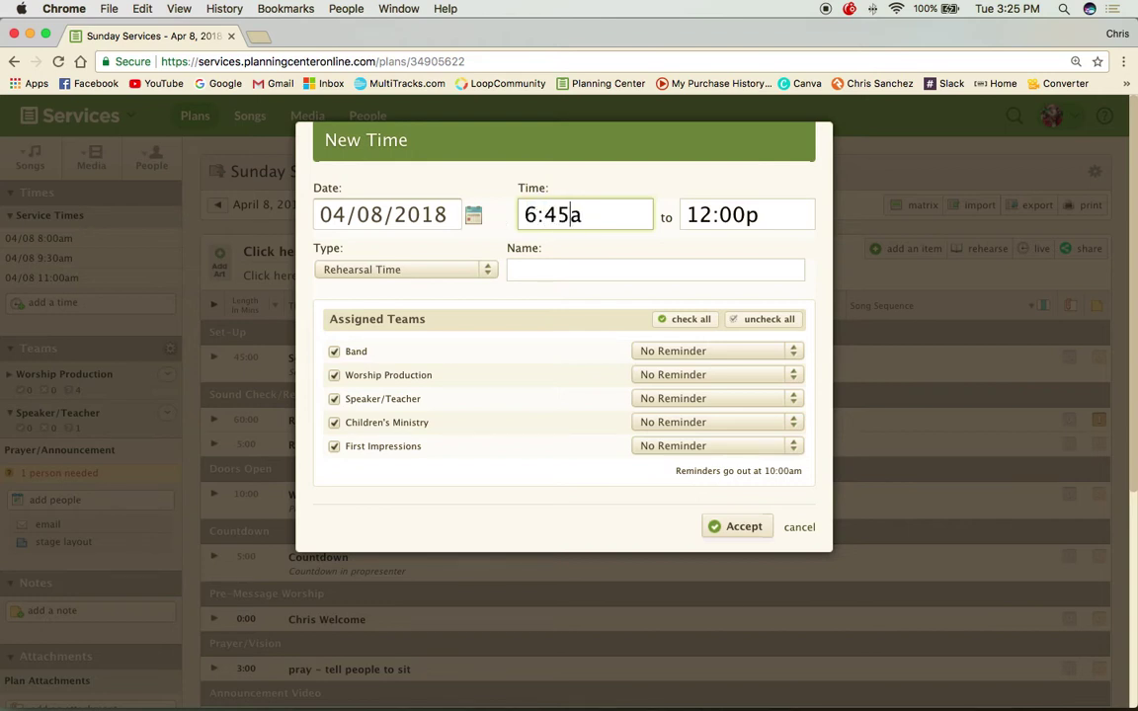
pyautogui.click(687, 215)
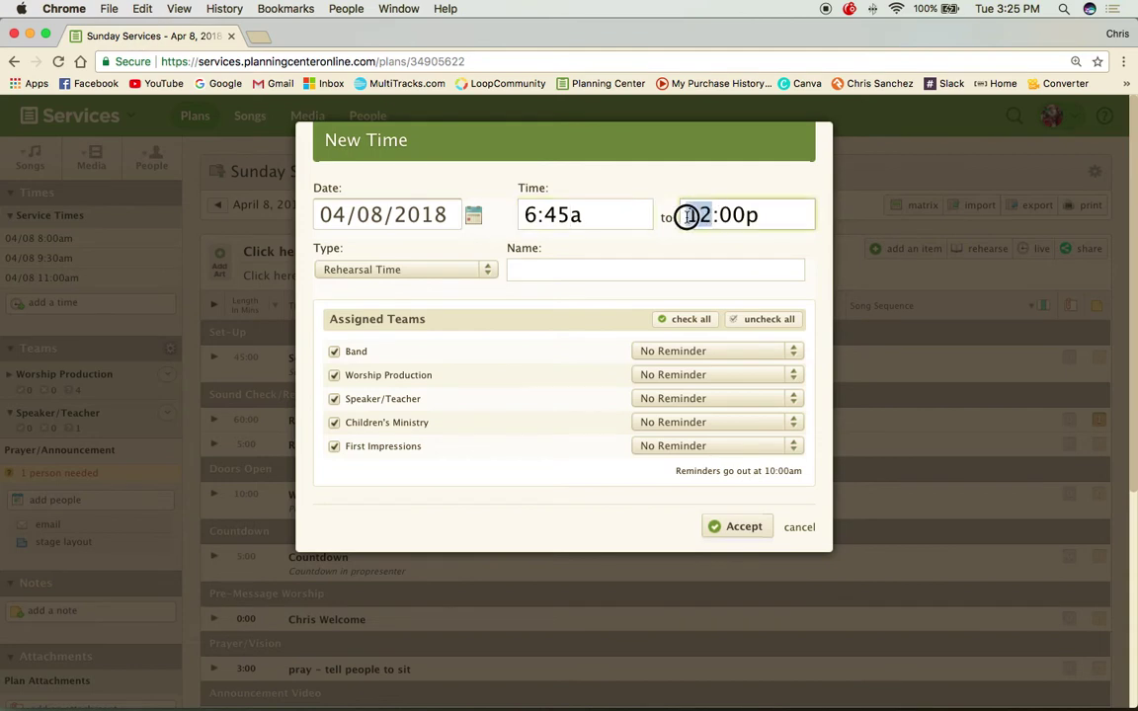
pyautogui.write('7')
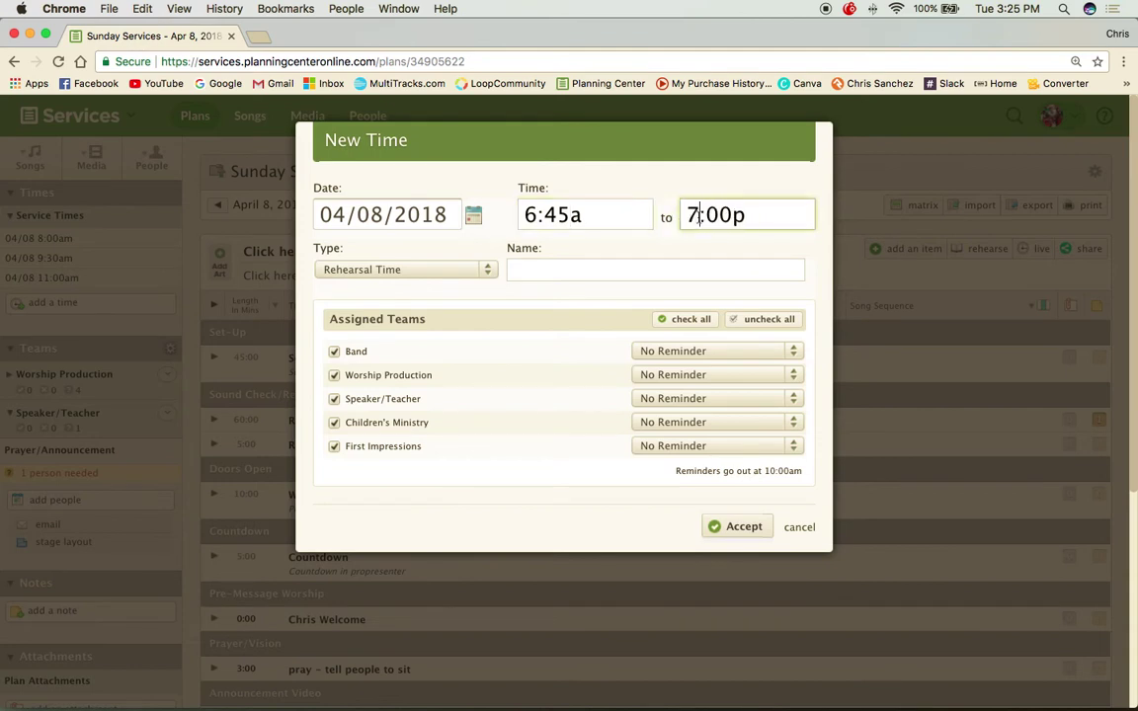
pyautogui.click(711, 215)
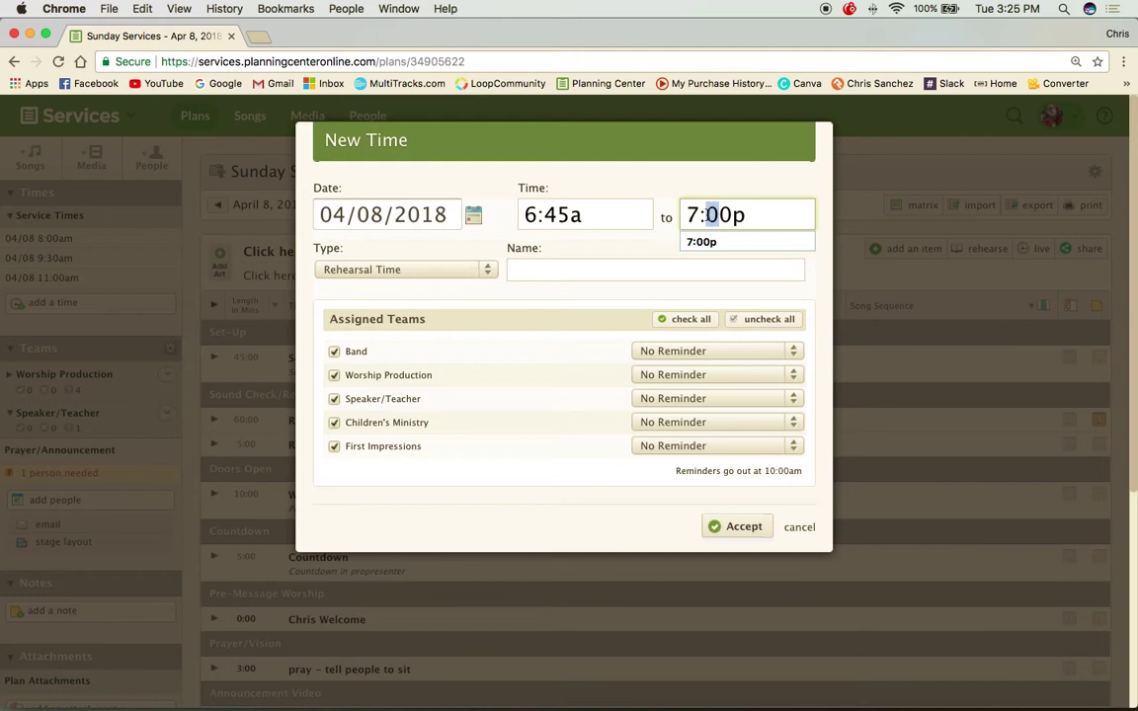
pyautogui.write('3')
pyautogui.click(738, 215)
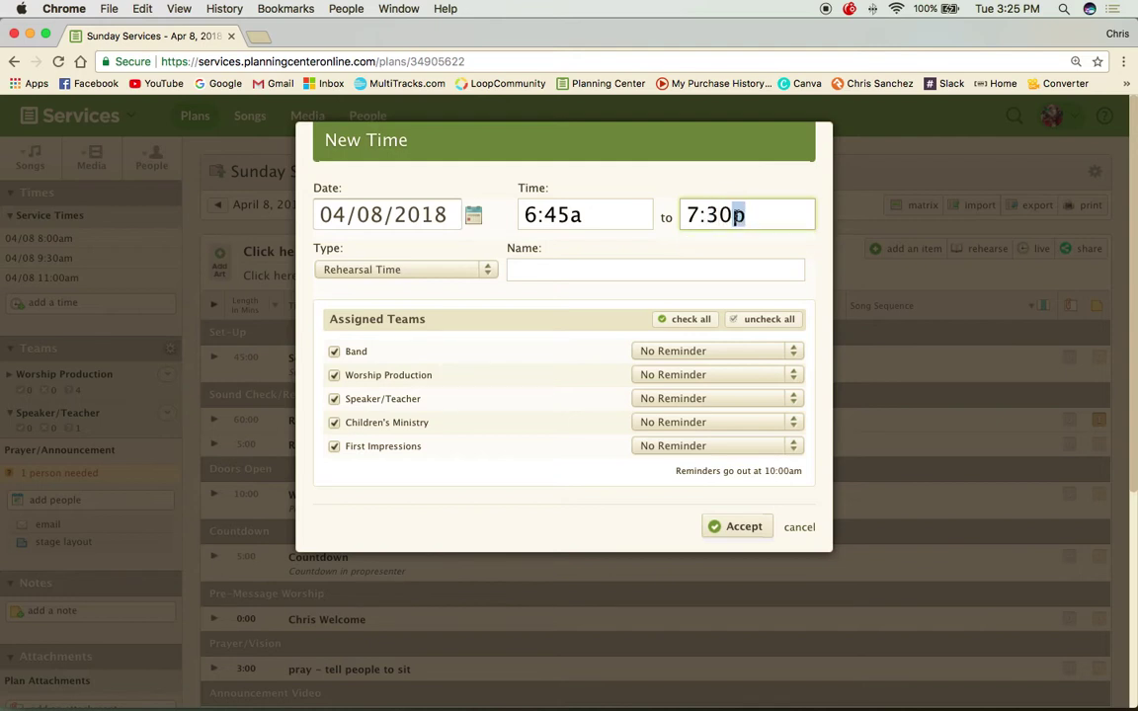
pyautogui.write('a')
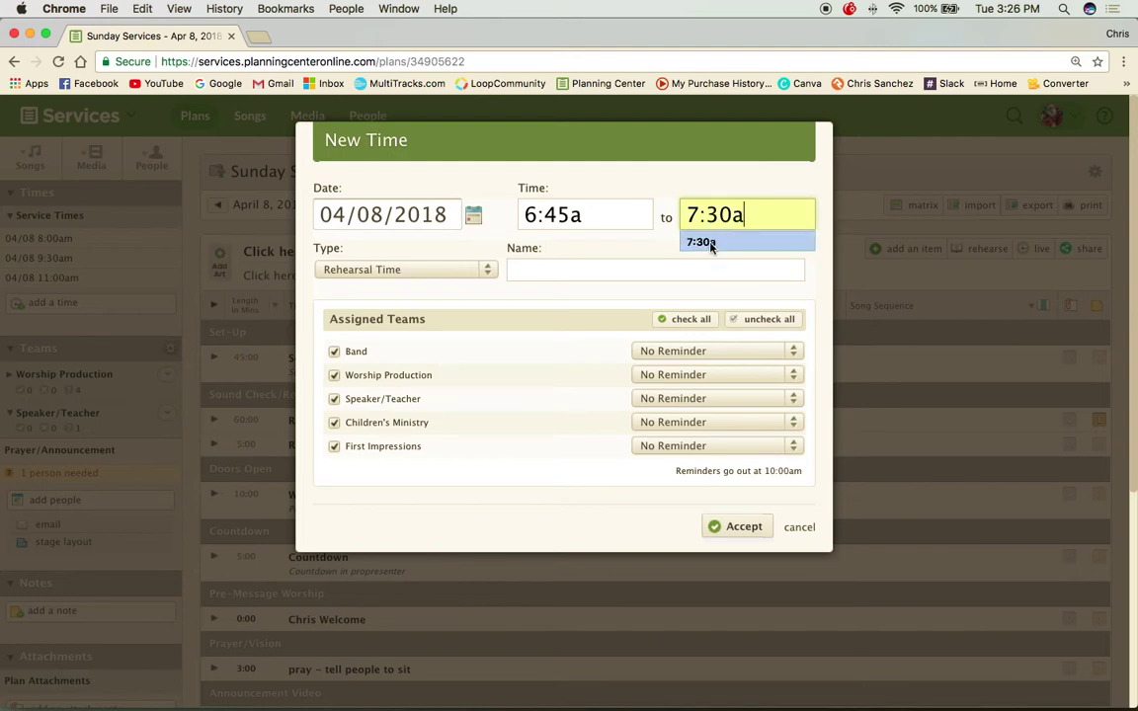
# Name the new time "Rehearsal" and accept it with all teams assigned
pyautogui.click(577, 270)
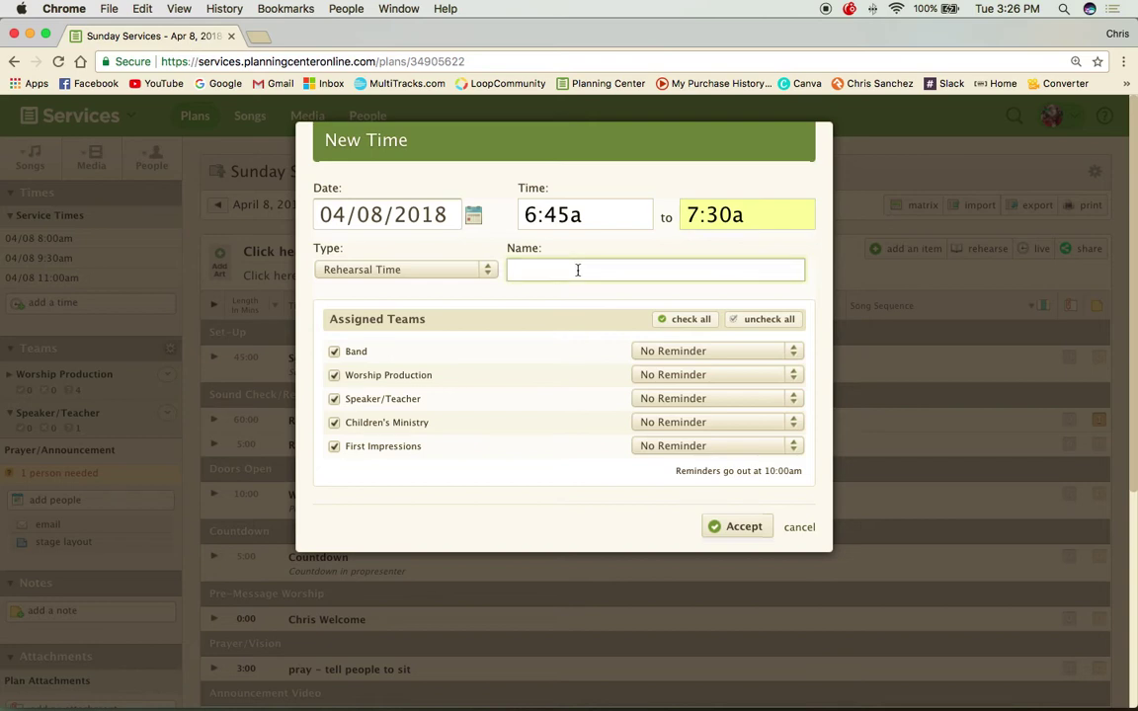
pyautogui.write('Rehea')
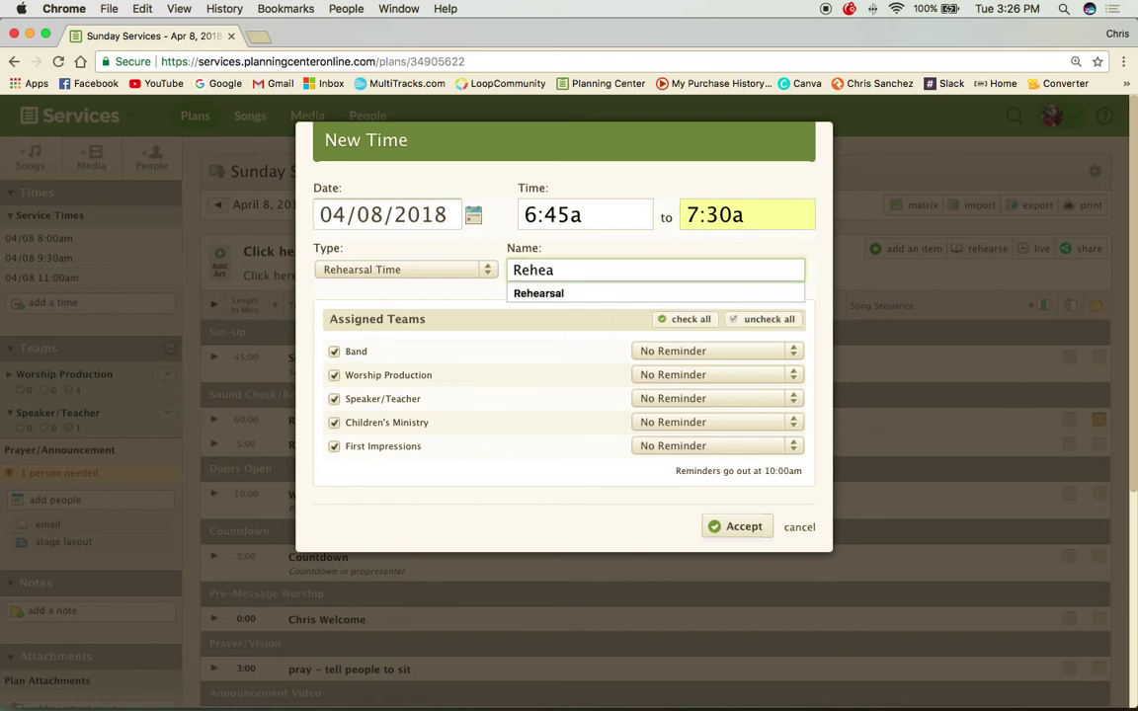
pyautogui.click(560, 294)
pyautogui.scroll(-1, 560, 295)
pyautogui.click(568, 262)
pyautogui.write('hea')
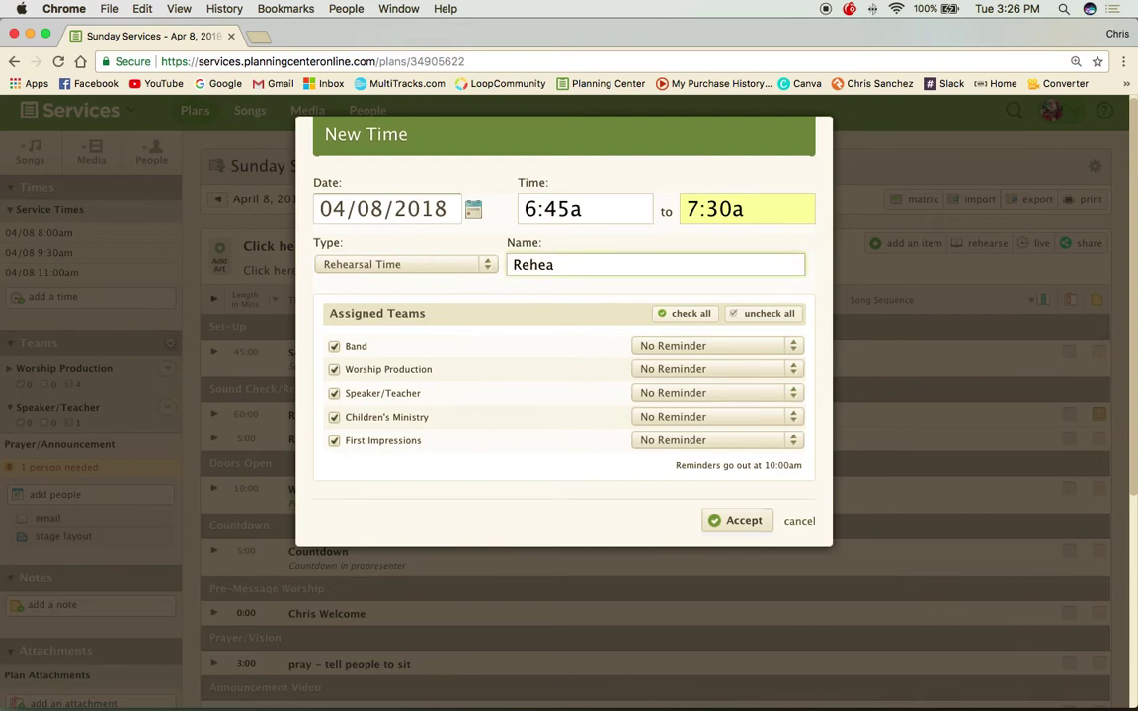
pyautogui.write('r')
pyautogui.click(538, 291)
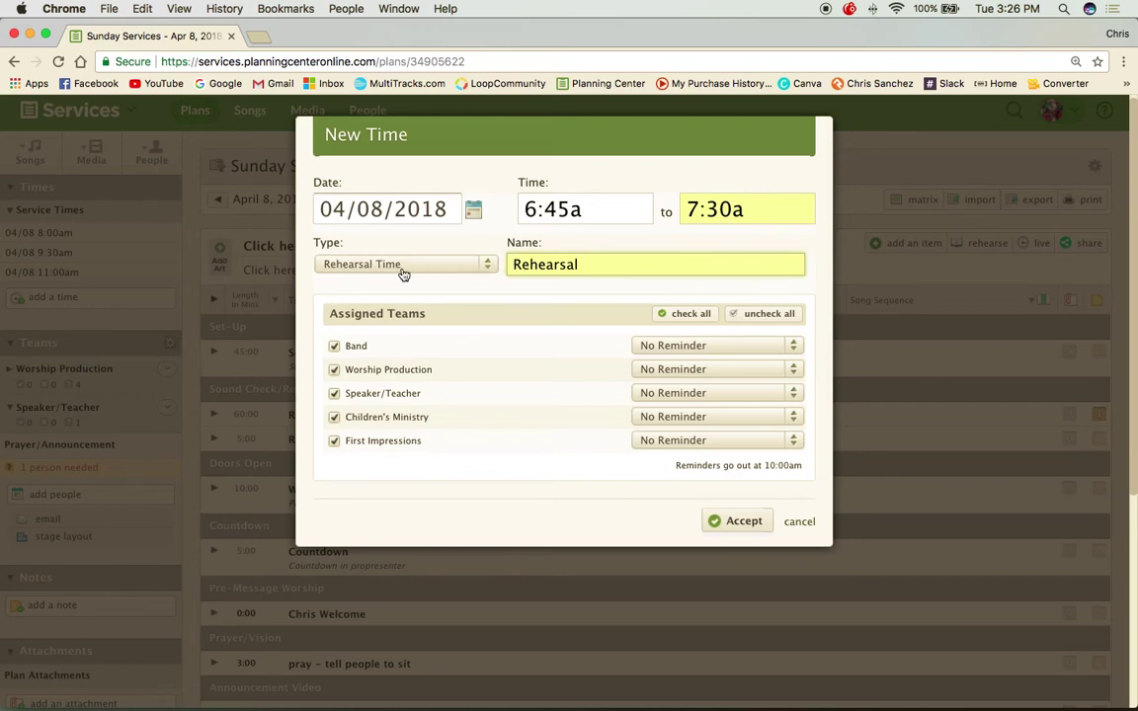
pyautogui.click(754, 529)
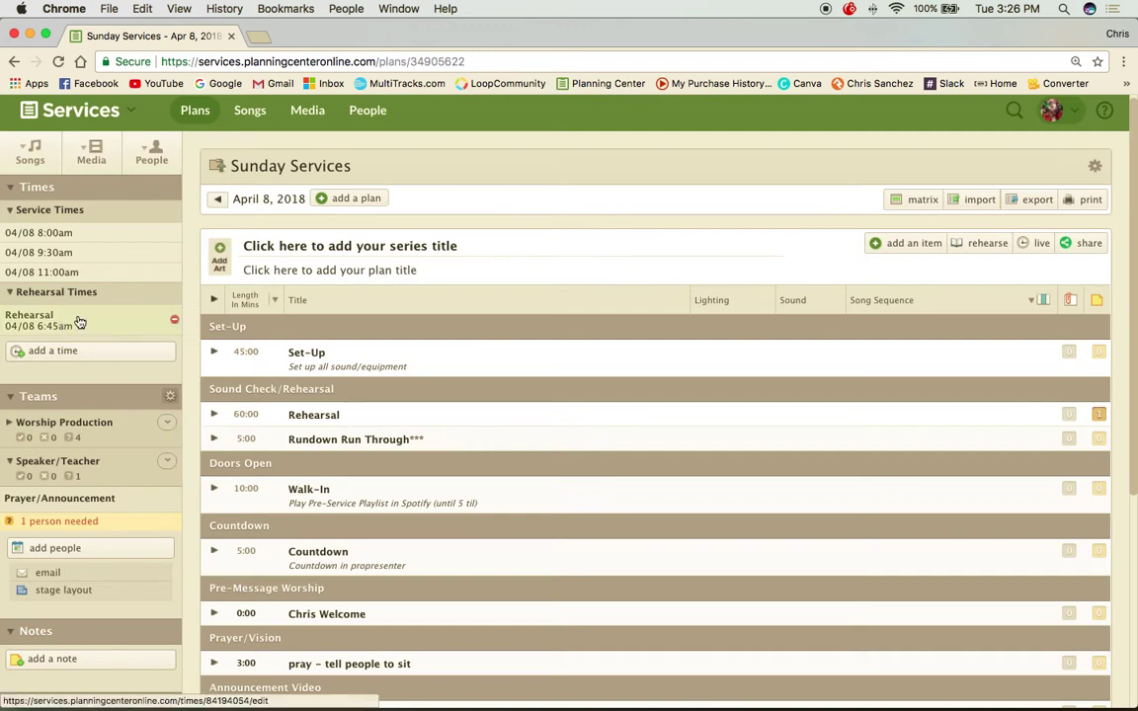
# Start another new service time and set it to run from 1:00p to 2:00p
pyautogui.click(91, 353)
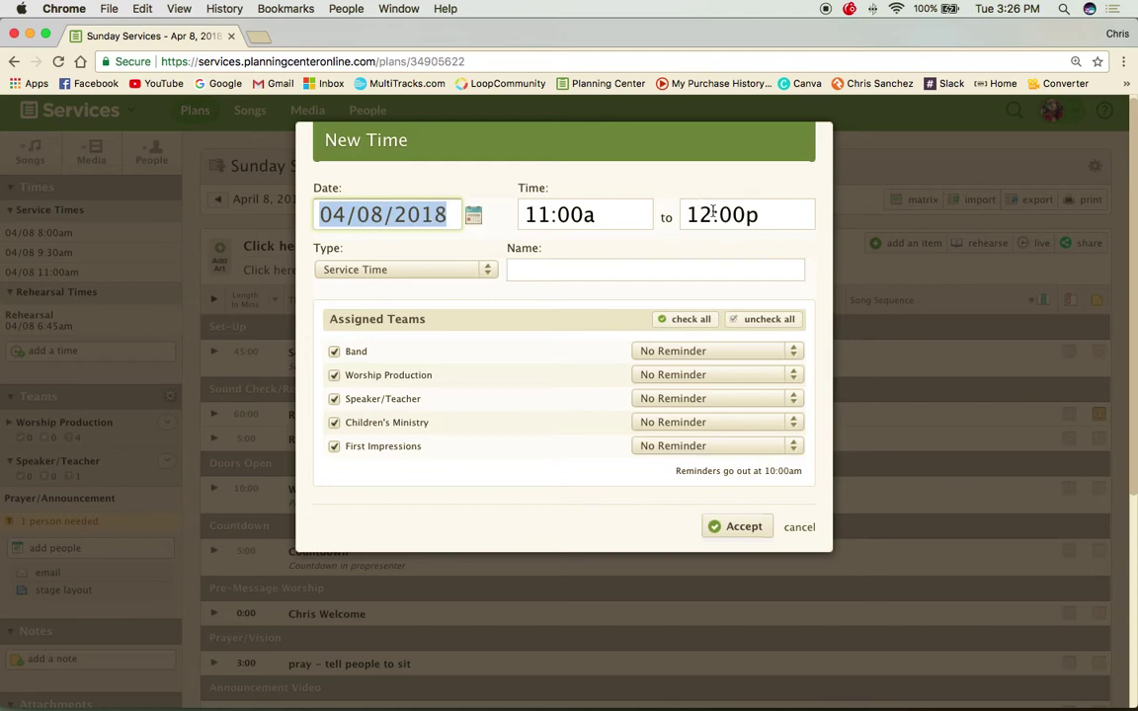
pyautogui.click(548, 216)
pyautogui.hotkey('shift', 'Left')
pyautogui.press('BackSpace')
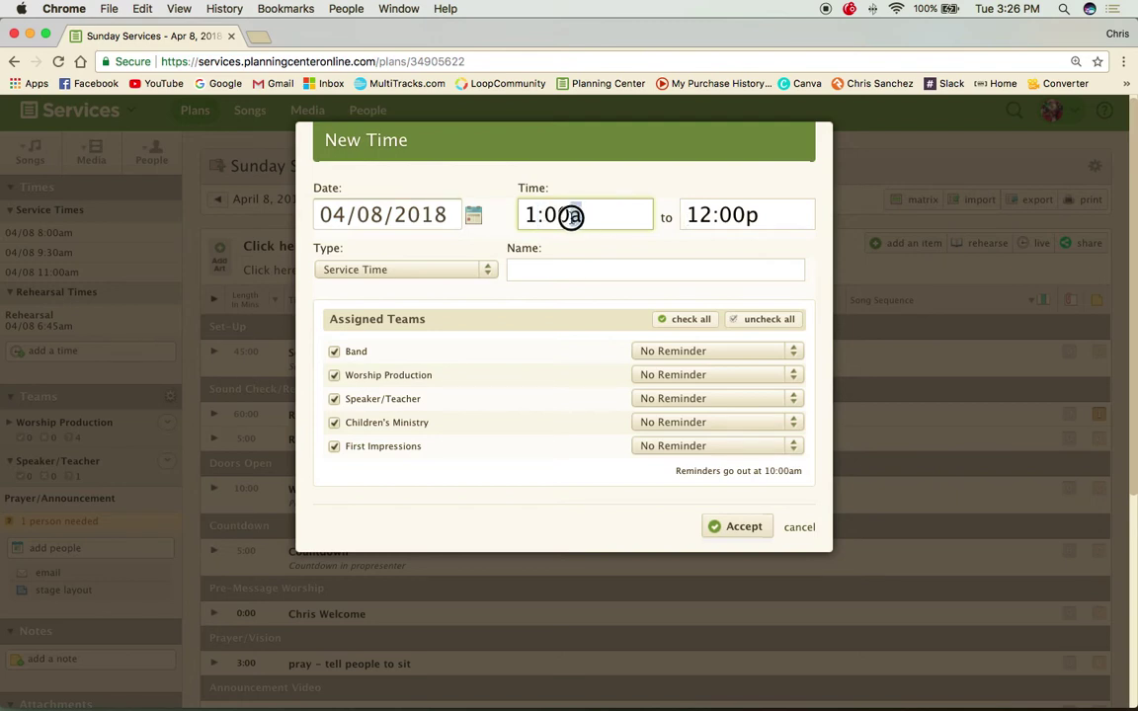
pyautogui.click(581, 215)
pyautogui.press('BackSpace')
pyautogui.write('p')
pyautogui.click(693, 216)
pyautogui.hotkey('shift', 'Left')
pyautogui.press('BackSpace')
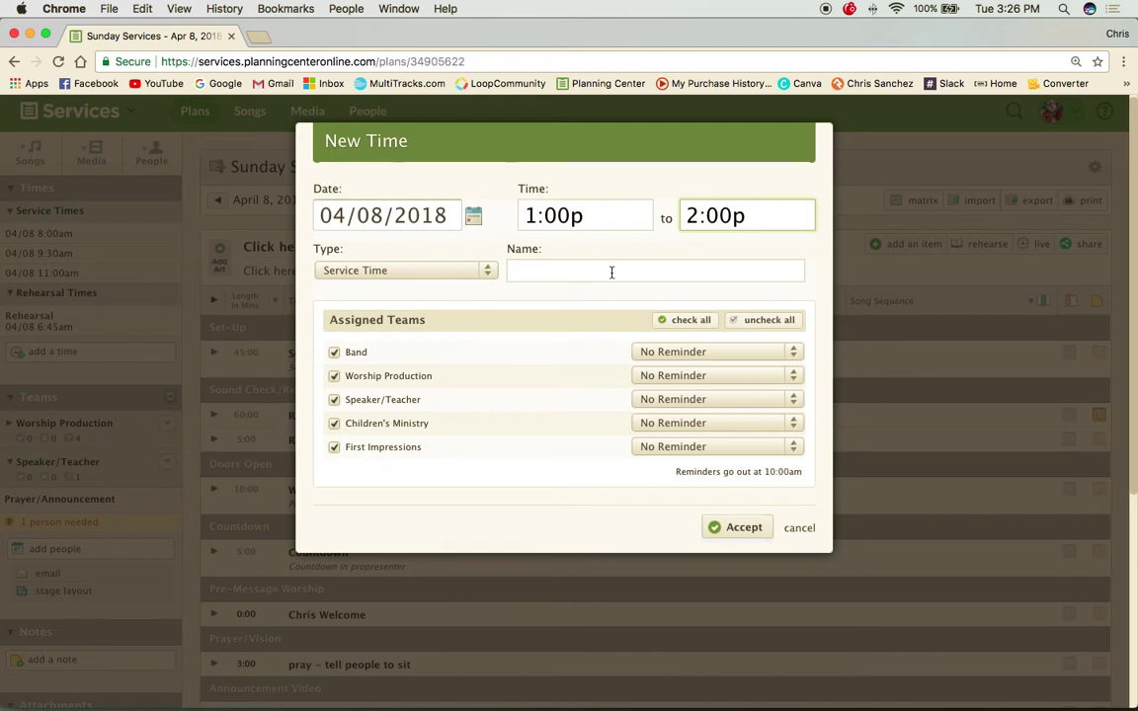
# Name the new service time "4th service", keep the Band team on No Reminder, and accept it
pyautogui.click(574, 274)
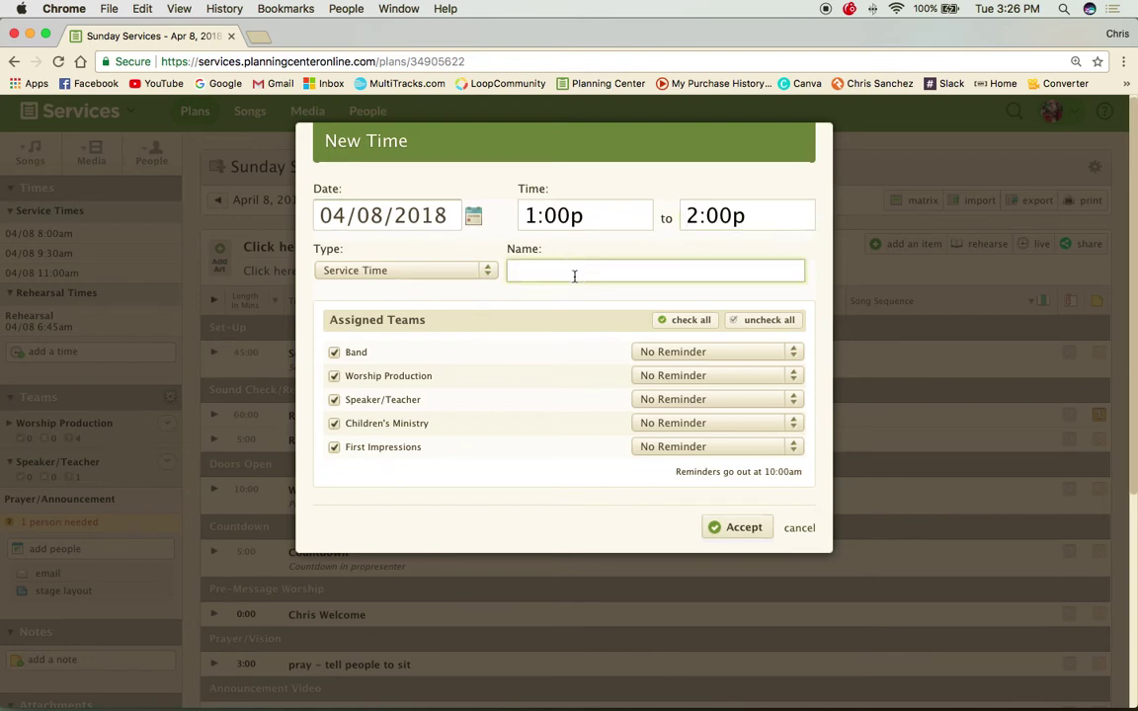
pyautogui.write('4th service')
pyautogui.click(794, 352)
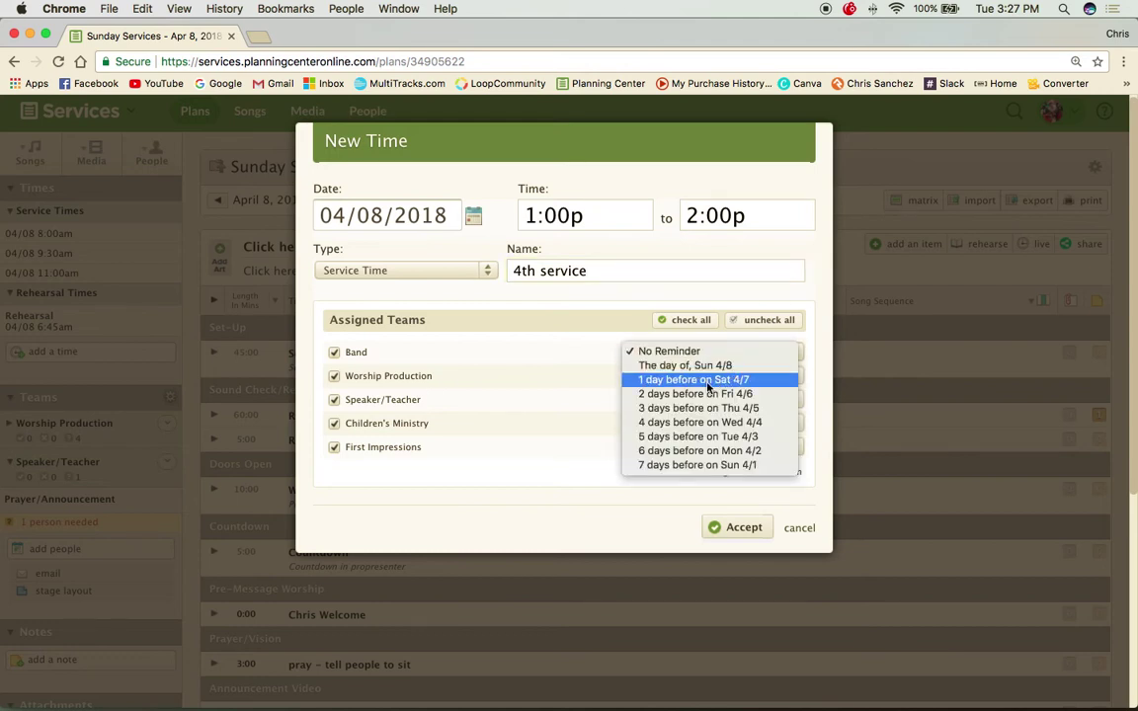
pyautogui.click(699, 356)
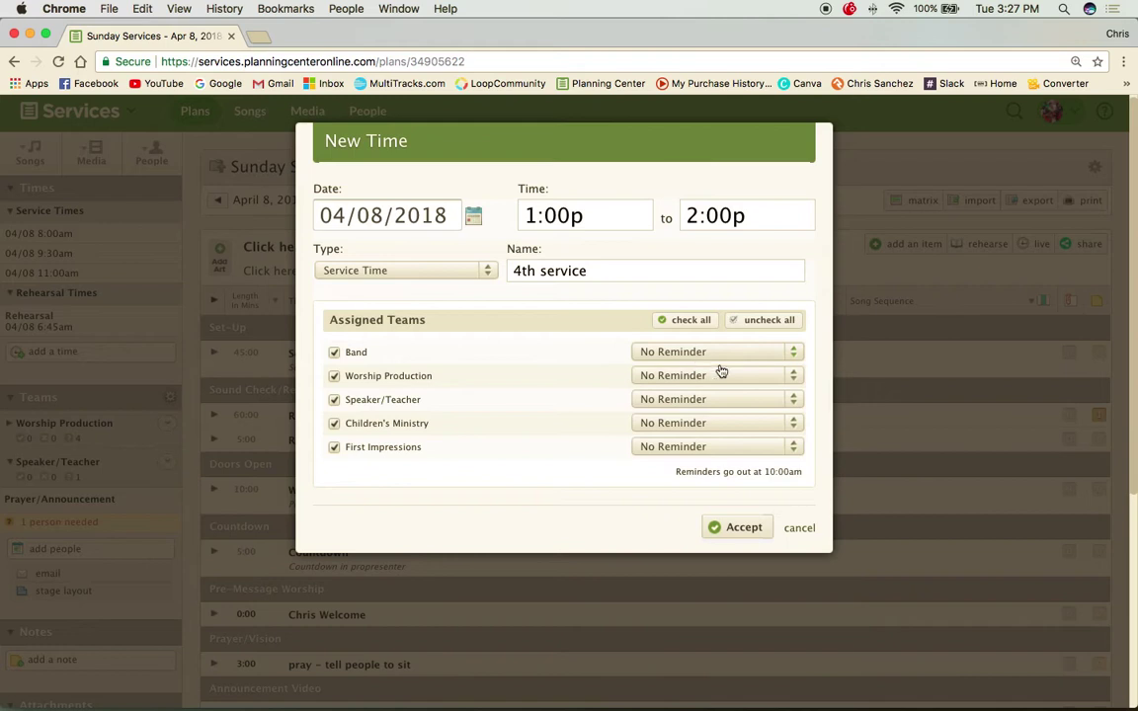
pyautogui.click(743, 529)
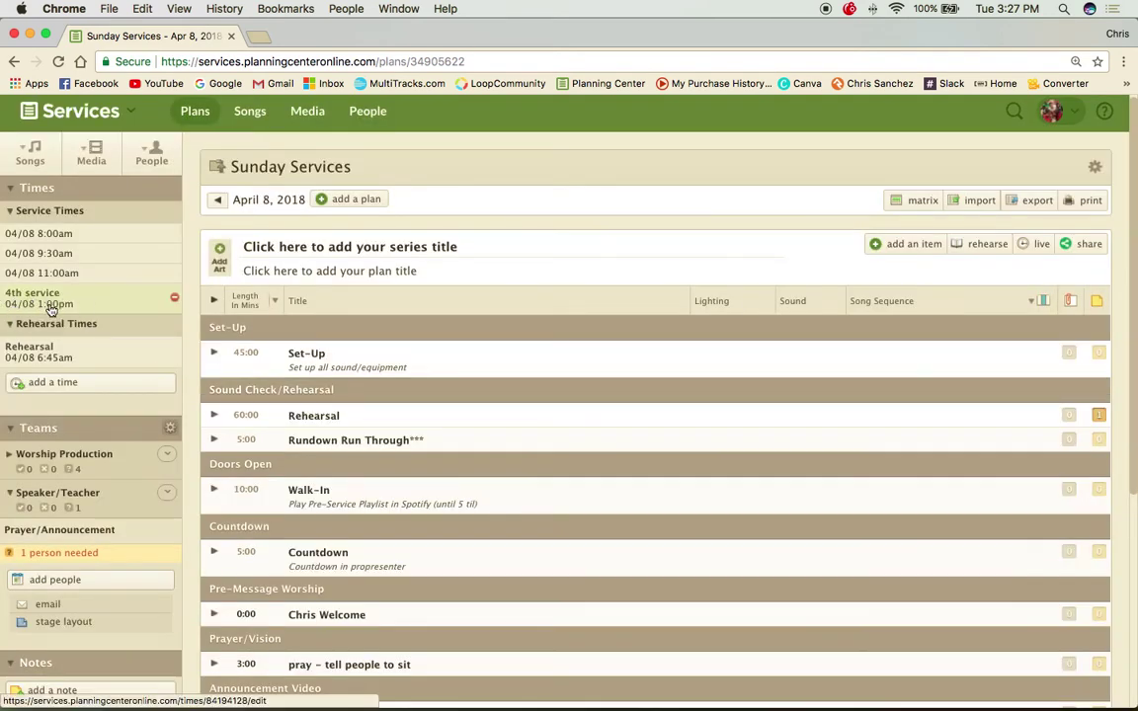
# Check the settings of the 4th service time without changing them, and delete that time from the plan
pyautogui.click(89, 303)
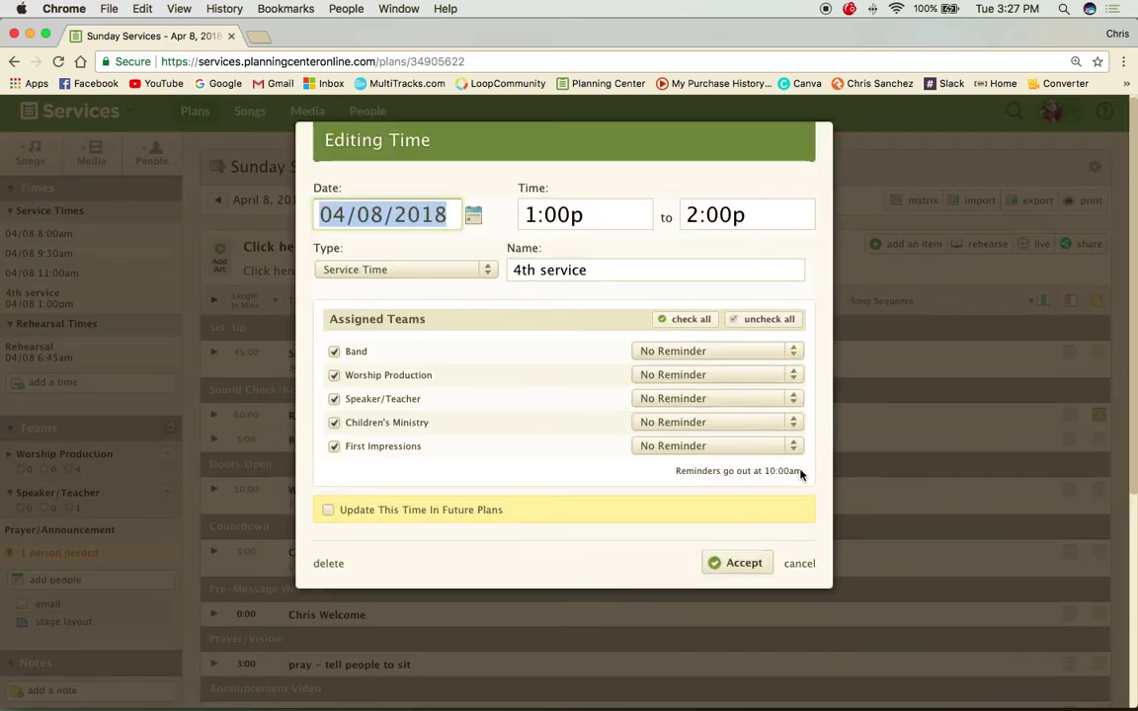
pyautogui.click(799, 563)
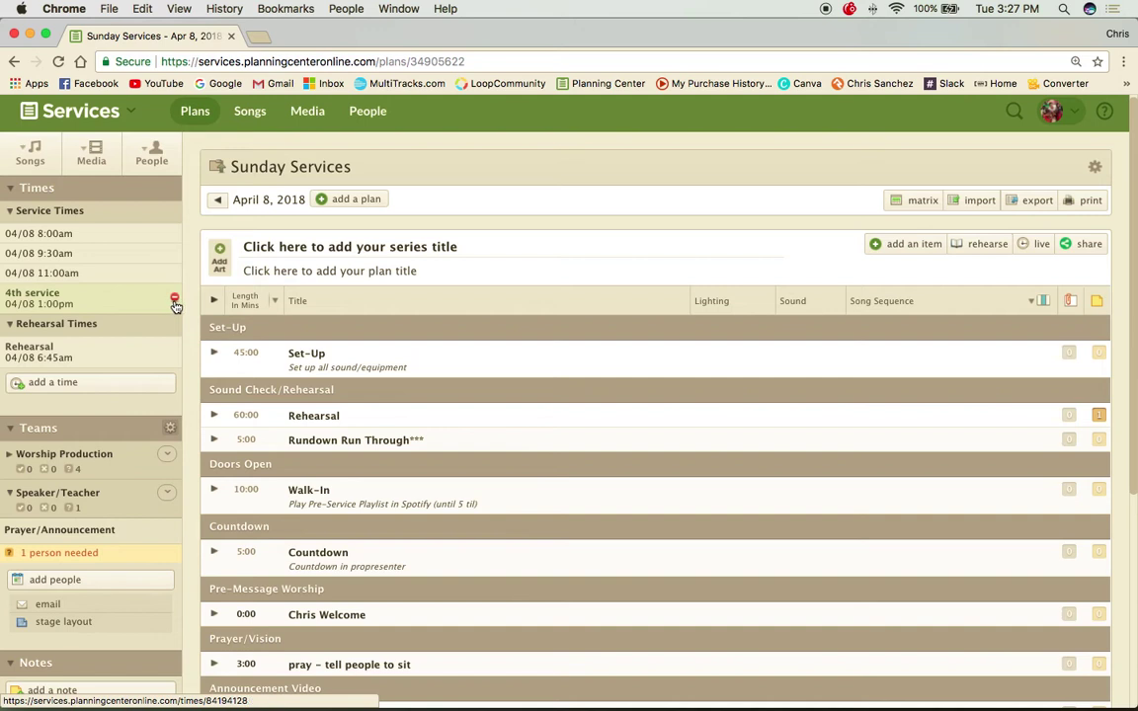
pyautogui.click(174, 300)
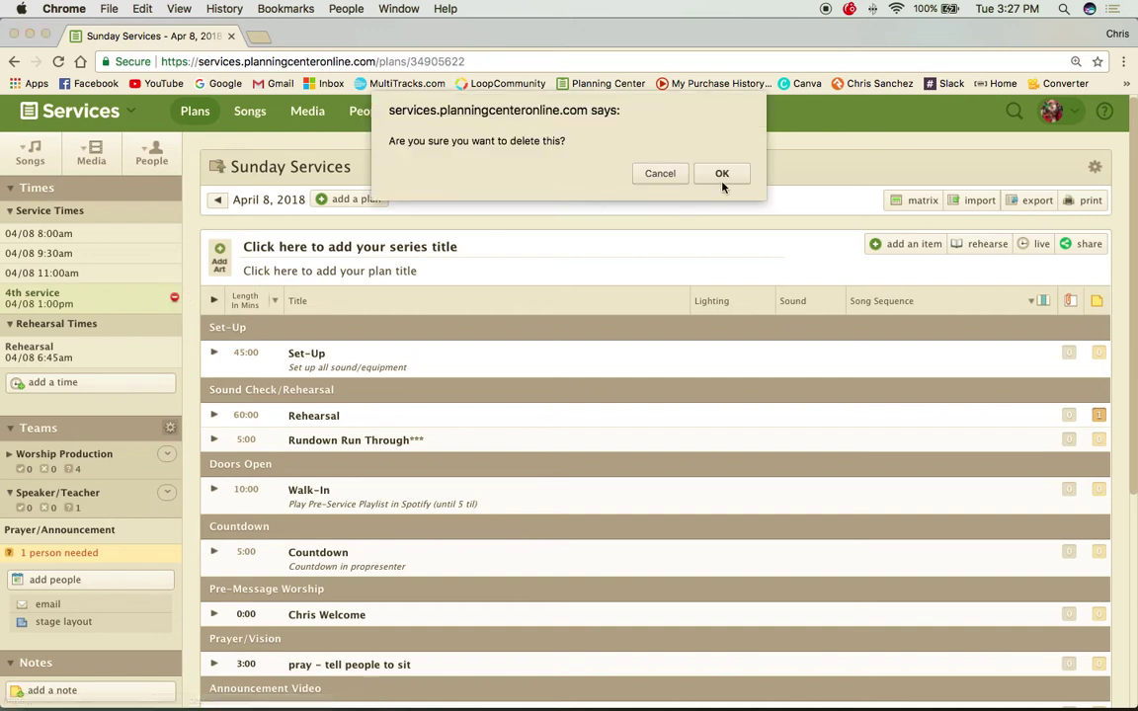
pyautogui.click(727, 174)
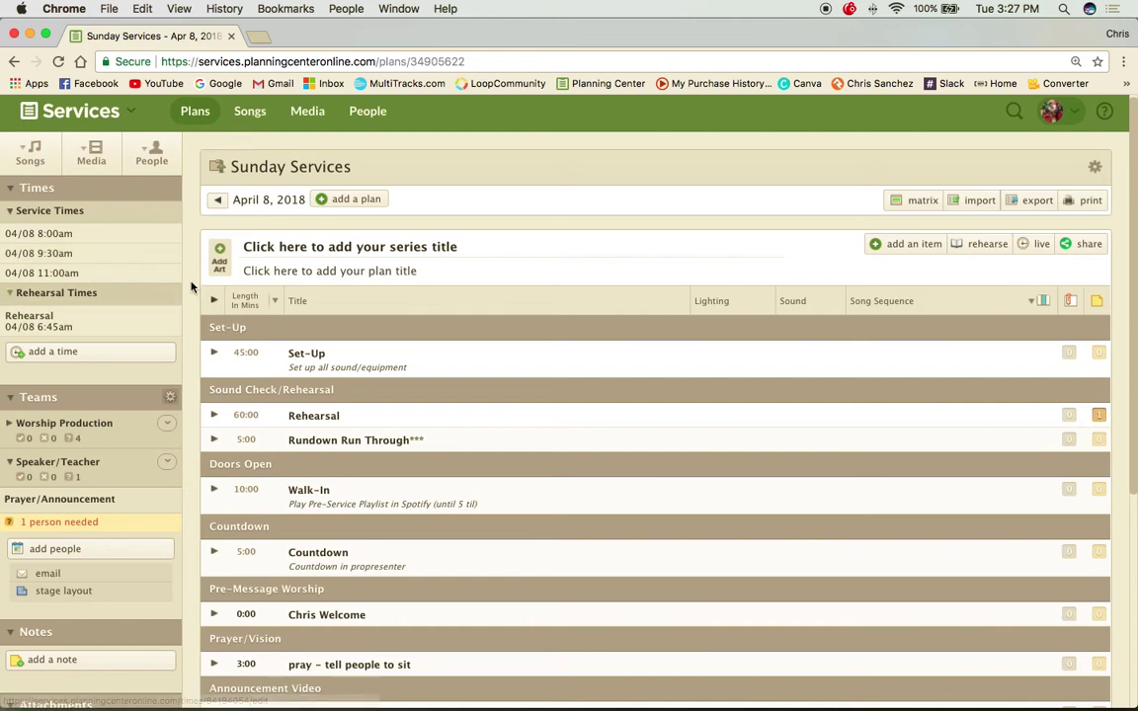
# Set the plan's series title to "Test" without picking an existing series, and open the series artwork settings
pyautogui.click(270, 246)
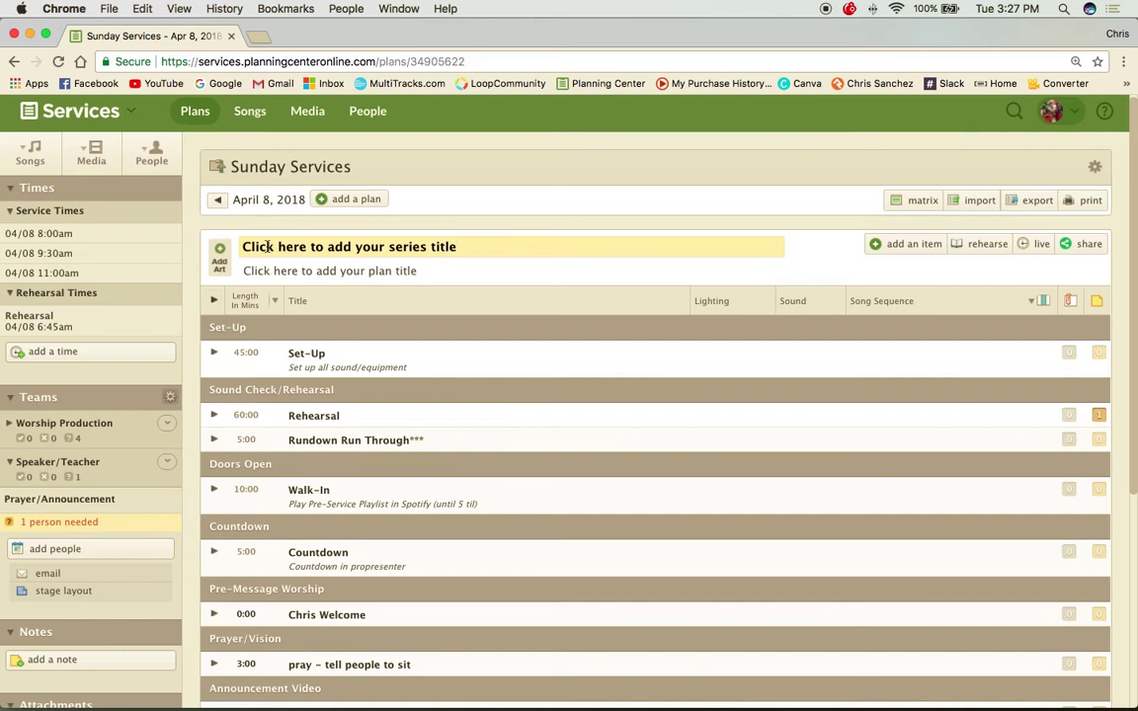
pyautogui.tripleClick(267, 247)
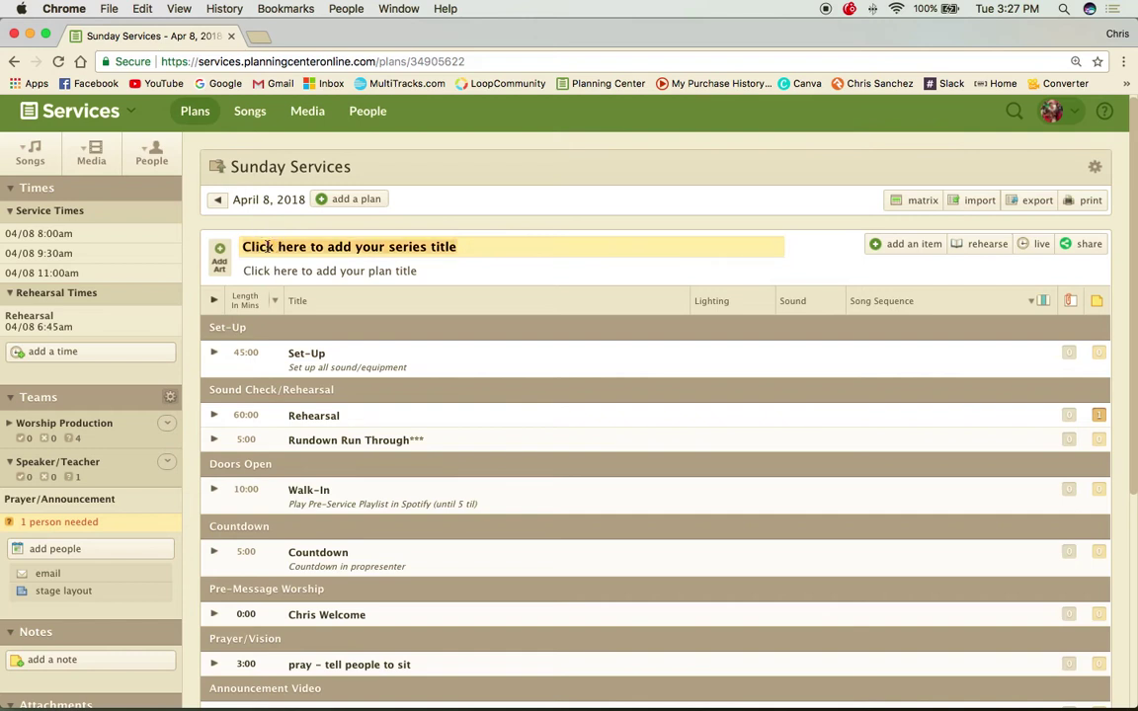
pyautogui.write('a')
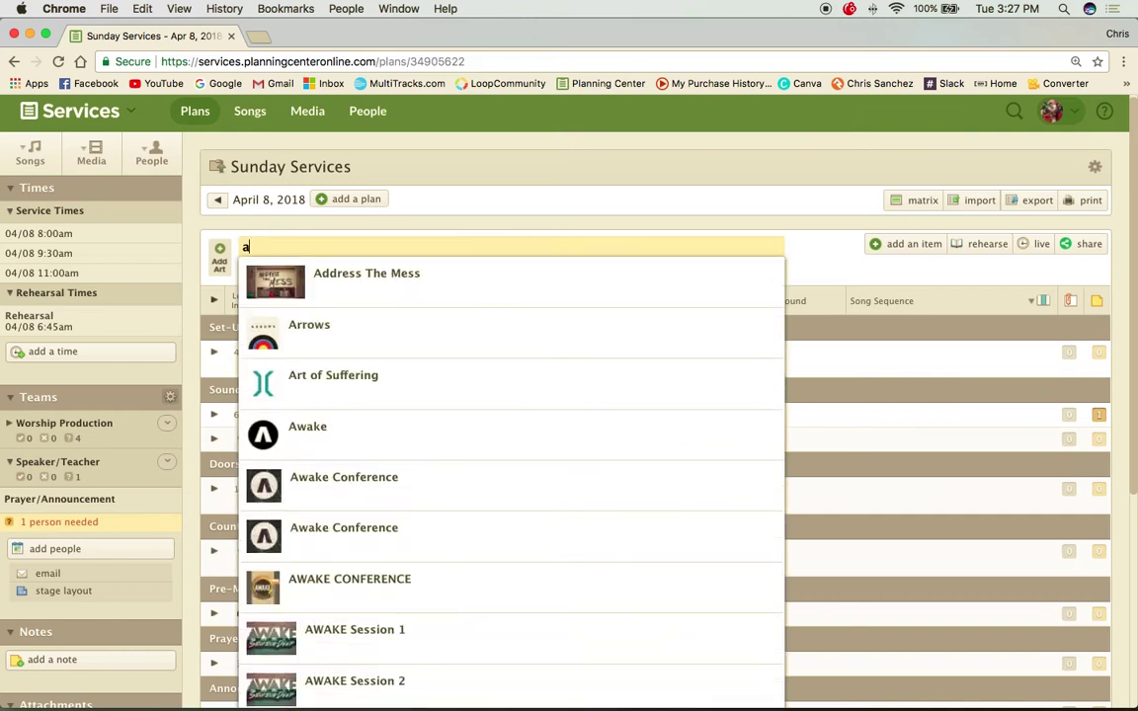
pyautogui.click(234, 247)
pyautogui.press('BackSpace')
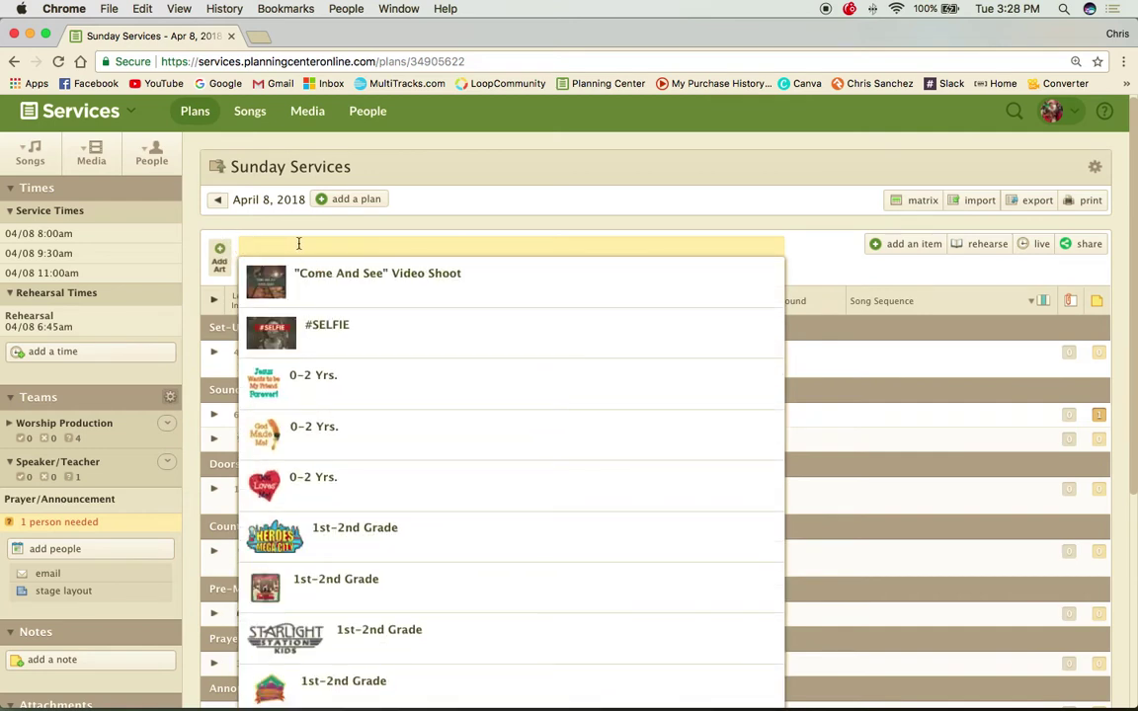
pyautogui.write('Test')
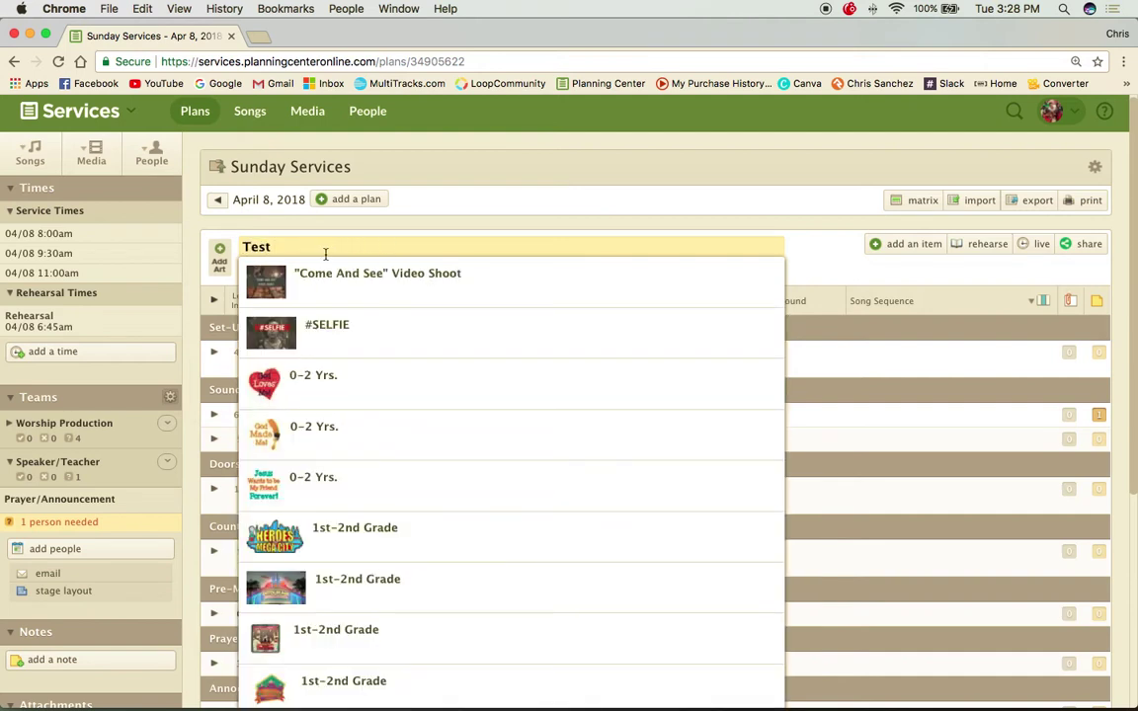
pyautogui.scroll(-5, 457, 366)
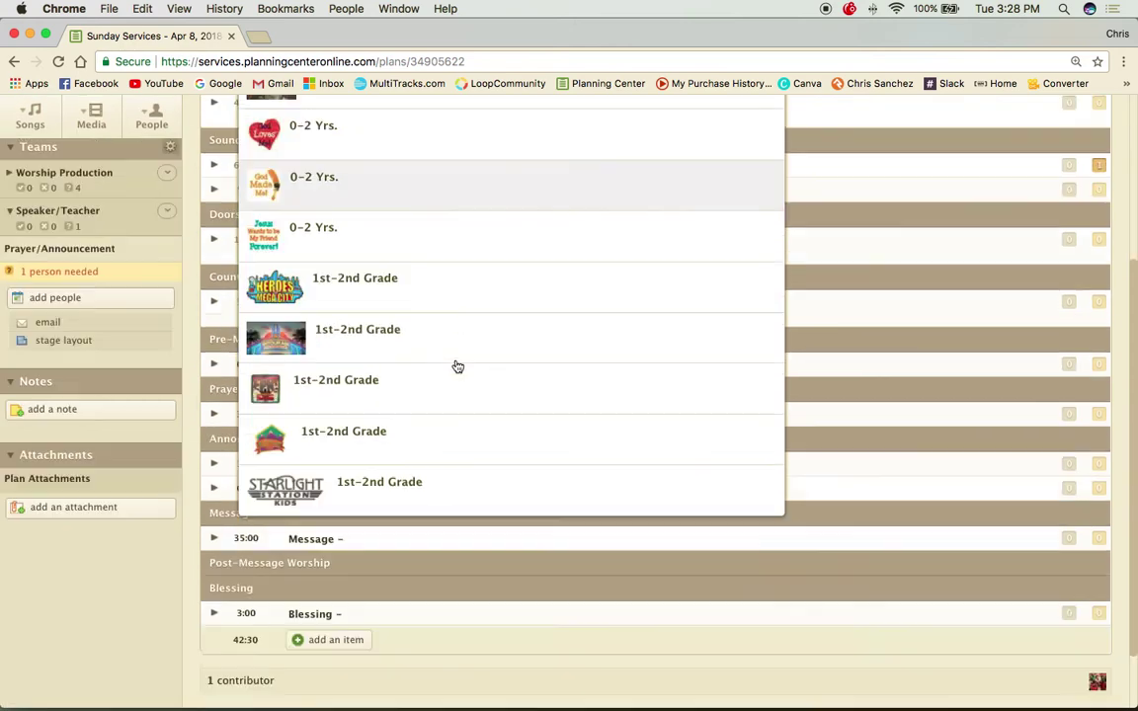
pyautogui.scroll(3, 457, 367)
pyautogui.scroll(2, 458, 366)
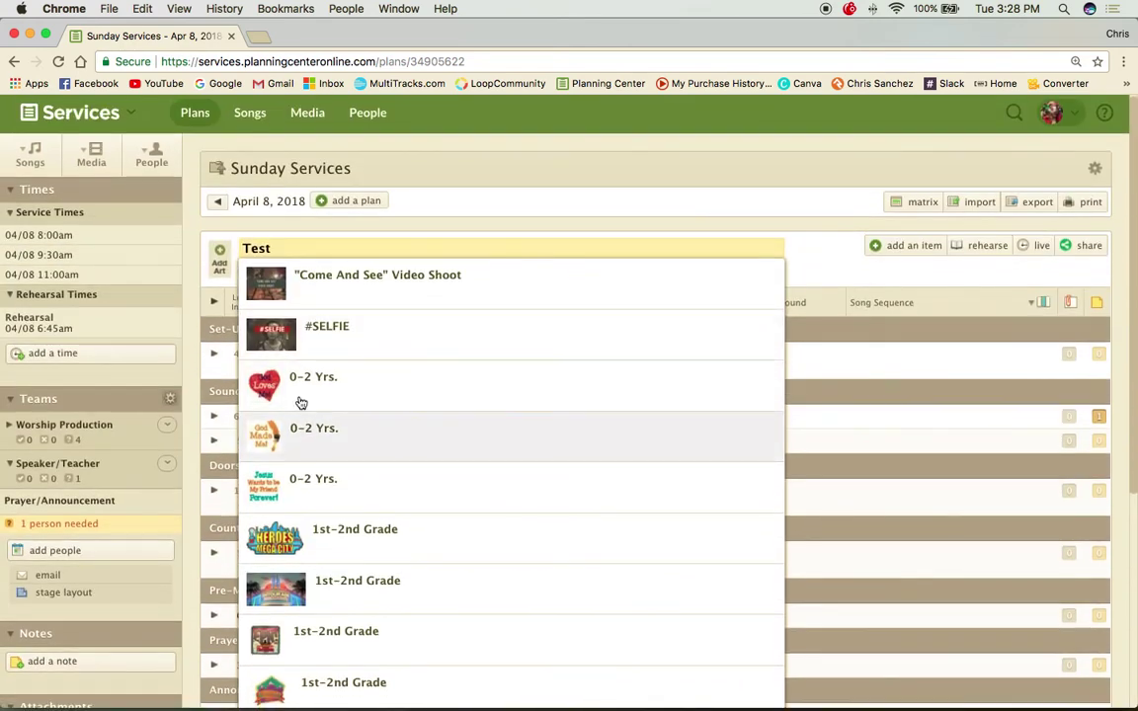
pyautogui.click(219, 257)
pyautogui.click(244, 227)
pyautogui.click(219, 254)
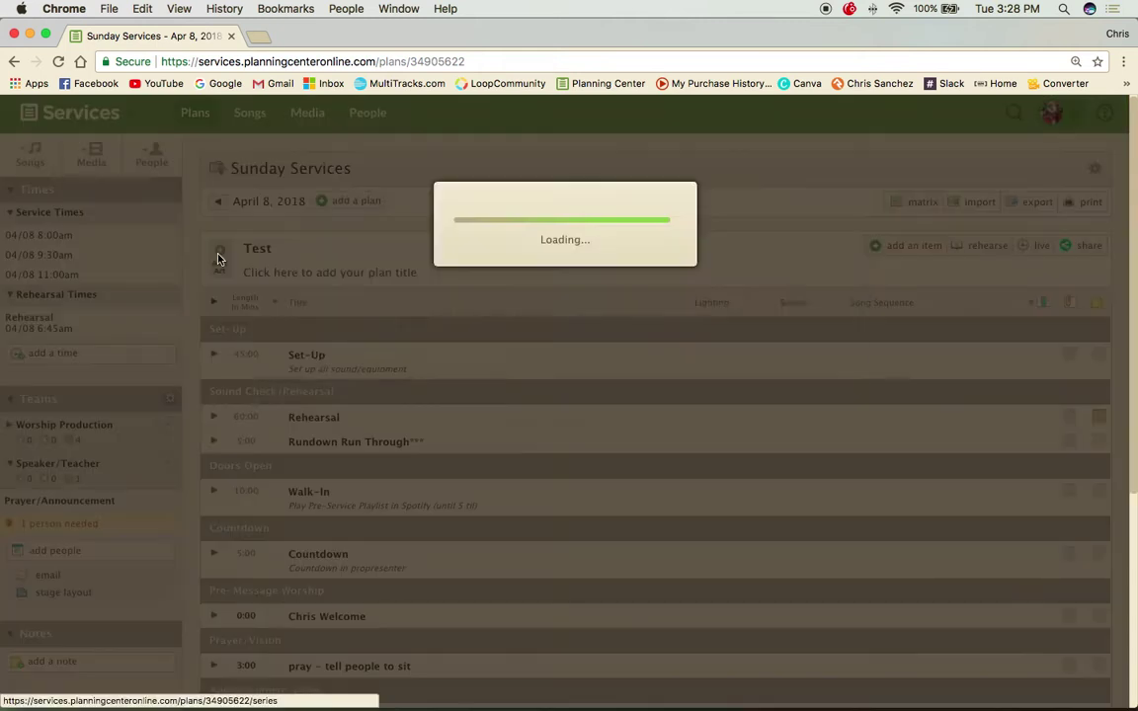
pyautogui.click(666, 195)
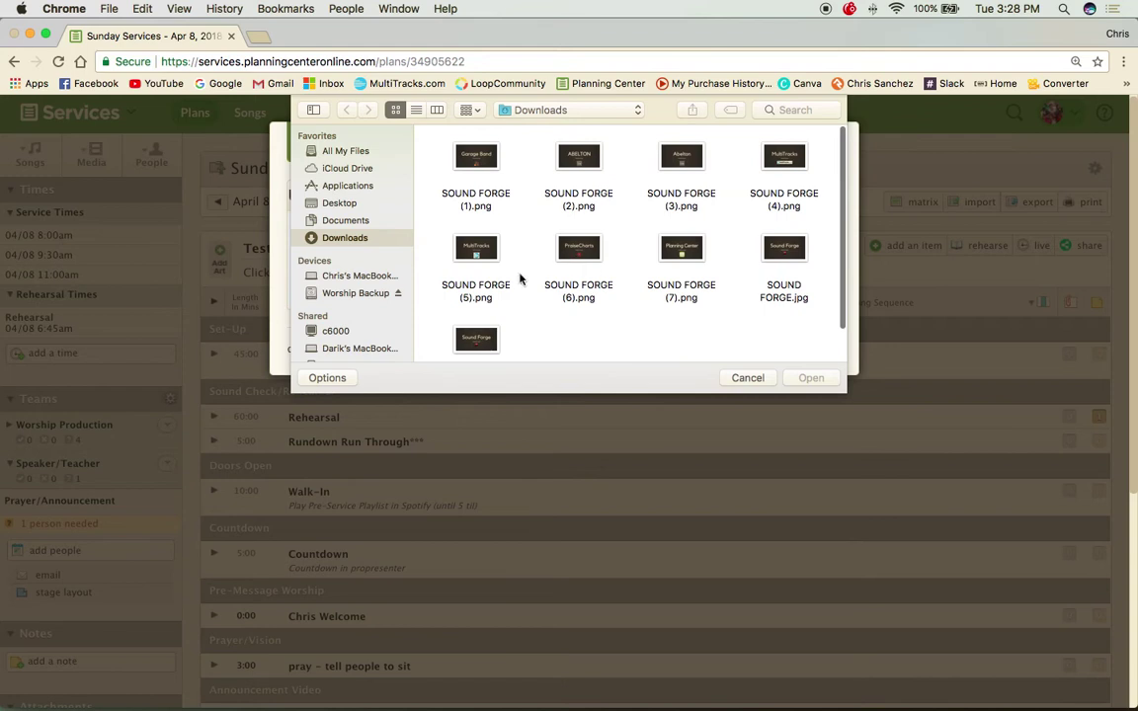
pyautogui.click(340, 204)
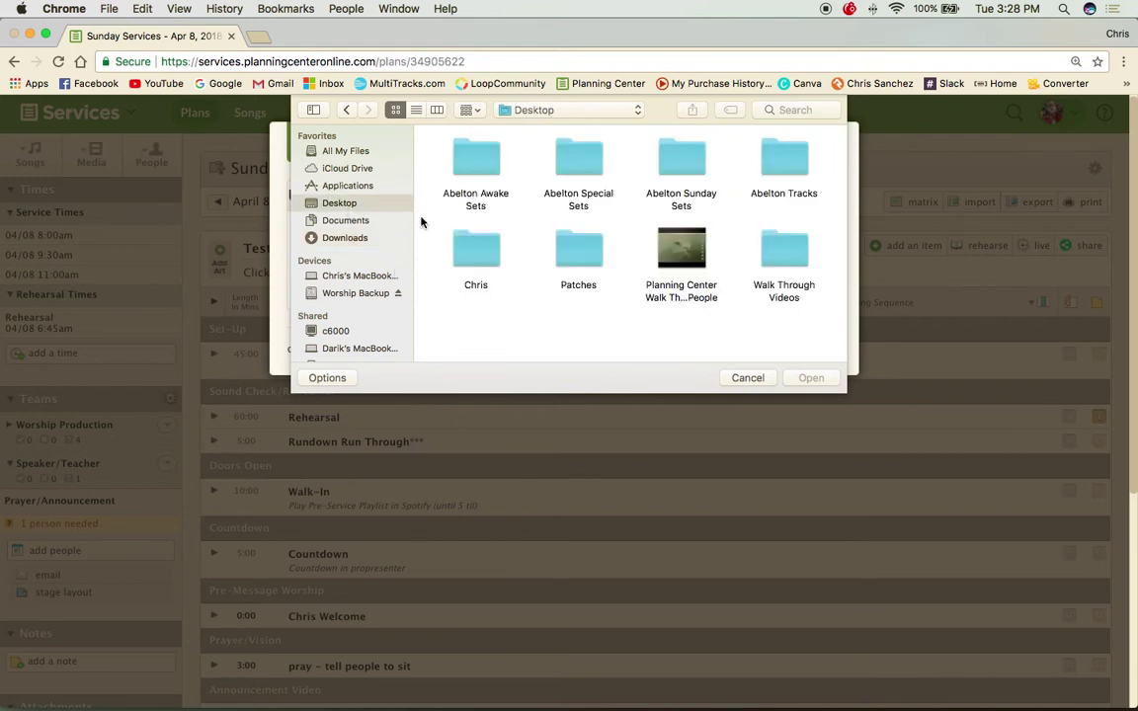
pyautogui.doubleClick(477, 250)
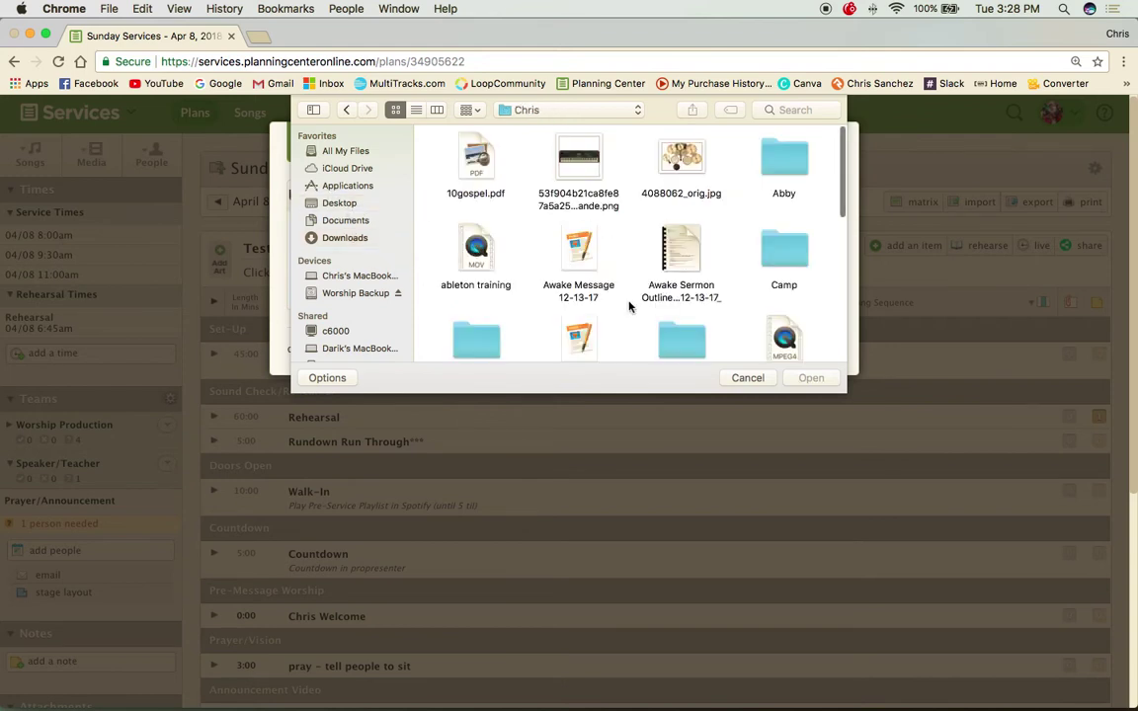
pyautogui.scroll(-2, 642, 296)
pyautogui.scroll(-5, 629, 307)
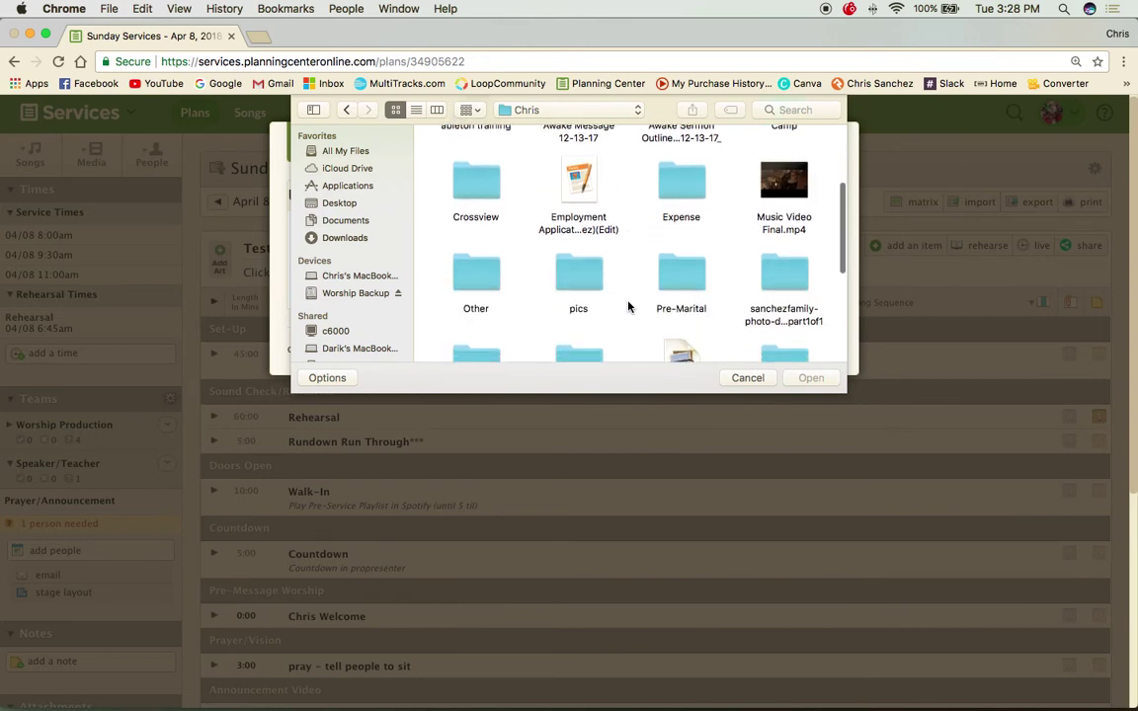
pyautogui.scroll(-5, 628, 307)
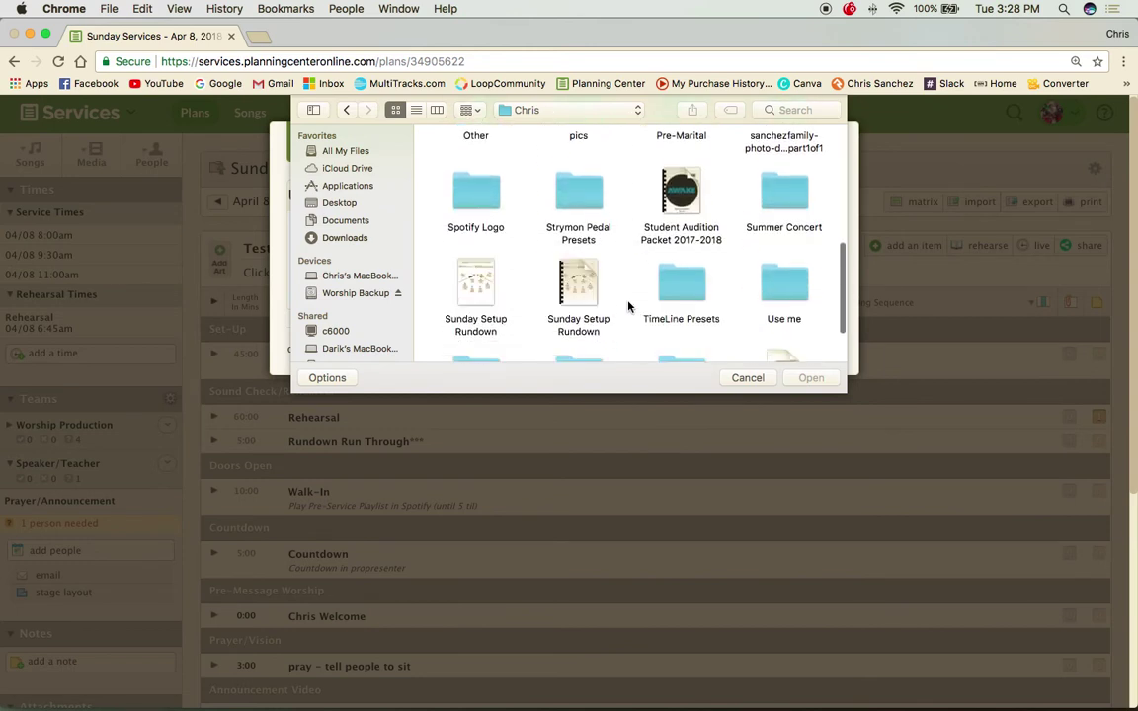
pyautogui.scroll(-1, 628, 307)
pyautogui.scroll(3, 629, 307)
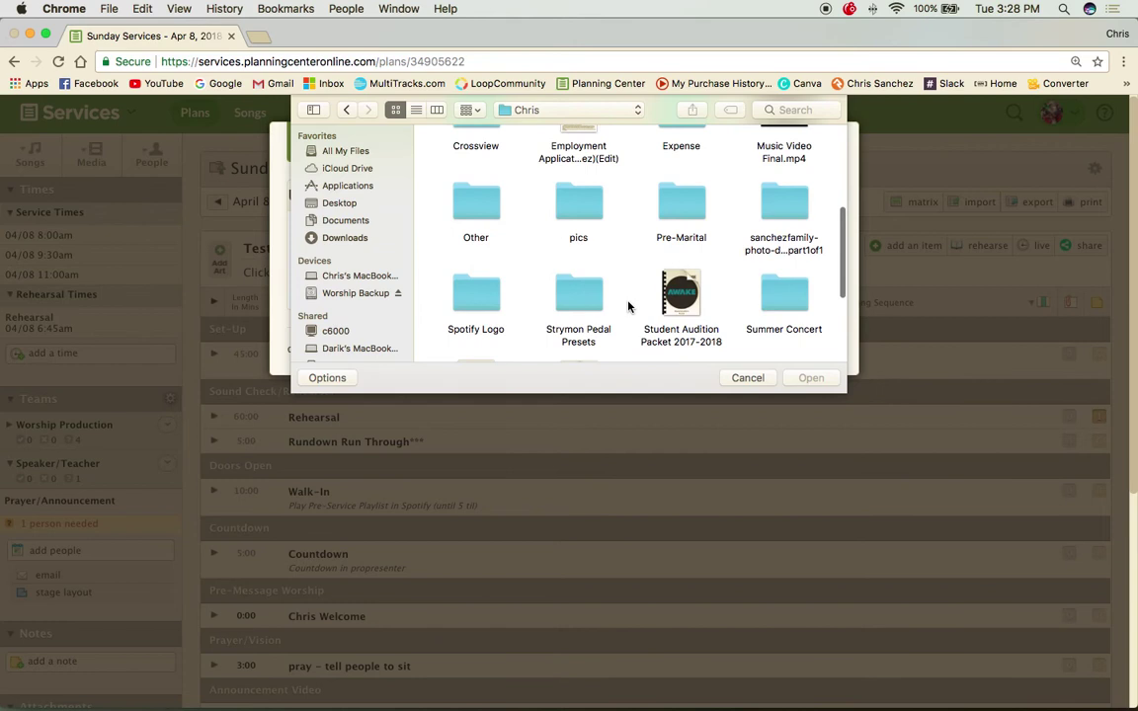
pyautogui.doubleClick(573, 209)
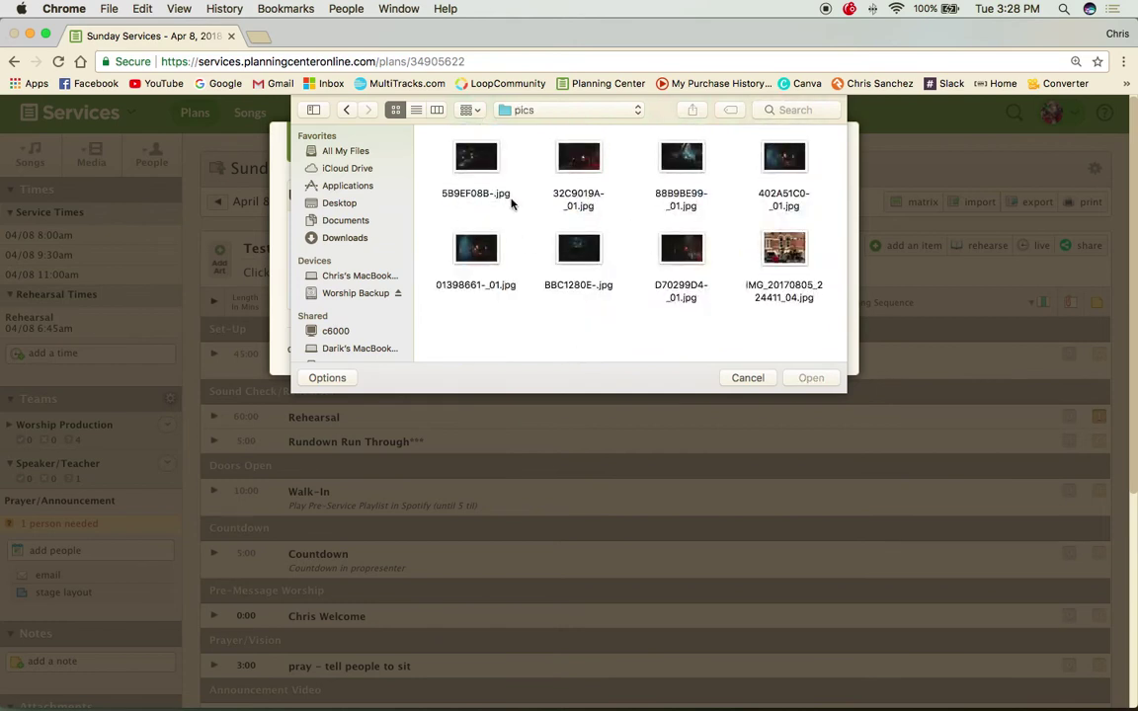
pyautogui.click(348, 110)
pyautogui.scroll(-3, 533, 312)
pyautogui.scroll(-5, 524, 320)
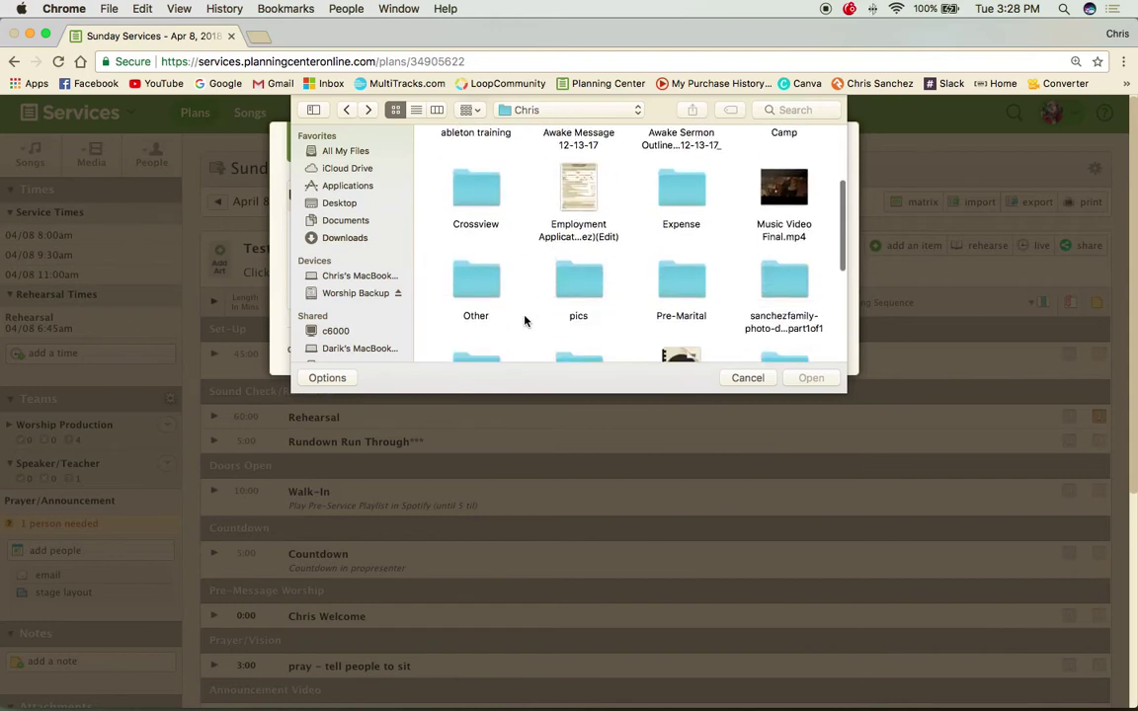
pyautogui.click(475, 215)
pyautogui.doubleClick(475, 215)
pyautogui.scroll(-3, 650, 262)
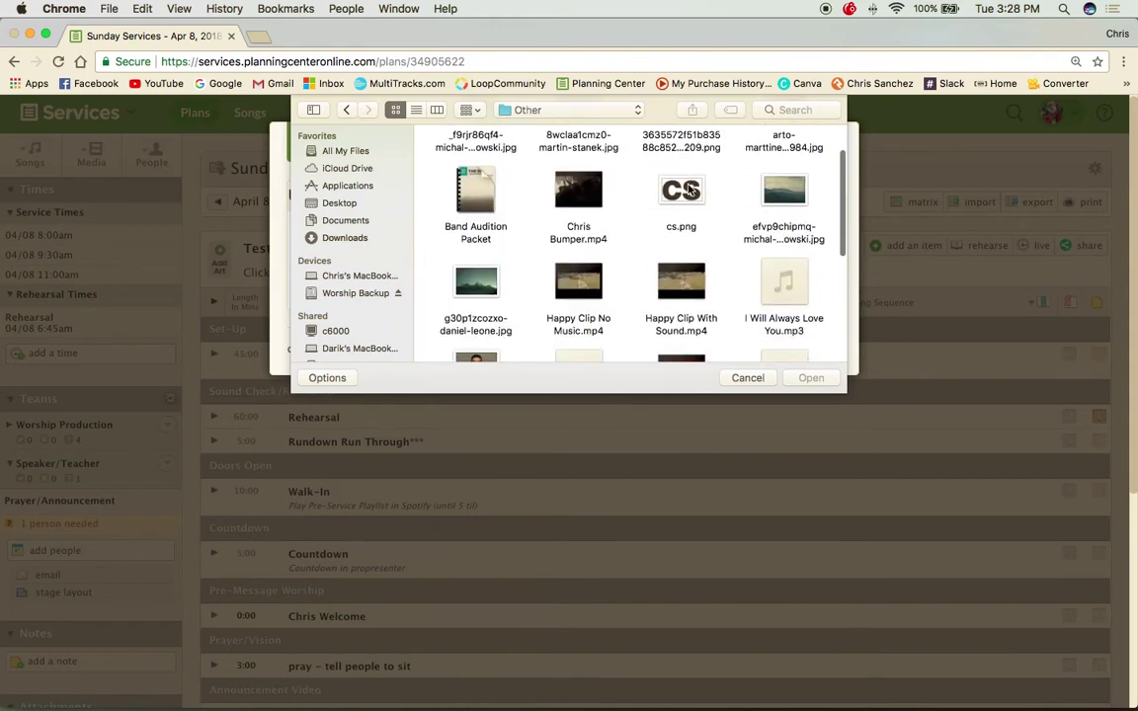
pyautogui.click(688, 190)
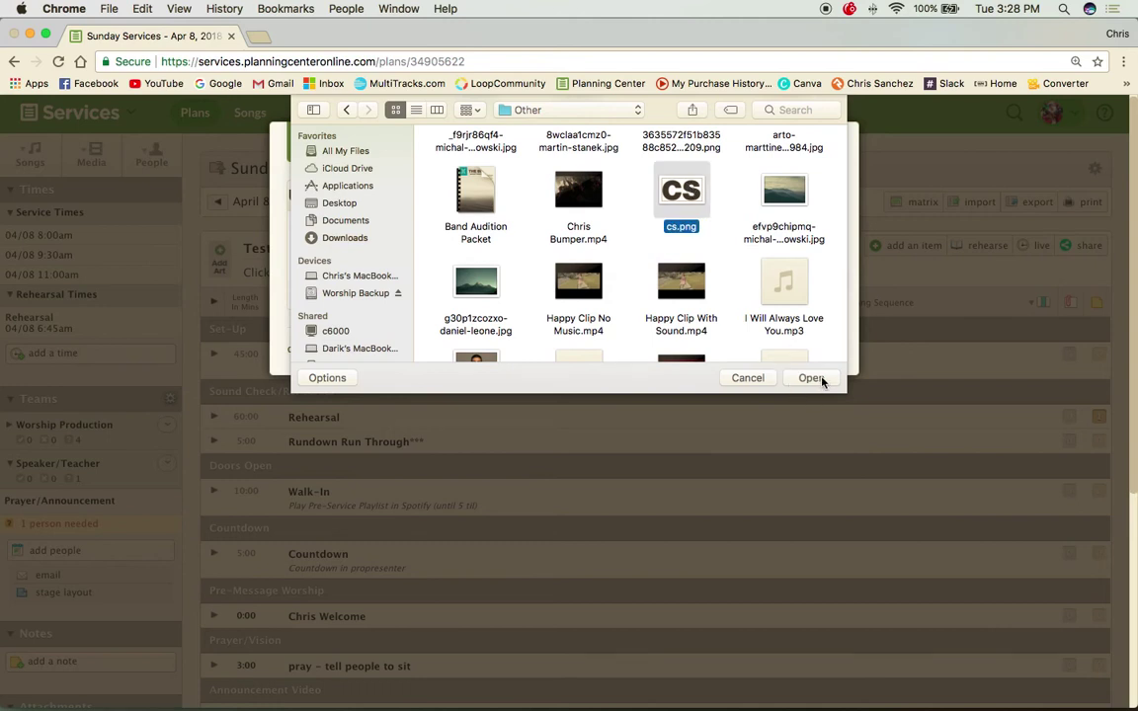
pyautogui.scroll(-3, 731, 245)
pyautogui.scroll(1, 760, 212)
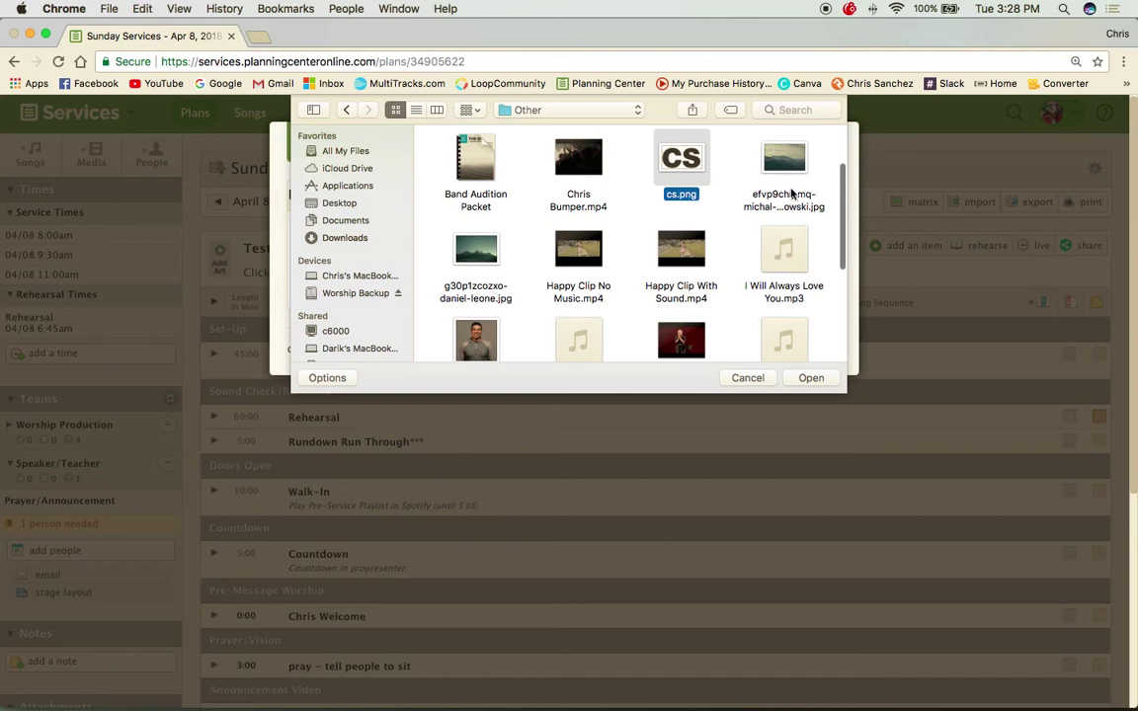
pyautogui.scroll(-1, 753, 189)
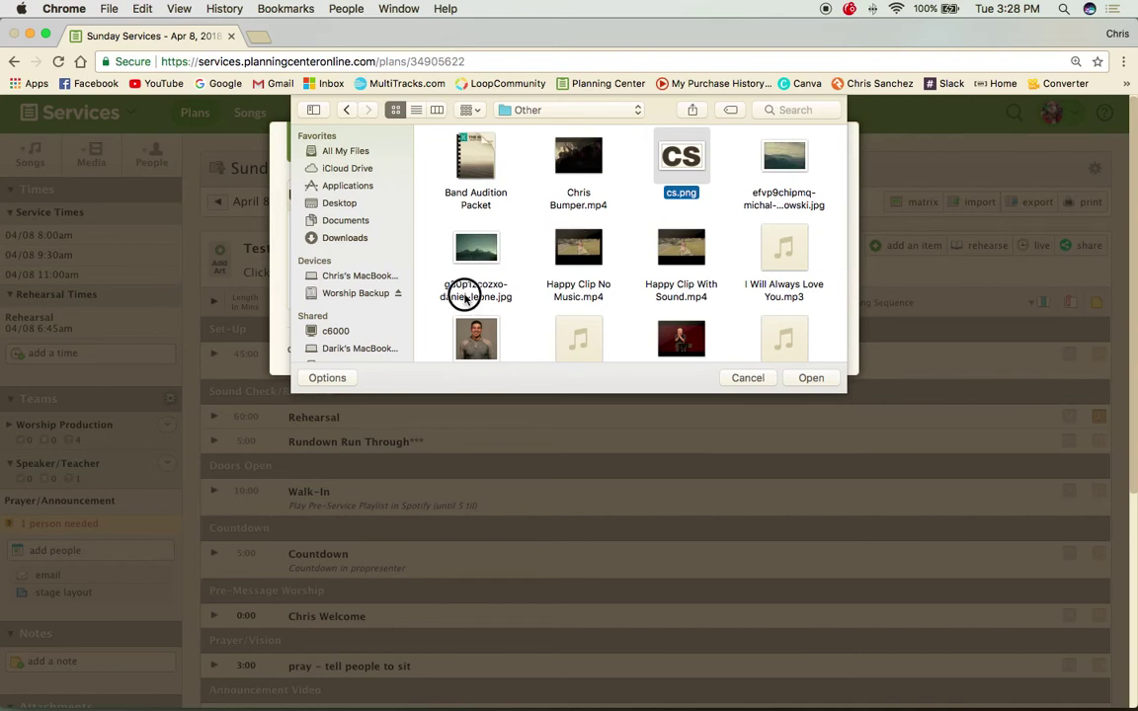
pyautogui.click(758, 379)
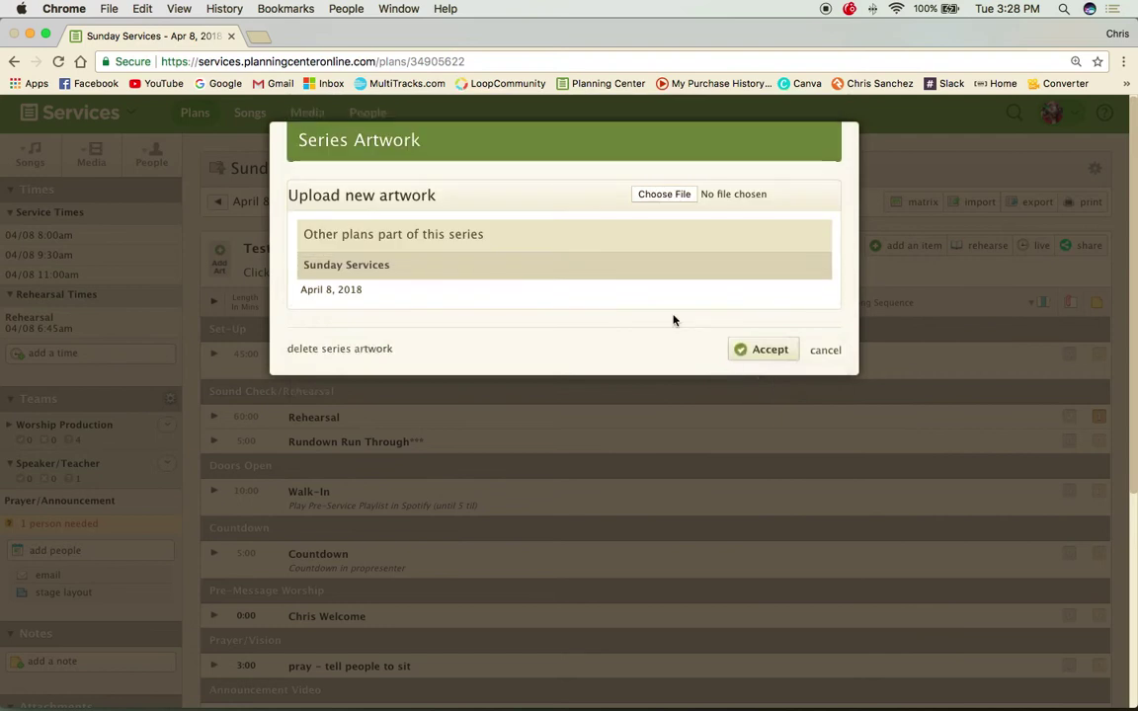
# Choose SOUND FORGE.jpg from the Downloads folder as the new series artwork and accept it
pyautogui.click(674, 196)
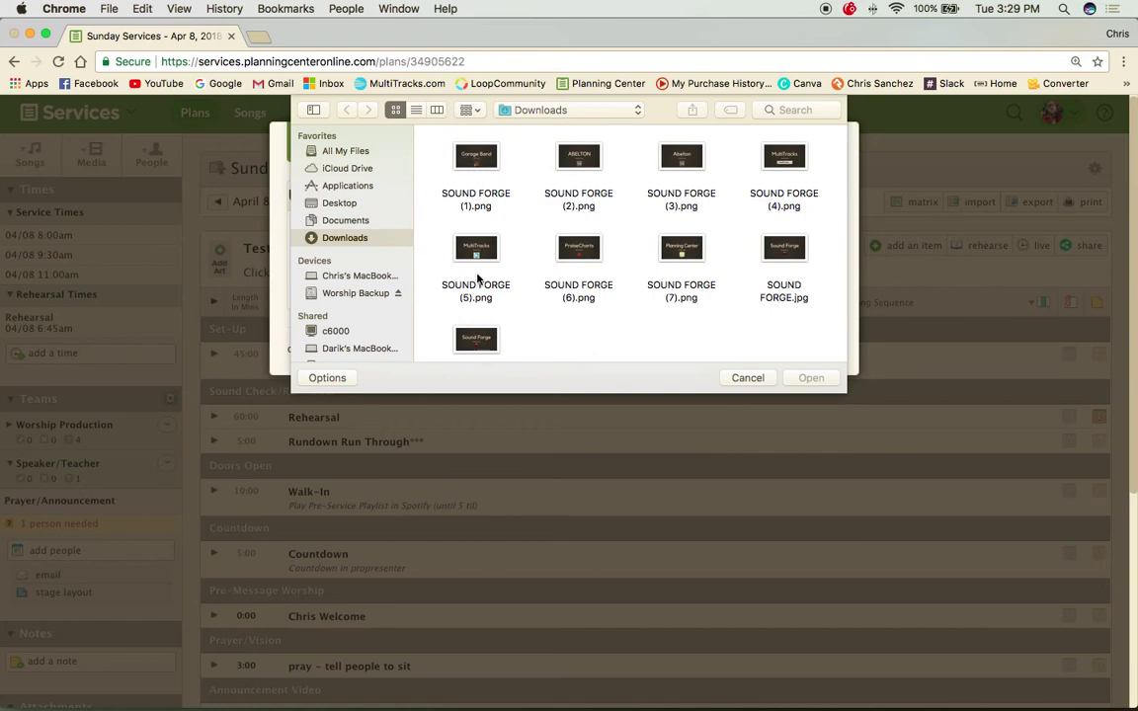
pyautogui.scroll(-2, 553, 315)
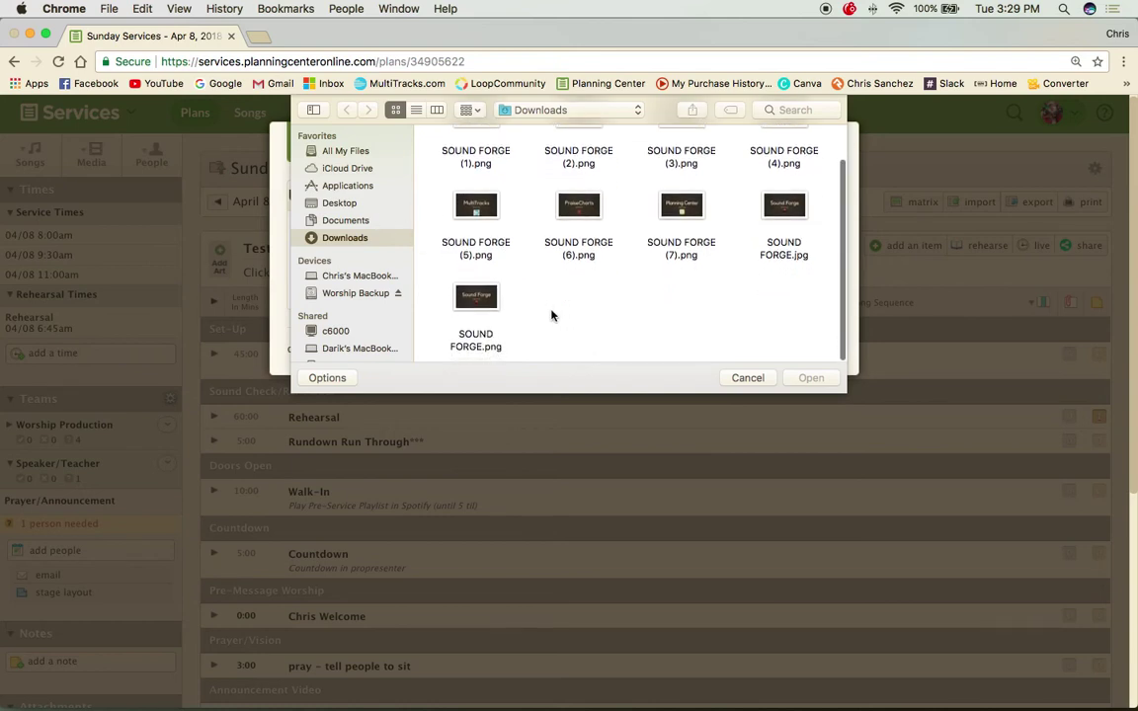
pyautogui.click(786, 215)
pyautogui.click(810, 378)
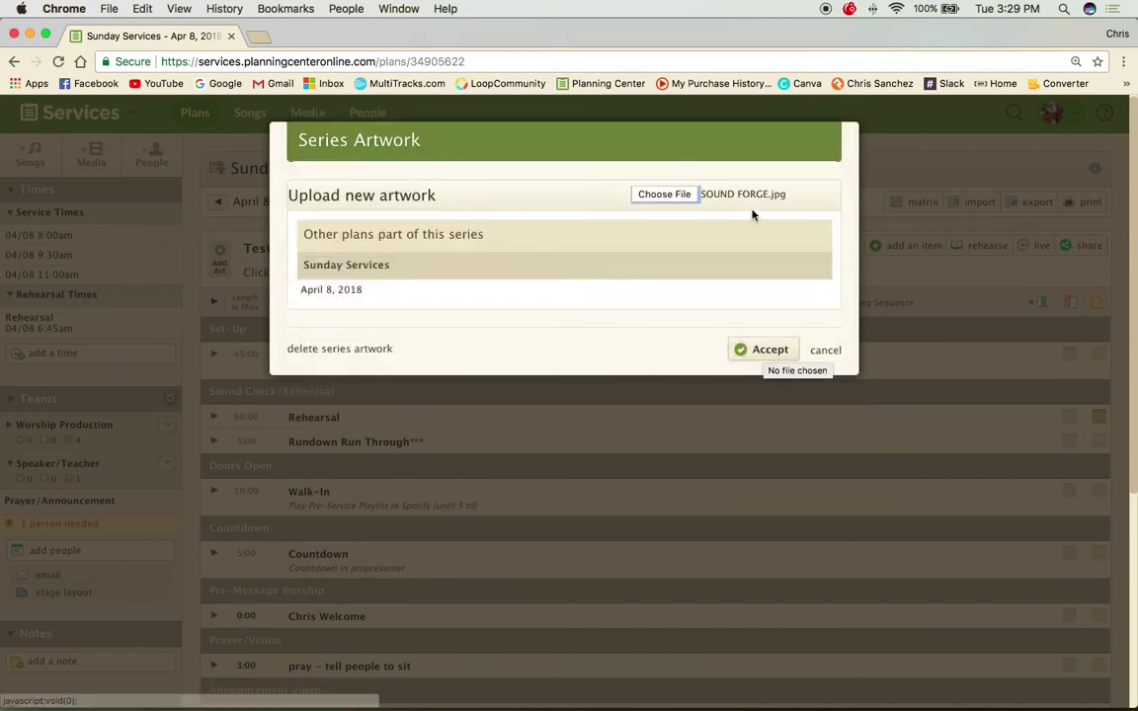
pyautogui.click(761, 348)
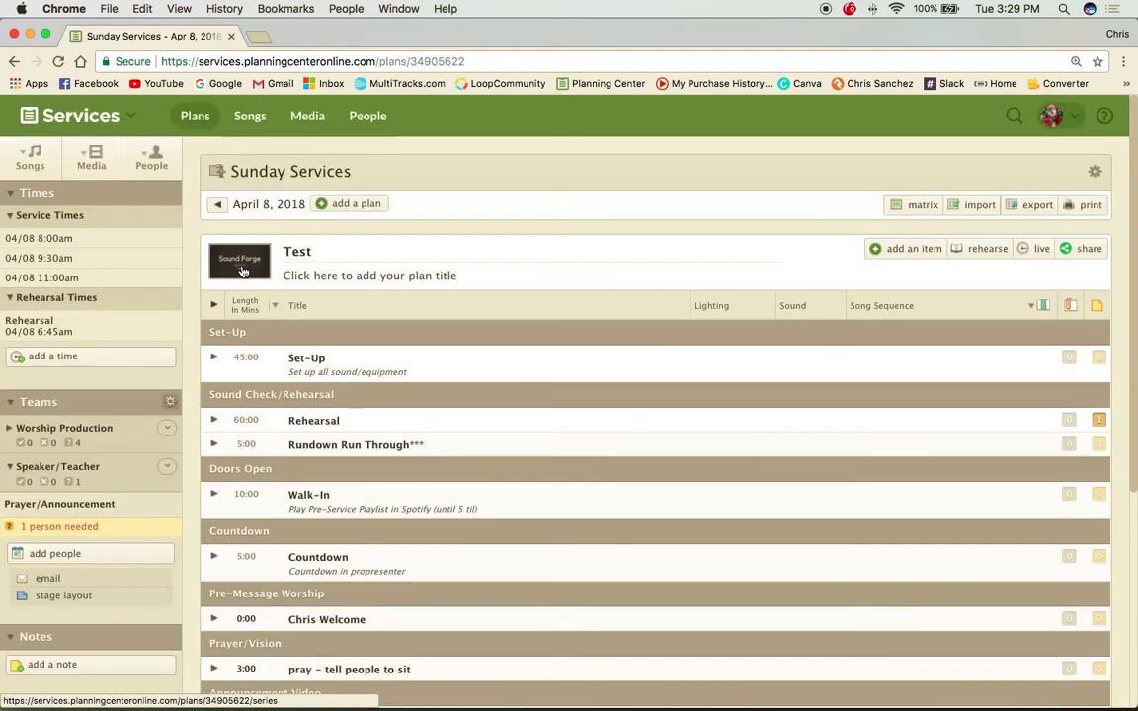
# Set the plan title to "Week 1" beneath the series title
pyautogui.click(352, 275)
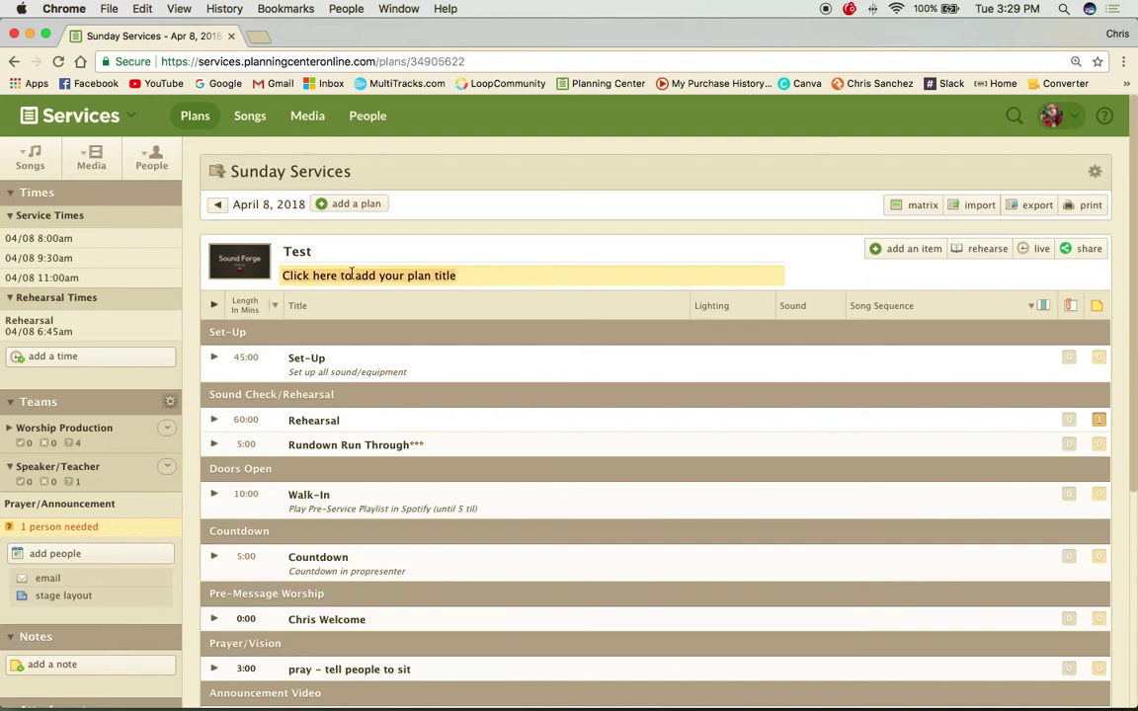
pyautogui.write('Week')
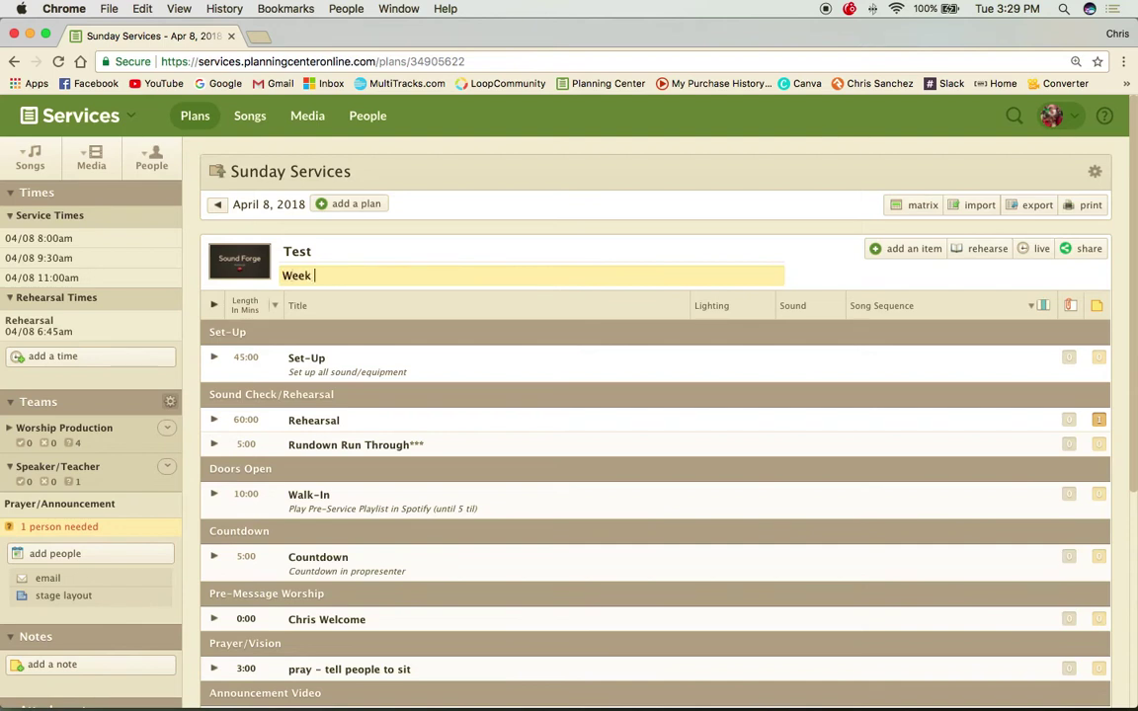
pyautogui.write(' 1')
pyautogui.press('Return')
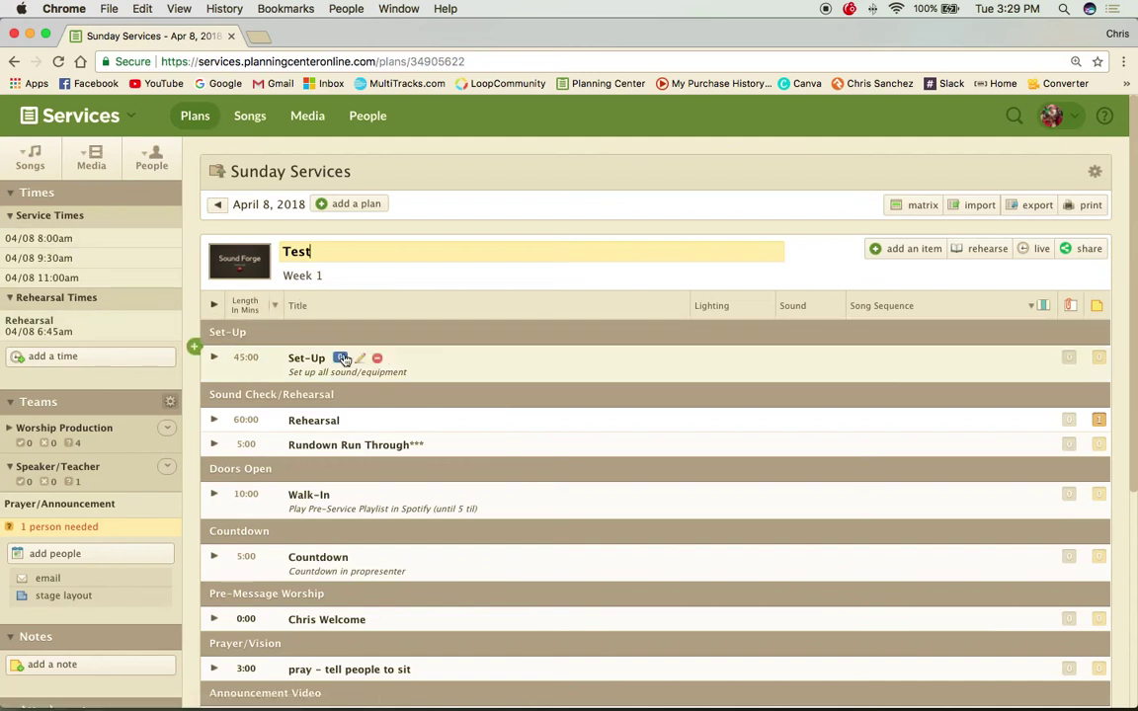
pyautogui.click(289, 258)
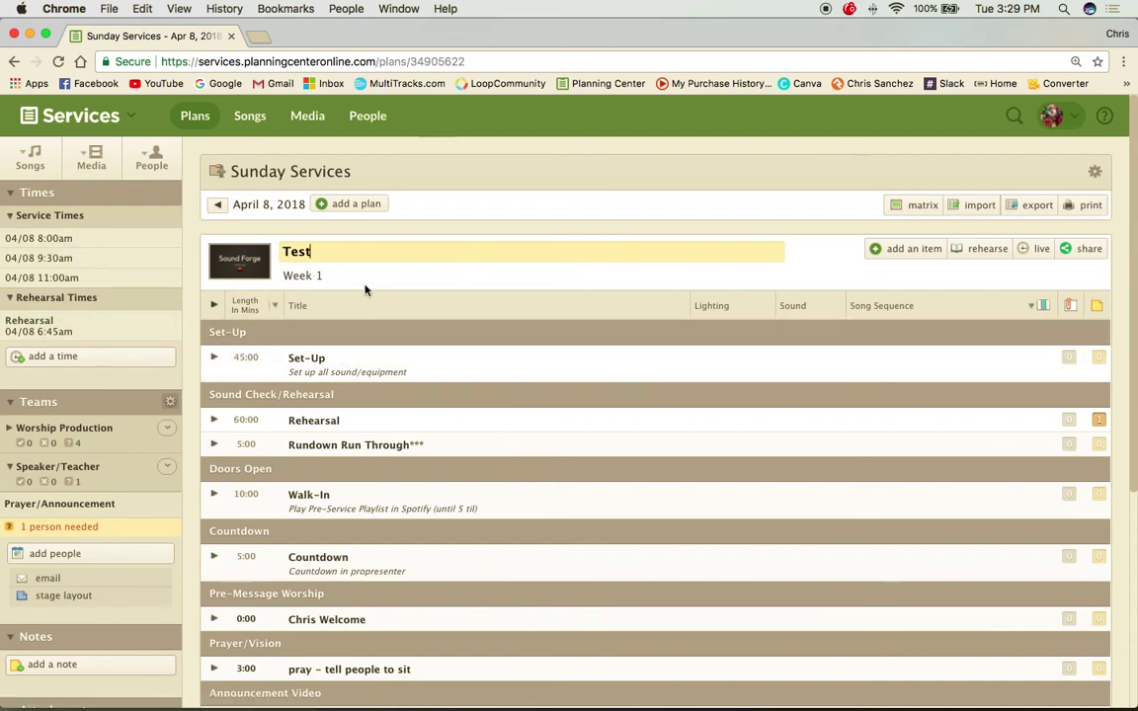
# Check the April 8, 2018 entry in the Sunday Services plan list and reopen that plan
pyautogui.moveTo(192, 122)
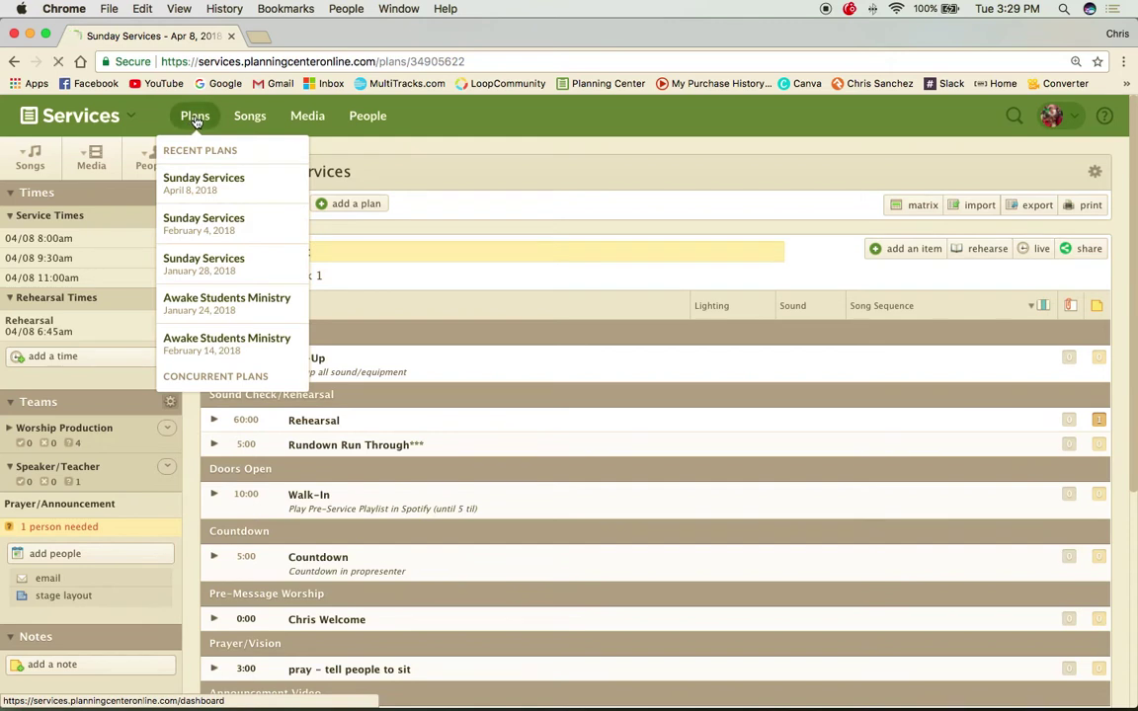
pyautogui.click(195, 118)
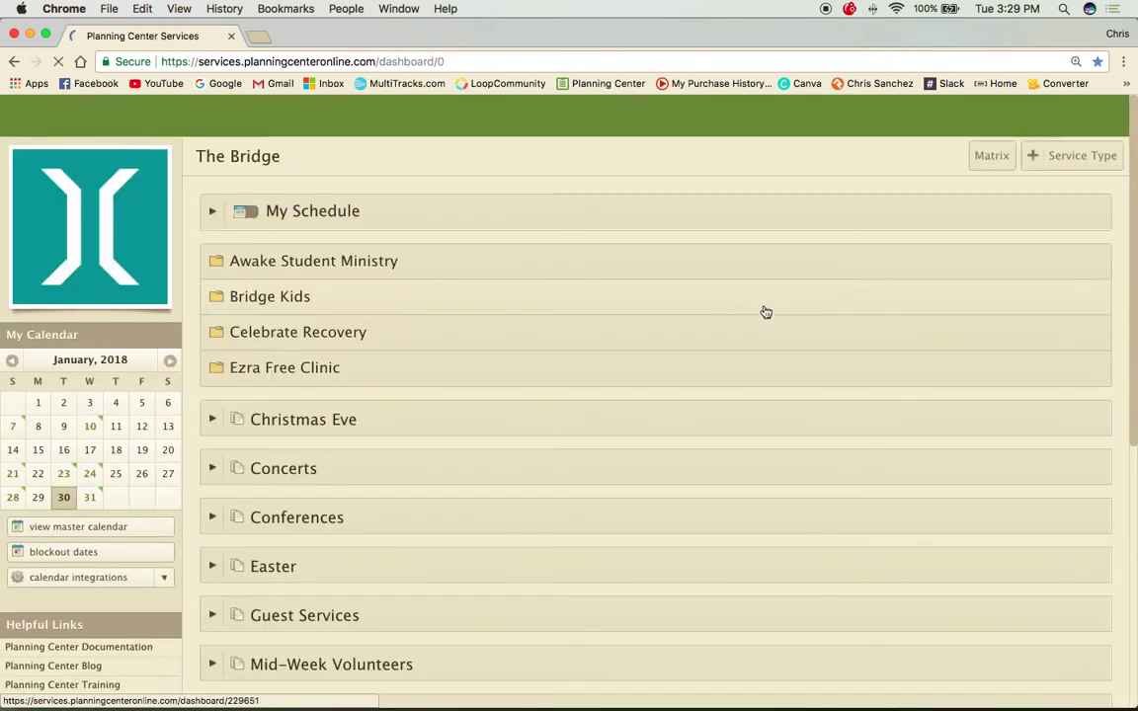
pyautogui.scroll(-5, 472, 430)
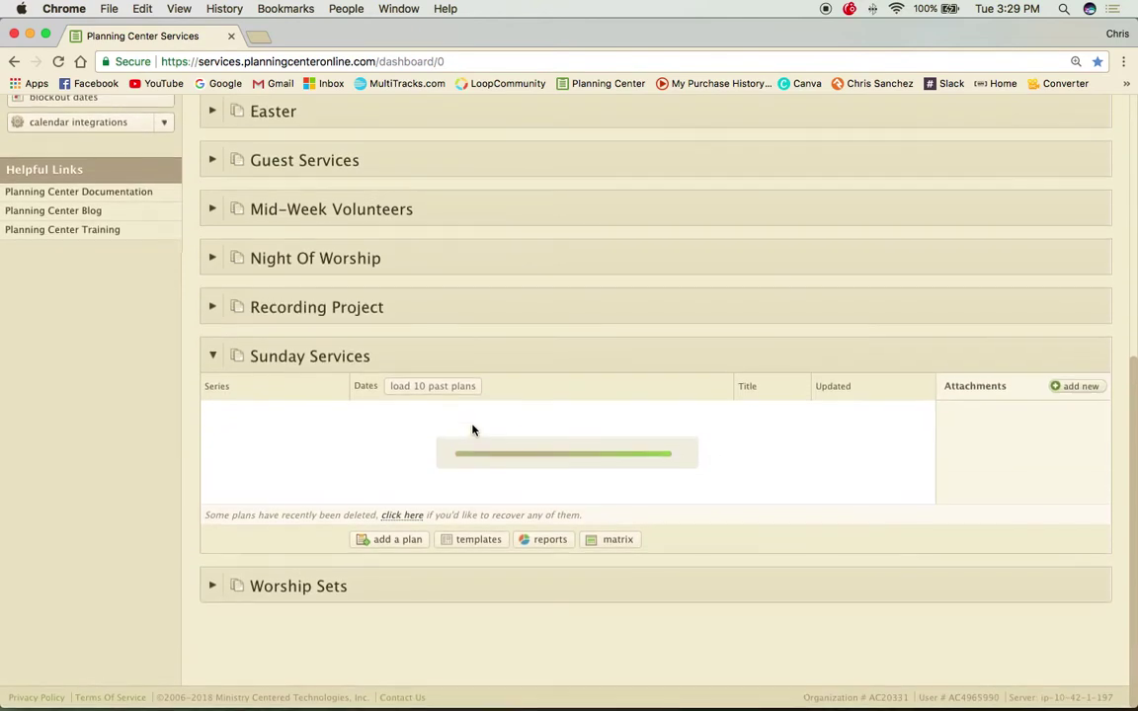
pyautogui.scroll(-4, 470, 429)
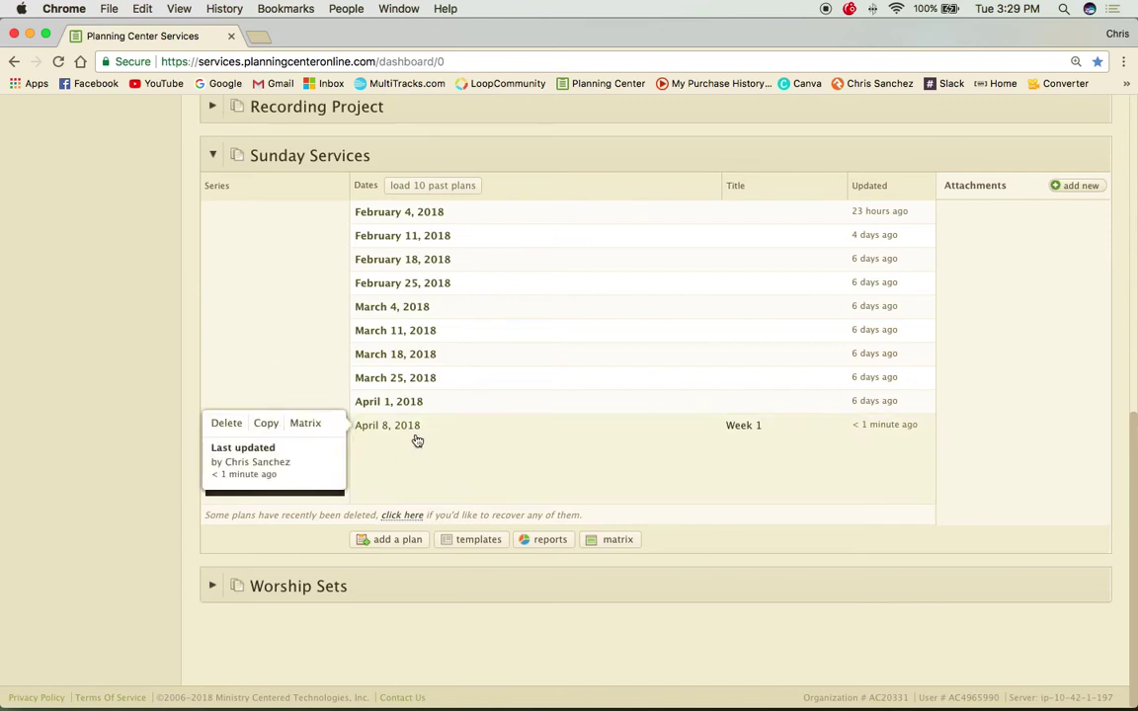
pyautogui.moveTo(686, 462)
pyautogui.click(392, 426)
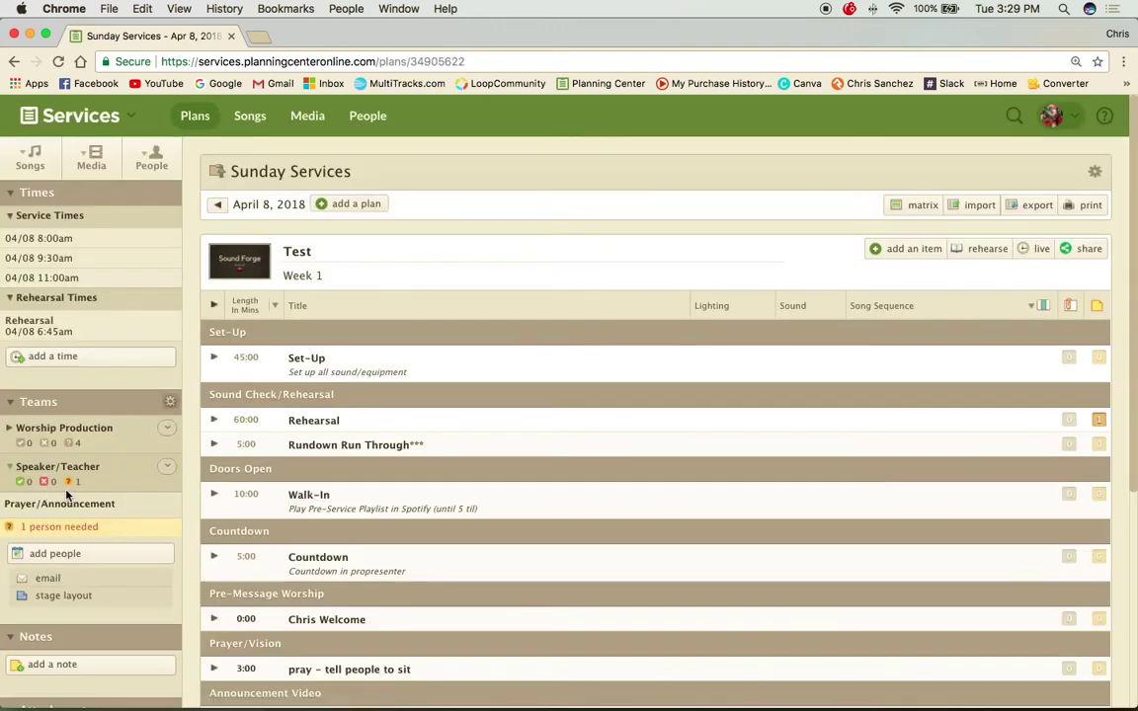
# Collapse the Speaker/Teacher team in the plan's team list
pyautogui.scroll(-2, 35, 474)
pyautogui.click(36, 441)
pyautogui.moveTo(57, 415)
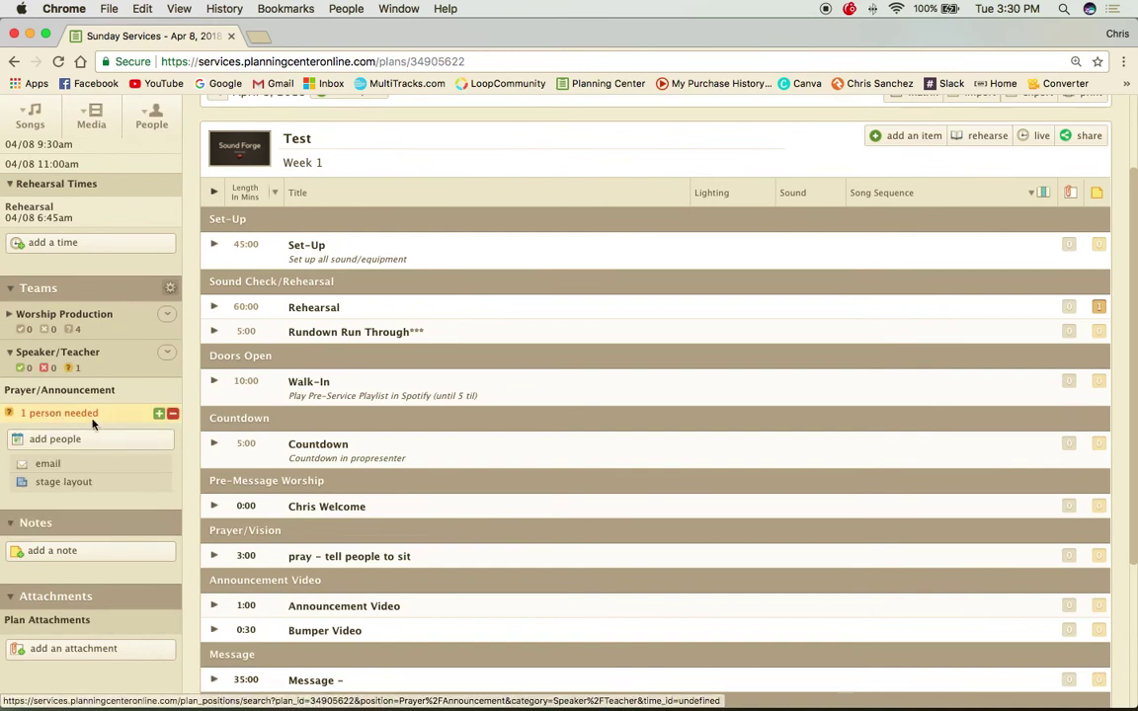
pyautogui.click(84, 441)
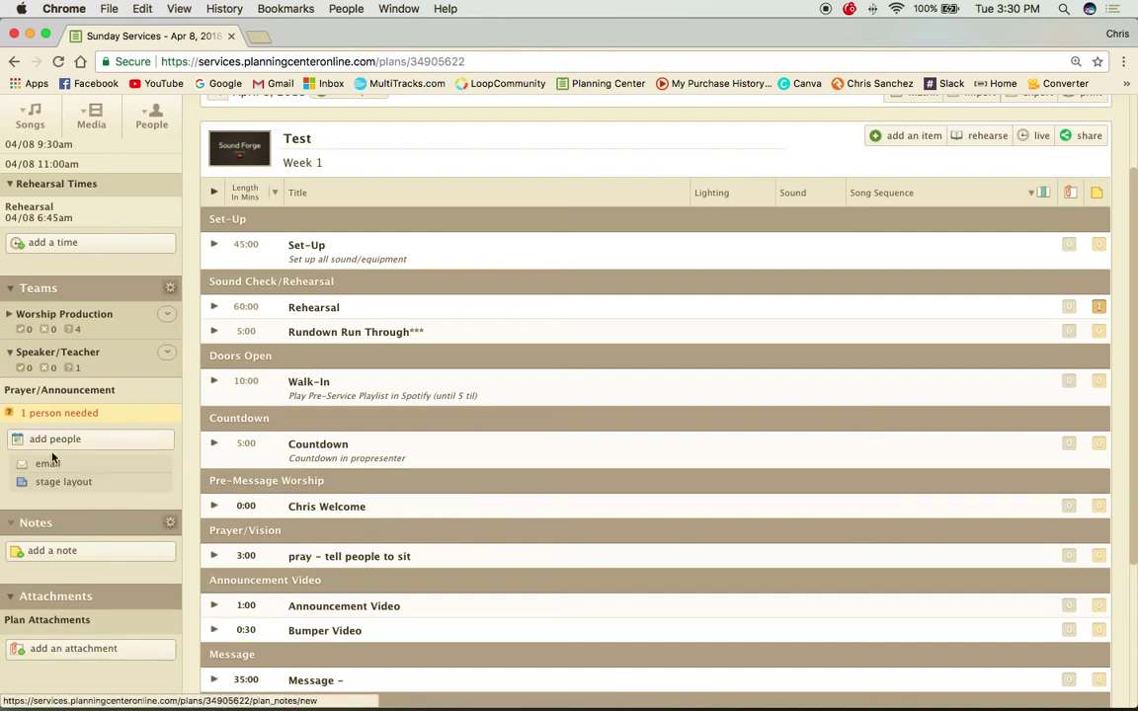
pyautogui.click(9, 352)
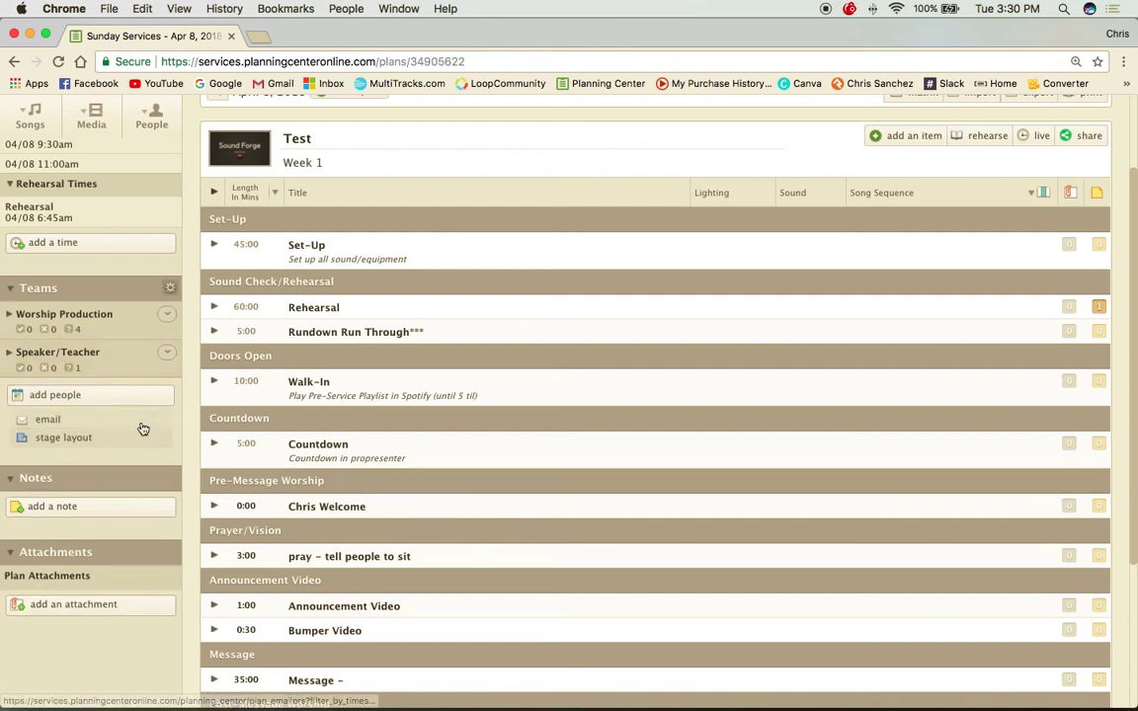
# Start scheduling any person for the plan, search by the Sunday Services administrator's name, and select that person
pyautogui.click(83, 398)
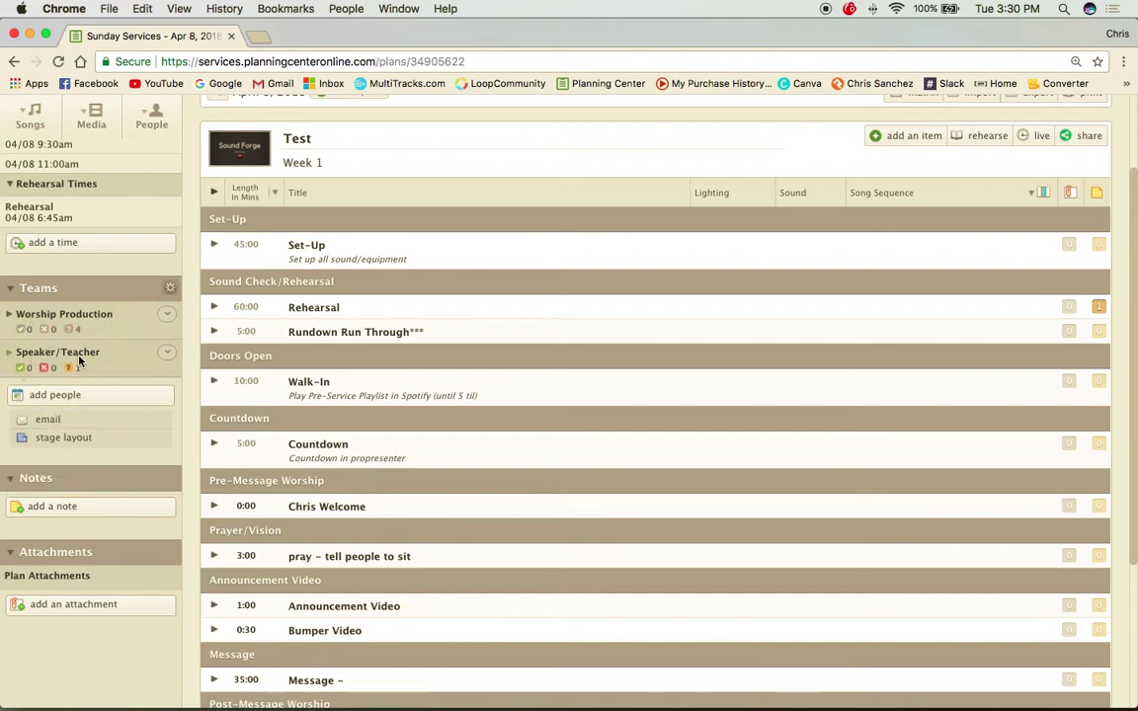
pyautogui.click(89, 395)
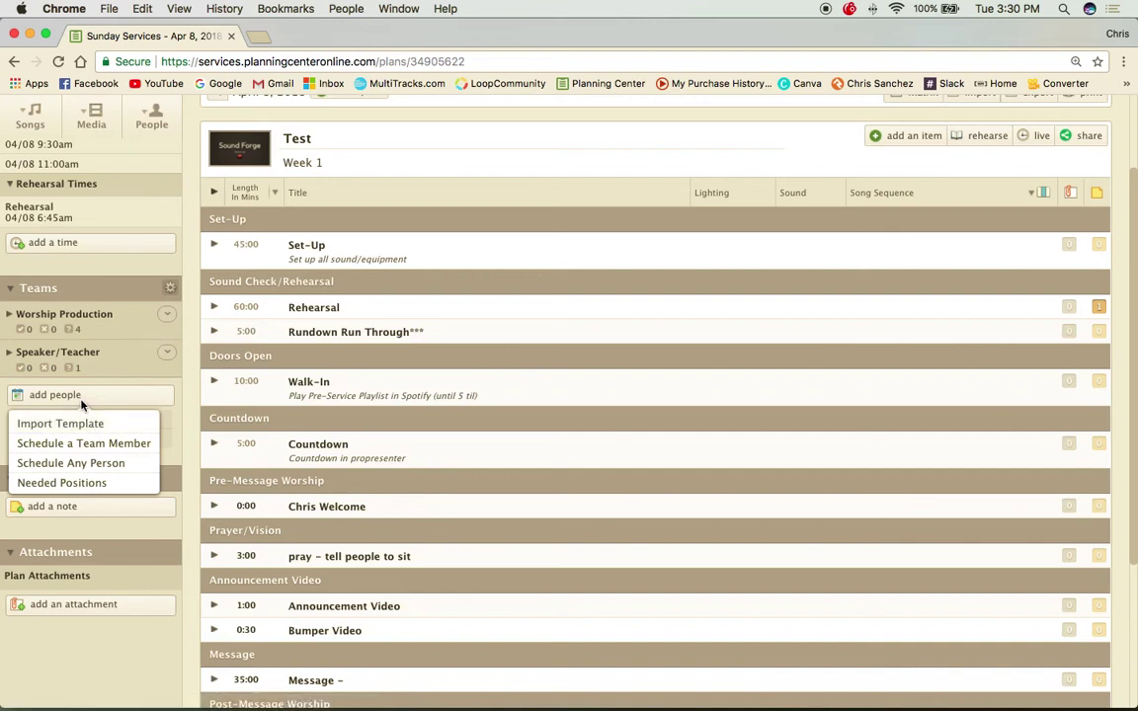
pyautogui.click(71, 395)
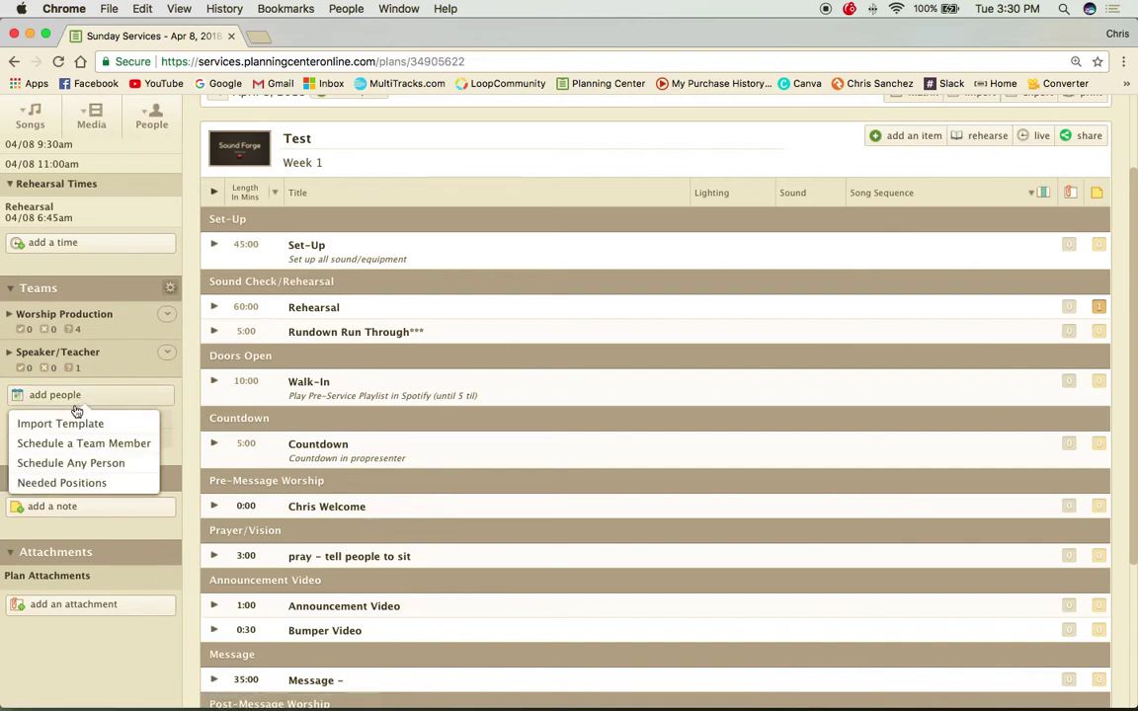
pyautogui.click(125, 401)
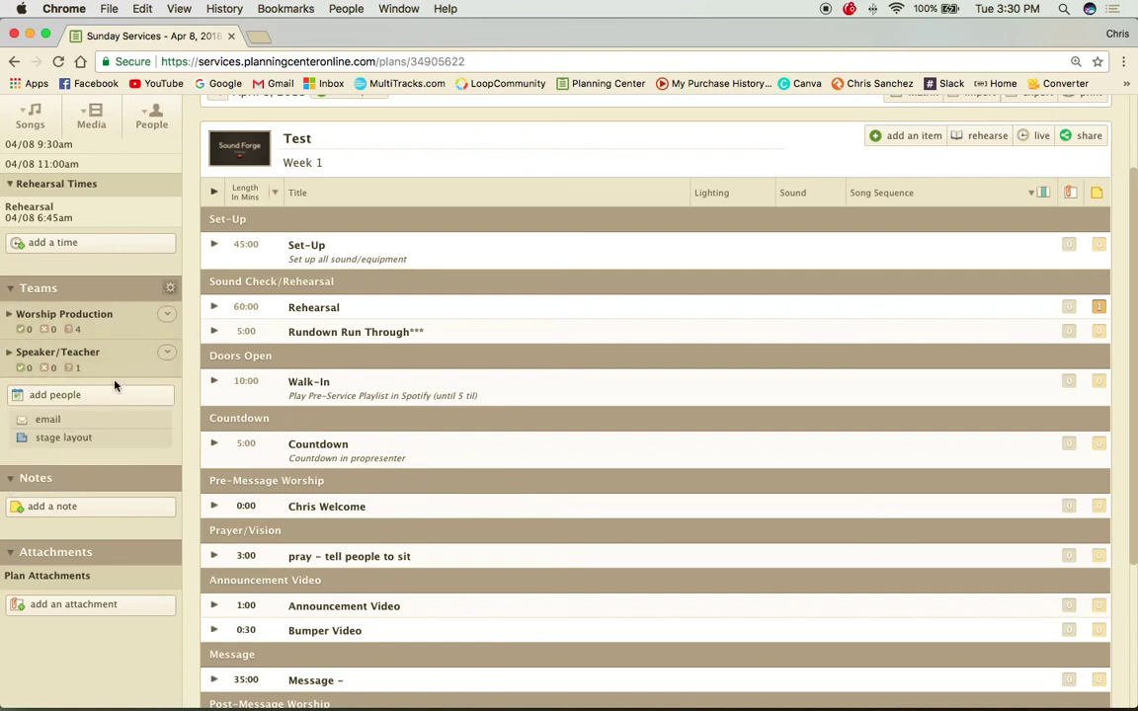
pyautogui.click(54, 399)
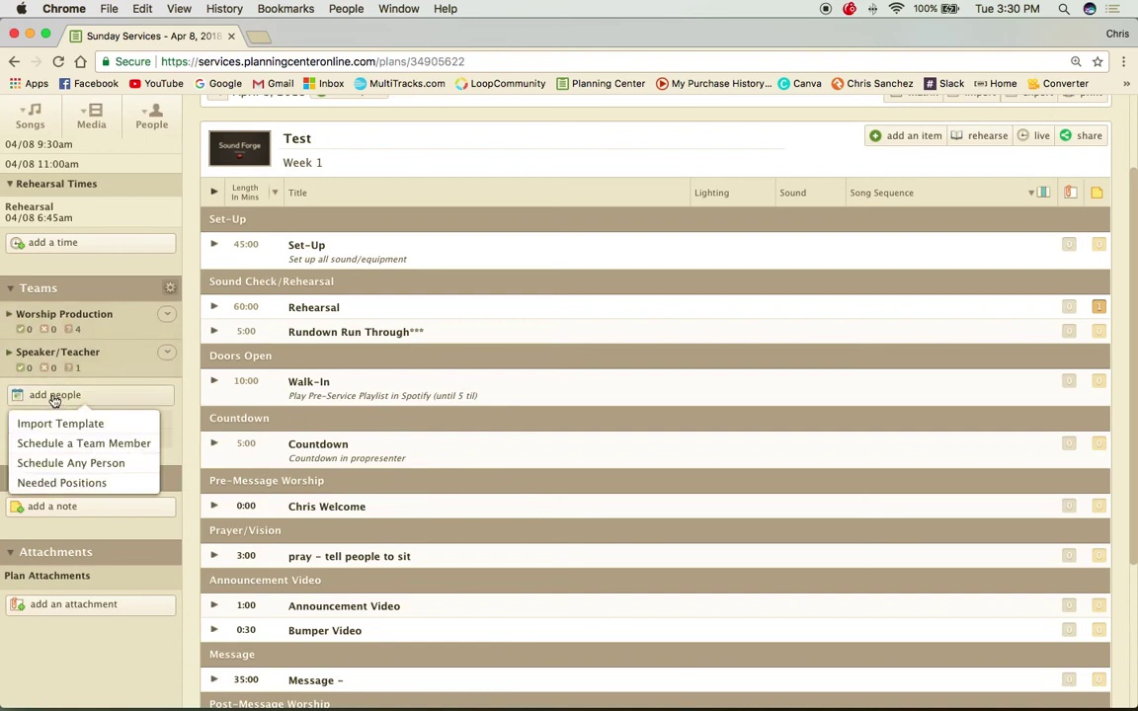
pyautogui.click(79, 472)
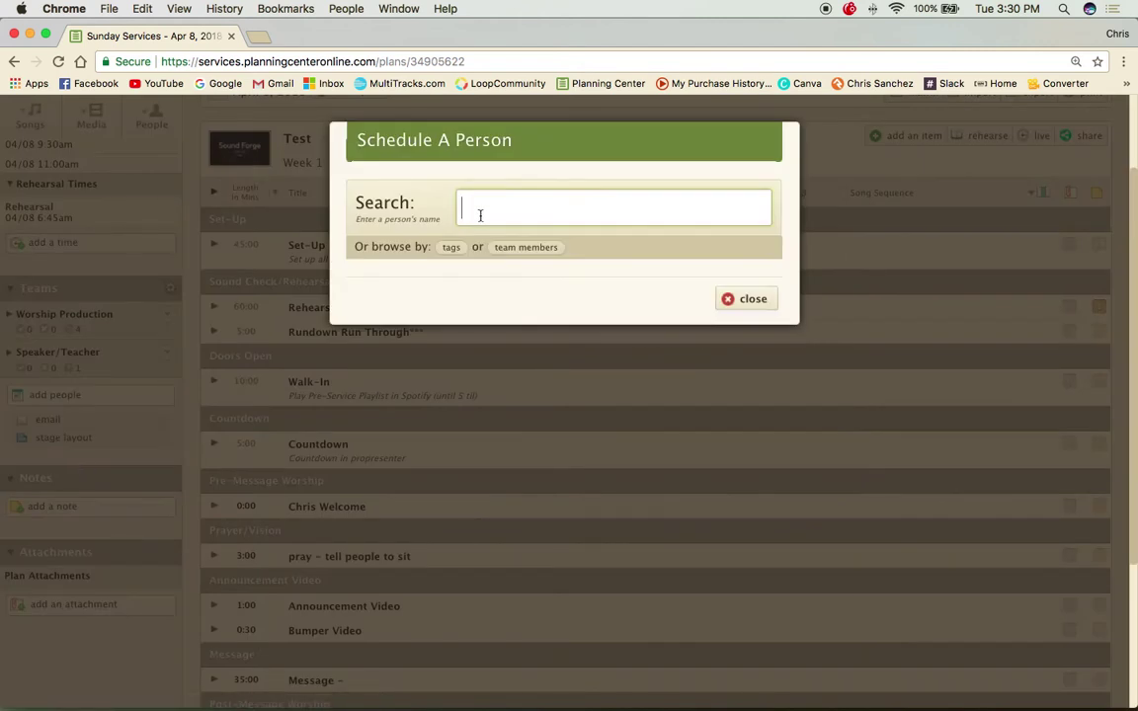
pyautogui.write('Chris s')
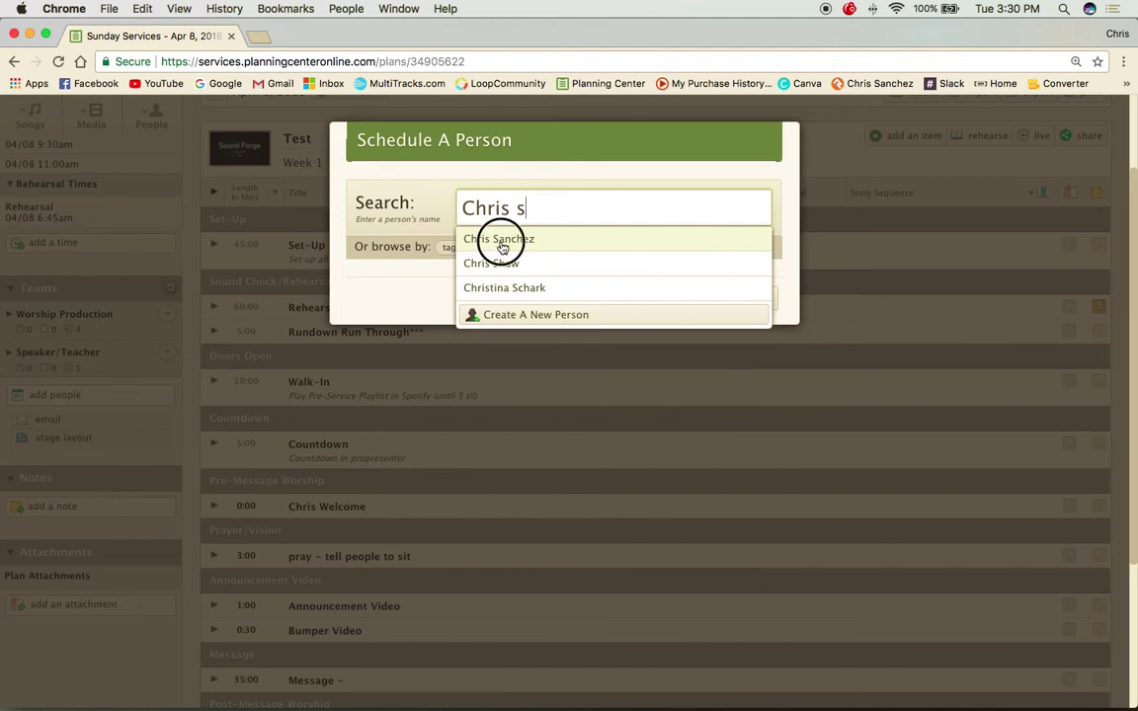
pyautogui.click(499, 240)
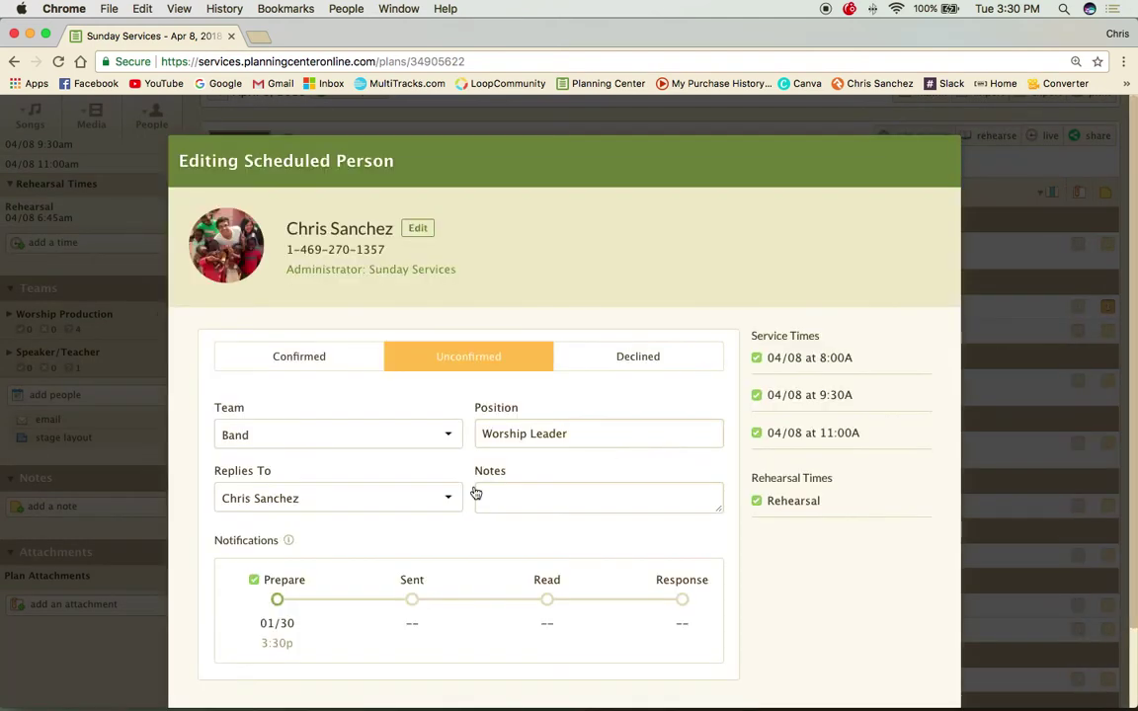
# Keep the person on the Band team as Worship Leader with the same reply-to contact, and save the assignment
pyautogui.click(440, 436)
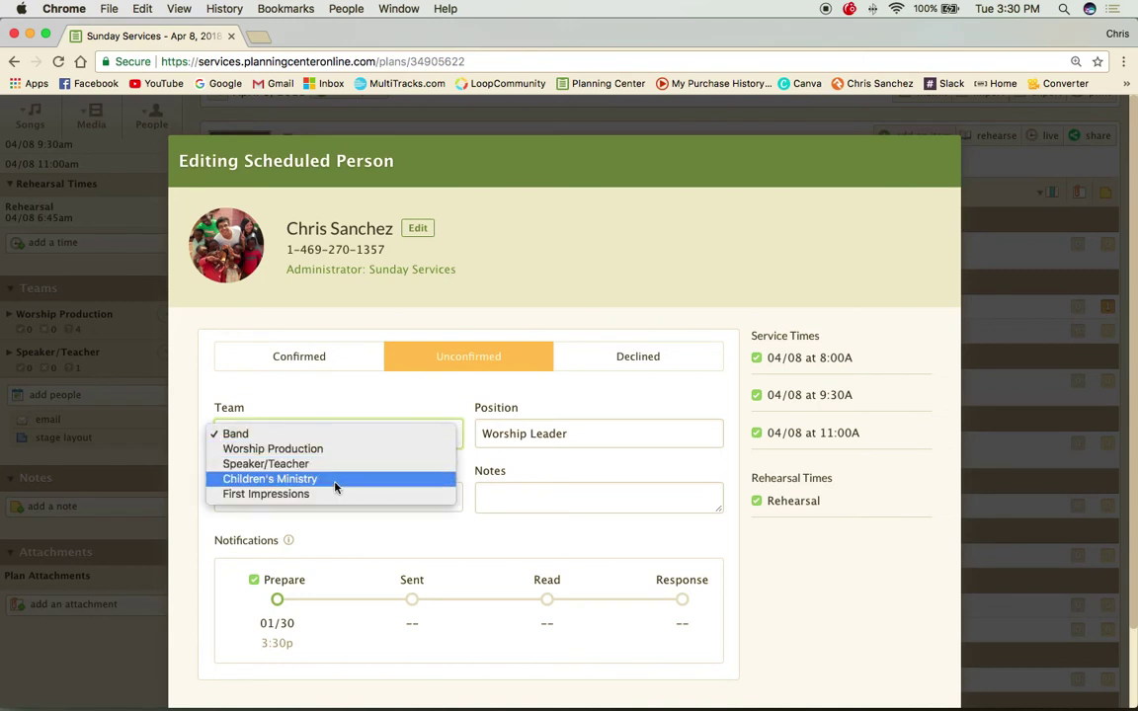
pyautogui.click(353, 436)
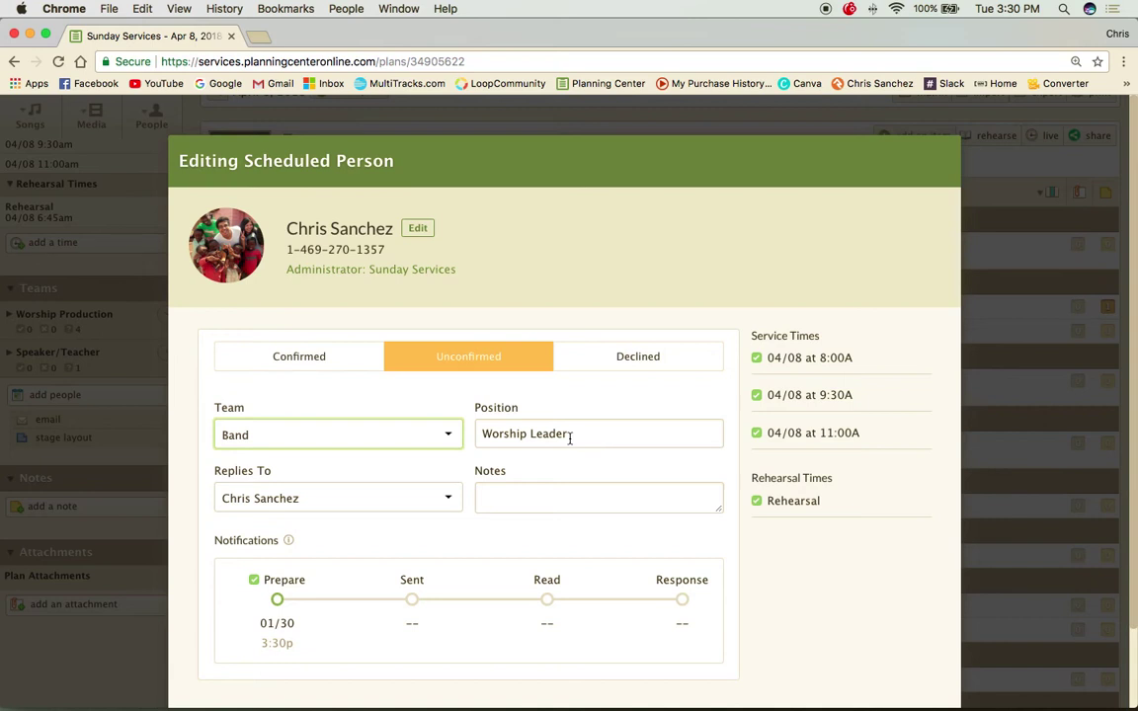
pyautogui.scroll(-3, 578, 436)
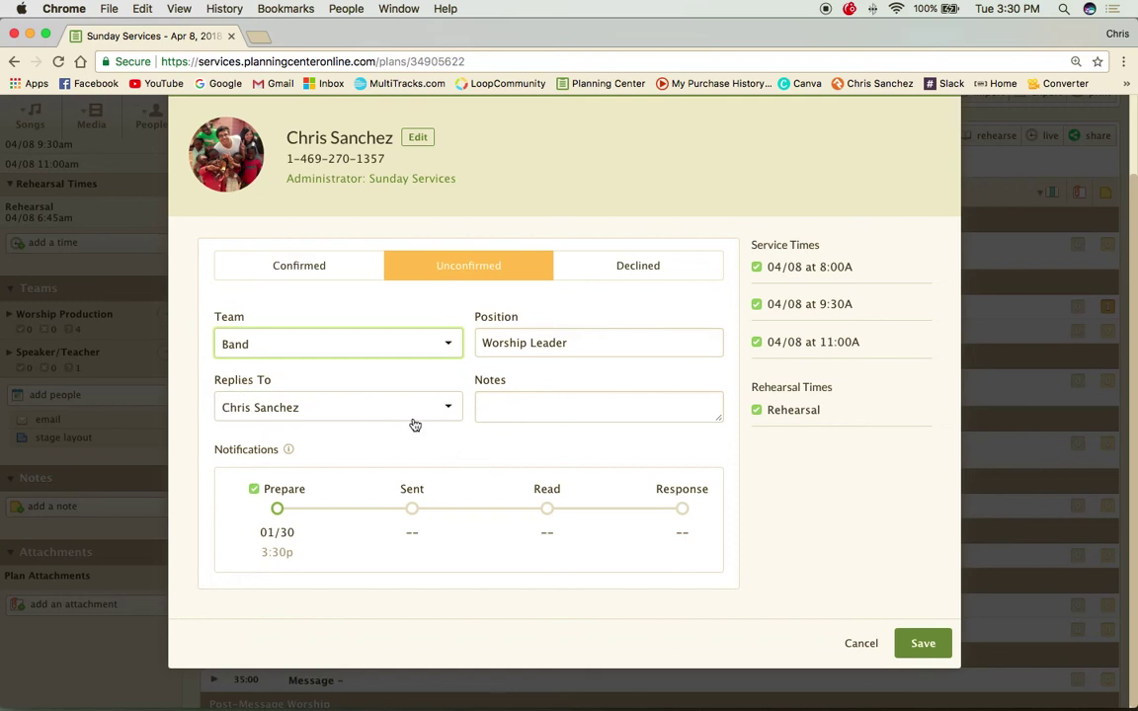
pyautogui.click(448, 406)
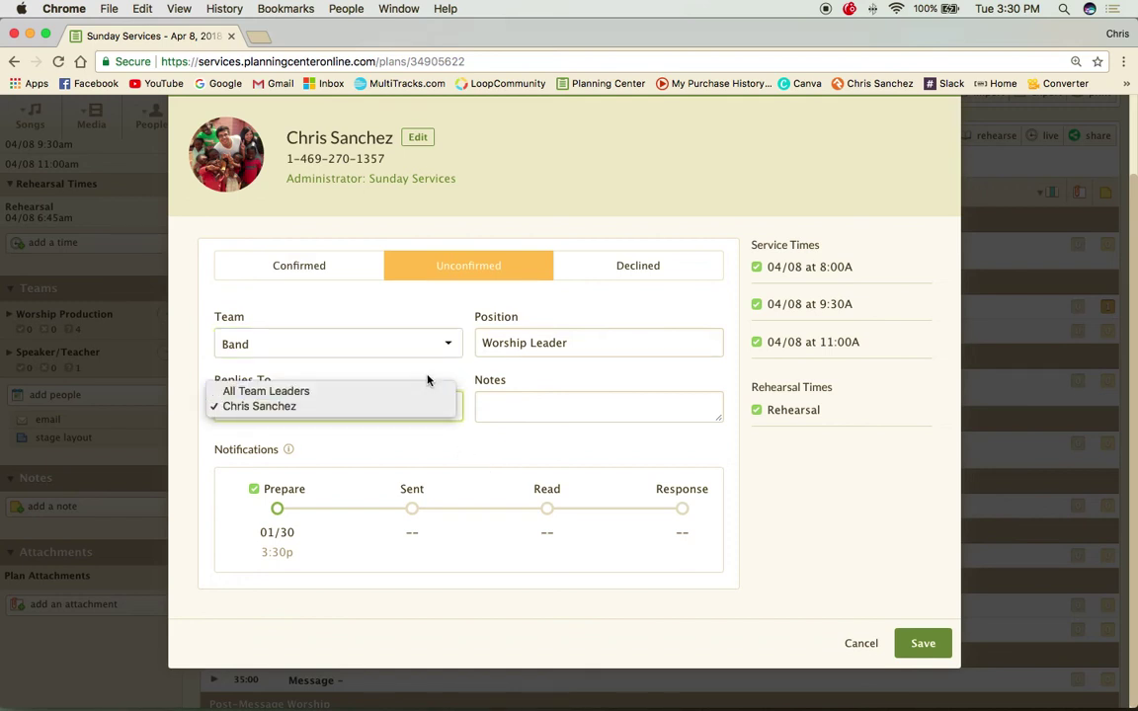
pyautogui.click(261, 406)
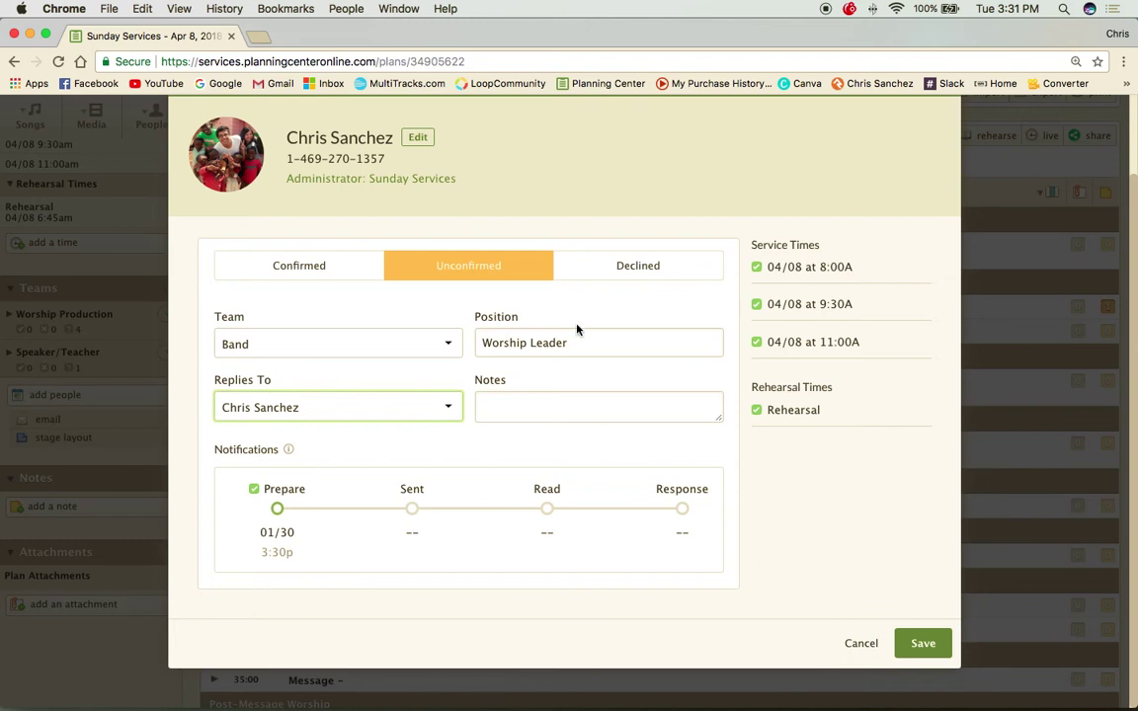
pyautogui.click(923, 643)
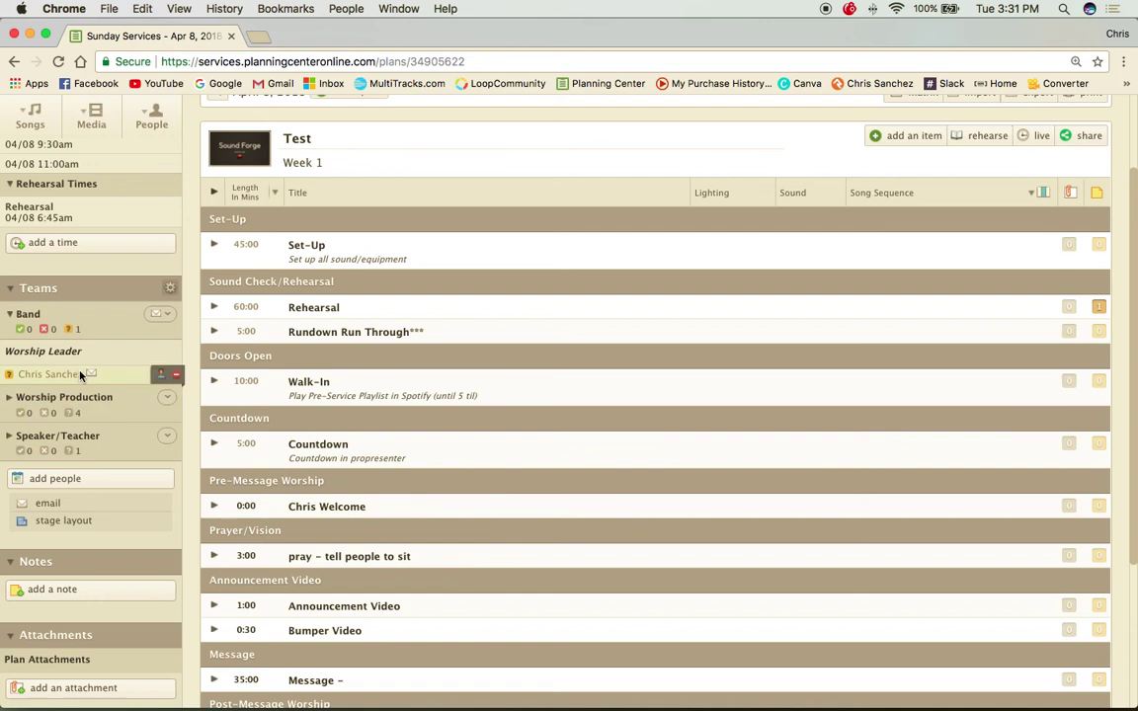
# Schedule the same person a second time on the Band team, with the position set to Drums, and save
pyautogui.click(111, 480)
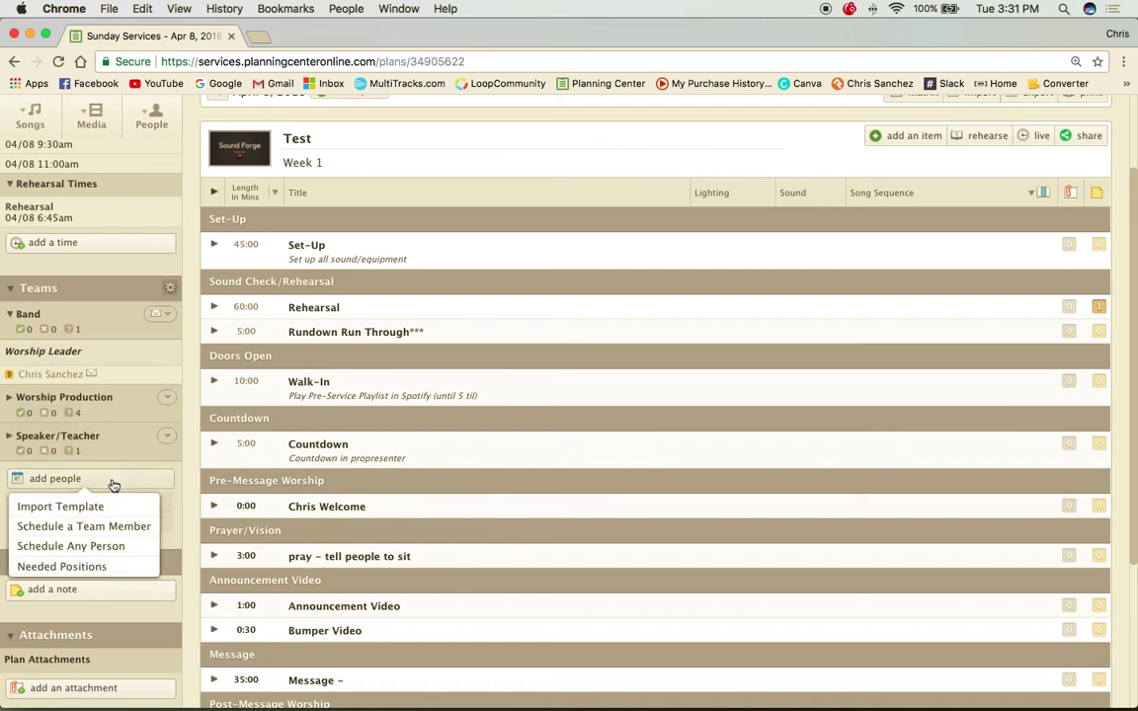
pyautogui.click(94, 546)
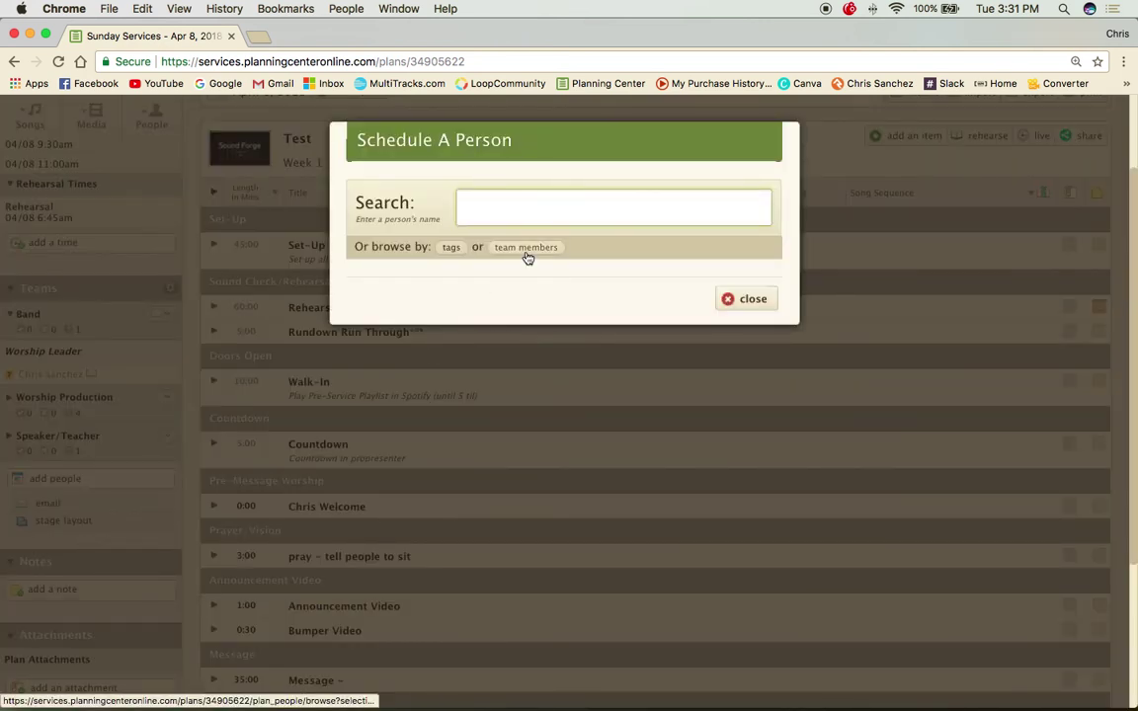
pyautogui.write('Chris s')
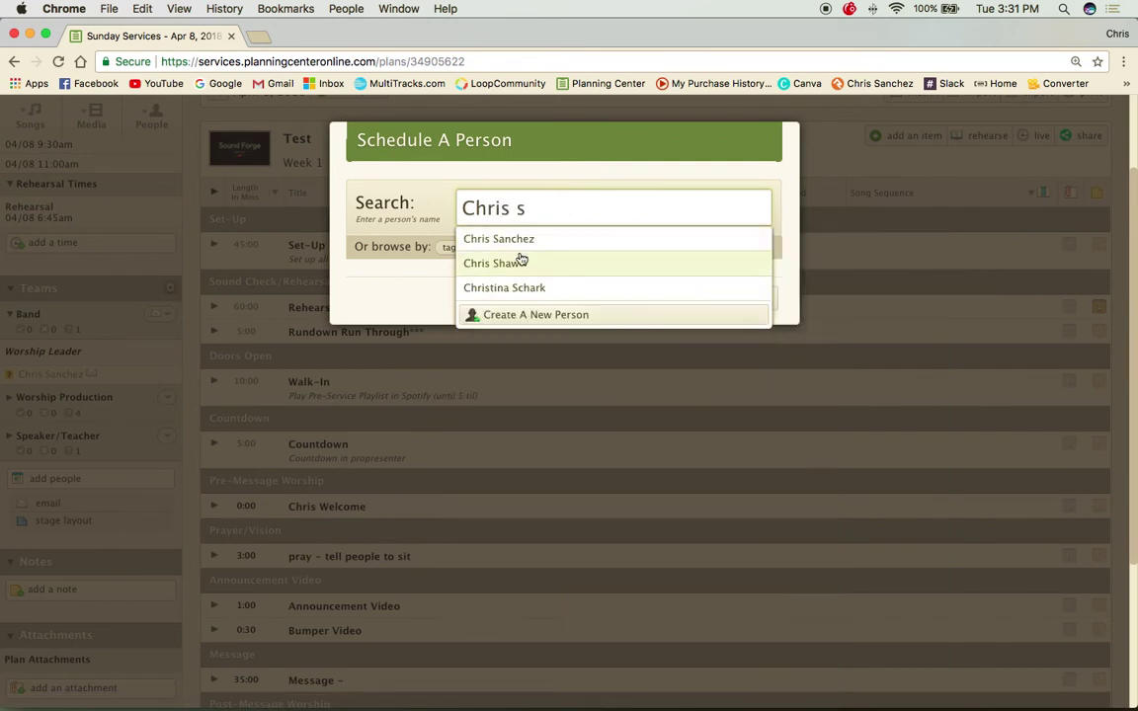
pyautogui.click(523, 242)
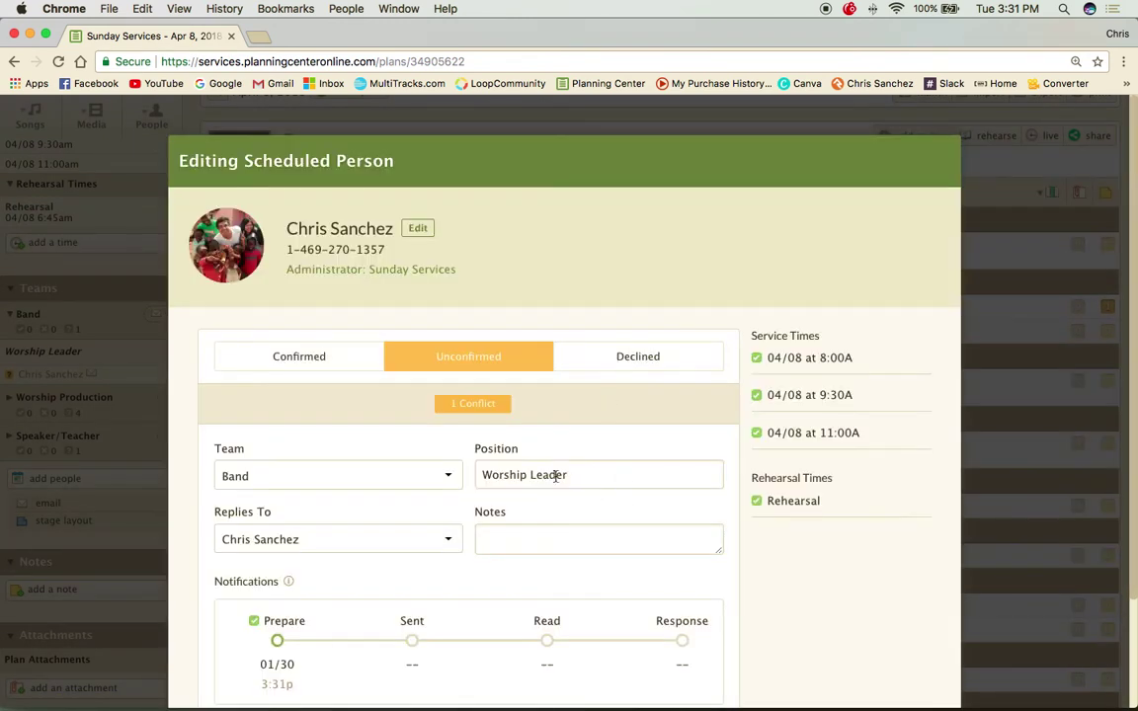
pyautogui.click(582, 478)
pyautogui.scroll(-3, 642, 477)
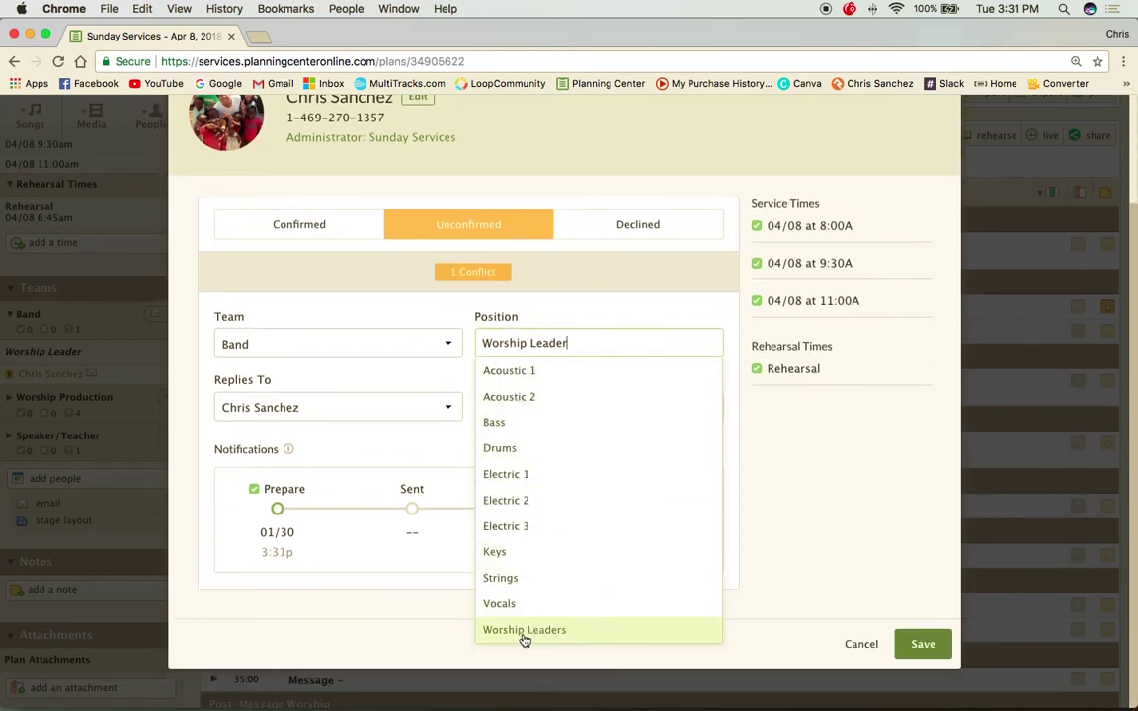
pyautogui.click(500, 449)
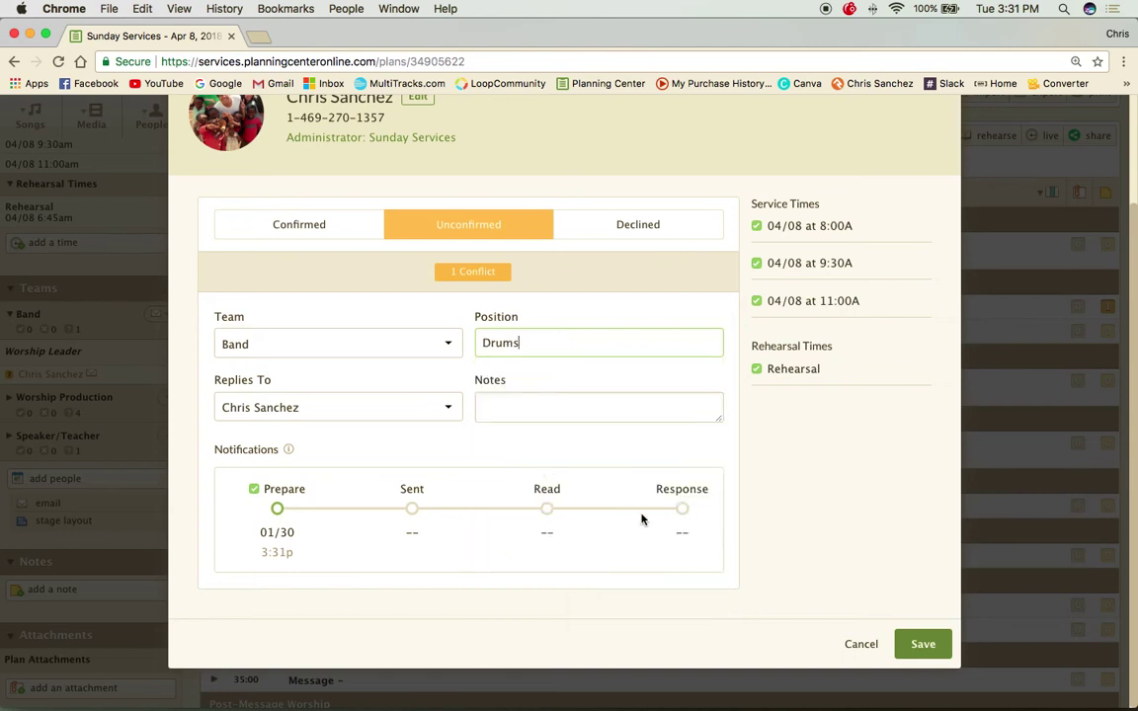
pyautogui.click(922, 644)
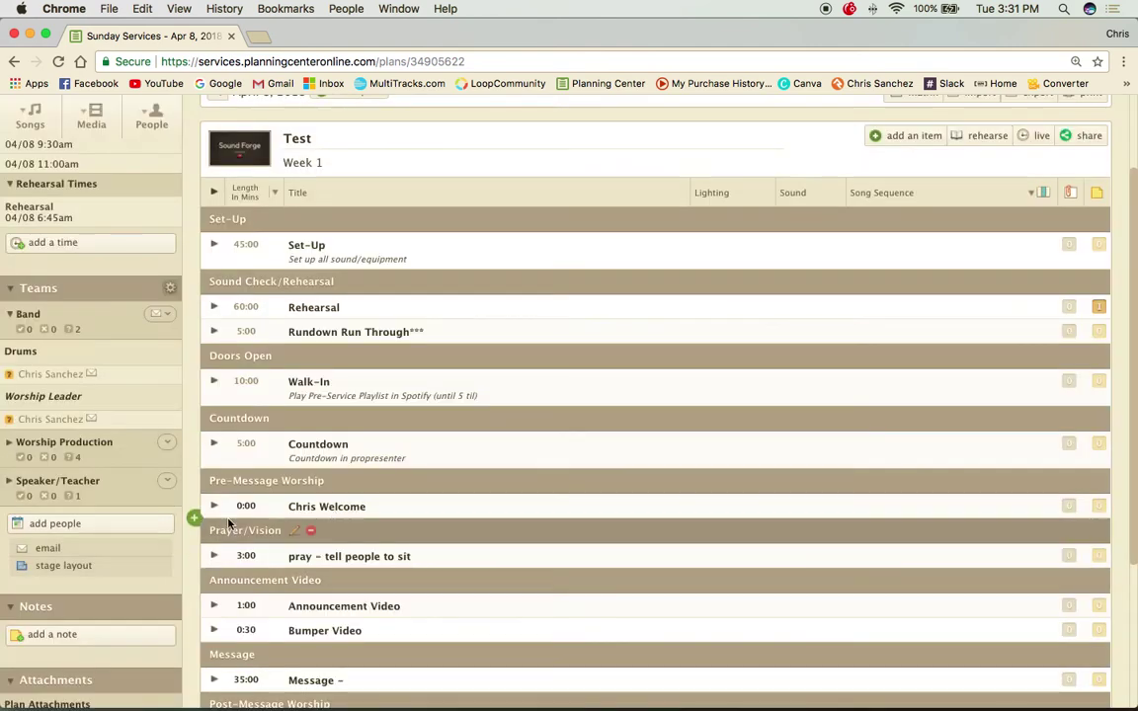
# Schedule the same administrator again on the Band team, with the position set to Bass, and save
pyautogui.click(76, 523)
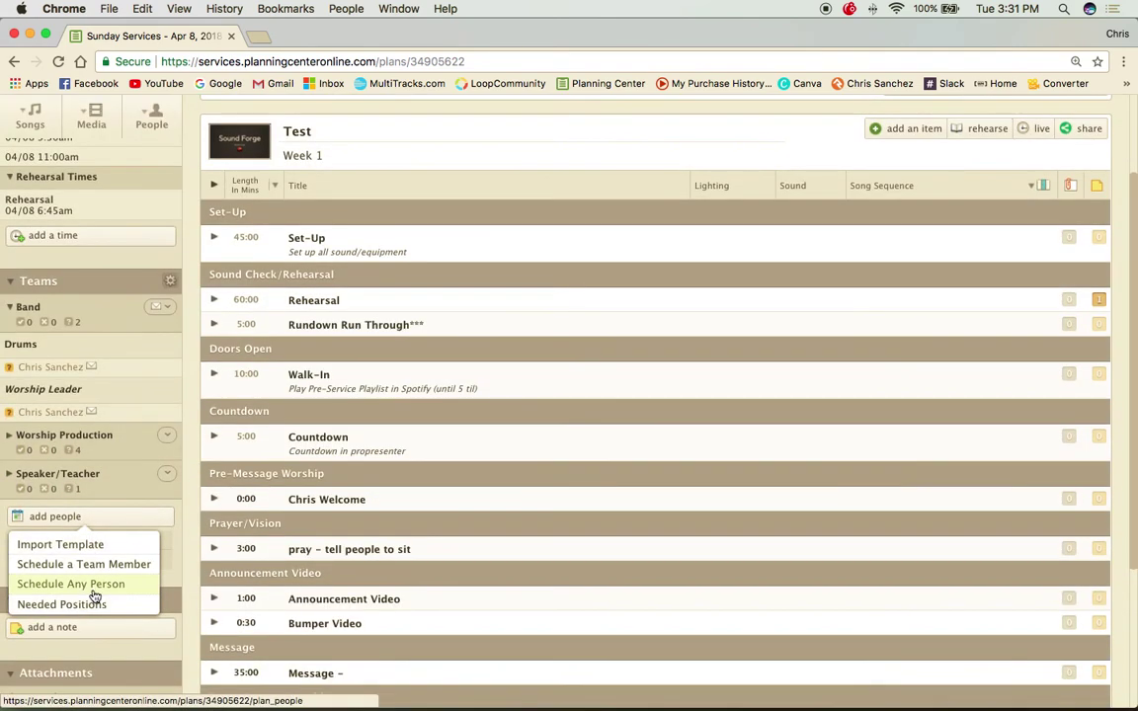
pyautogui.click(93, 593)
pyautogui.write('Chris')
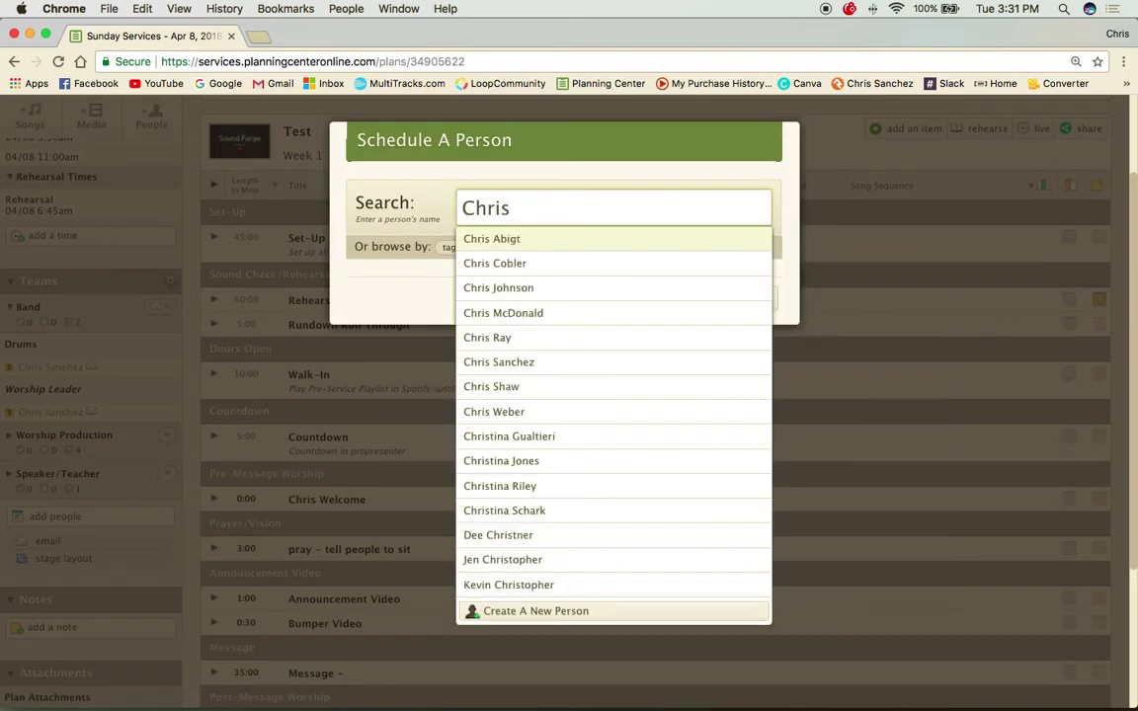
pyautogui.click(540, 363)
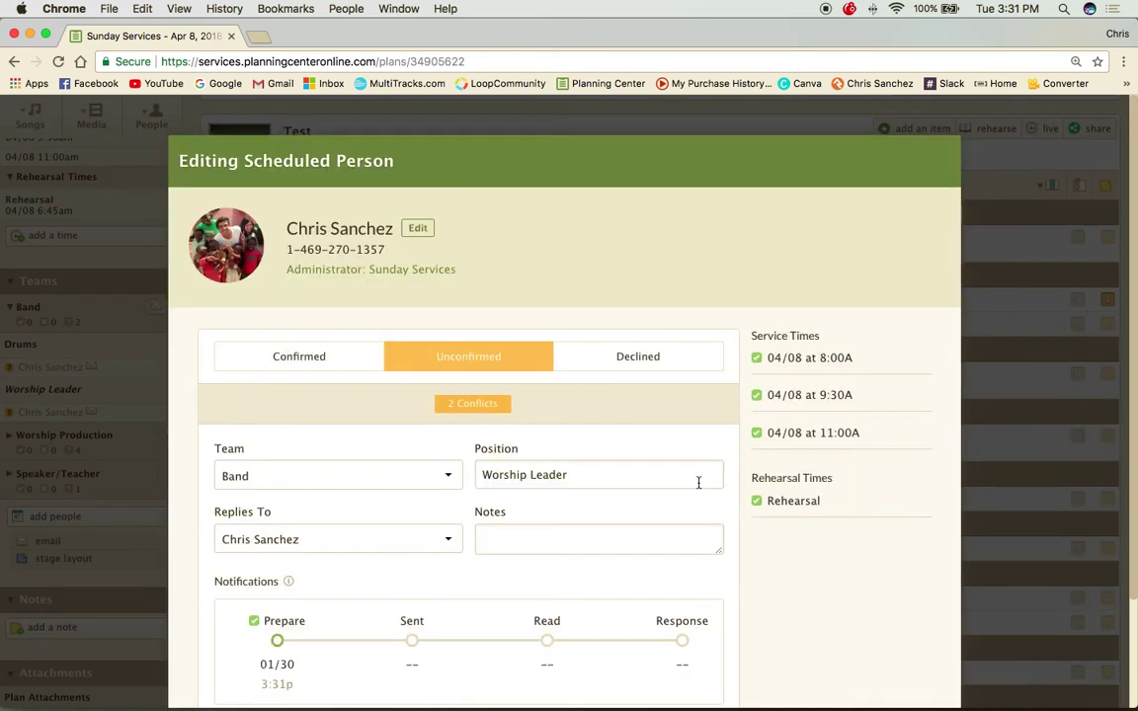
pyautogui.click(699, 482)
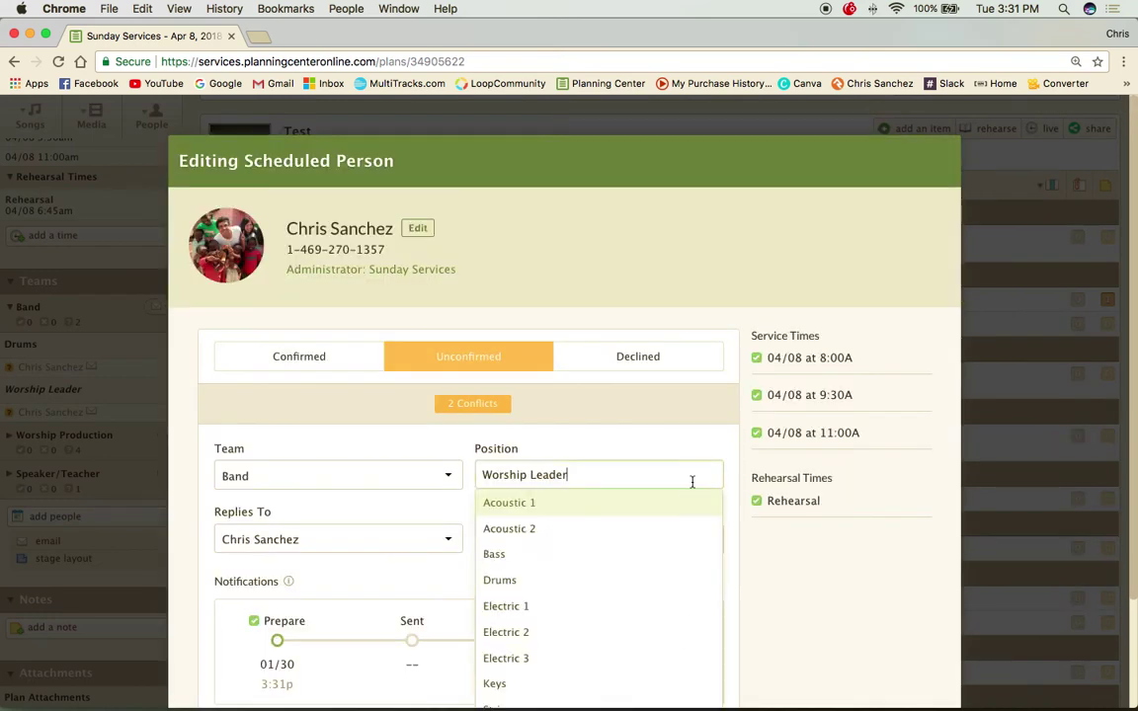
pyautogui.click(501, 558)
pyautogui.scroll(-3, 652, 578)
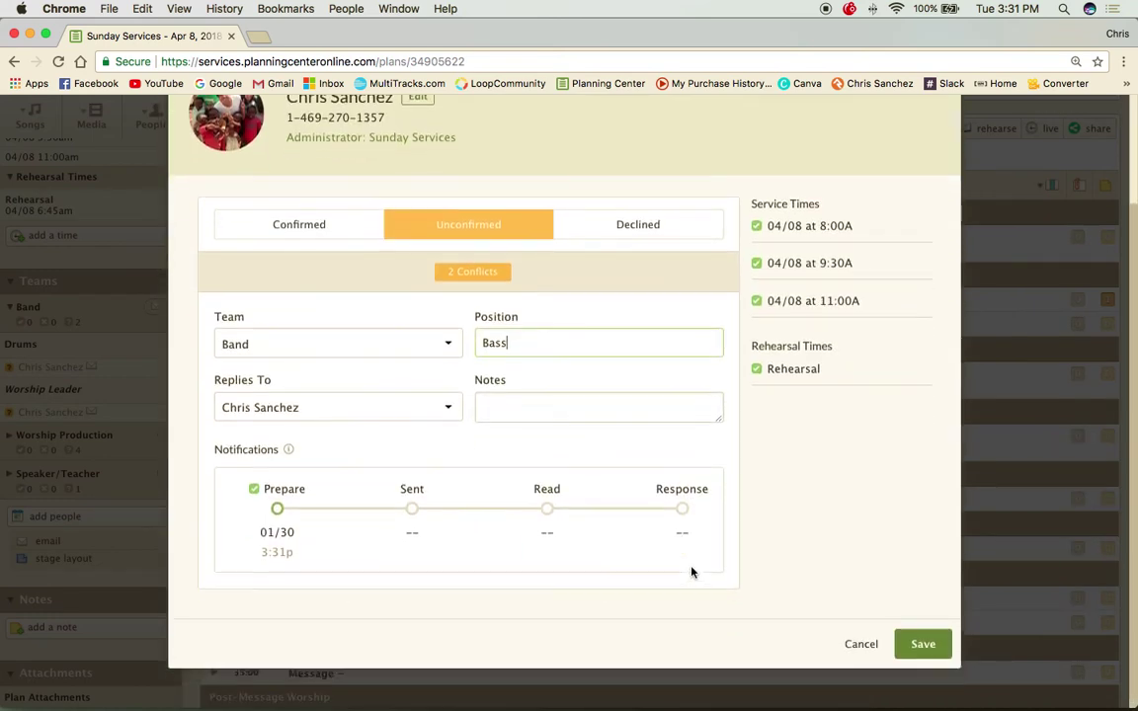
pyautogui.click(923, 643)
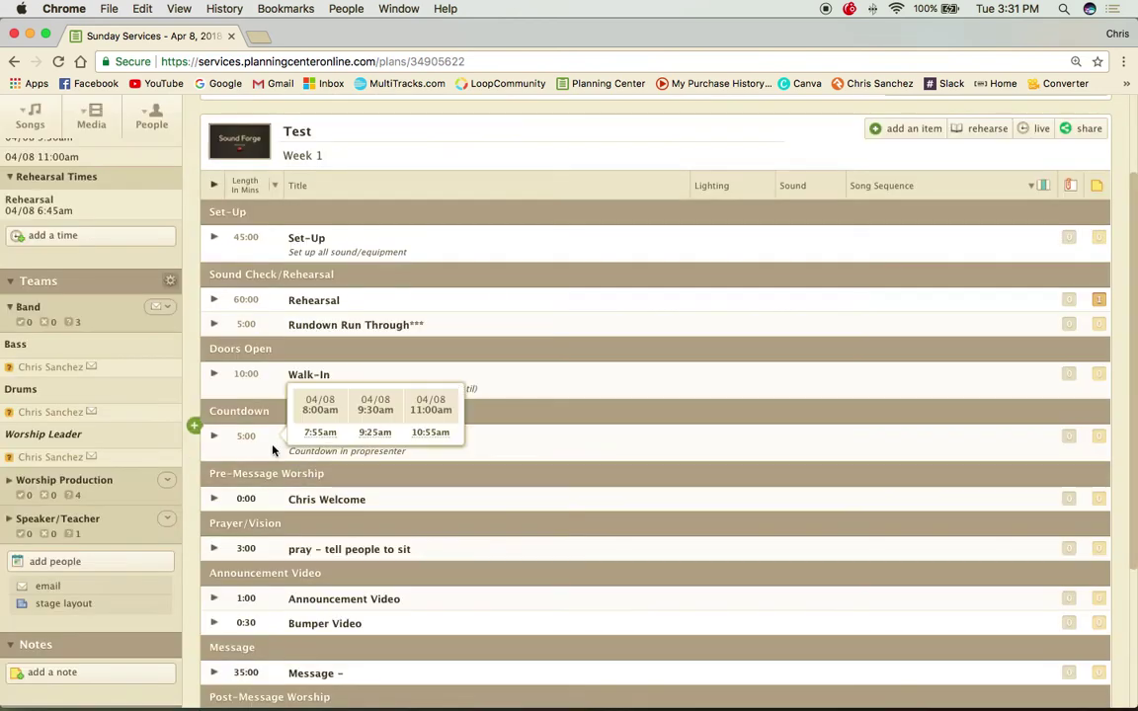
# Schedule the administrator once more on the Band team, with the position set to Acoustic 1, and save
pyautogui.scroll(-5, 142, 387)
pyautogui.click(67, 354)
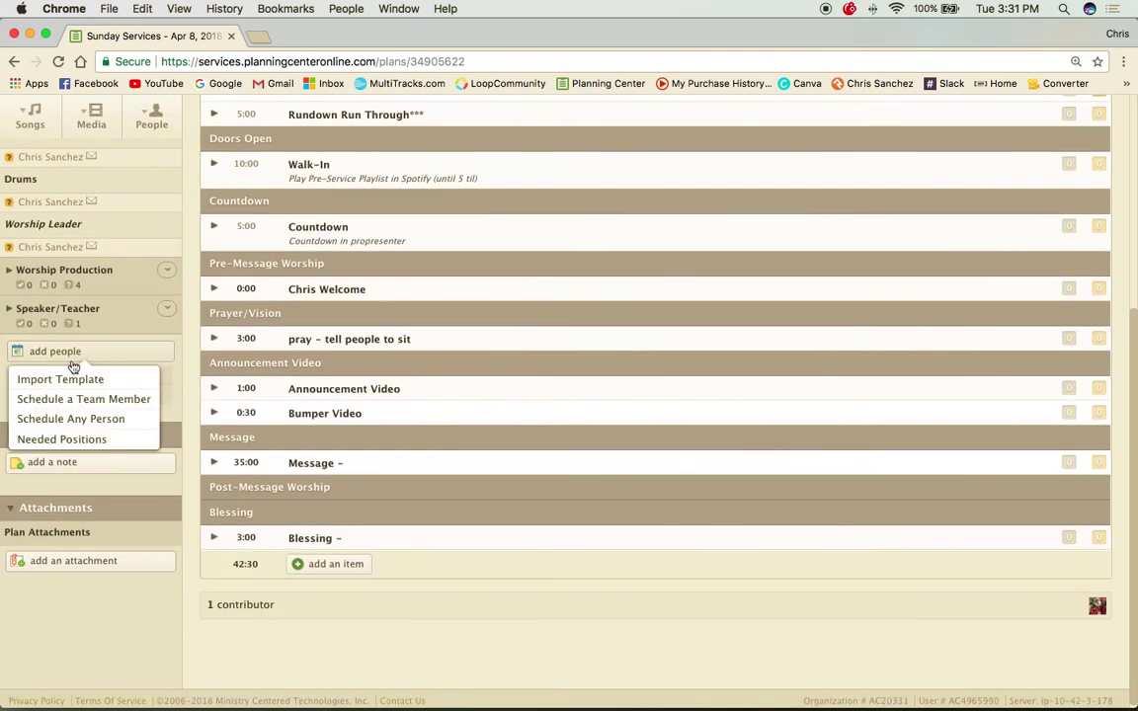
pyautogui.click(89, 419)
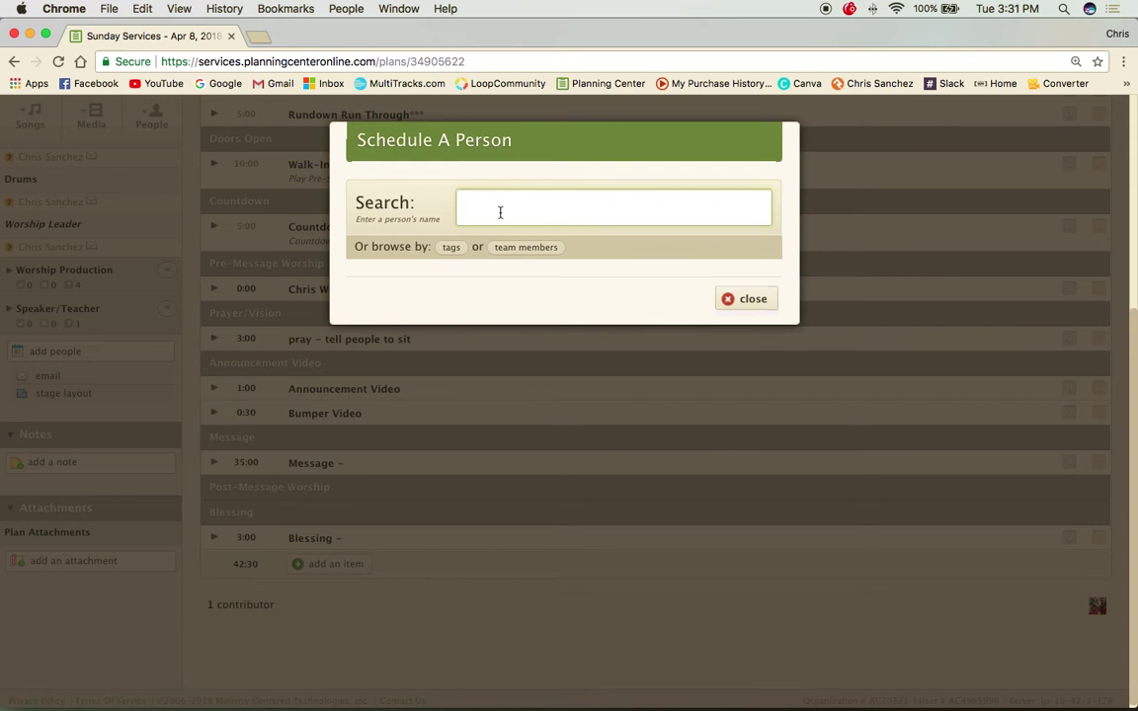
pyautogui.write('Chris')
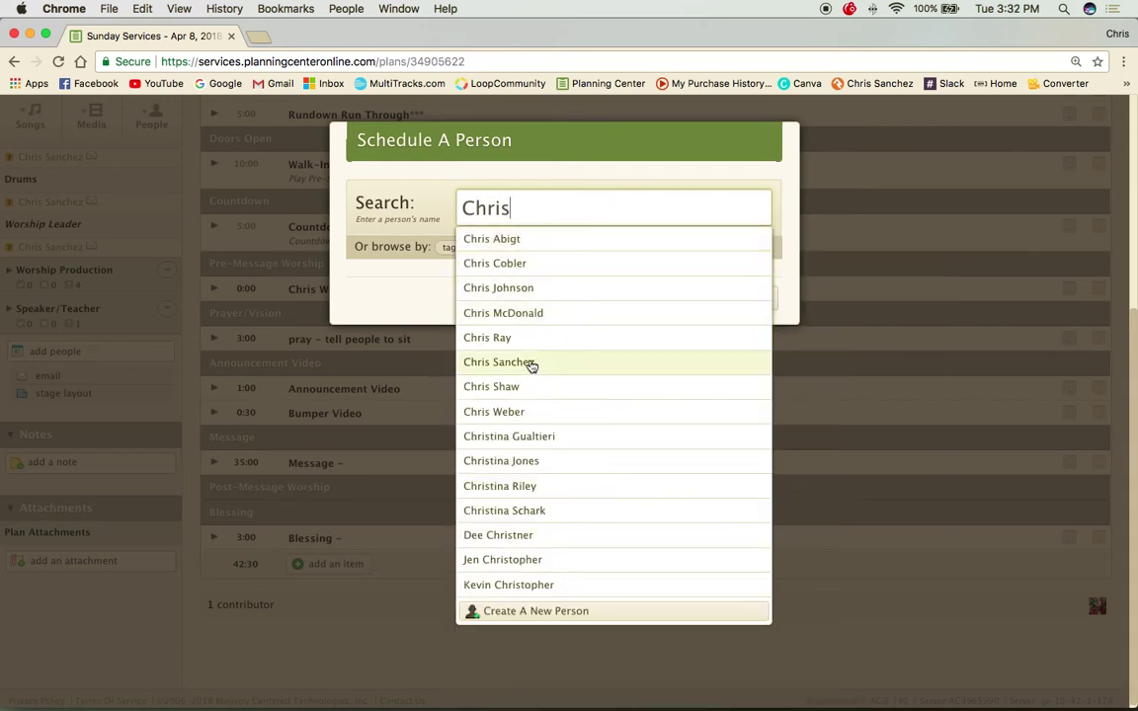
pyautogui.click(529, 364)
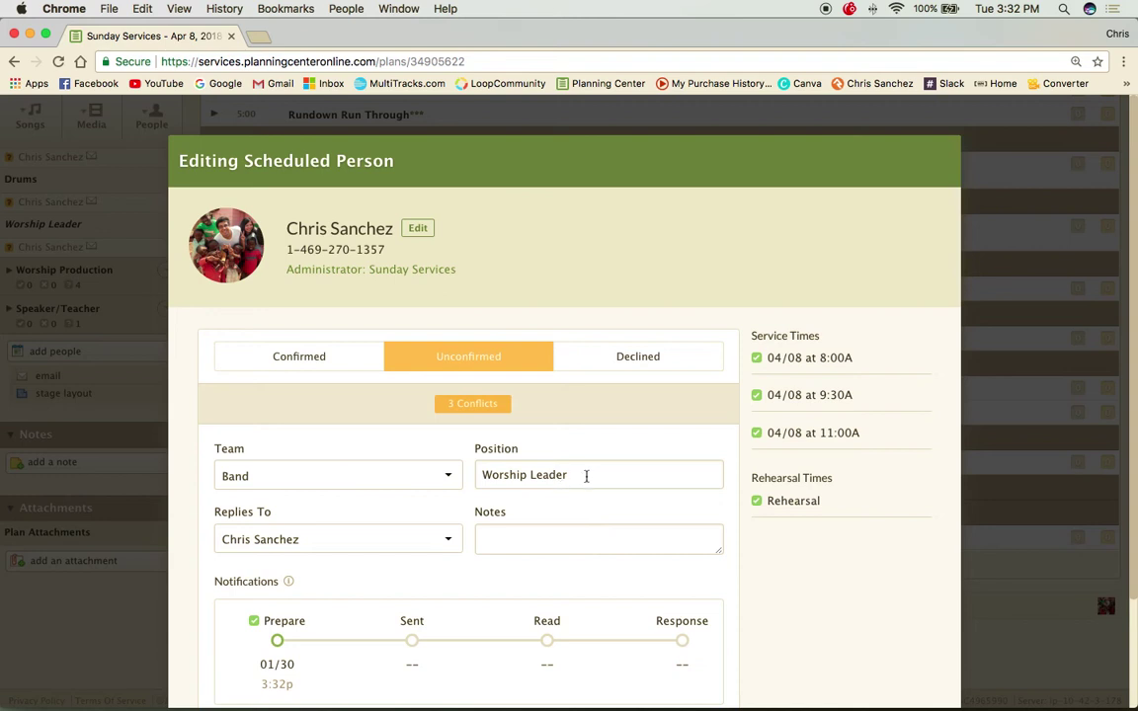
pyautogui.click(587, 475)
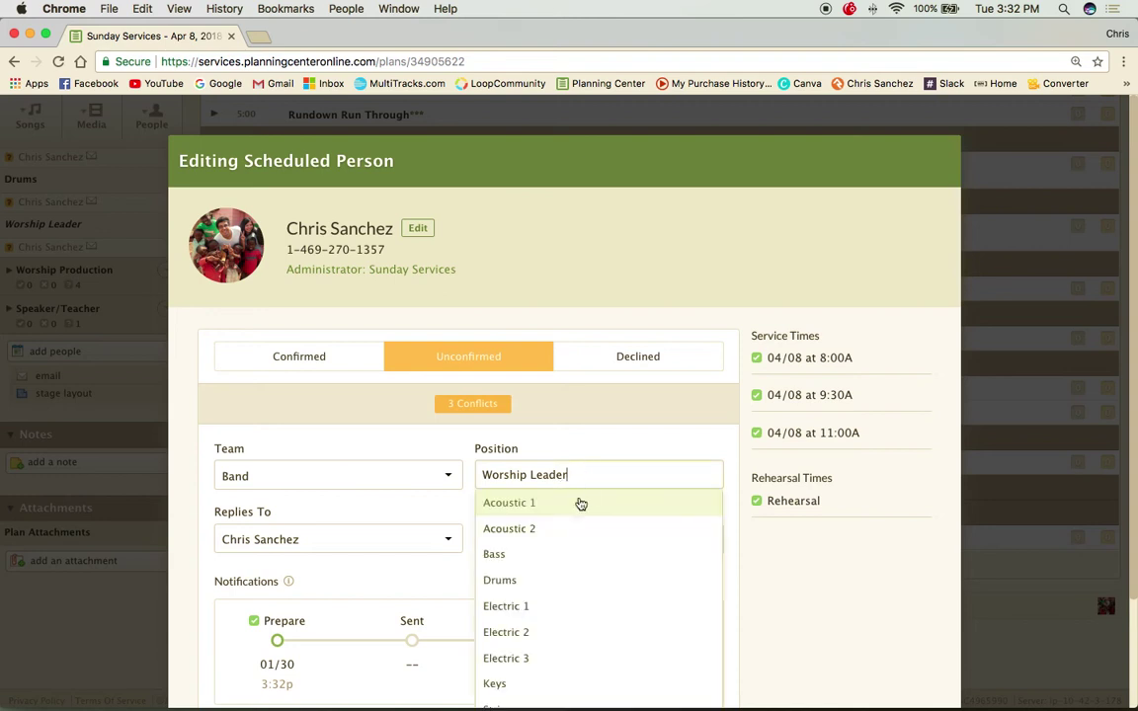
pyautogui.click(534, 506)
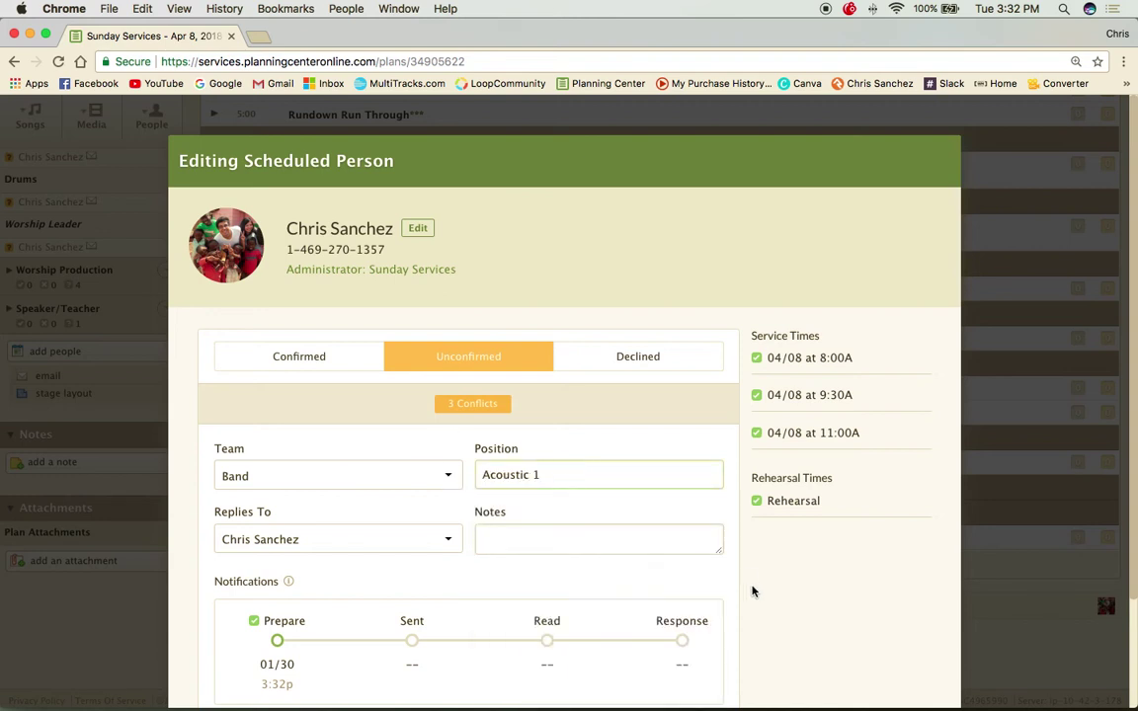
pyautogui.scroll(-3, 760, 591)
pyautogui.click(923, 643)
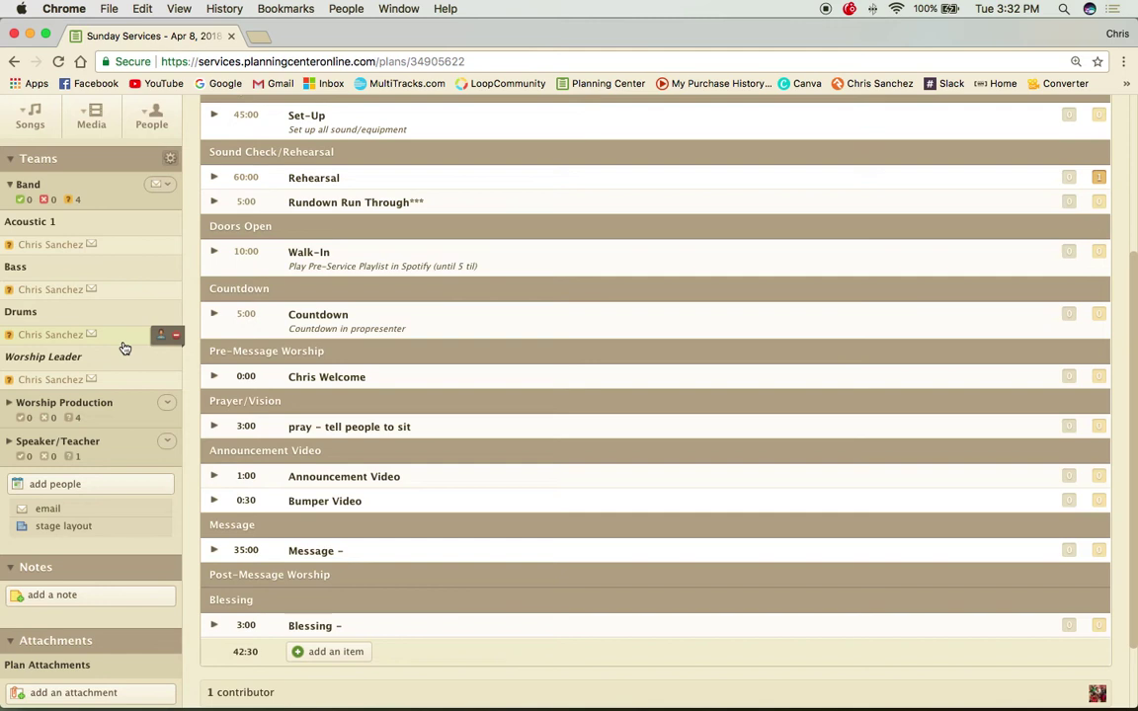
# Schedule the same person again on the Band team with the custom position Chello, check the scheduling conflicts, and save
pyautogui.click(96, 486)
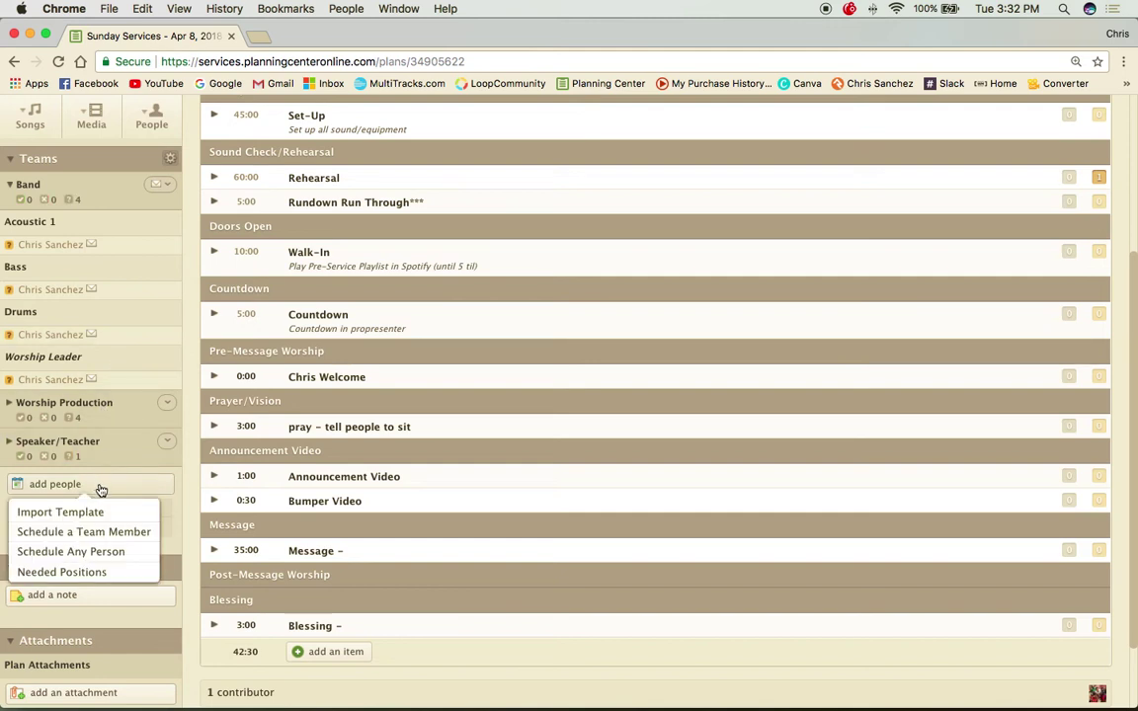
pyautogui.click(77, 554)
pyautogui.write('Chris')
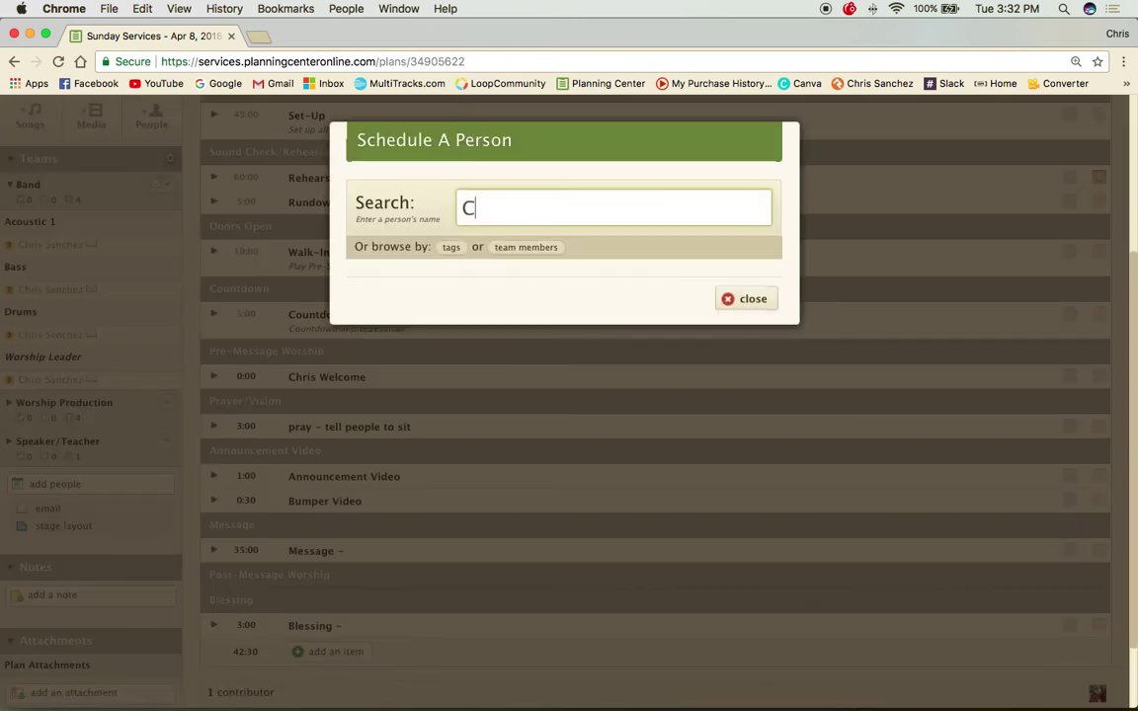
pyautogui.click(528, 362)
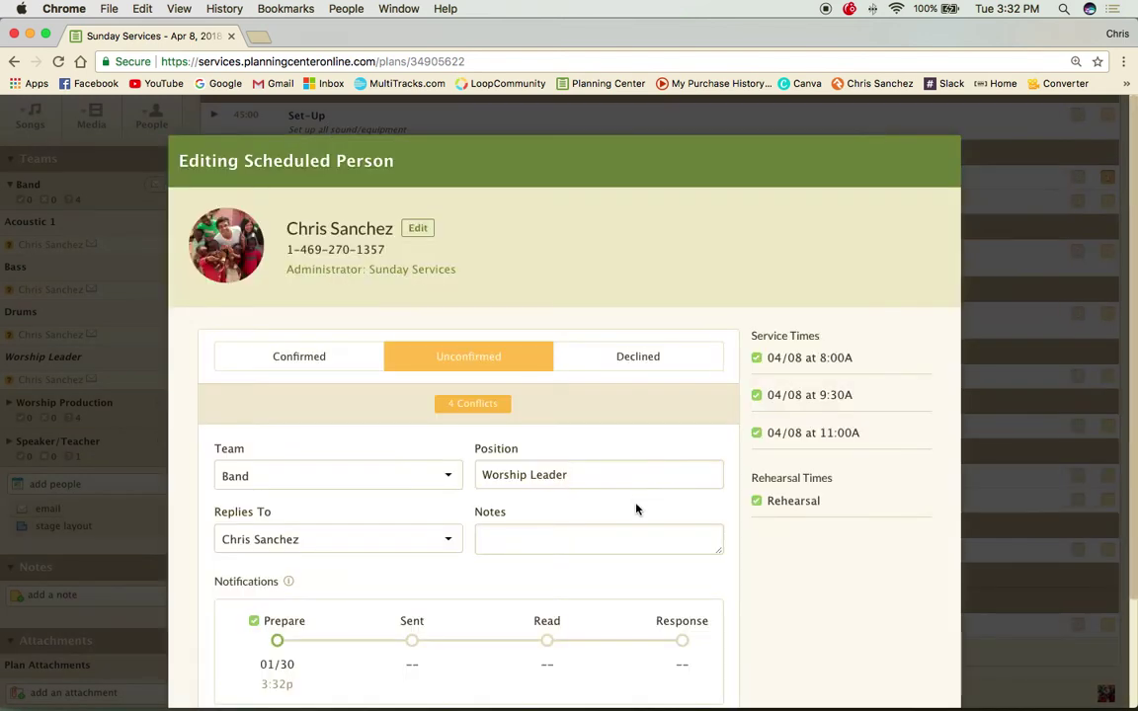
pyautogui.scroll(-3, 621, 512)
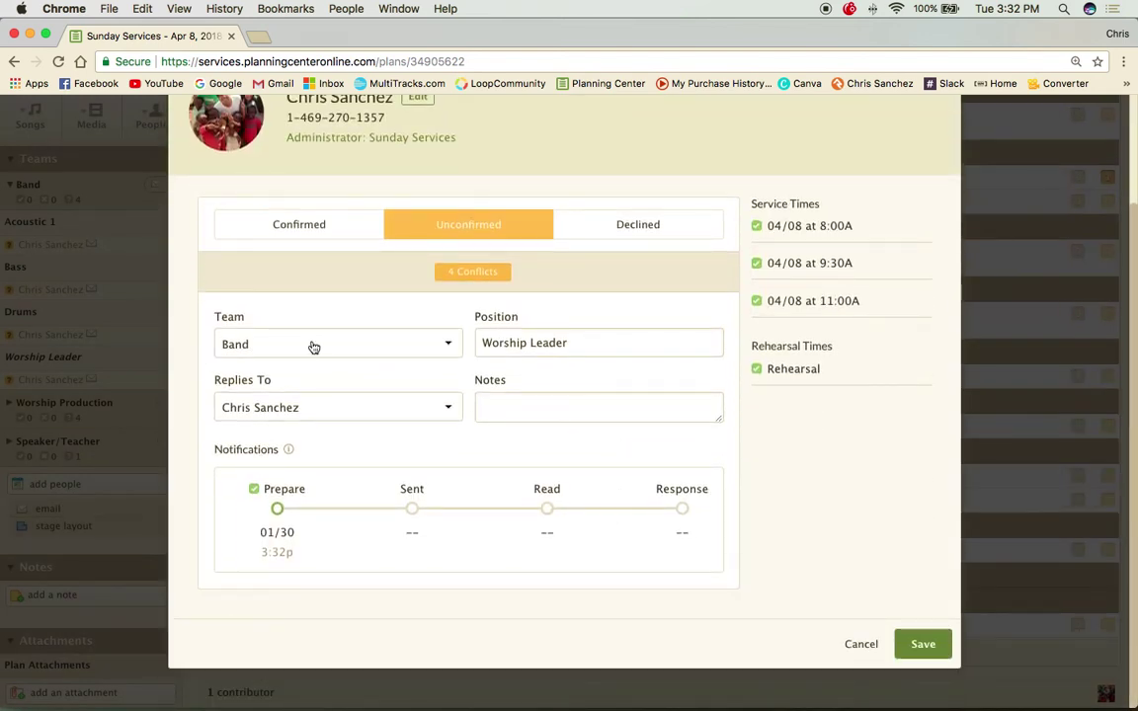
pyautogui.click(642, 350)
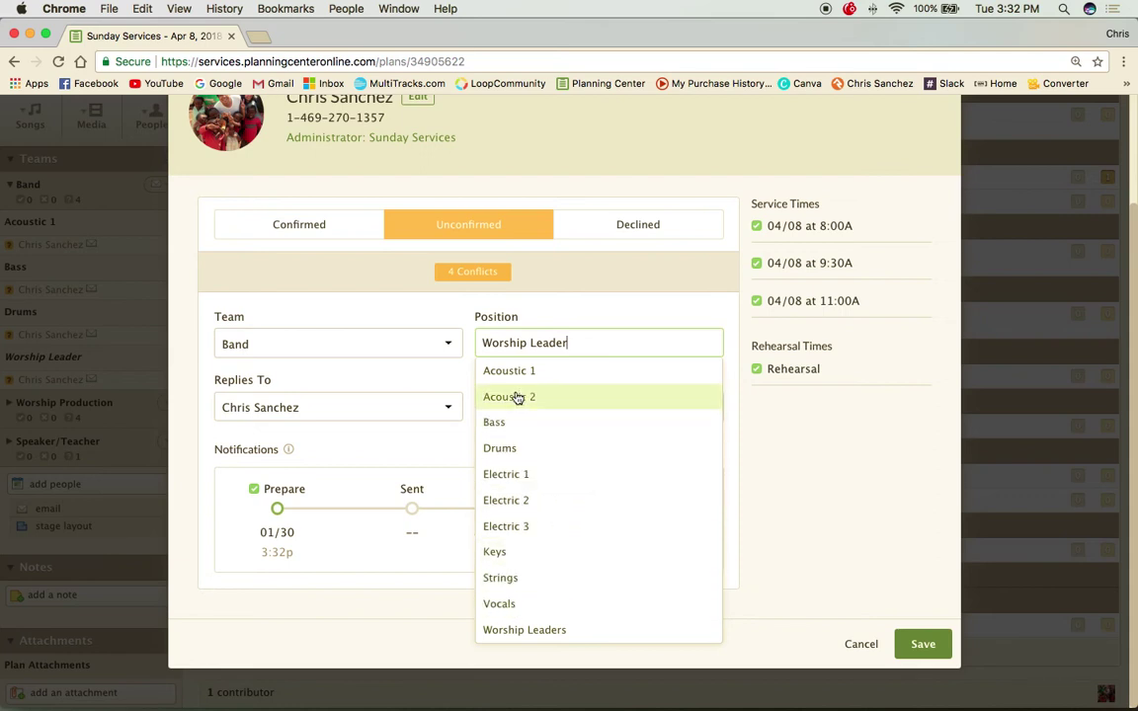
pyautogui.moveTo(577, 343); pyautogui.dragTo(472, 347)
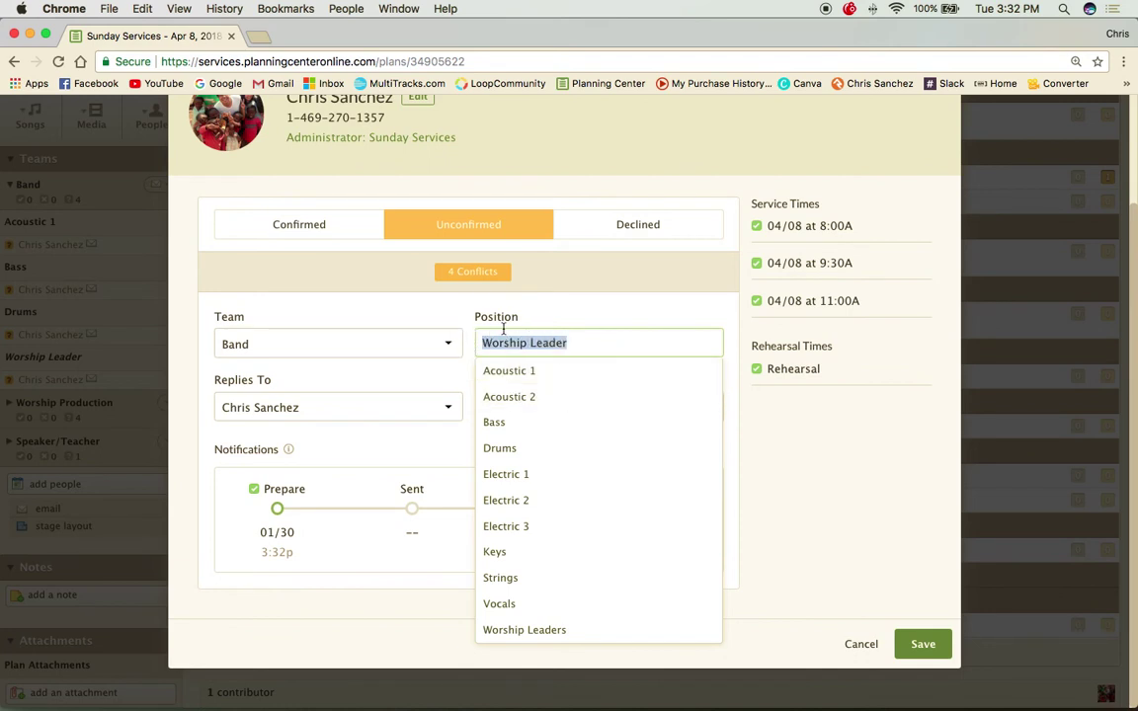
pyautogui.write('Chello')
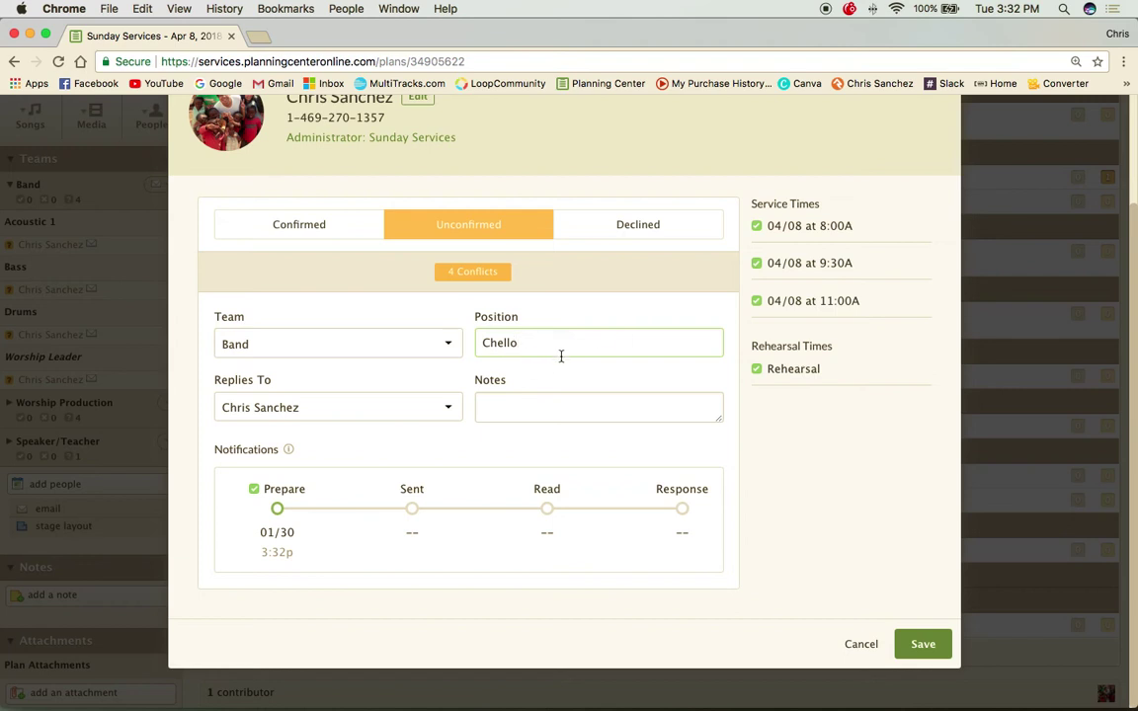
pyautogui.moveTo(456, 276)
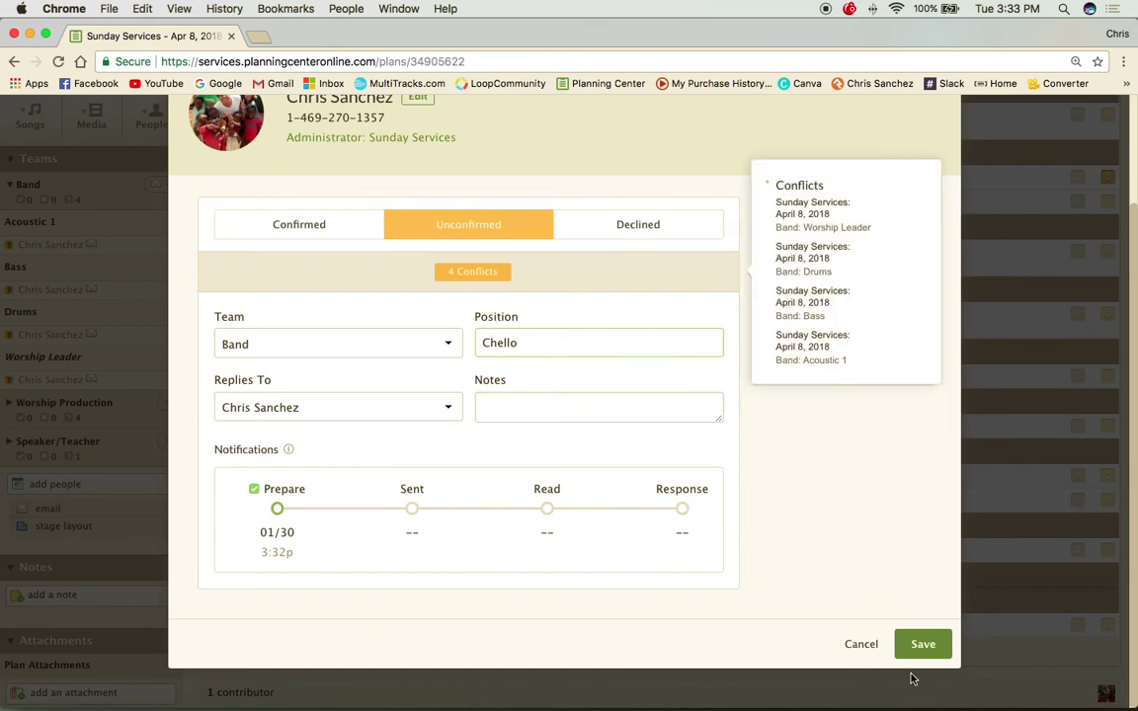
pyautogui.click(922, 645)
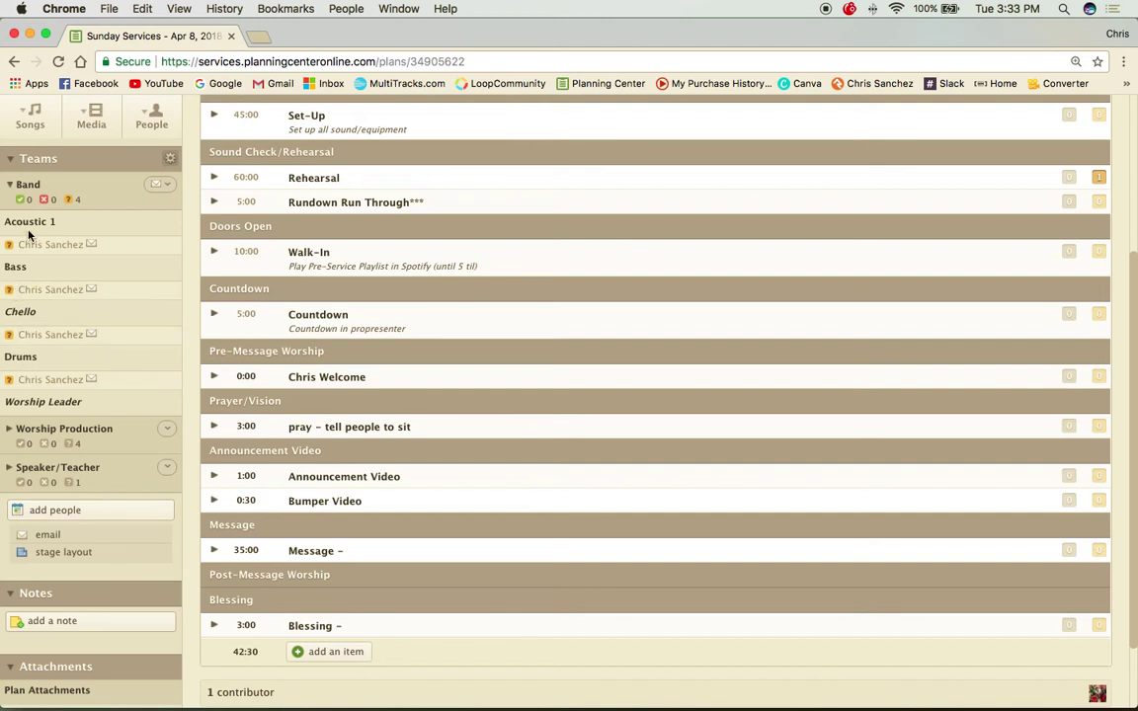
pyautogui.click(167, 428)
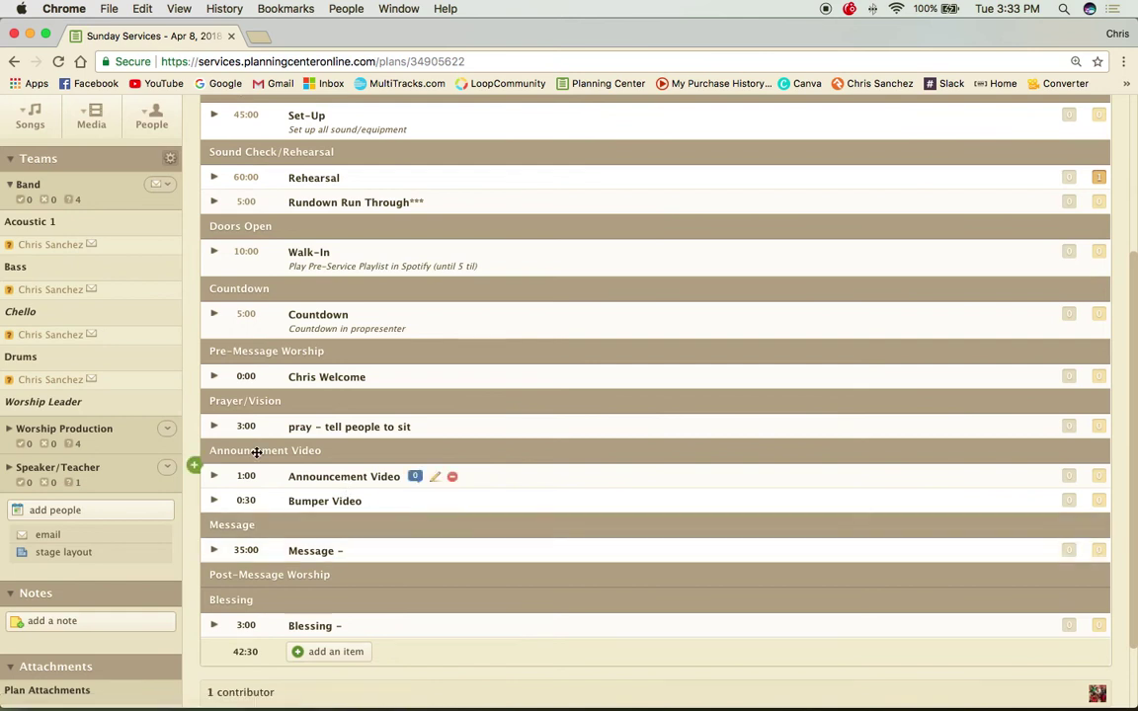
# Start adding a song item to the plan and choose 10,000 Reasons in the Matt Redman arrangement
pyautogui.scroll(-2, 516, 518)
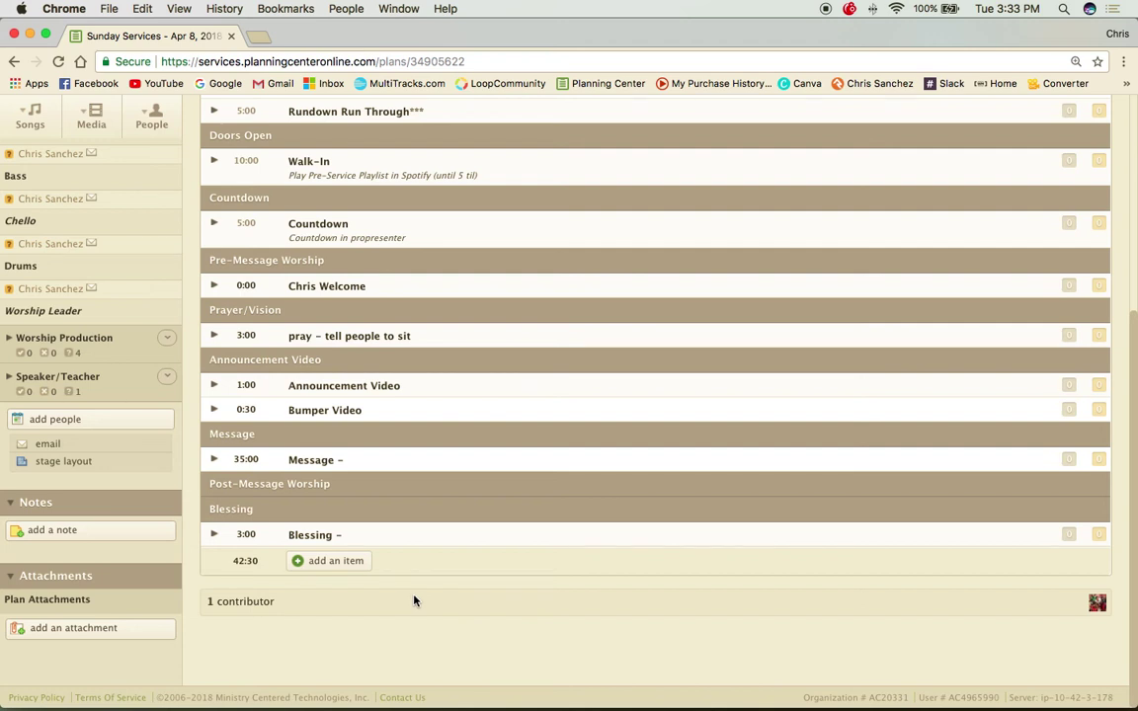
pyautogui.click(333, 562)
pyautogui.click(326, 614)
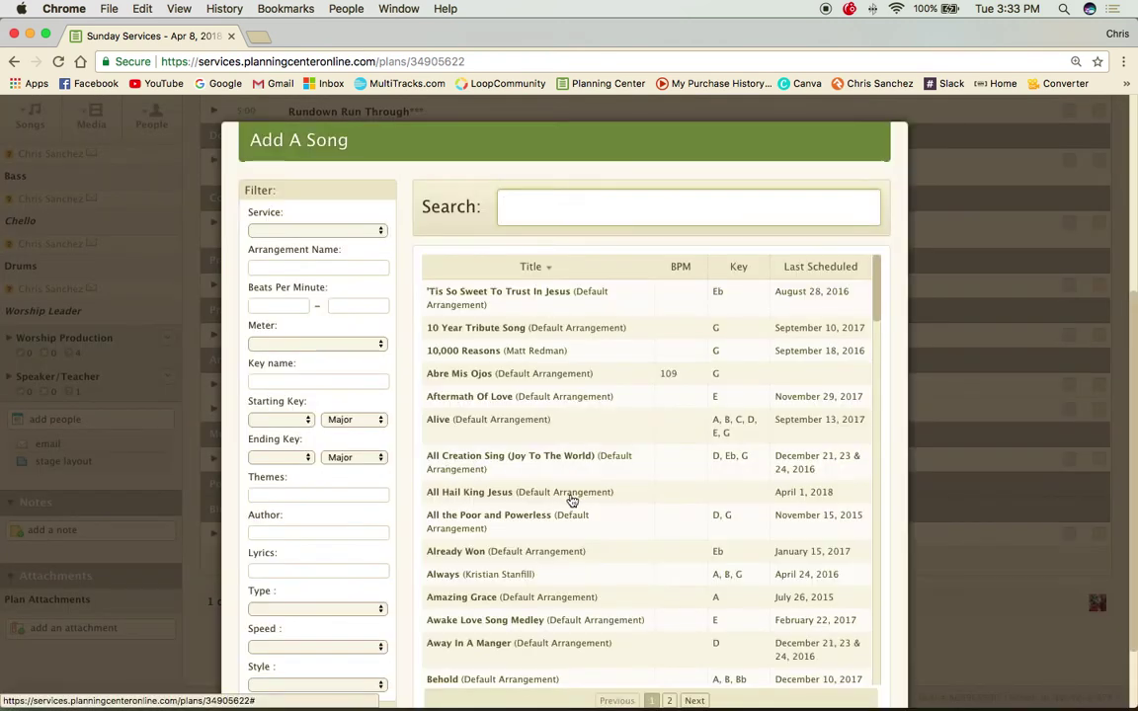
pyautogui.scroll(-1, 553, 454)
pyautogui.click(455, 341)
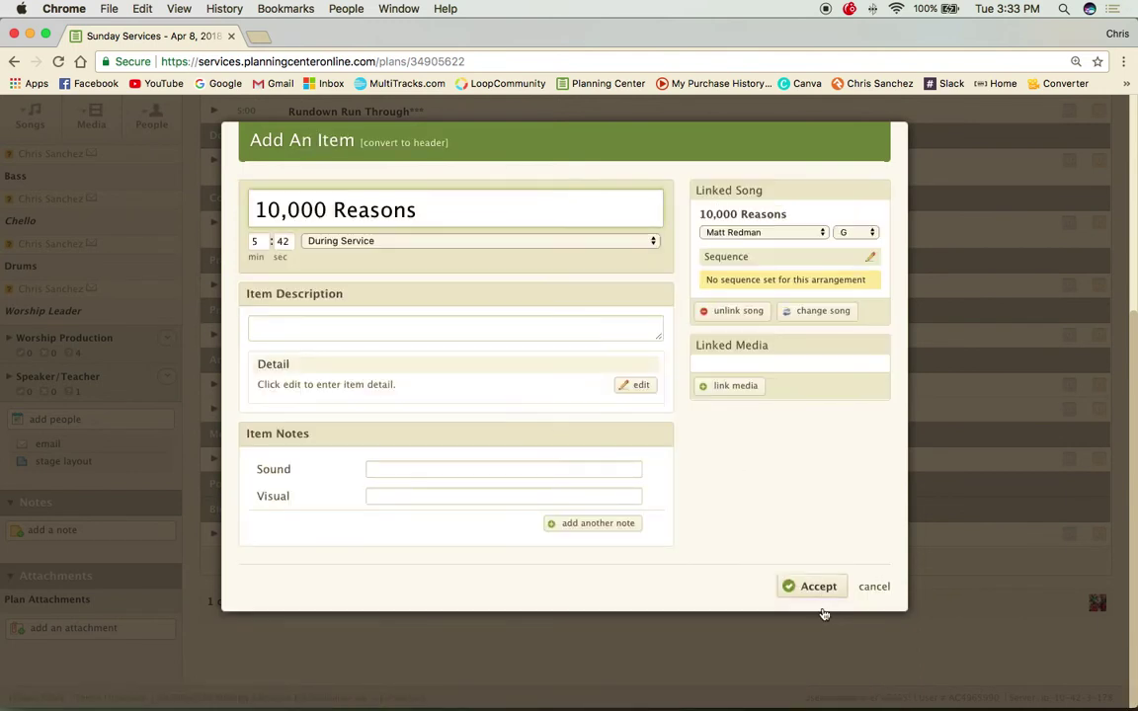
# Describe 10,000 Reasons with the leader's first name and "Lead", accept it, and move it below the welcome item under Pre-Message Worship
pyautogui.click(455, 335)
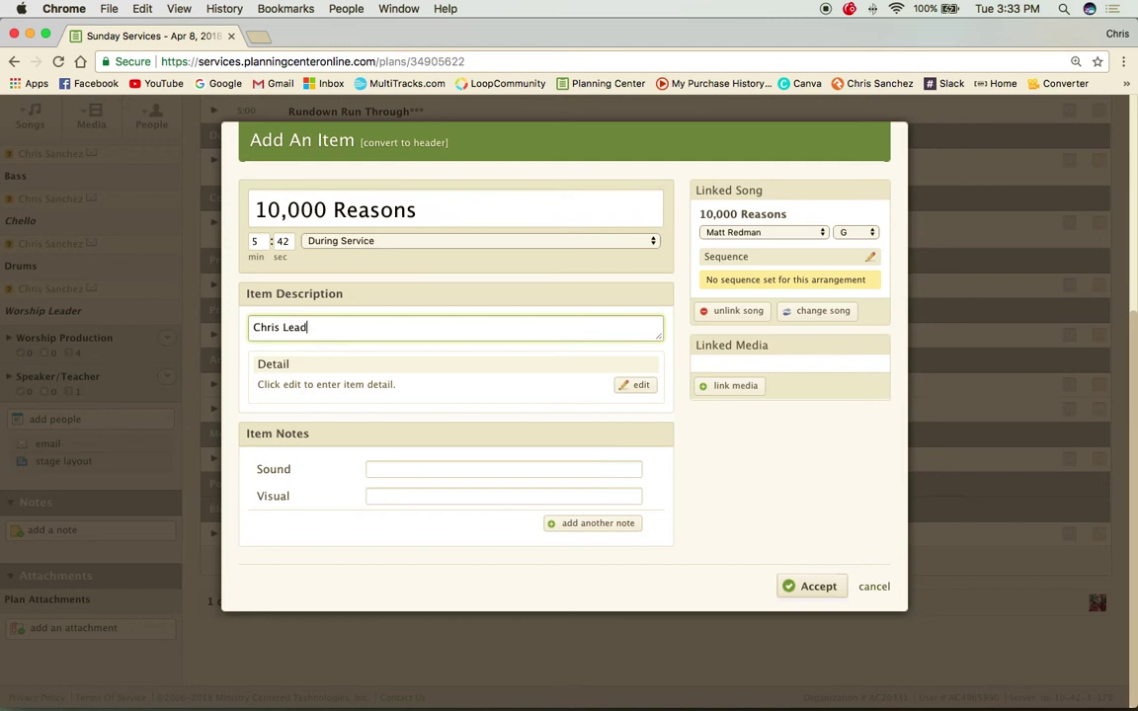
pyautogui.click(814, 587)
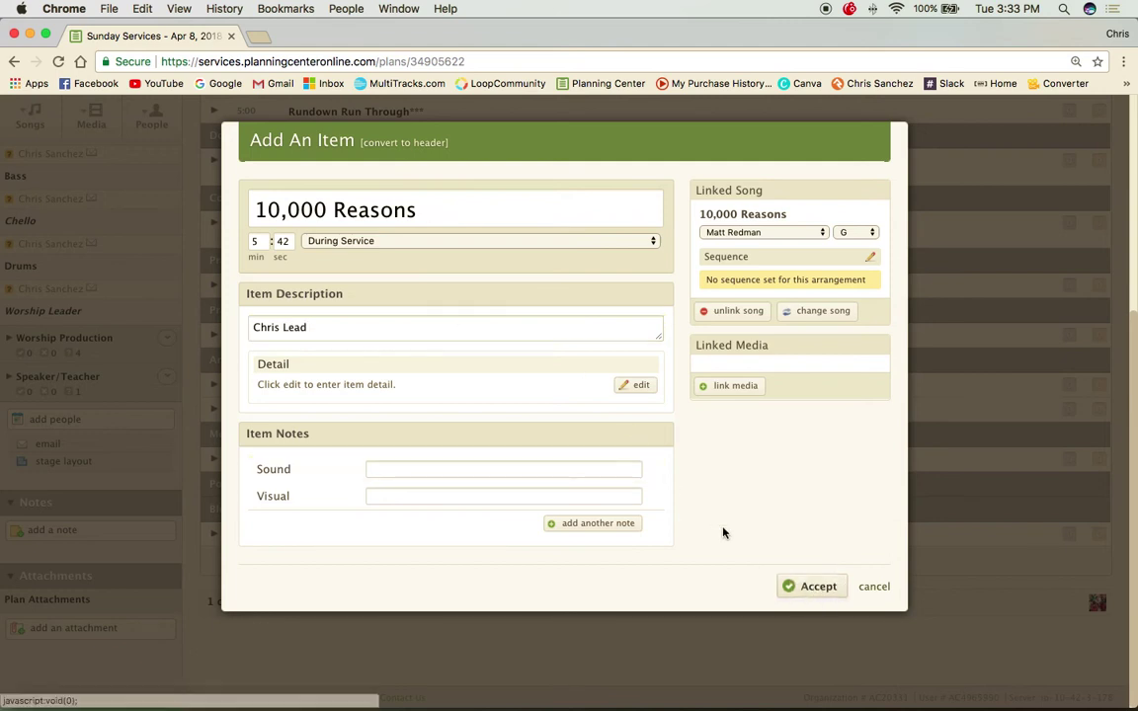
pyautogui.moveTo(526, 561); pyautogui.dragTo(503, 300)
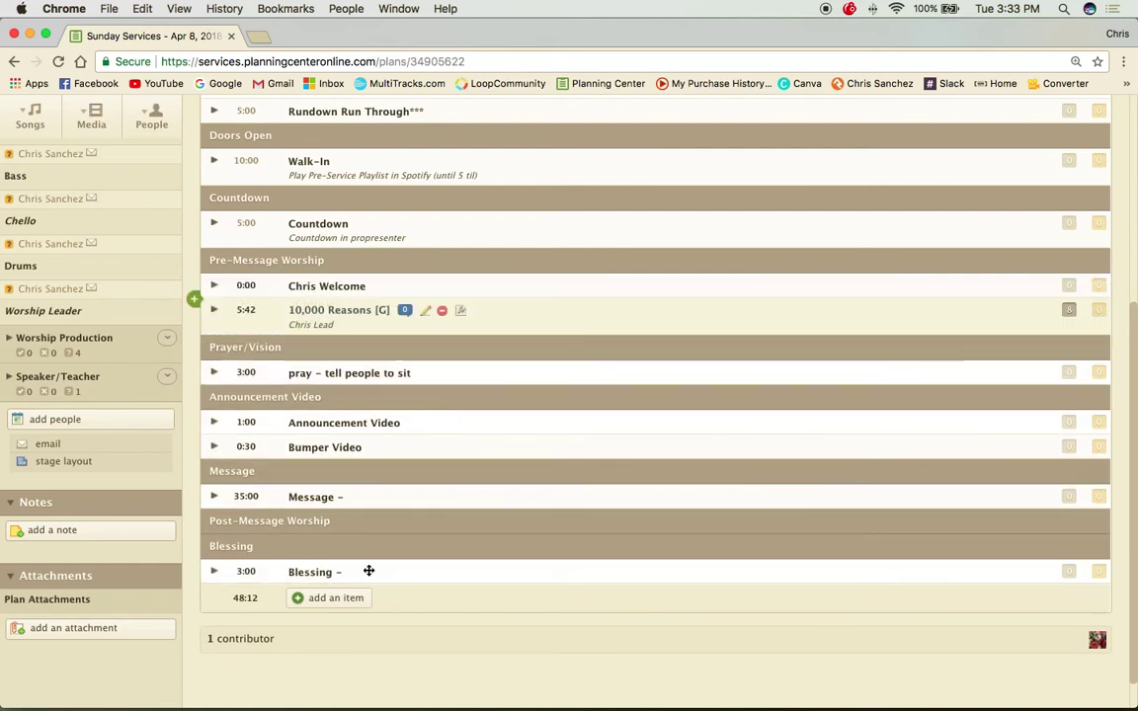
# Start adding a song item to the plan and choose Go in the default arrangement
pyautogui.click(339, 598)
pyautogui.click(329, 649)
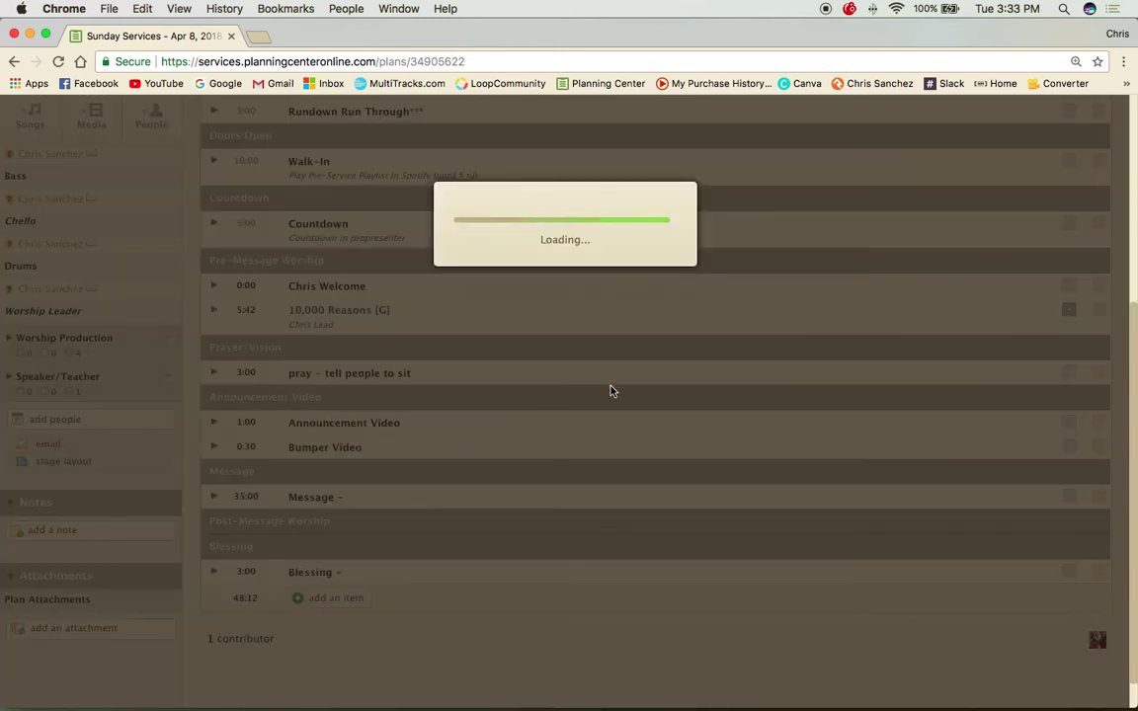
pyautogui.scroll(-6, 499, 435)
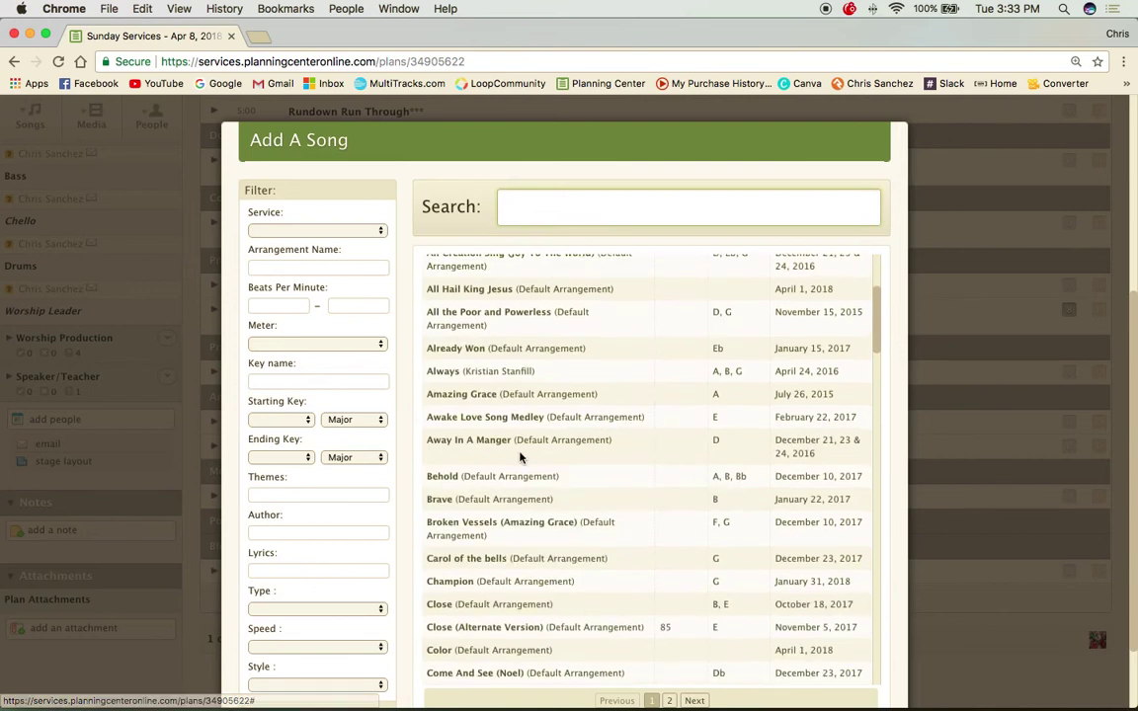
pyautogui.scroll(-7, 521, 455)
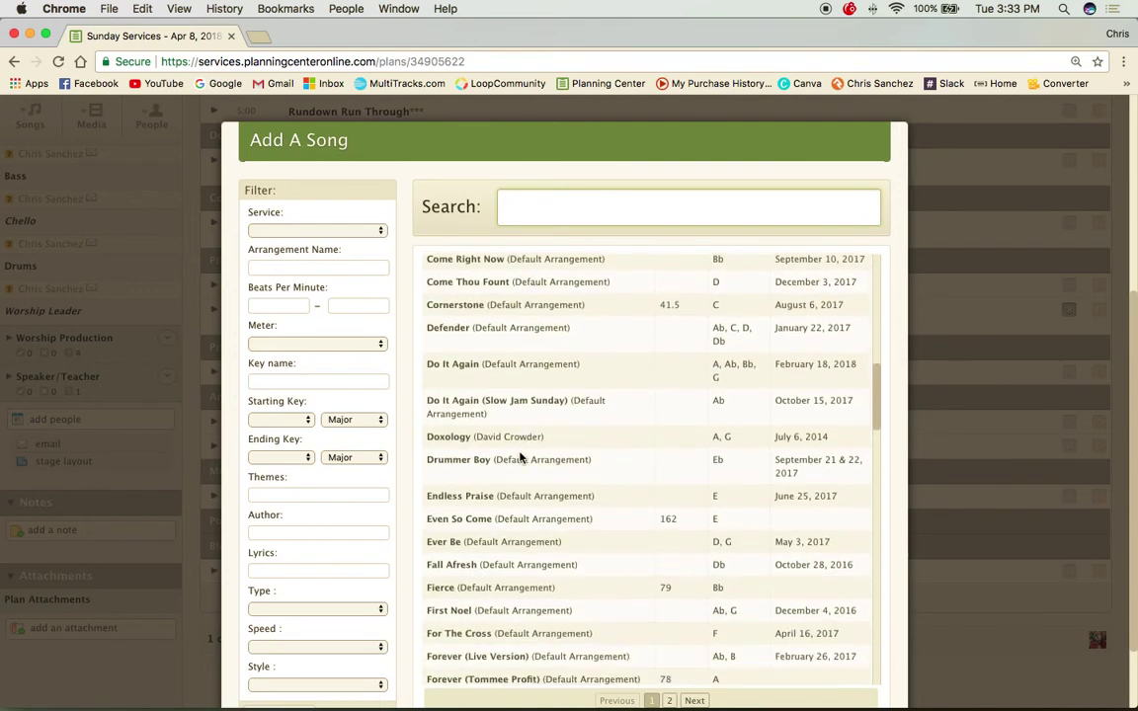
pyautogui.scroll(-8, 520, 457)
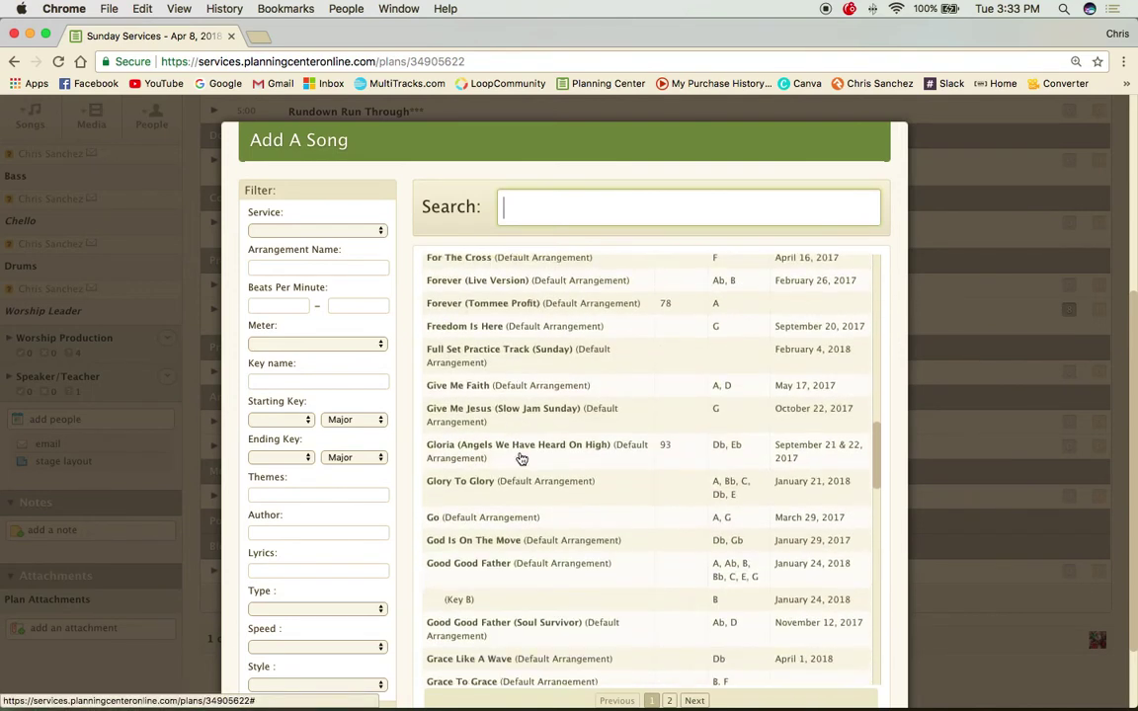
pyautogui.scroll(-1, 494, 457)
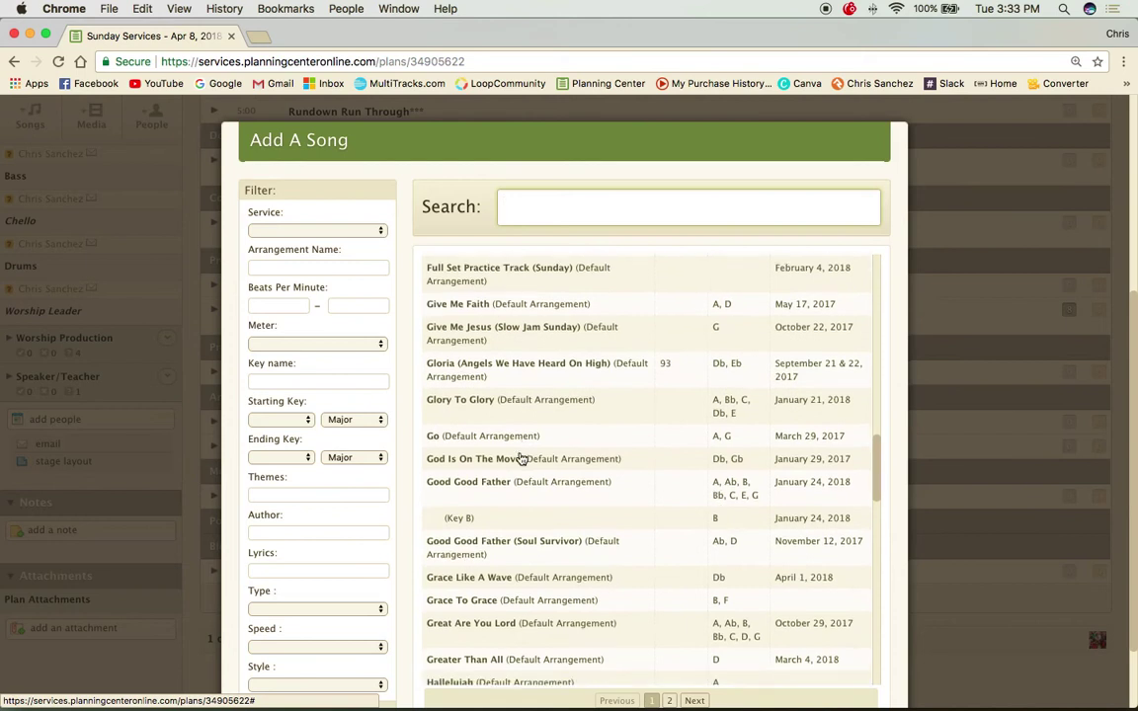
pyautogui.click(448, 440)
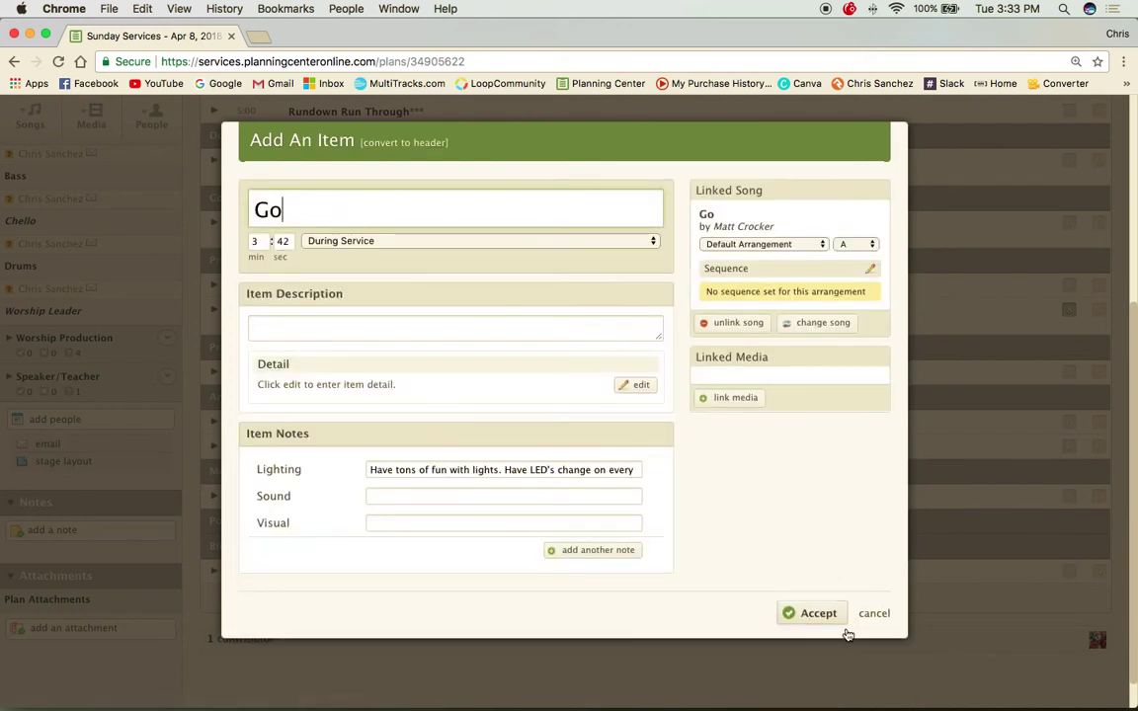
# Describe Go with the leader's first name and "Lead", accept it, and move it below 10,000 Reasons under Pre-Message Worship
pyautogui.click(371, 331)
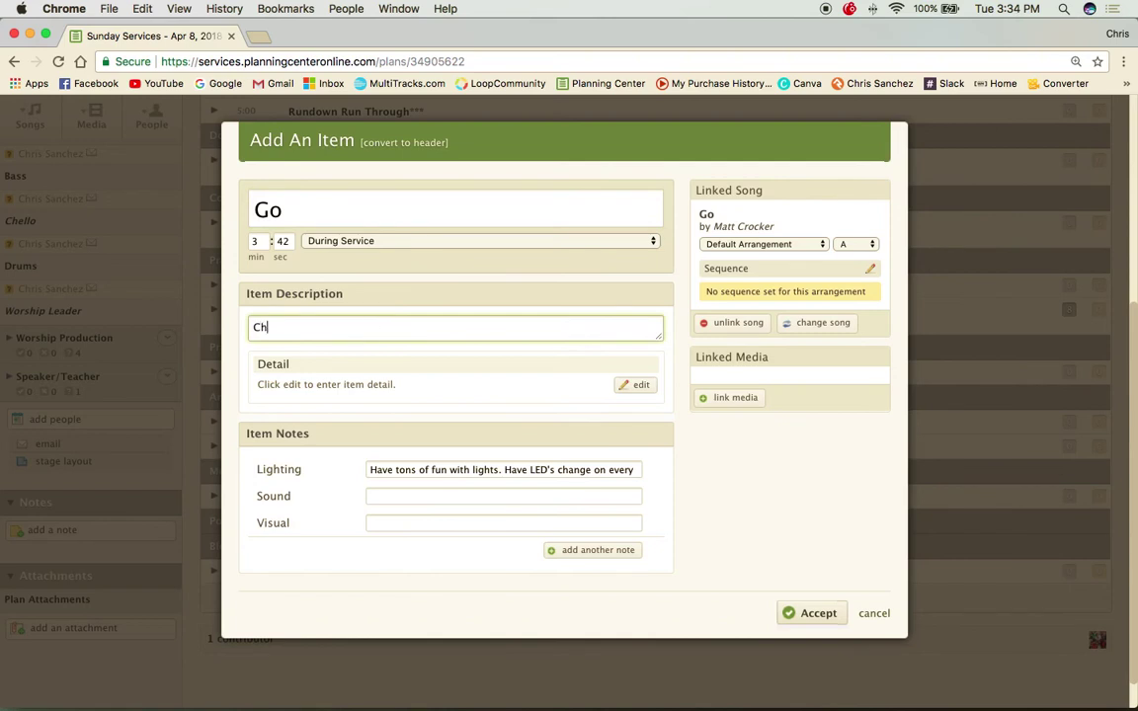
pyautogui.write('Chris Lead')
pyautogui.click(808, 614)
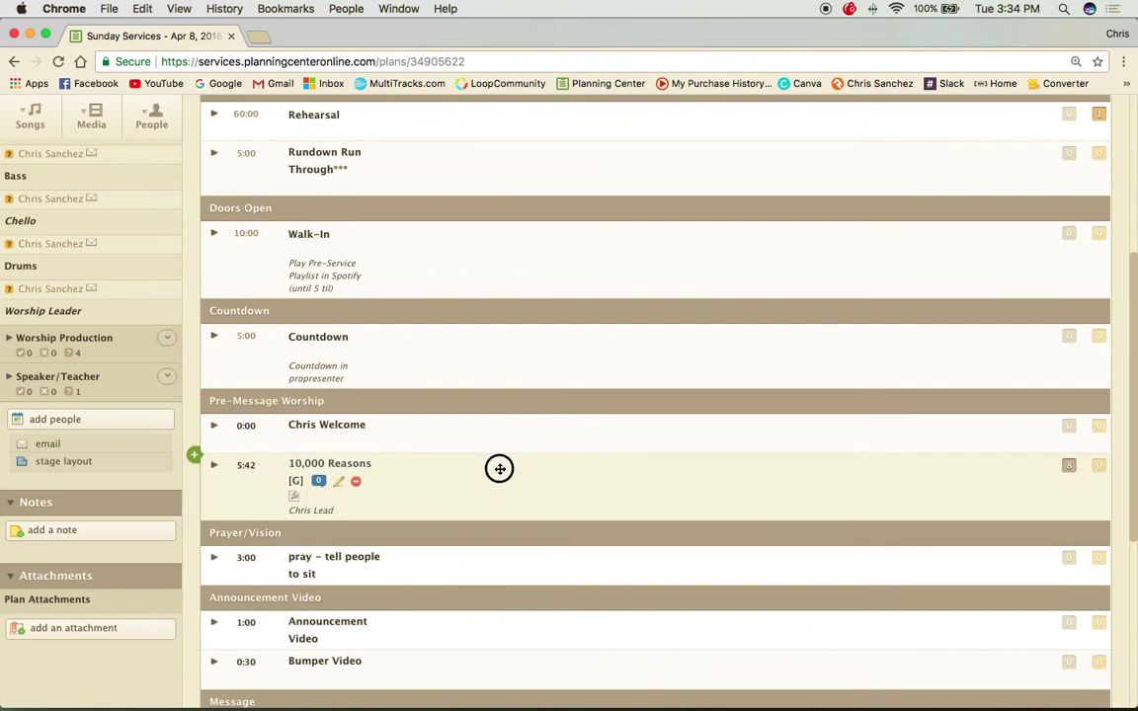
pyautogui.moveTo(499, 468)
pyautogui.mouseDown()
pyautogui.moveTo(494, 452)
pyautogui.moveTo(512, 474)
pyautogui.mouseUp()
pyautogui.scroll(-5, 604, 578)
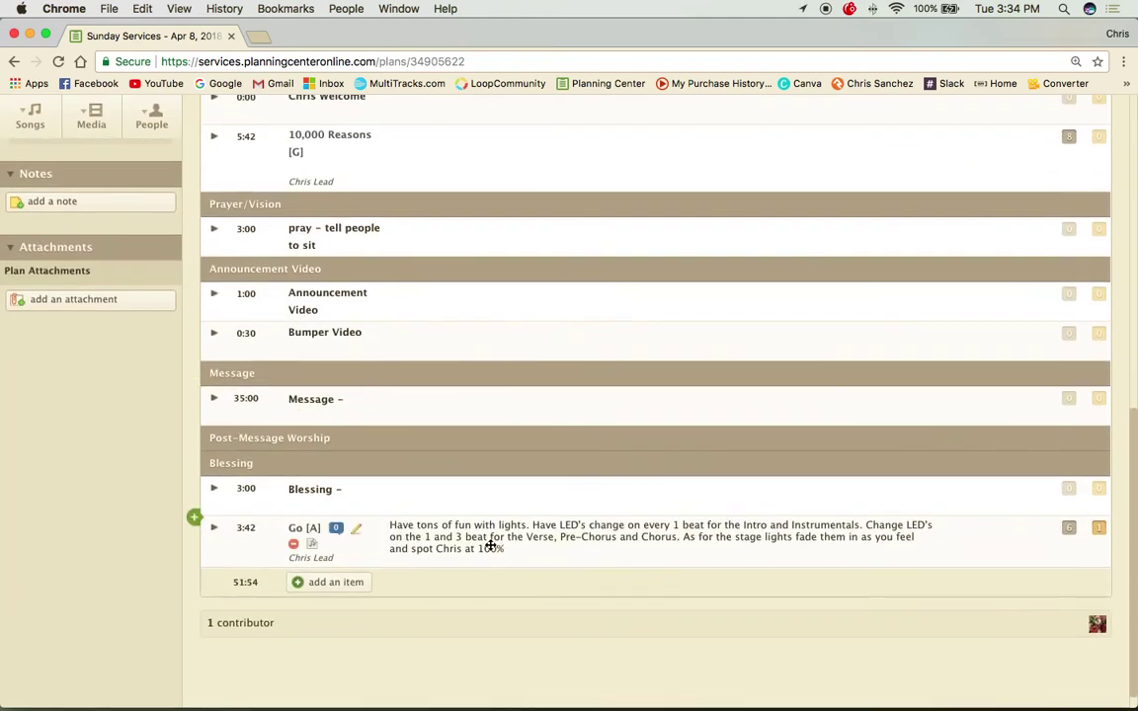
pyautogui.moveTo(459, 541); pyautogui.dragTo(514, 633)
pyautogui.scroll(-10, 515, 633)
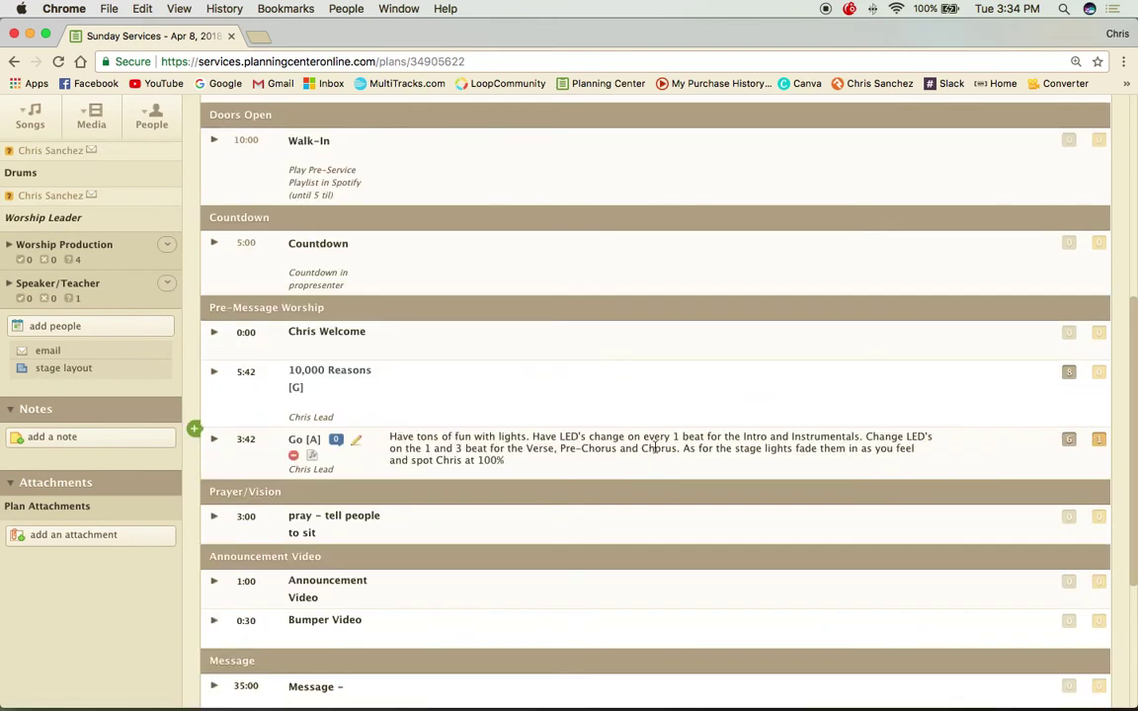
# Clear the lighting note on Go and move the song above 10,000 Reasons
pyautogui.click(655, 448)
pyautogui.press('BackSpace')
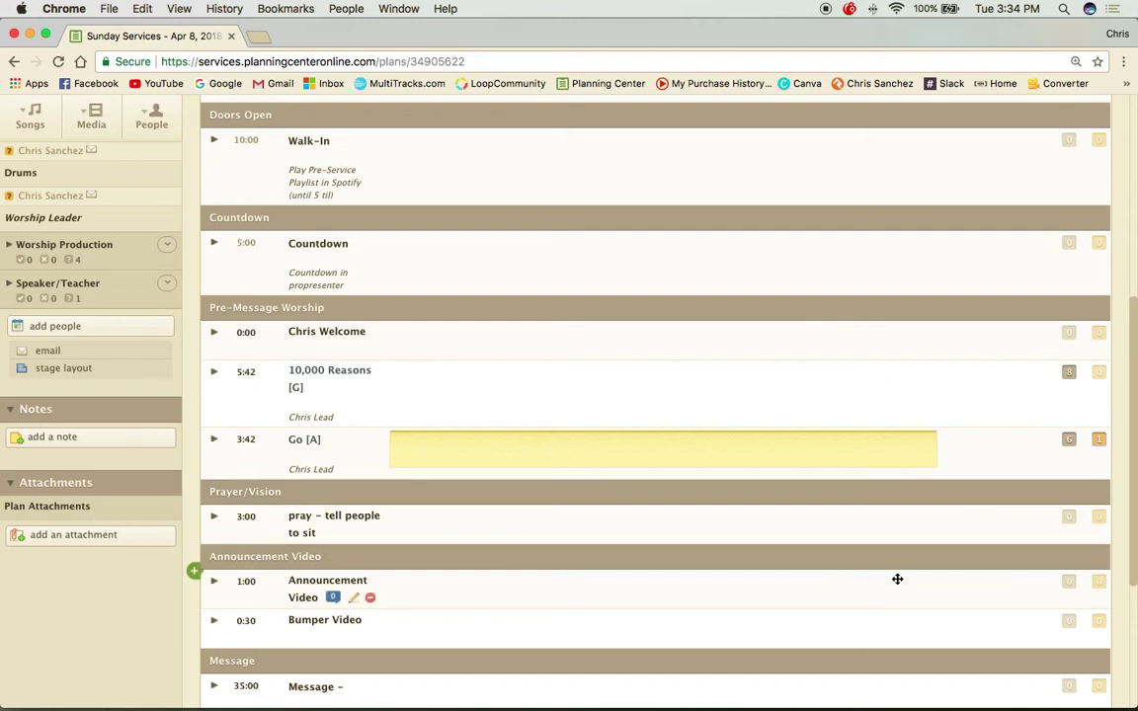
pyautogui.click(407, 405)
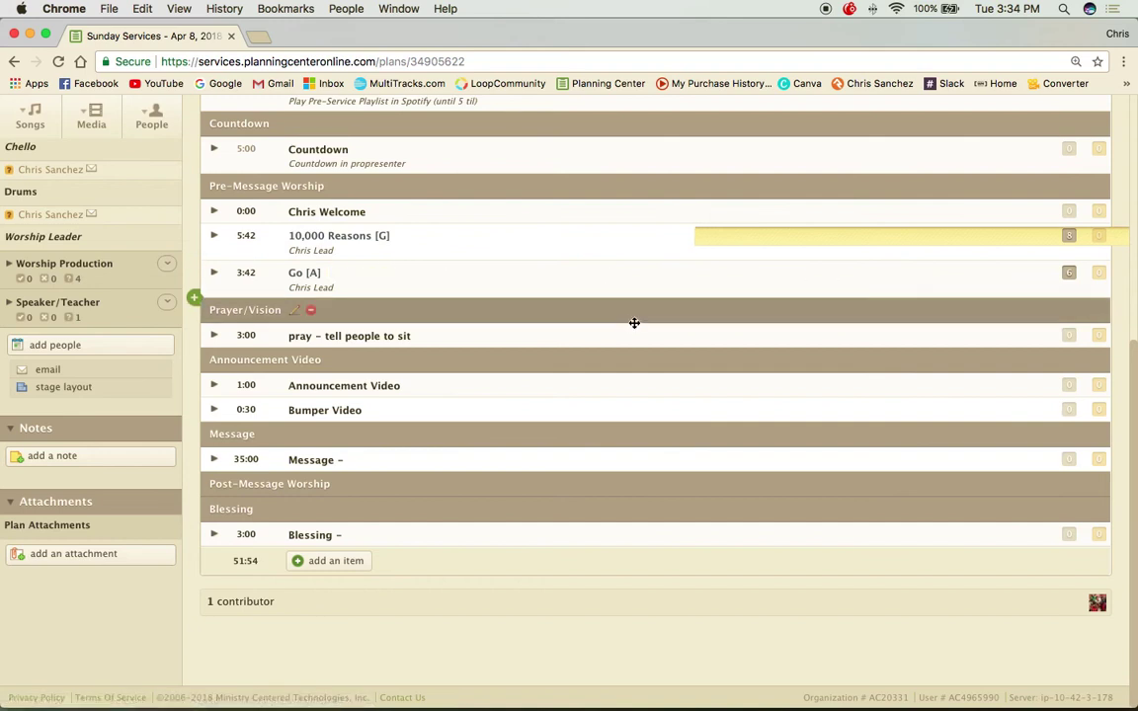
pyautogui.click(334, 561)
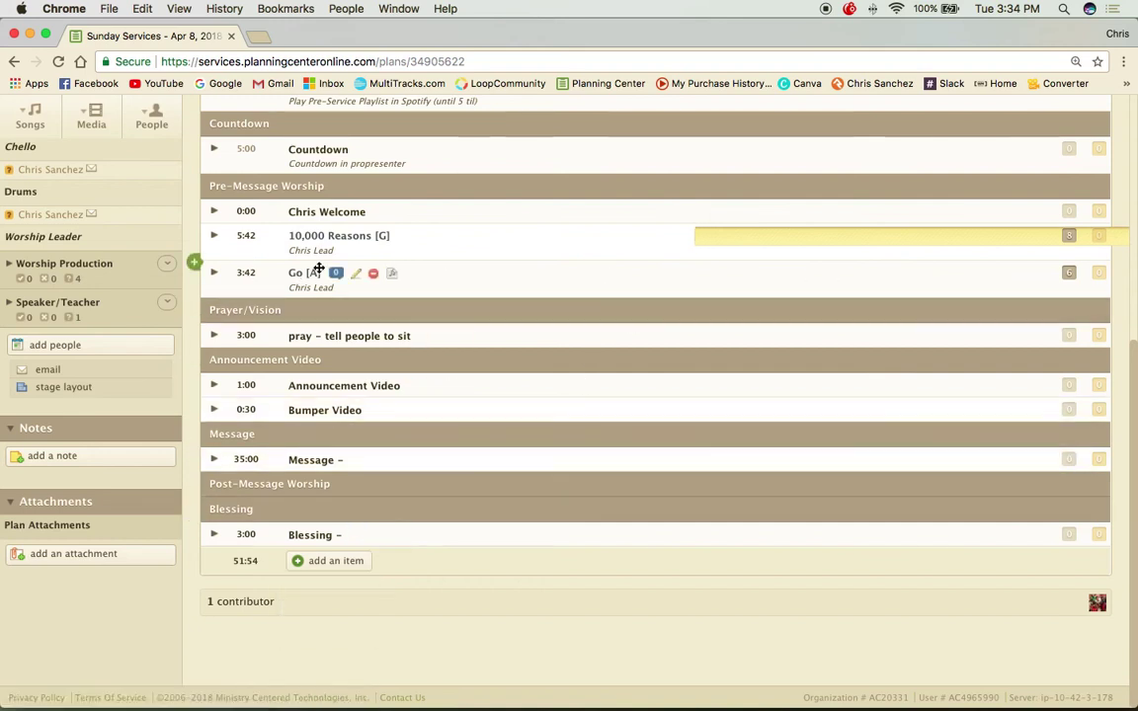
pyautogui.moveTo(462, 272); pyautogui.dragTo(468, 241)
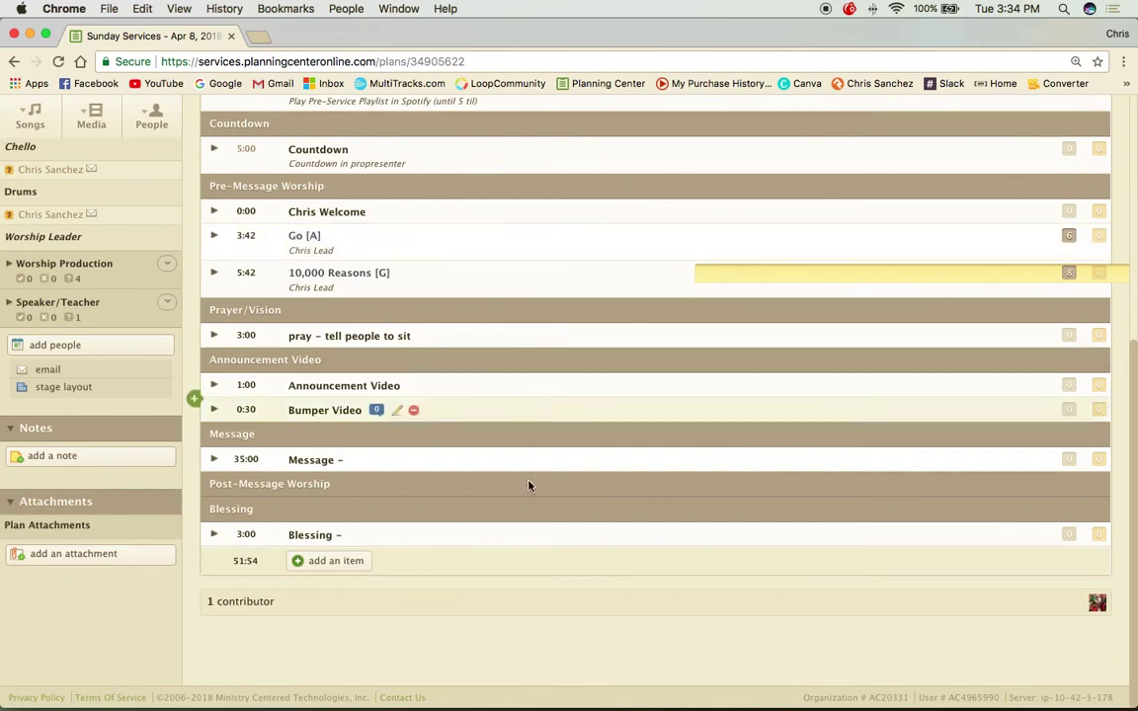
# Add the song Behold in the default arrangement, described with the leader's first name and "Lead", with a length of 6 minutes
pyautogui.click(322, 569)
pyautogui.click(298, 613)
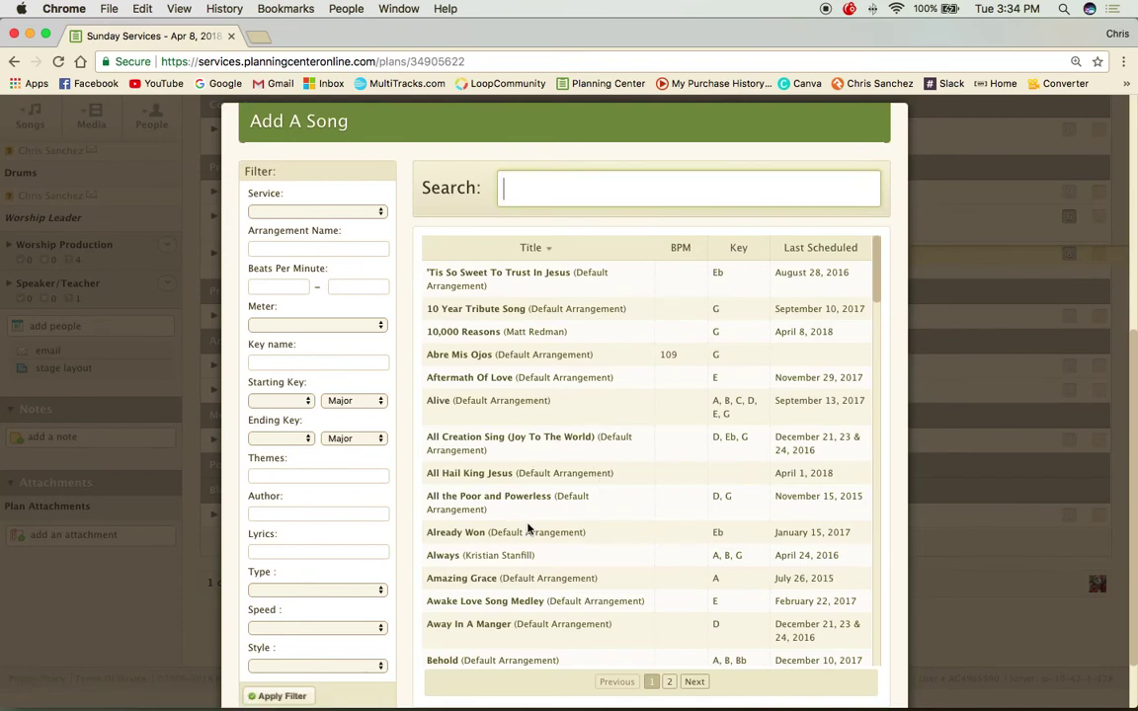
pyautogui.scroll(-5, 494, 445)
pyautogui.click(442, 377)
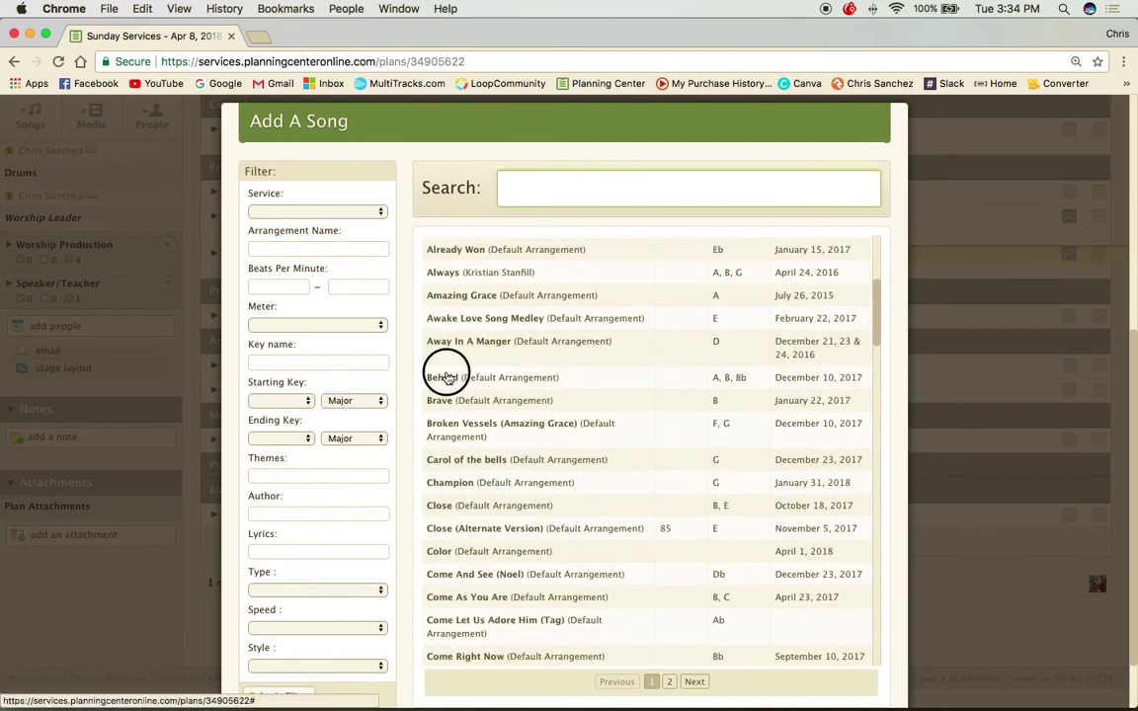
pyautogui.click(367, 324)
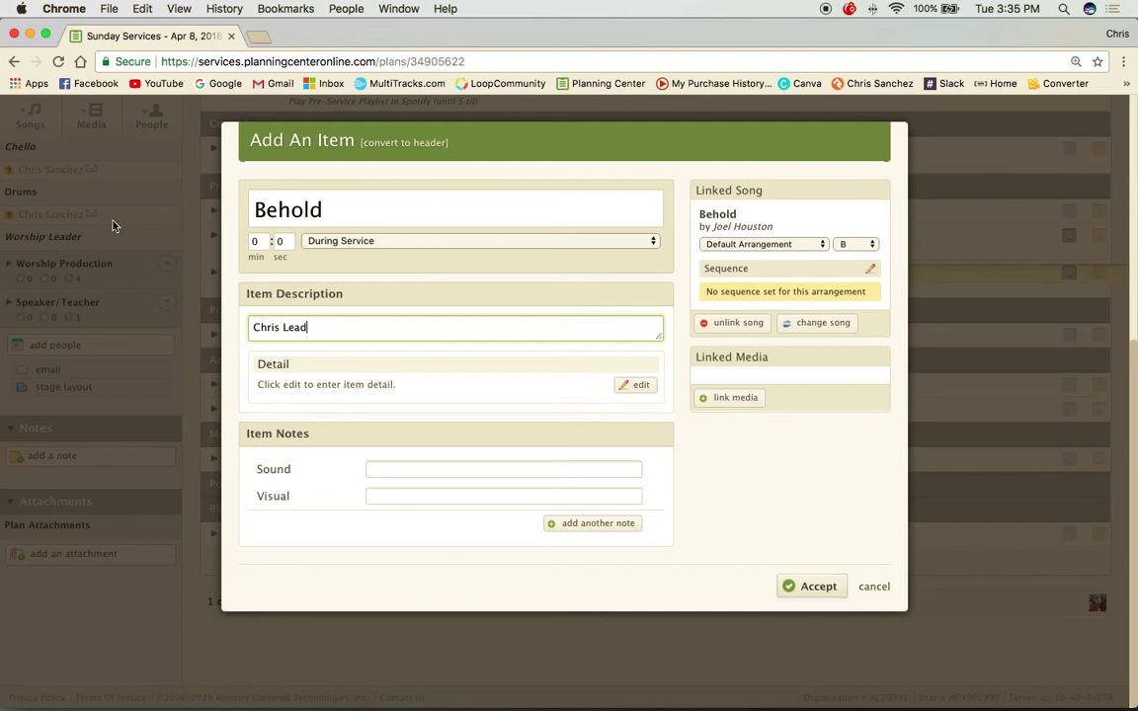
pyautogui.click(250, 243)
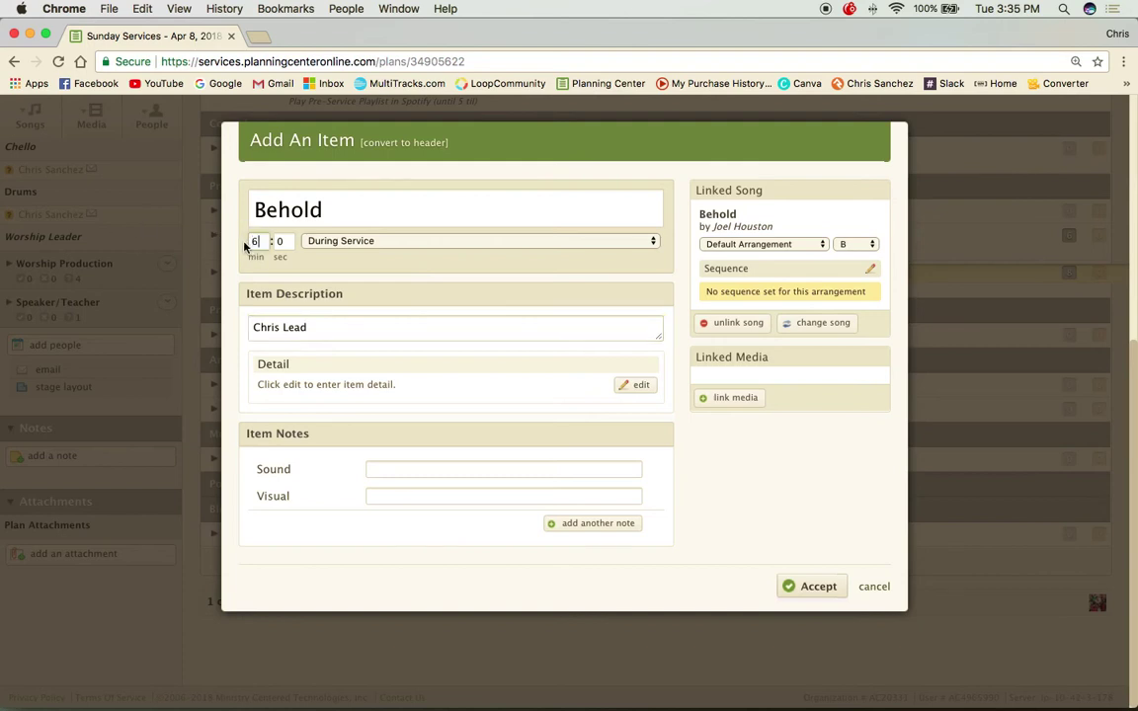
pyautogui.click(816, 589)
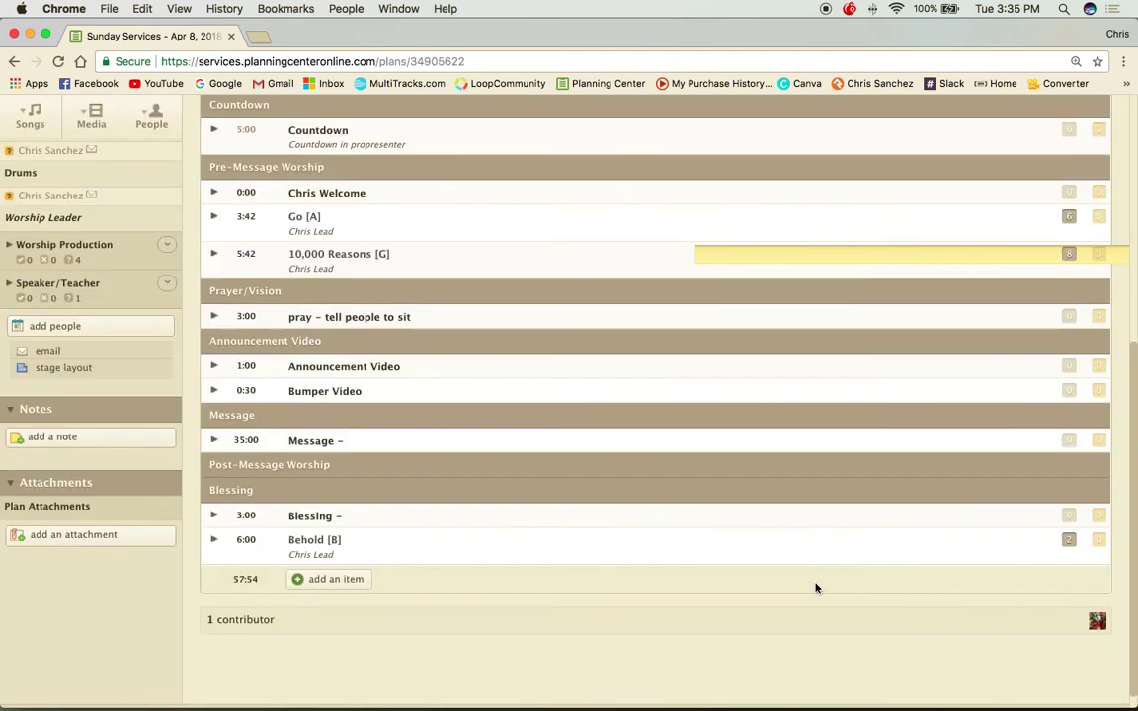
# Move Behold under Post-Message Worship and delete it from the plan
pyautogui.moveTo(584, 550); pyautogui.dragTo(582, 493)
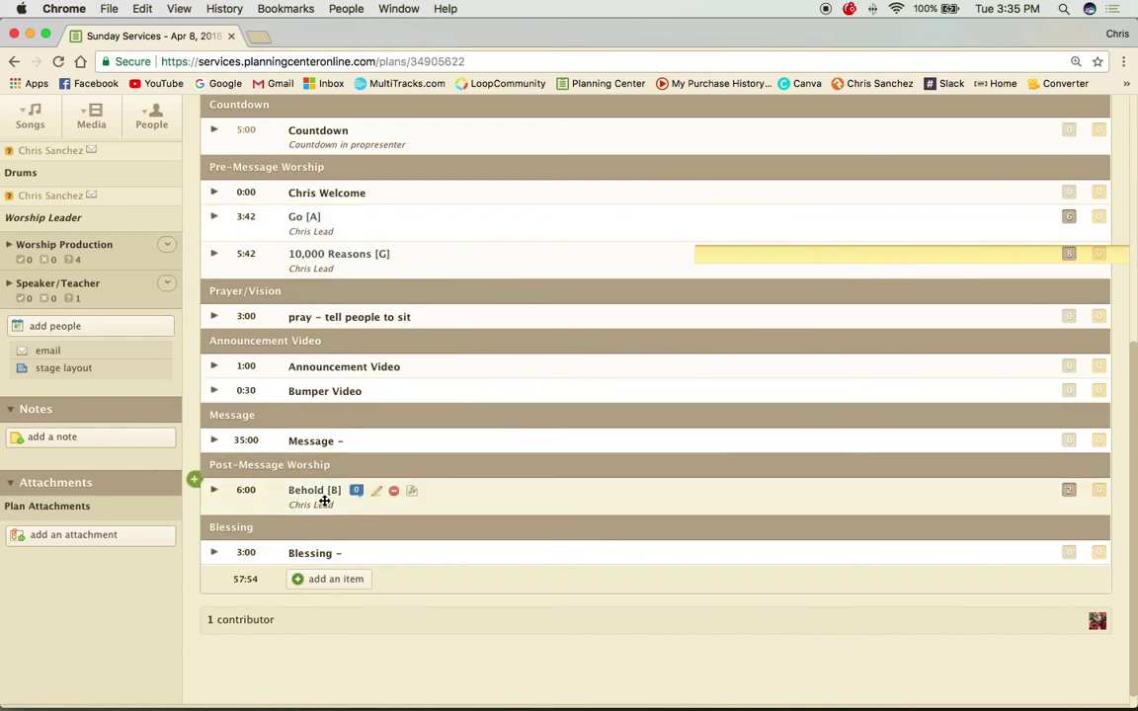
pyautogui.click(394, 492)
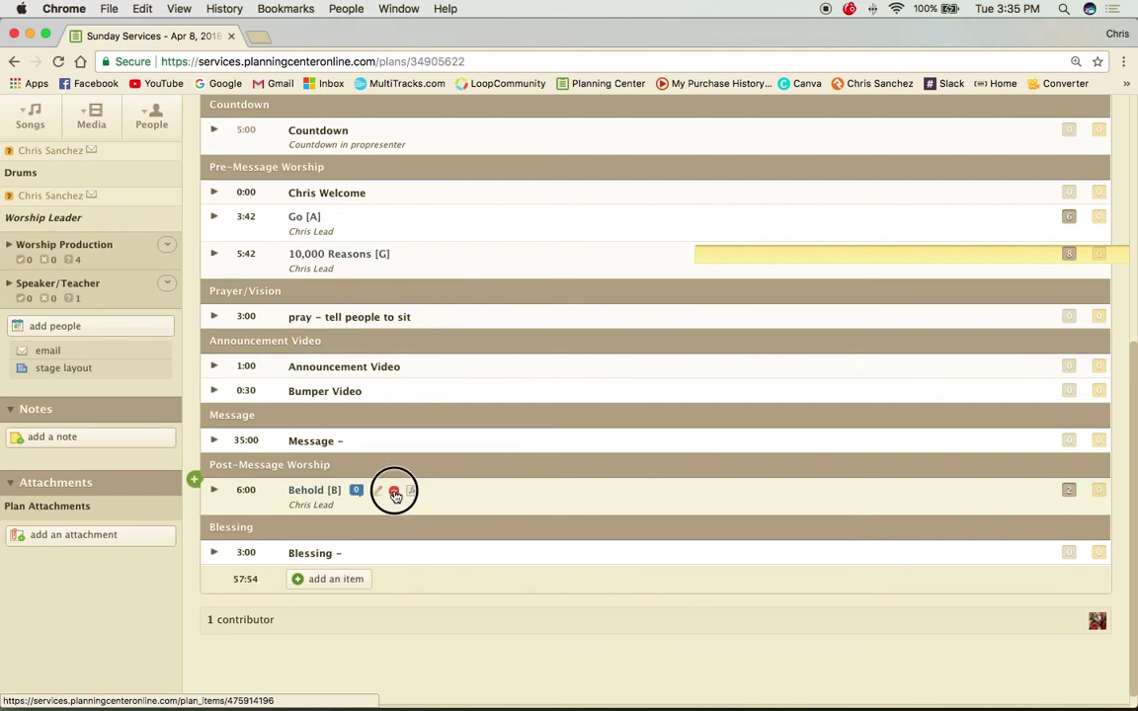
pyautogui.click(722, 174)
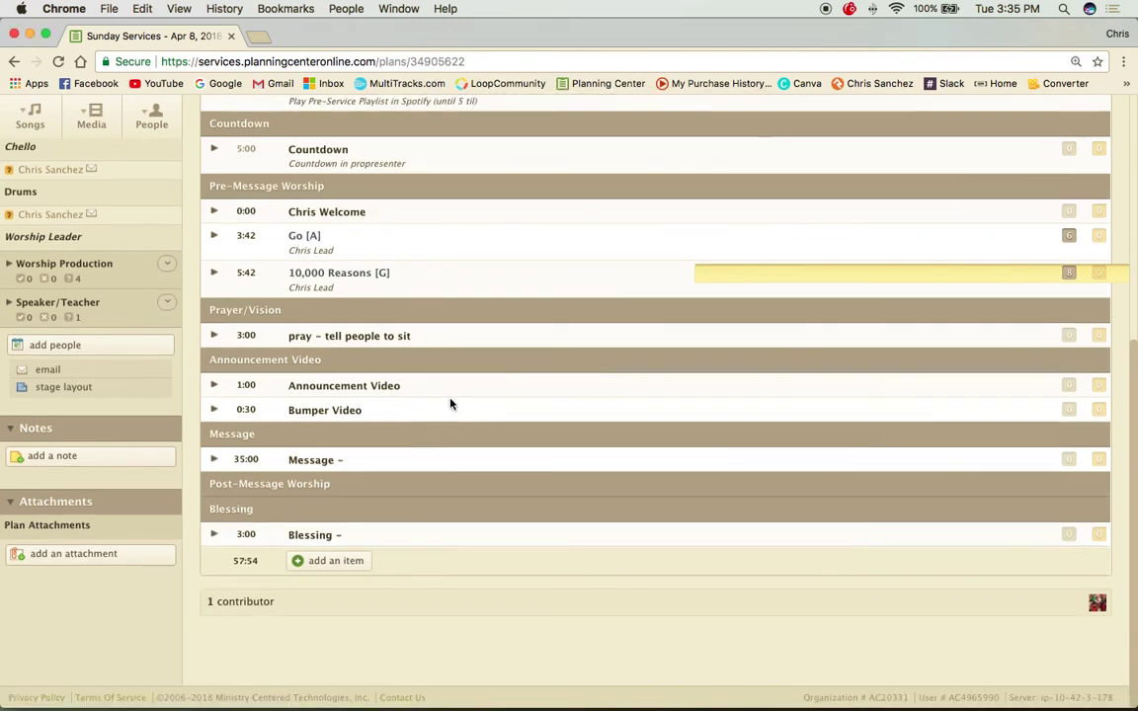
# Start adding another song item, search for "color", and choose Color in the default arrangement
pyautogui.click(331, 560)
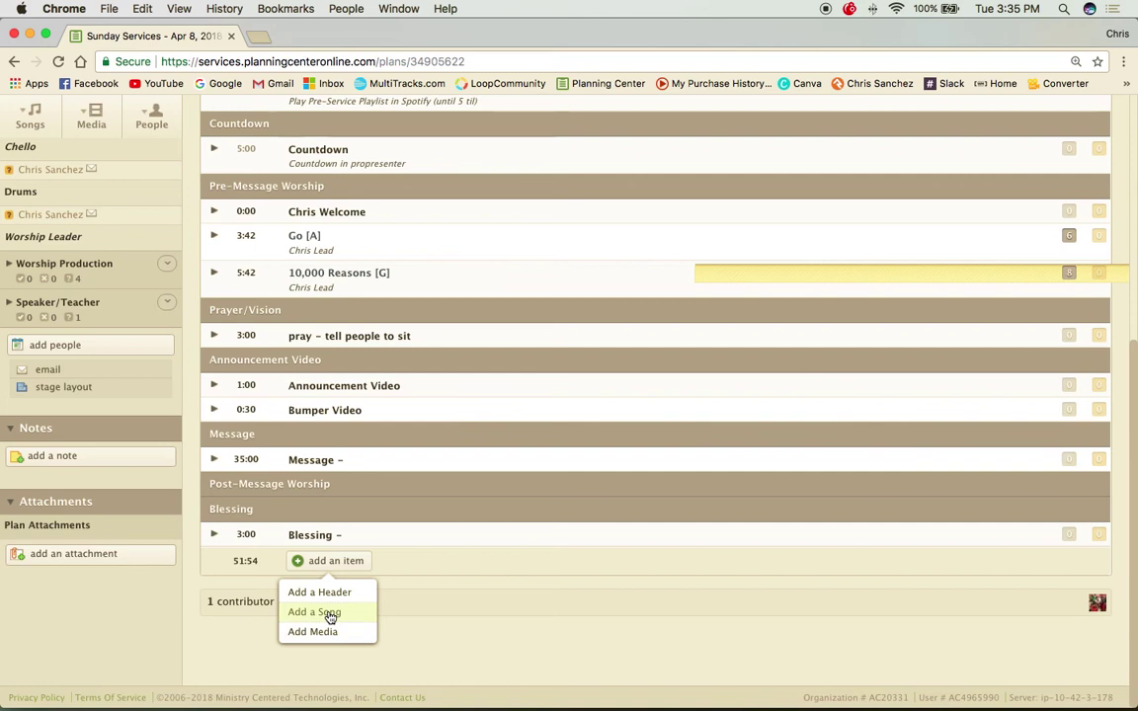
pyautogui.click(314, 612)
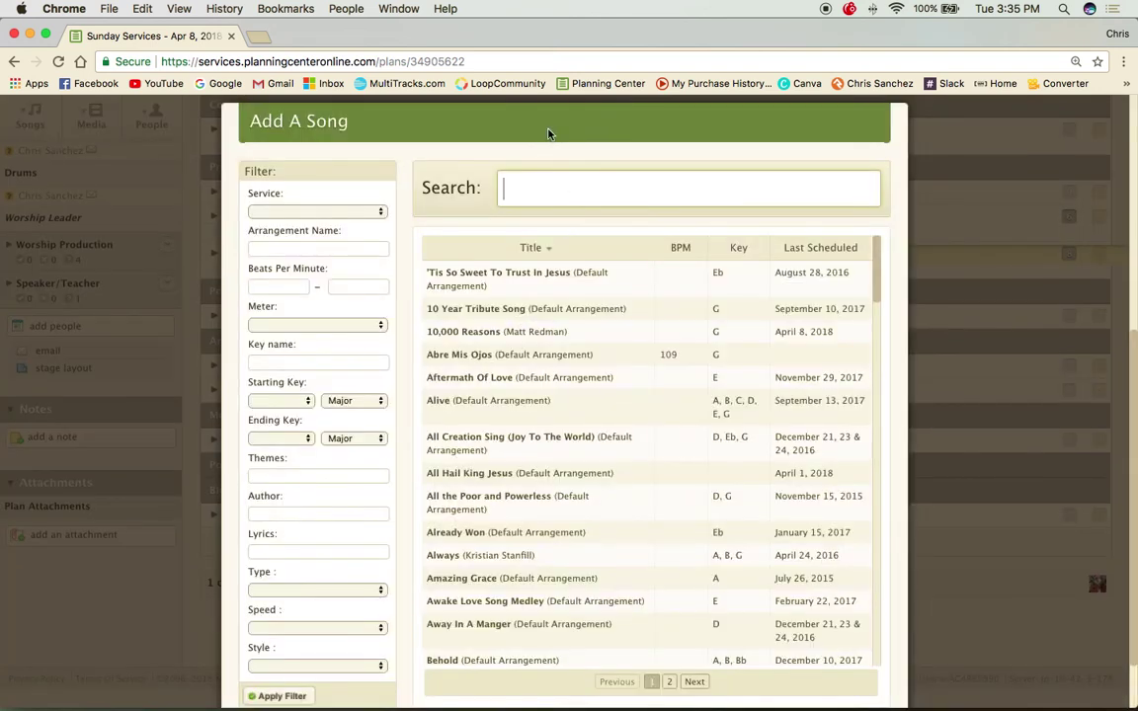
pyautogui.write('color')
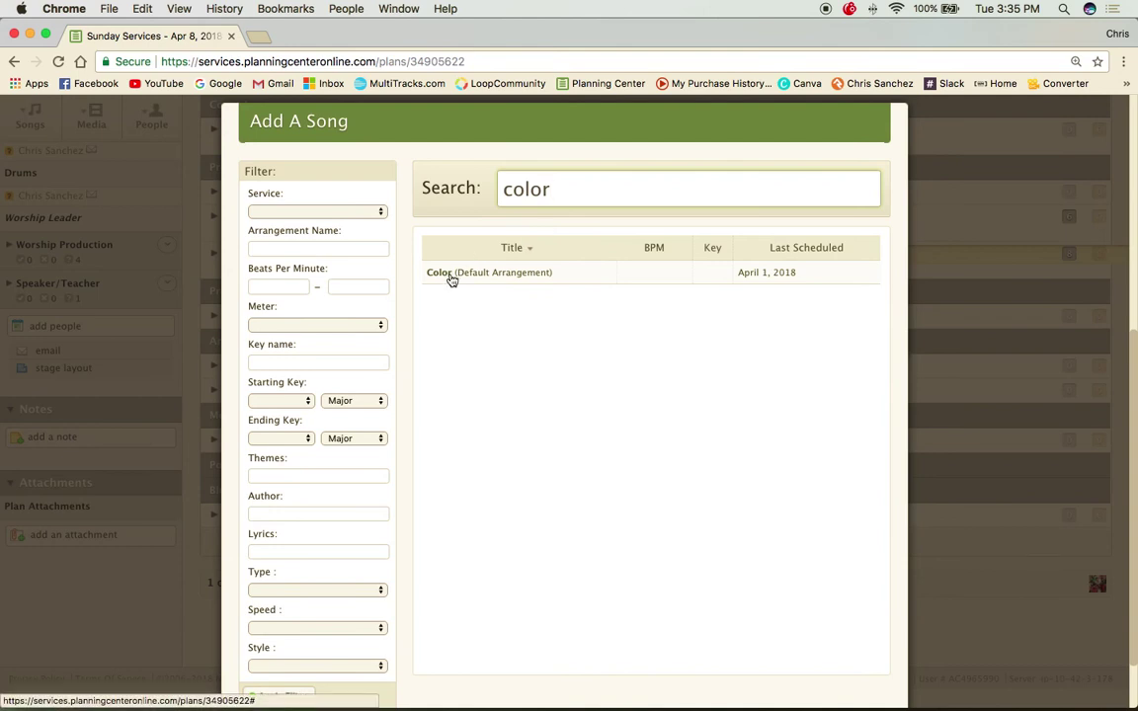
pyautogui.click(450, 276)
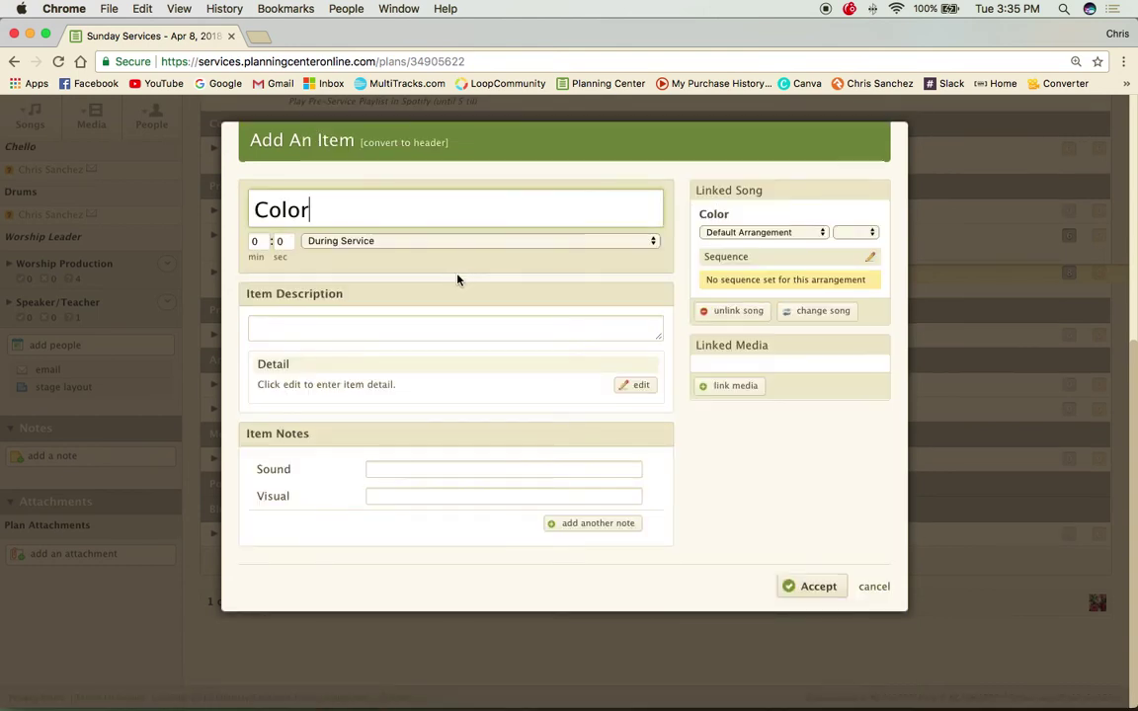
# Describe Color with the player's first name and "Keys", accept it, and move it under Post-Message Worship
pyautogui.click(417, 327)
pyautogui.write('Chris Keys')
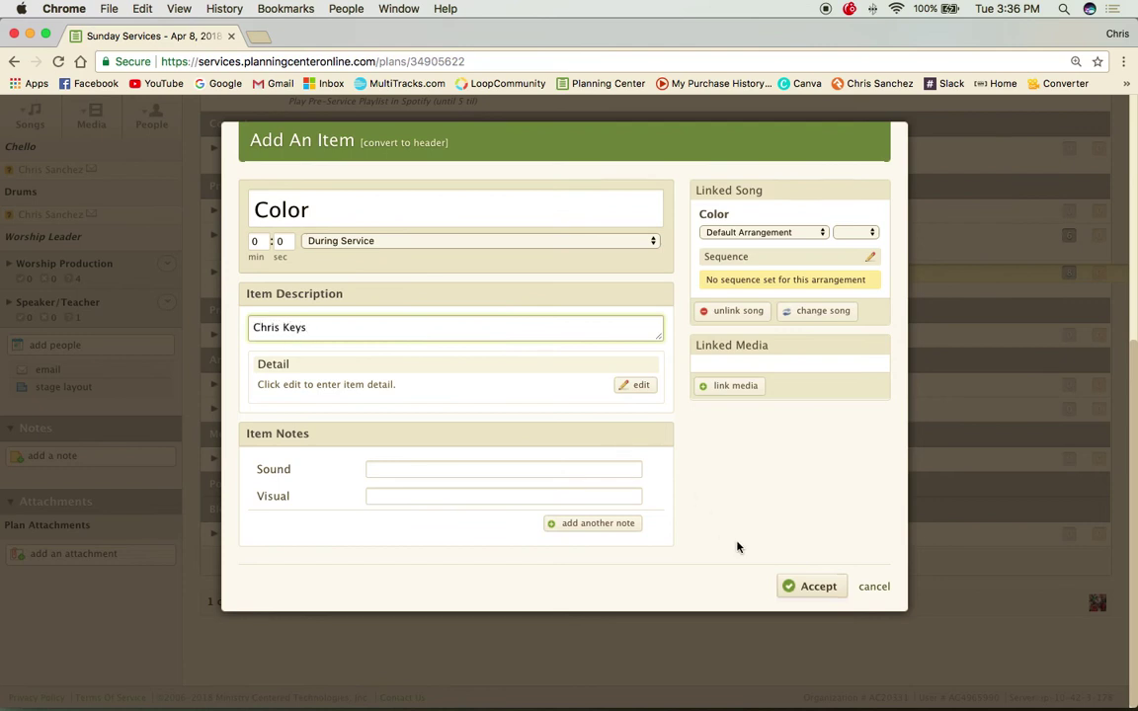
pyautogui.click(811, 589)
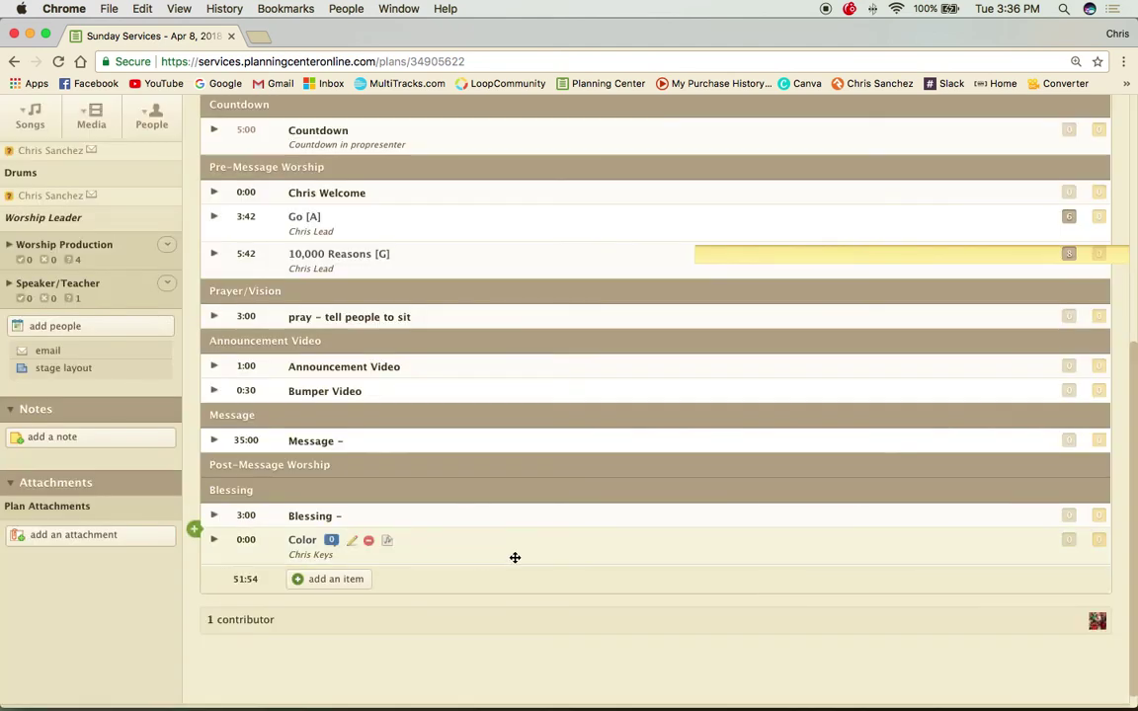
pyautogui.moveTo(515, 557); pyautogui.dragTo(512, 504)
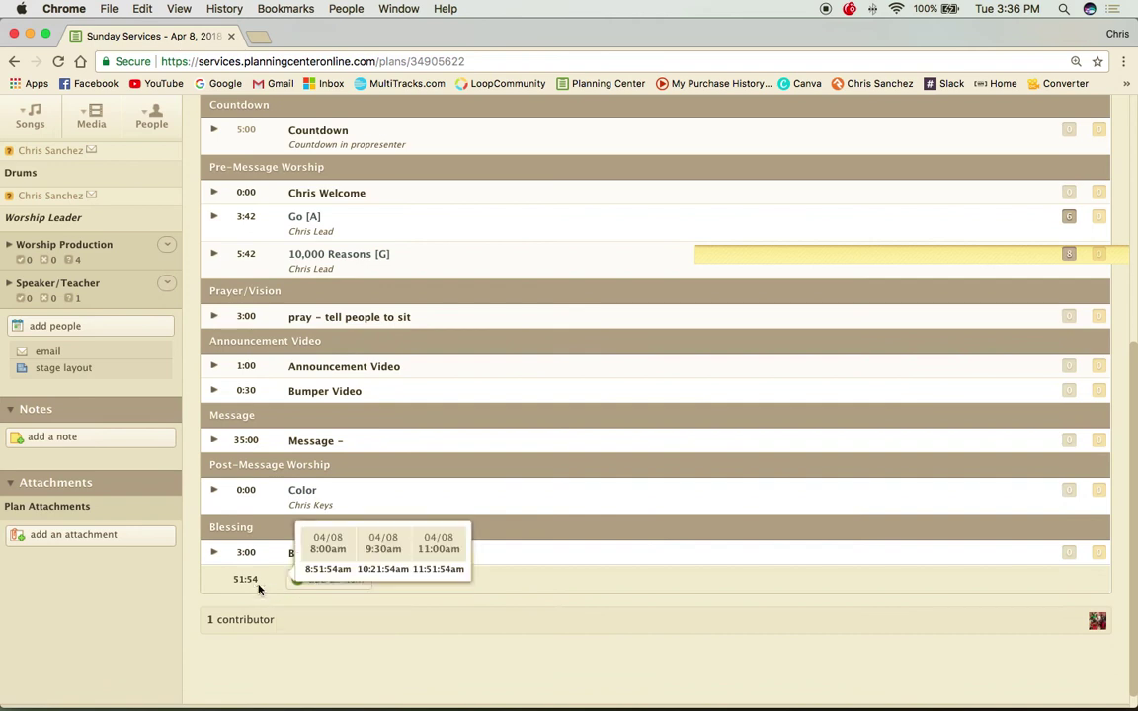
# Start adding another song item and choose O Come To The Altar in the default arrangement
pyautogui.moveTo(331, 579)
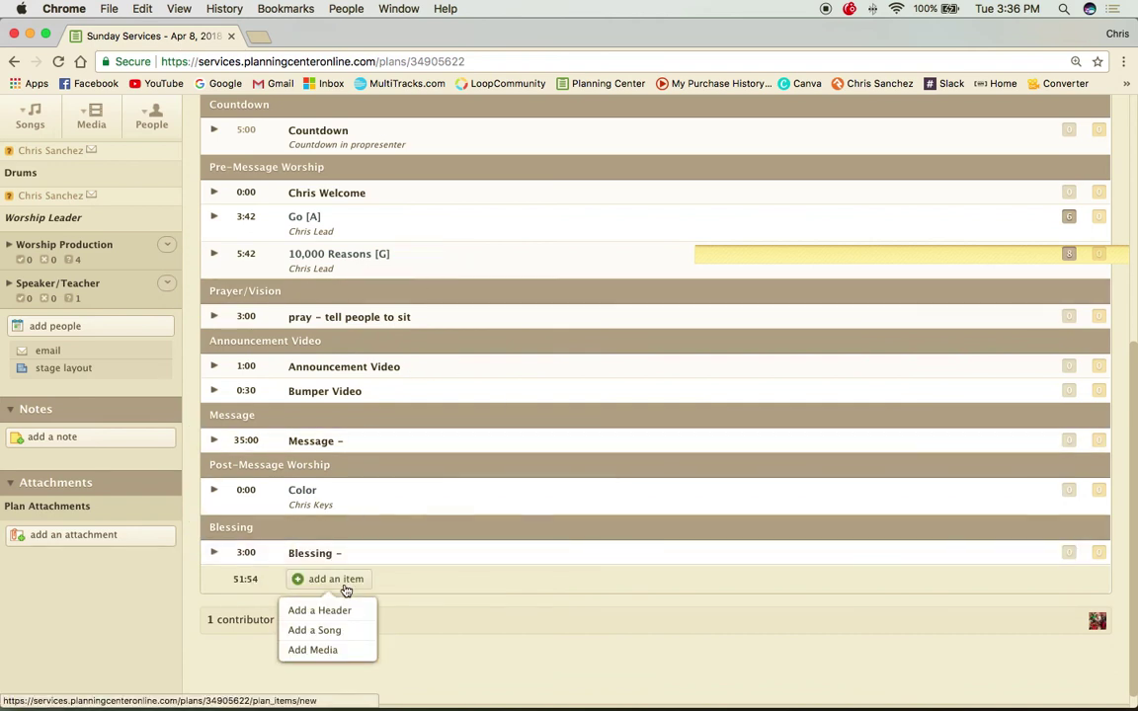
pyautogui.click(334, 629)
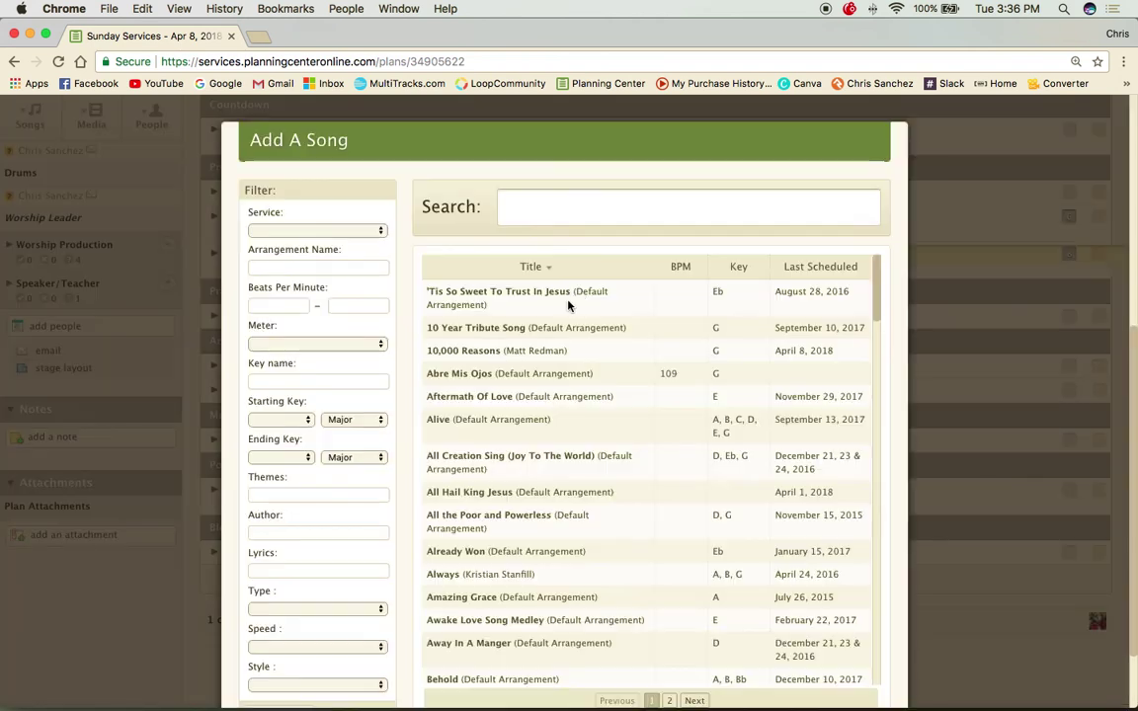
pyautogui.scroll(-15, 535, 589)
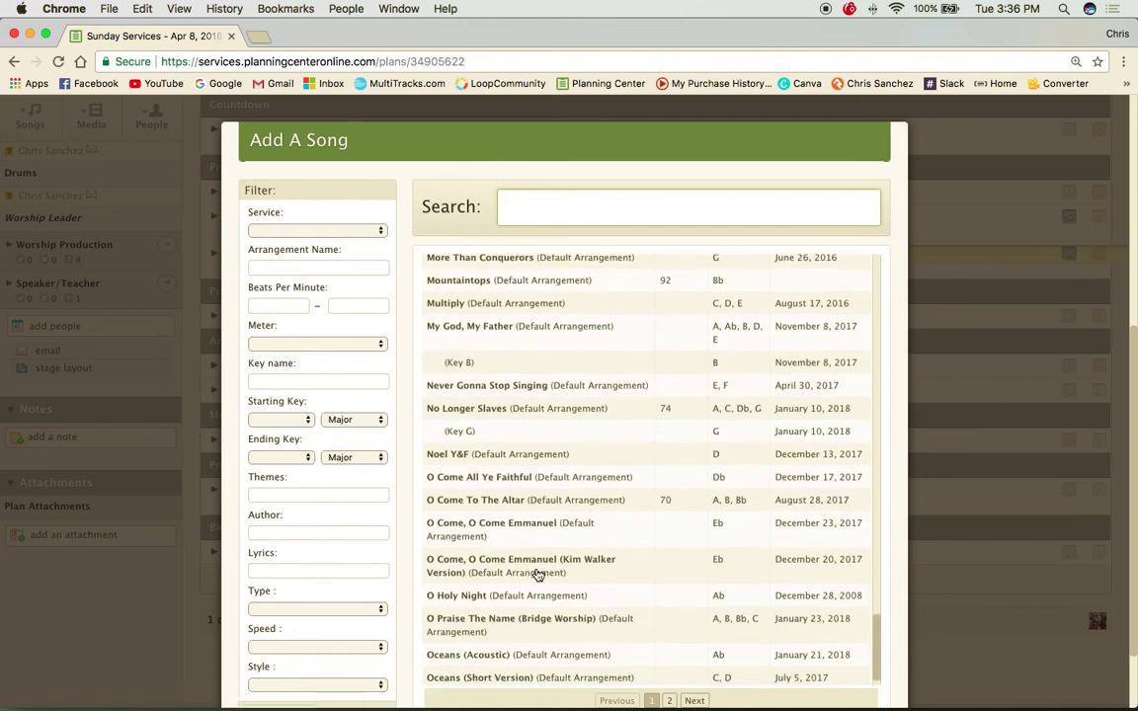
pyautogui.click(500, 500)
# Describe O Come To The Altar with the leader's first name and "Lead", accept it, and move it below 10,000 Reasons
pyautogui.click(356, 334)
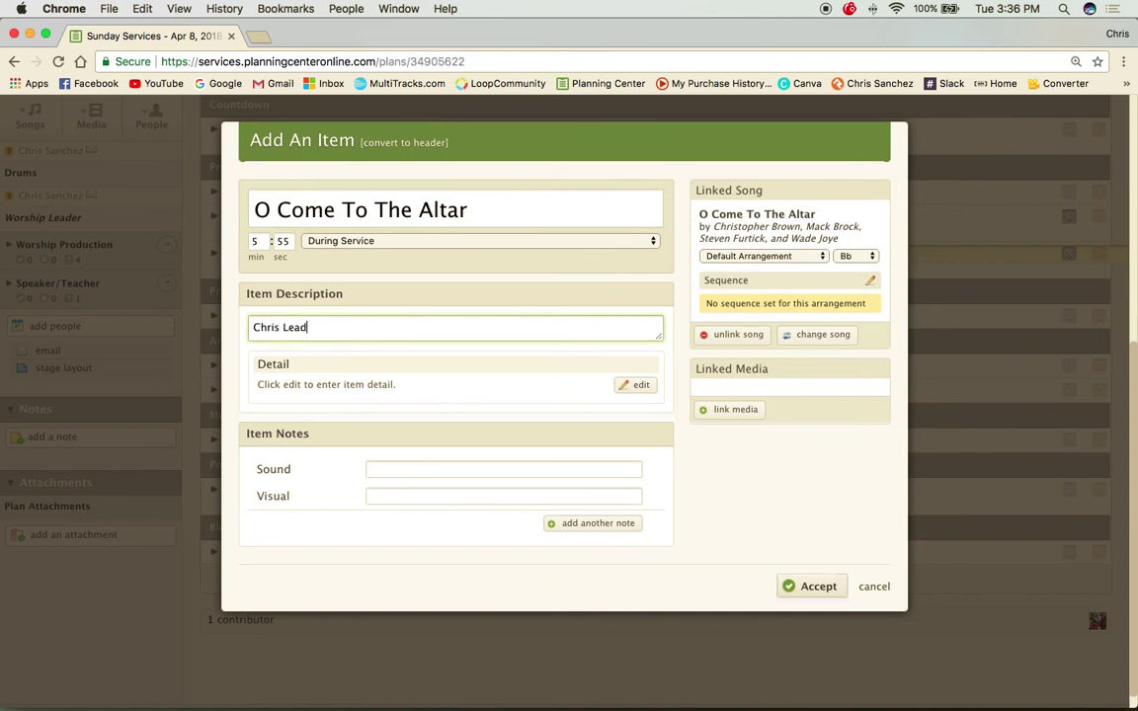
pyautogui.press('Return')
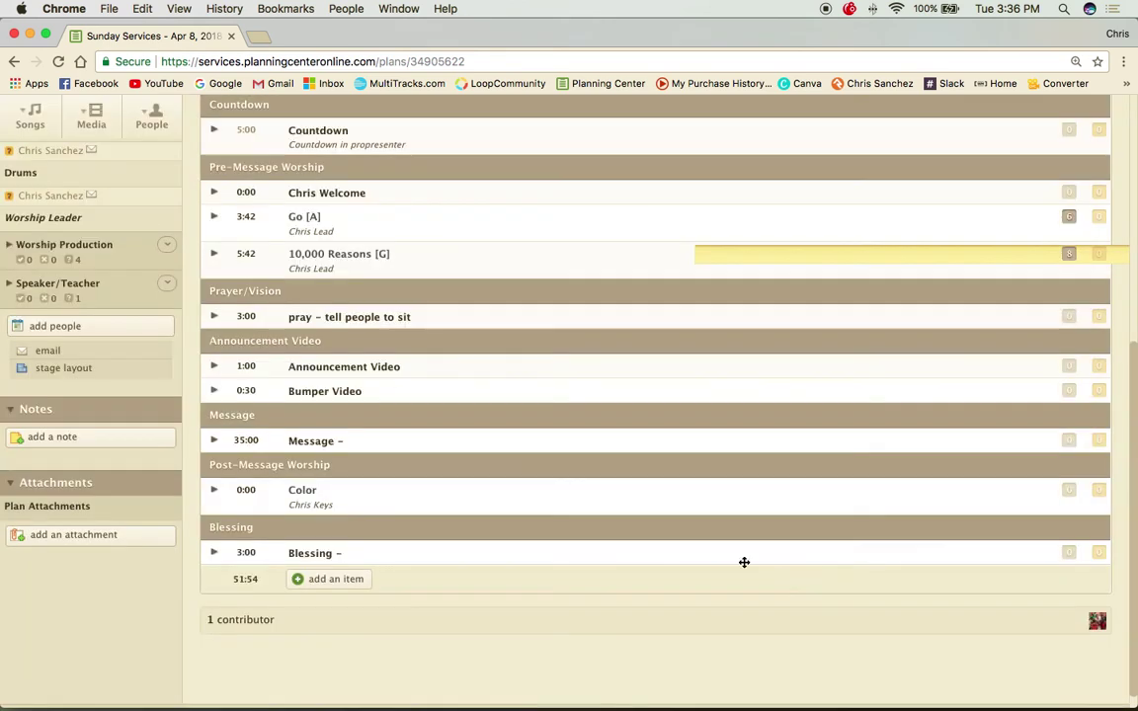
pyautogui.moveTo(612, 587); pyautogui.dragTo(597, 292)
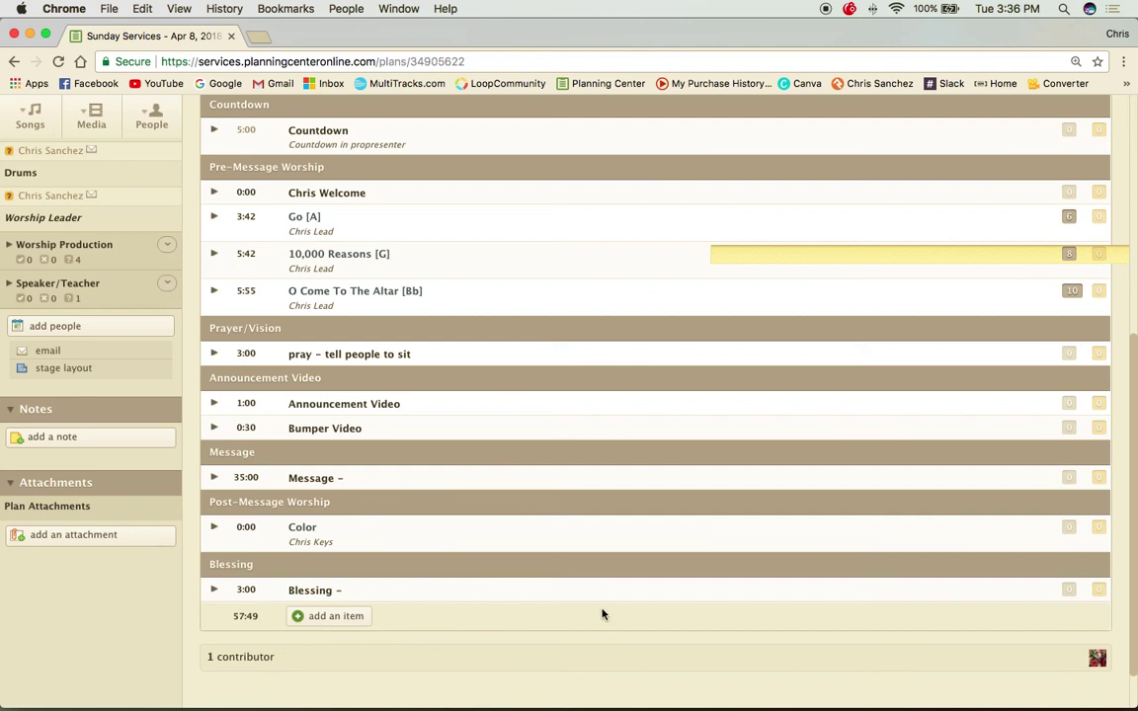
# Start a new plan time of type Other Time and name it "Gear Setup"
pyautogui.scroll(2, 600, 603)
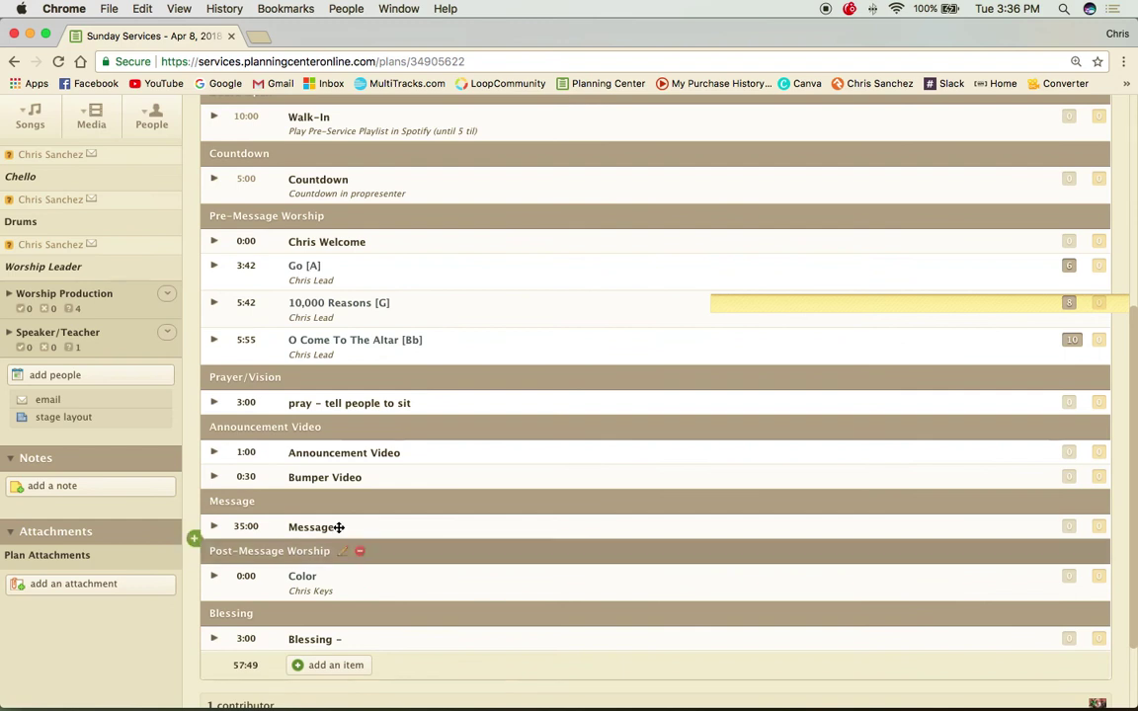
pyautogui.scroll(2, 85, 241)
pyautogui.scroll(5, 89, 233)
pyautogui.scroll(1, 103, 248)
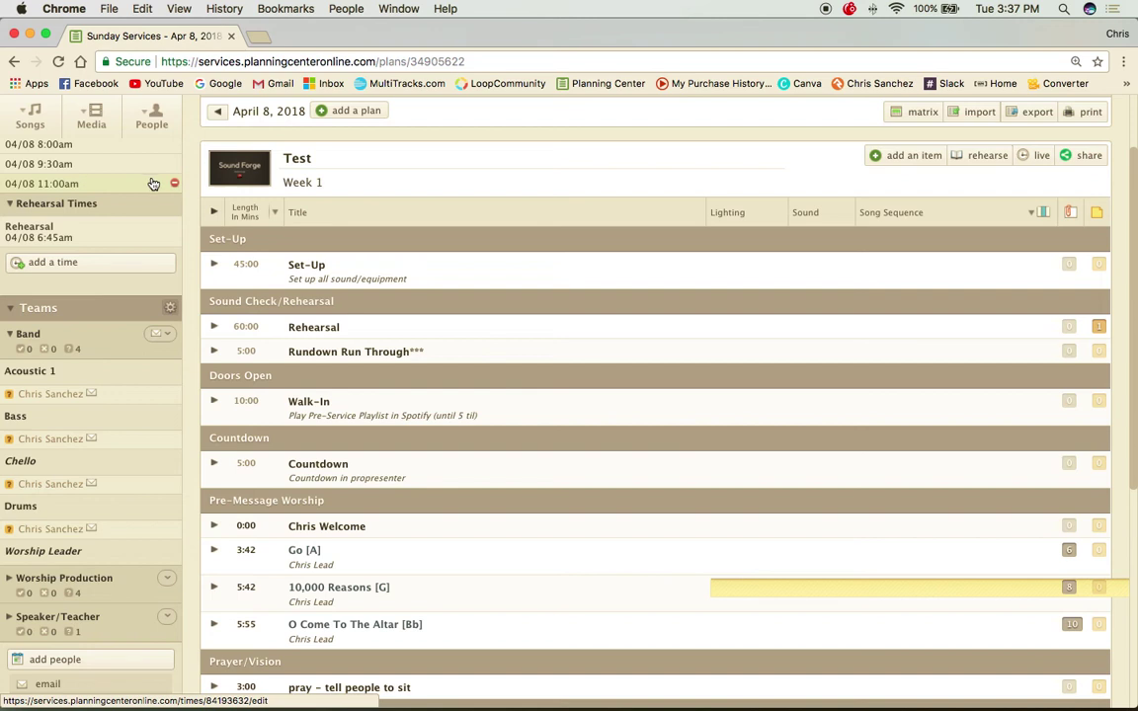
pyautogui.scroll(3, 152, 183)
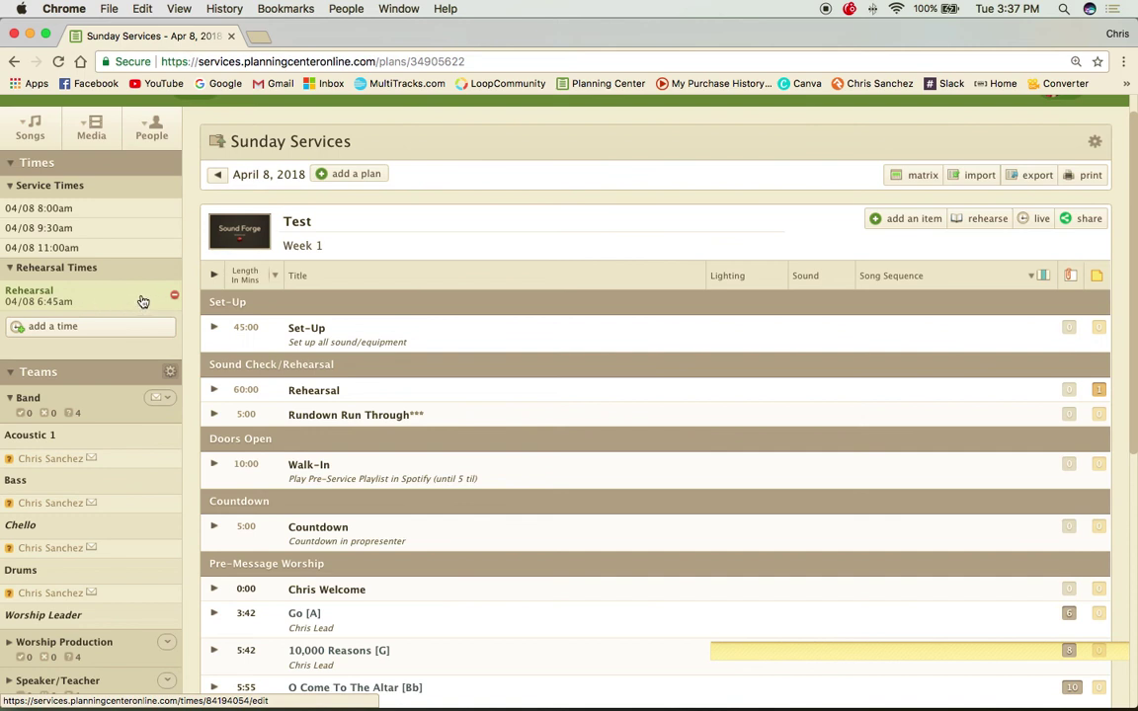
pyautogui.click(83, 331)
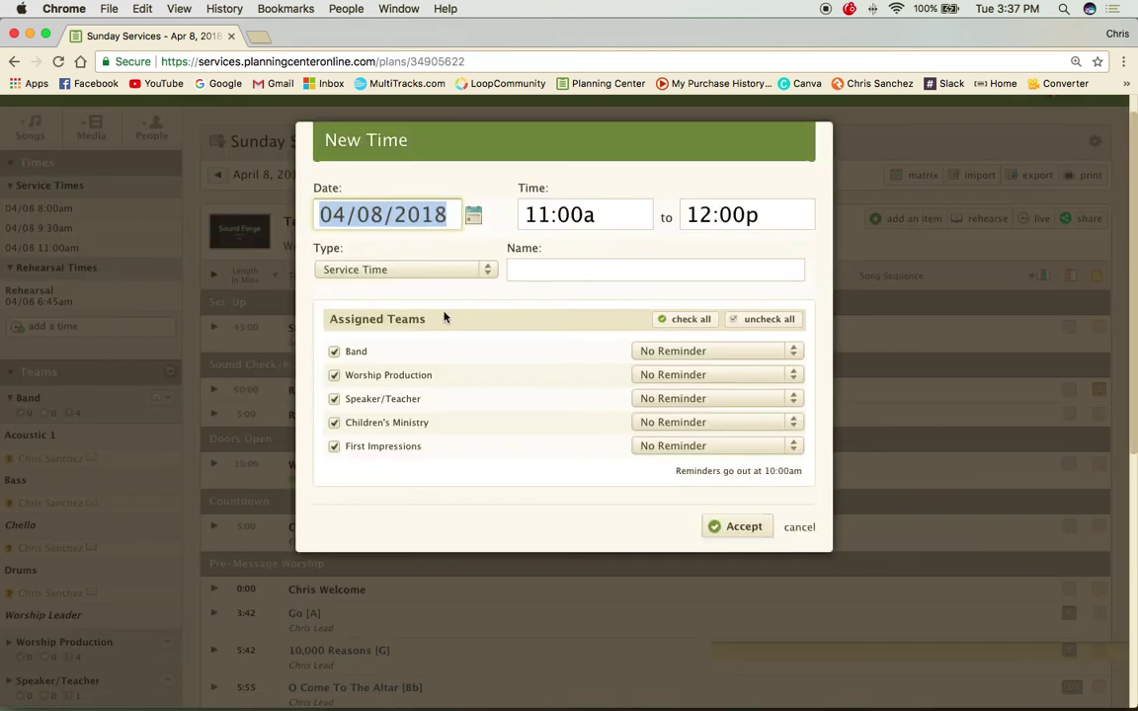
pyautogui.click(487, 272)
pyautogui.click(391, 298)
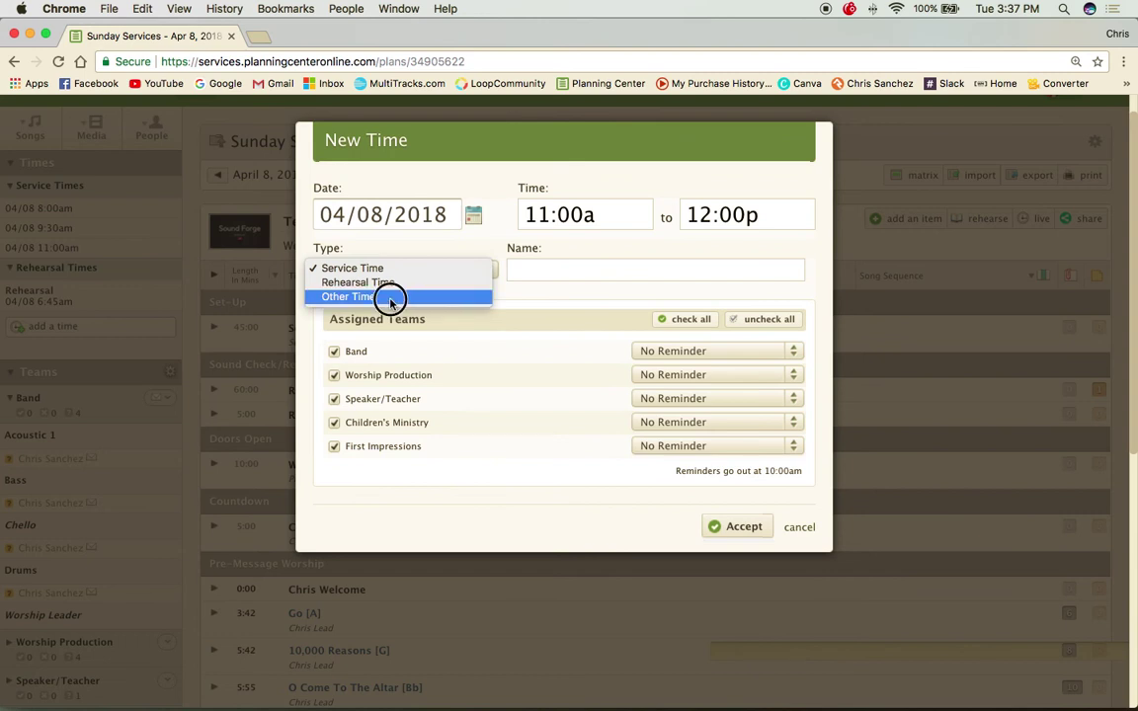
pyautogui.click(564, 272)
pyautogui.write('Setup')
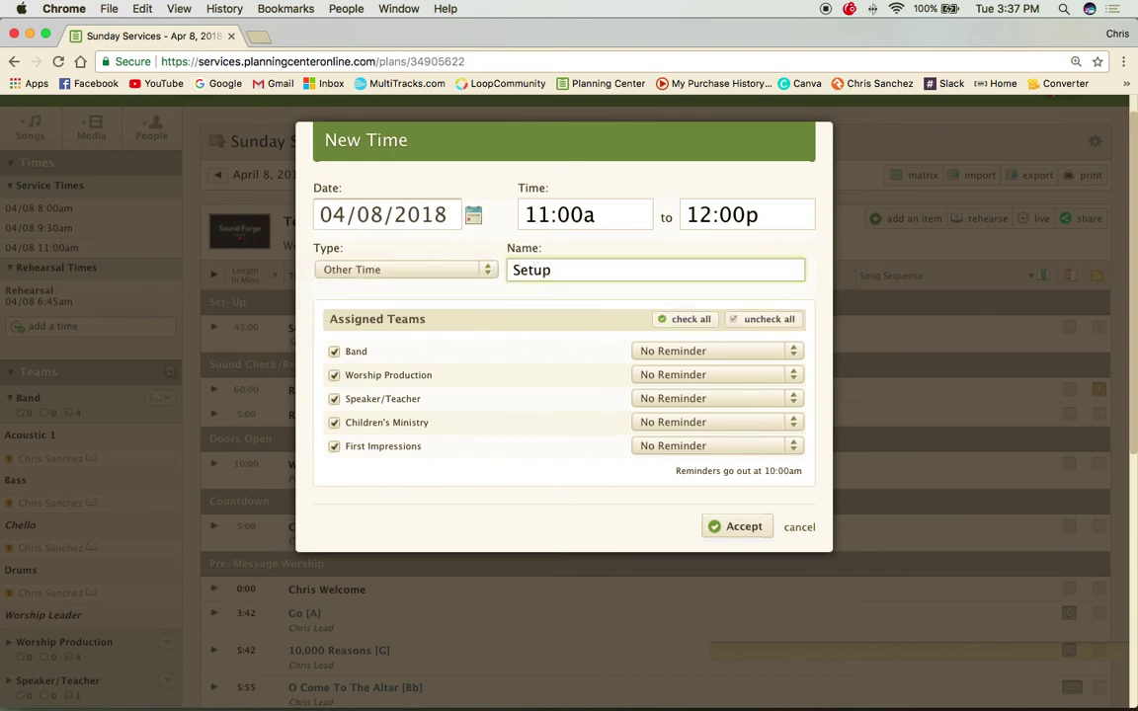
pyautogui.click(512, 270)
pyautogui.write('I')
pyautogui.write('Gear')
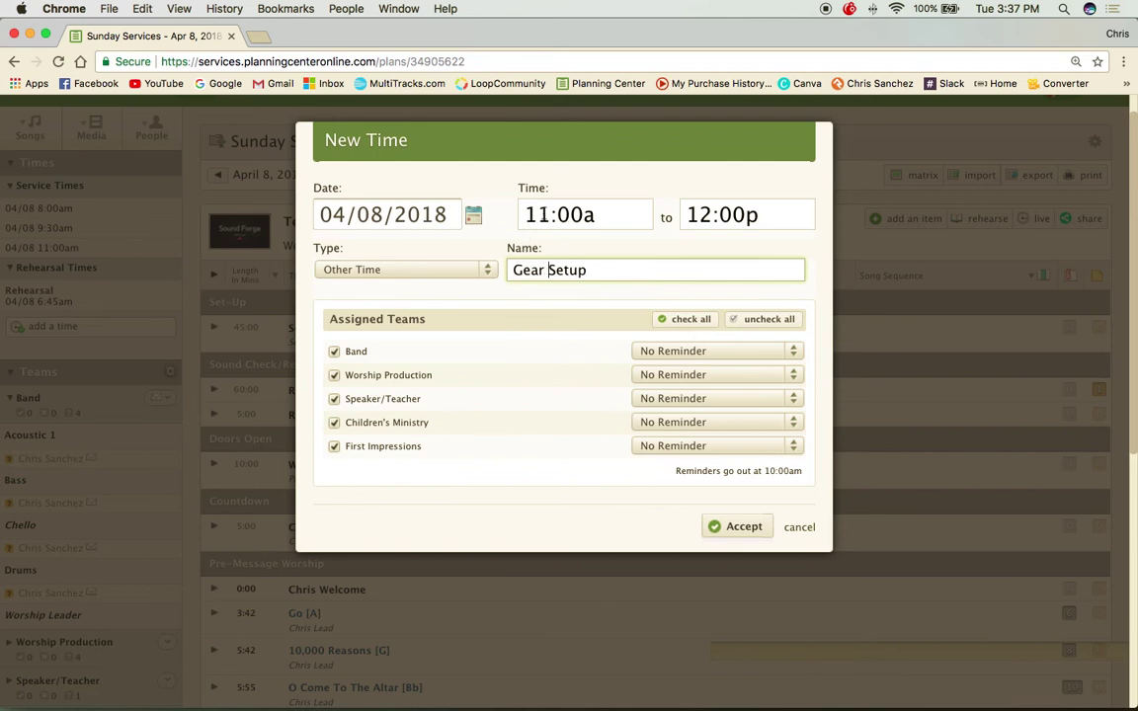
# Set the Gear Setup time to run from 6:30a to 6:45a and accept it
pyautogui.click(526, 214)
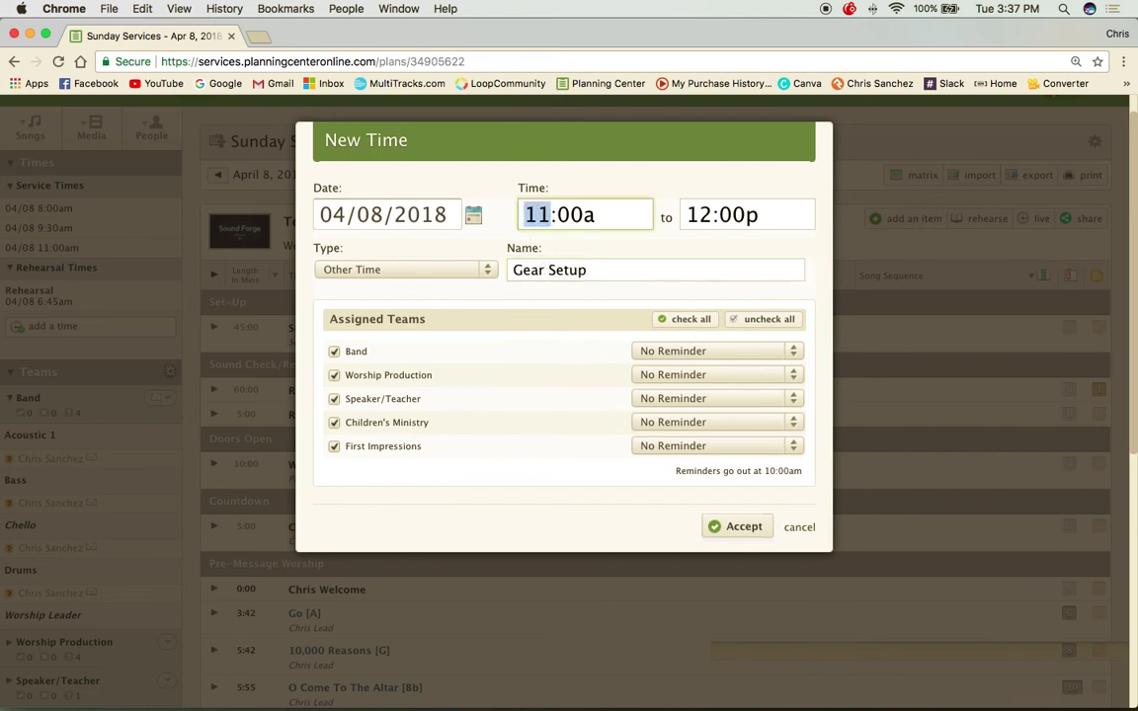
pyautogui.write('6')
pyautogui.write('3')
pyautogui.click(682, 215)
pyautogui.write('6')
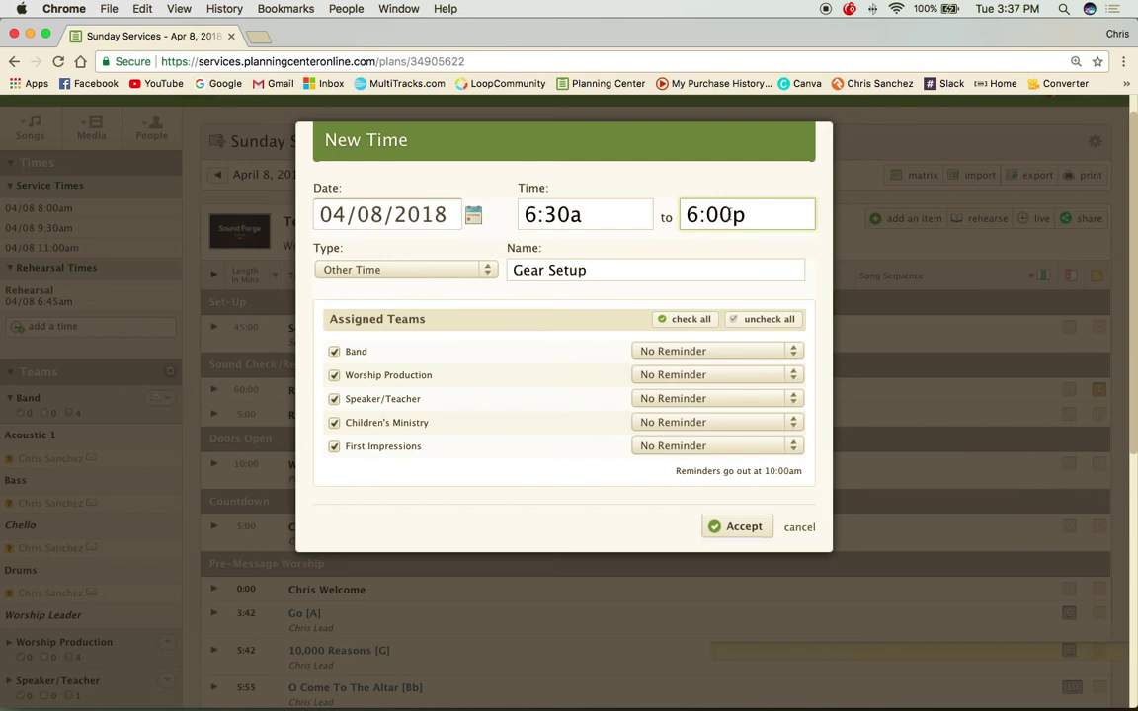
pyautogui.click(719, 215)
pyautogui.write('45a')
pyautogui.click(739, 528)
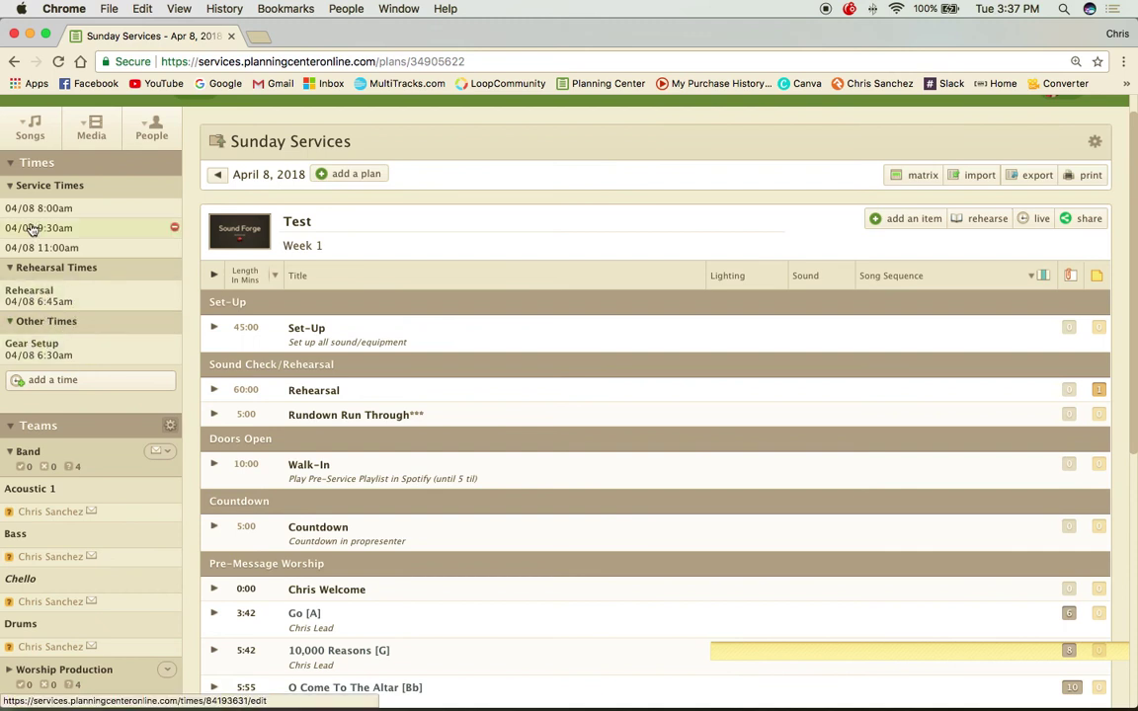
# Review the plan's times, scheduled teams and order of service
pyautogui.scroll(-3, 62, 440)
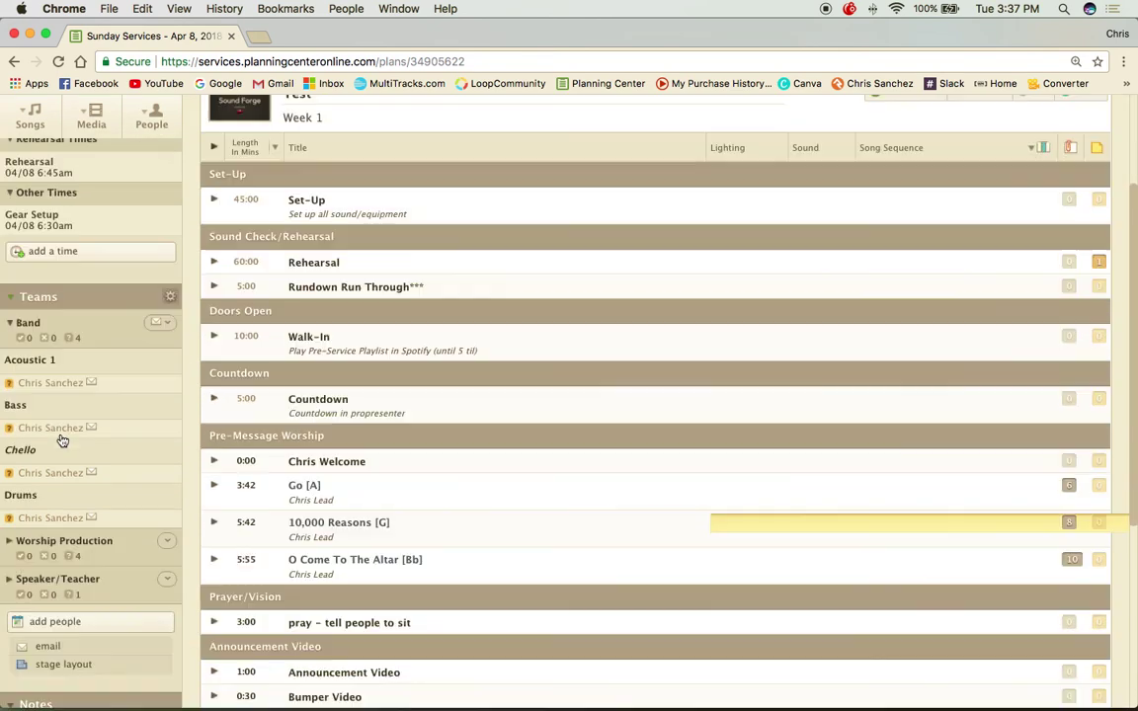
pyautogui.scroll(-5, 39, 440)
pyautogui.scroll(4, 86, 436)
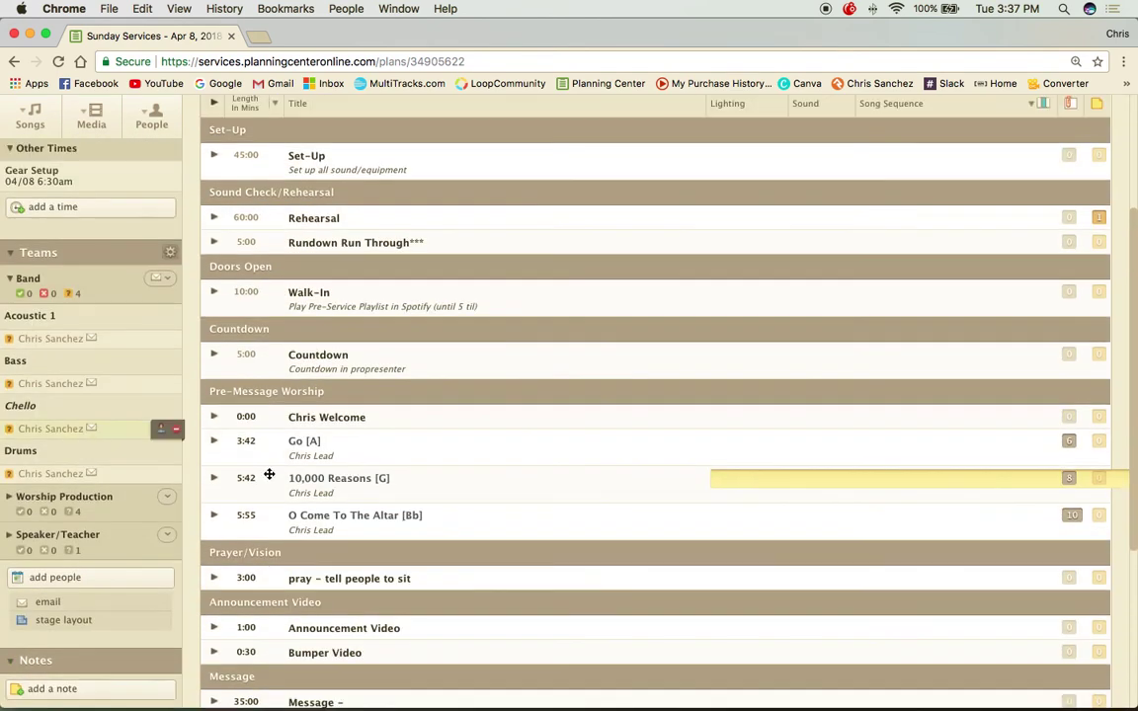
pyautogui.scroll(3, 70, 422)
pyautogui.scroll(-3, 71, 422)
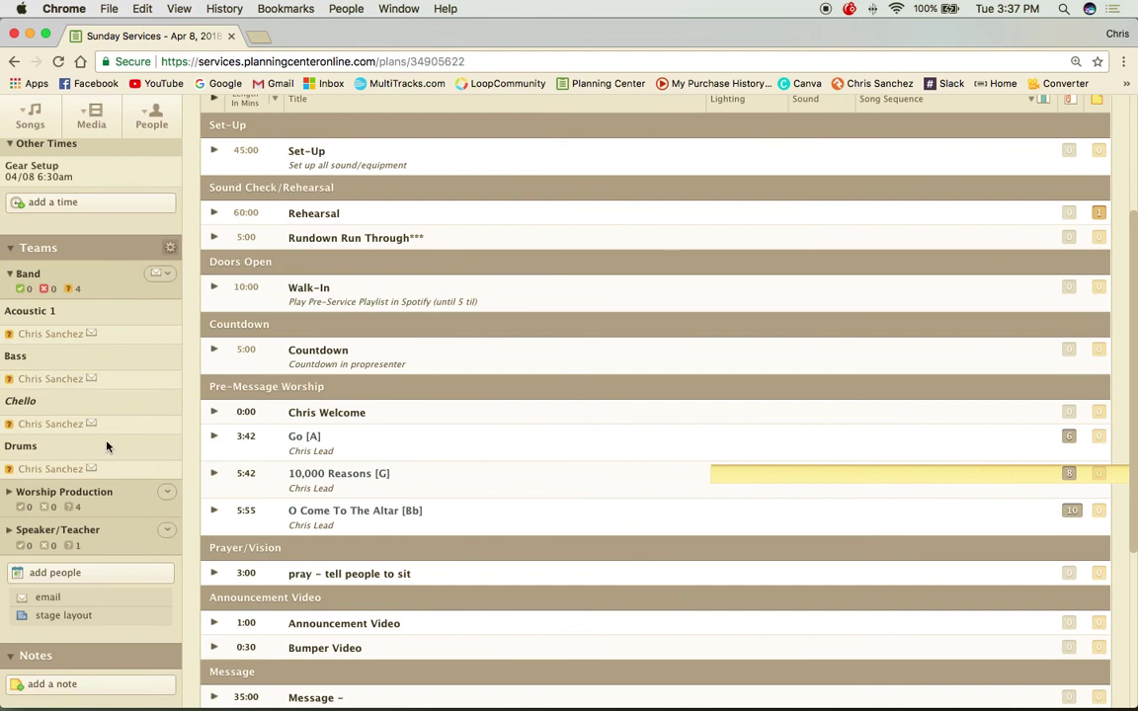
pyautogui.moveTo(266, 469)
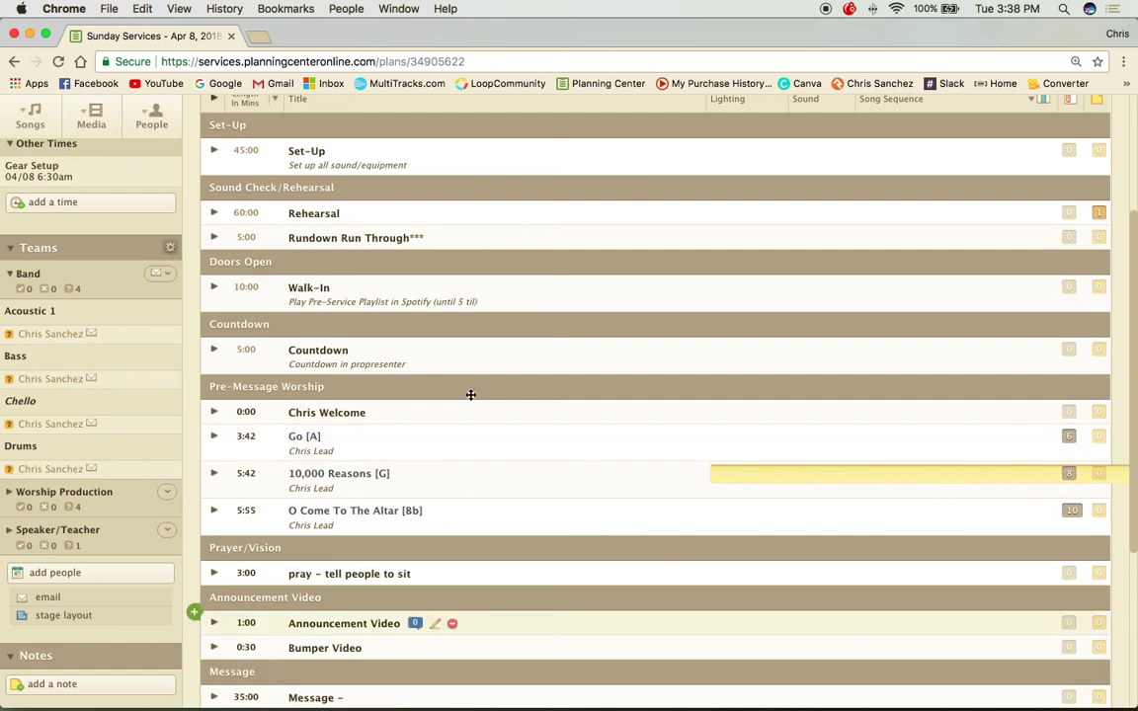
pyautogui.scroll(1, 96, 395)
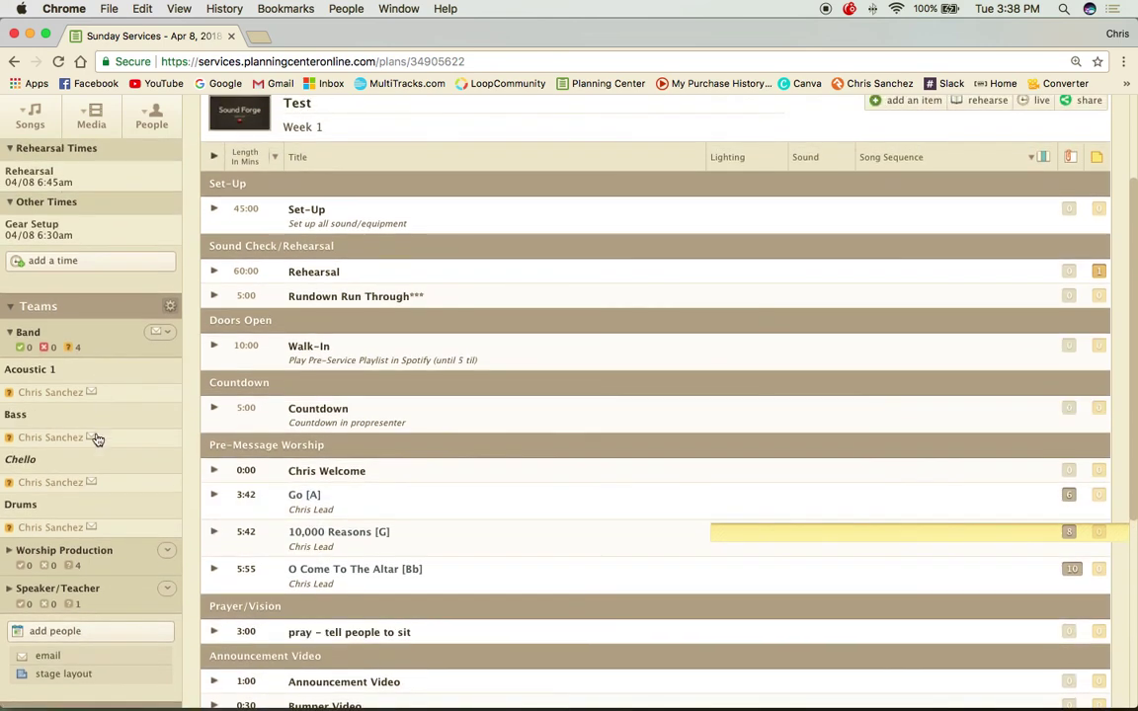
pyautogui.scroll(2, 81, 210)
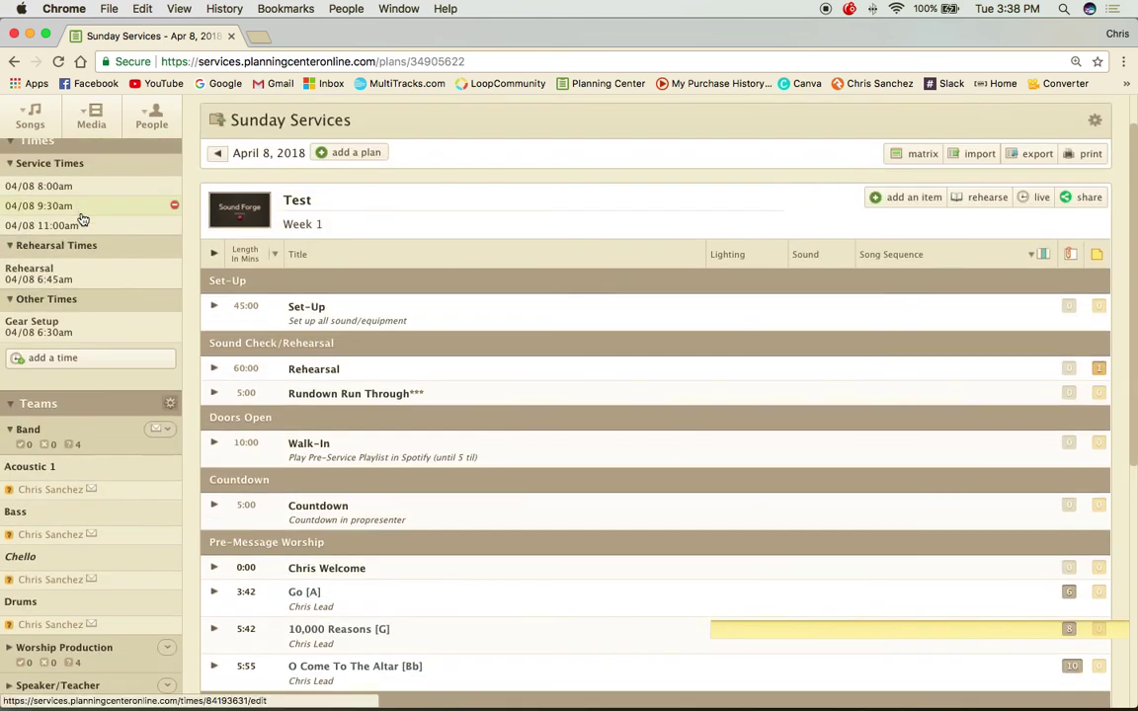
# Prepare an email to the Band using Prepared Notifications for all three service times, and accept the selection
pyautogui.scroll(-5, 84, 225)
pyautogui.scroll(-1, 85, 267)
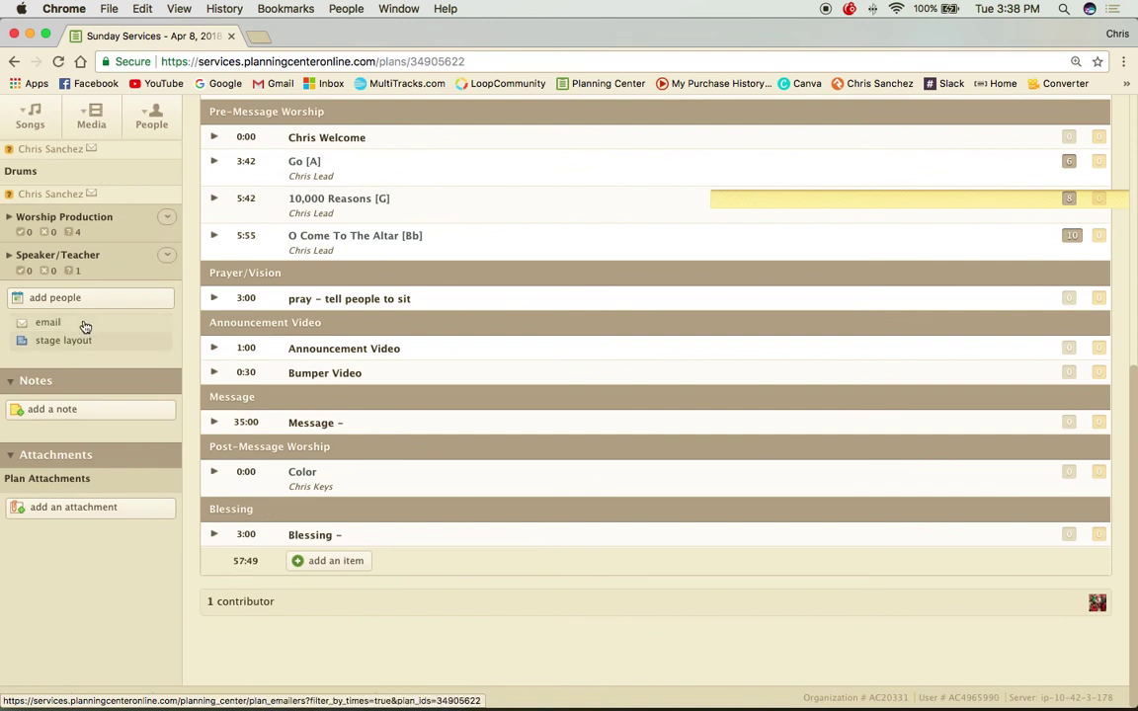
pyautogui.click(85, 324)
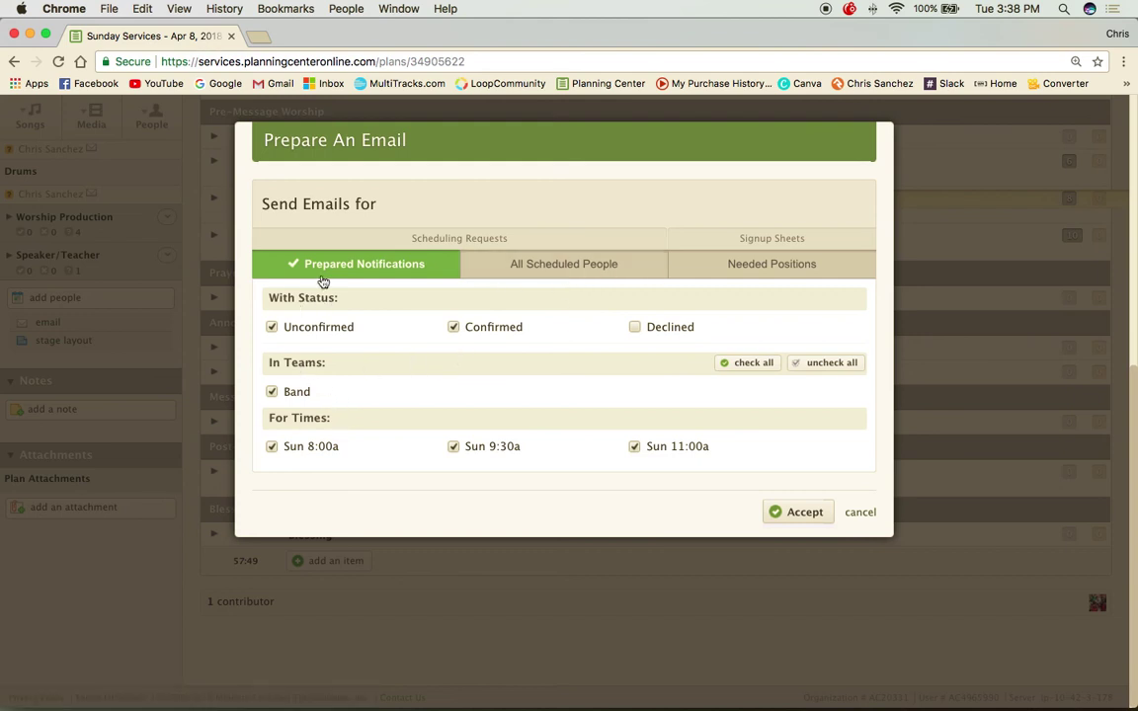
pyautogui.click(584, 267)
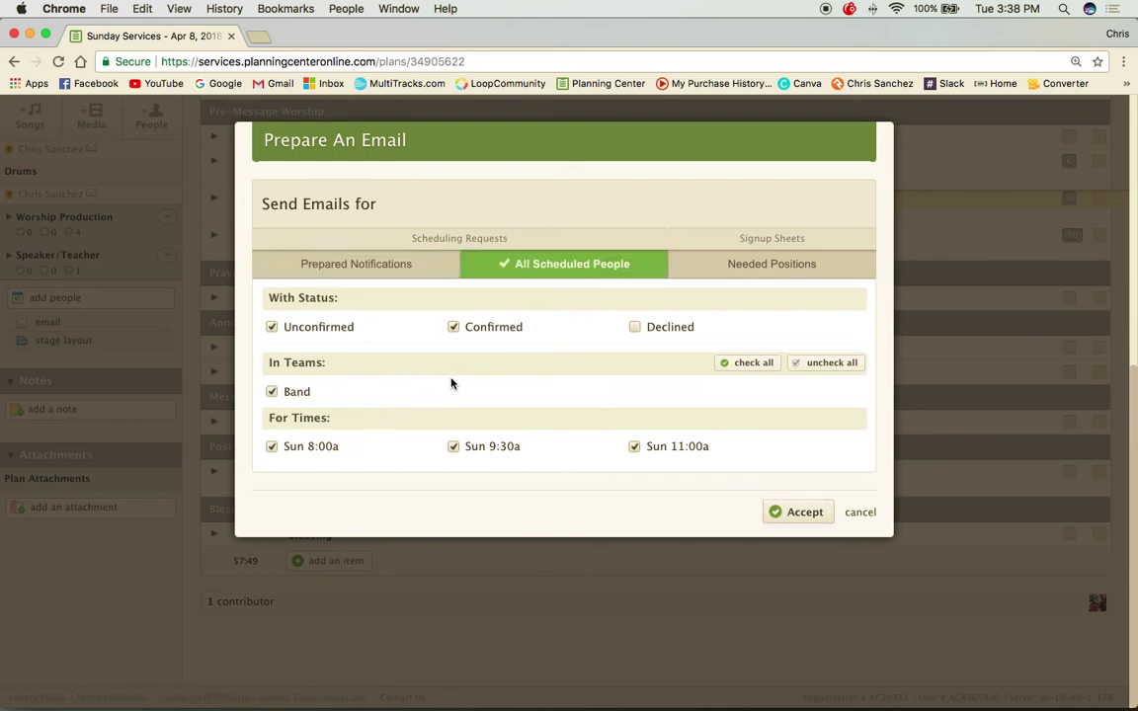
pyautogui.click(322, 263)
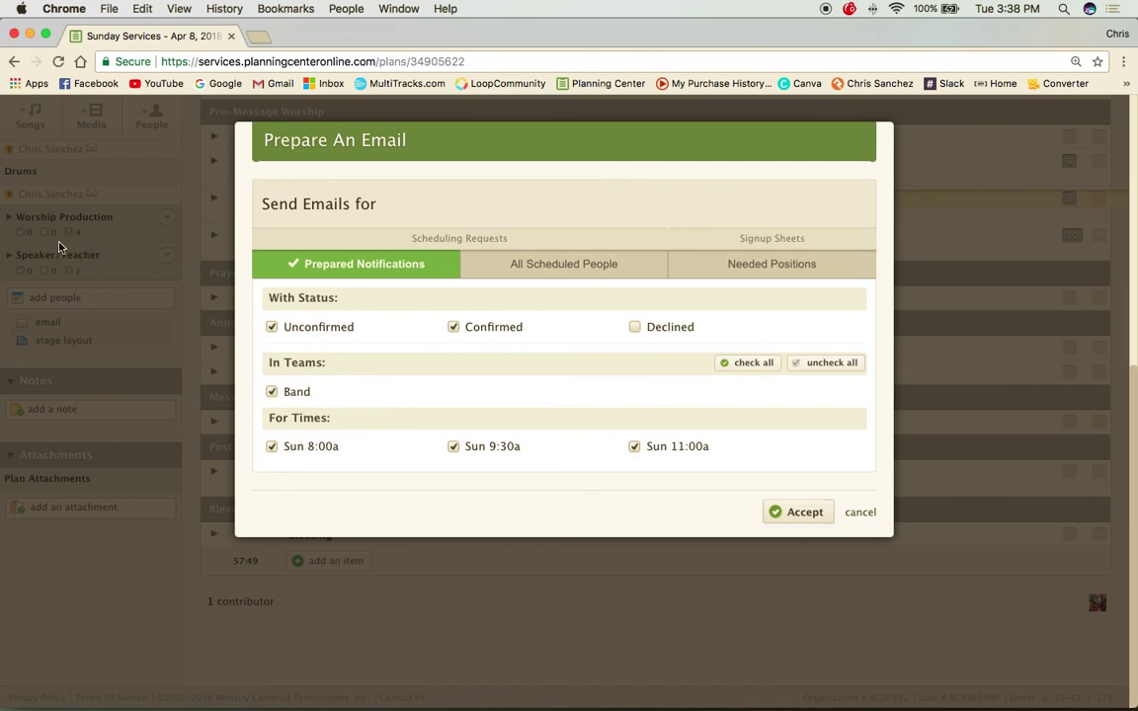
pyautogui.scroll(1, 51, 267)
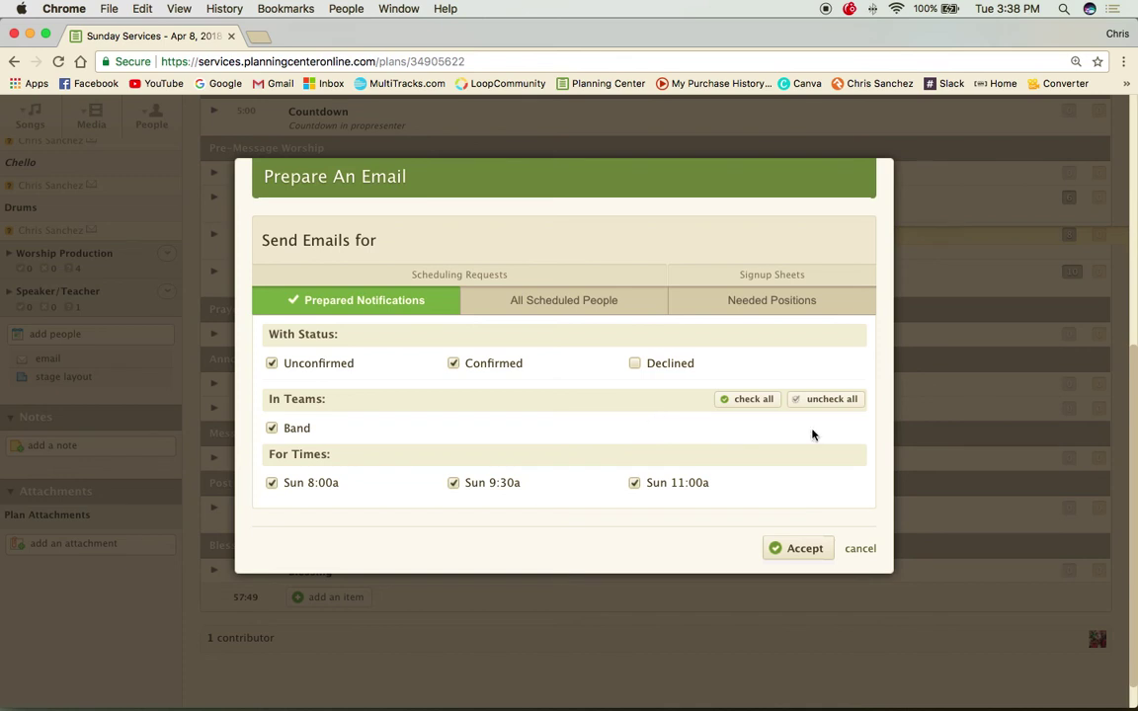
pyautogui.click(797, 548)
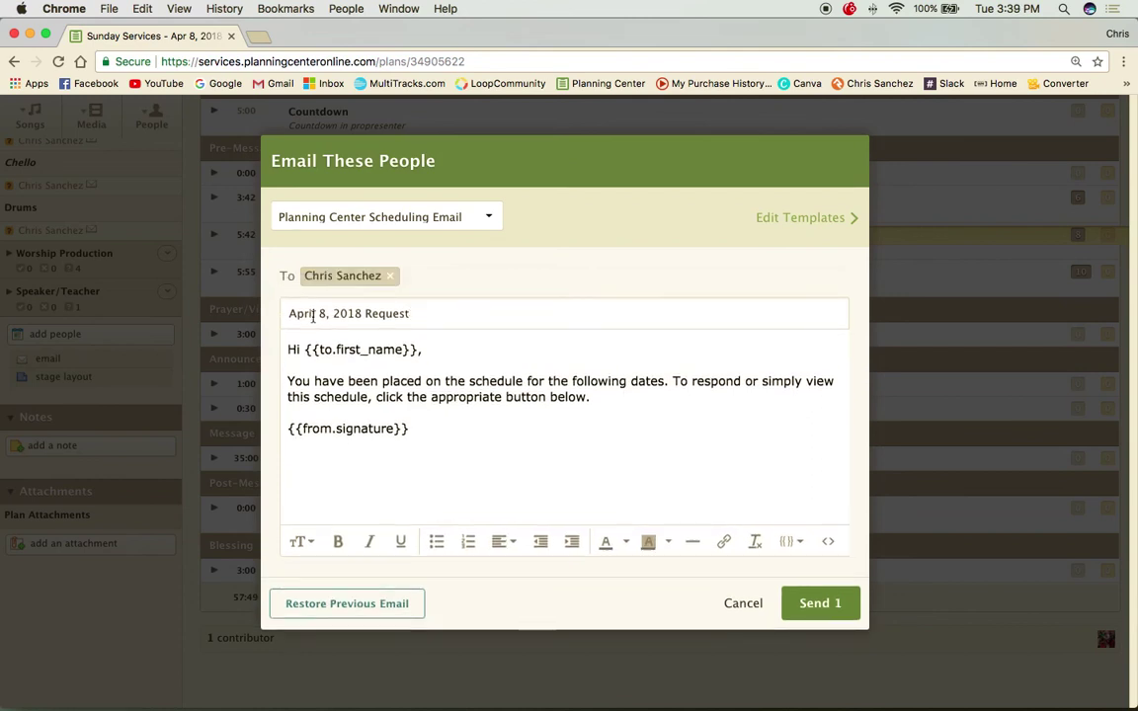
# Extend the email's subject line to "April 8, 2018 Request for sunday"
pyautogui.click(419, 314)
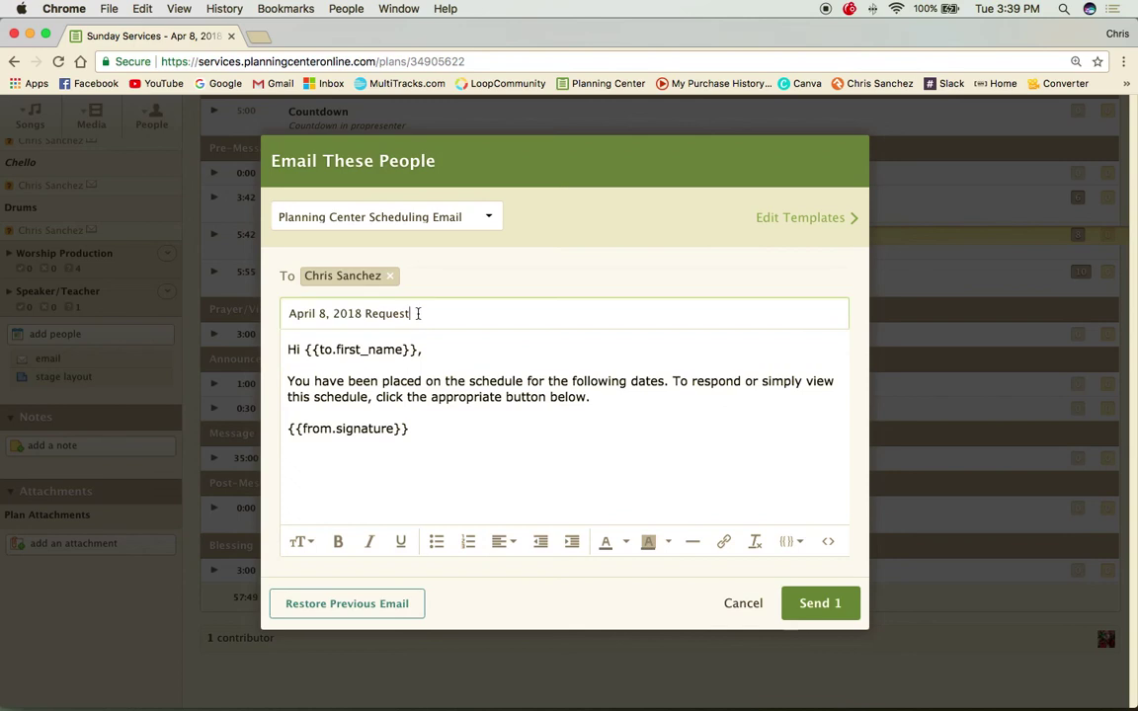
pyautogui.write('jhvjhvjhv')
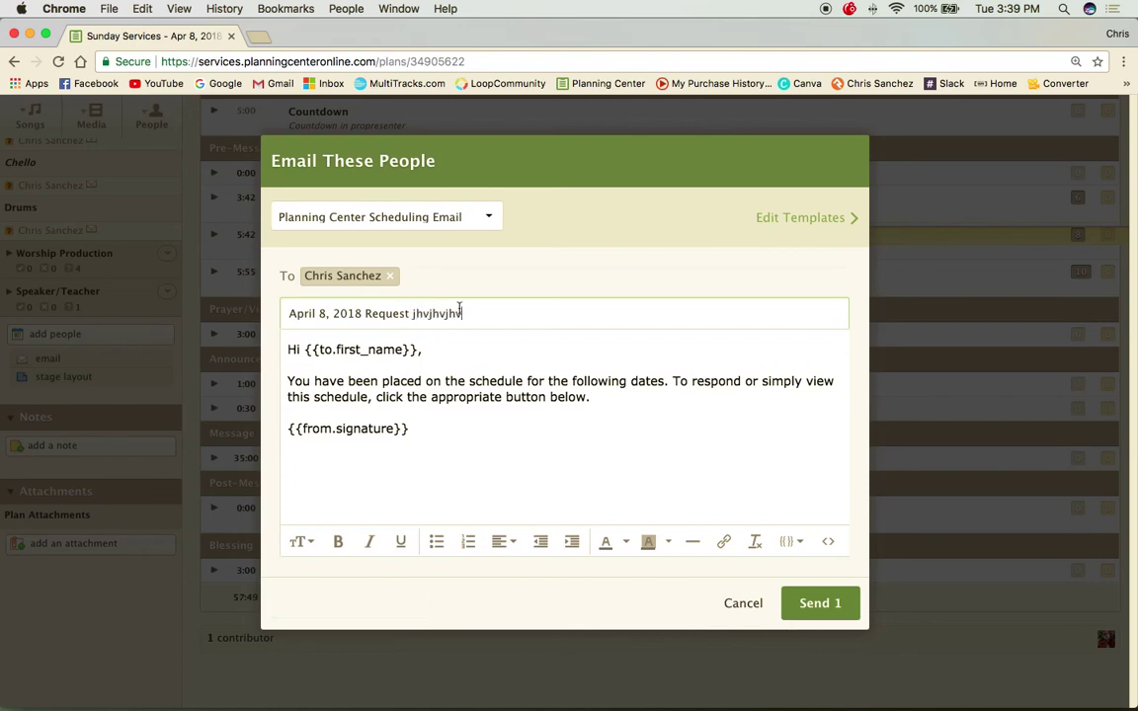
pyautogui.moveTo(460, 312); pyautogui.dragTo(414, 314)
pyautogui.write('for sunday')
# Try adding a line reading "test" above the signature in the message body, and remove it again
pyautogui.click(603, 395)
pyautogui.press('Return')
pyautogui.press('Return')
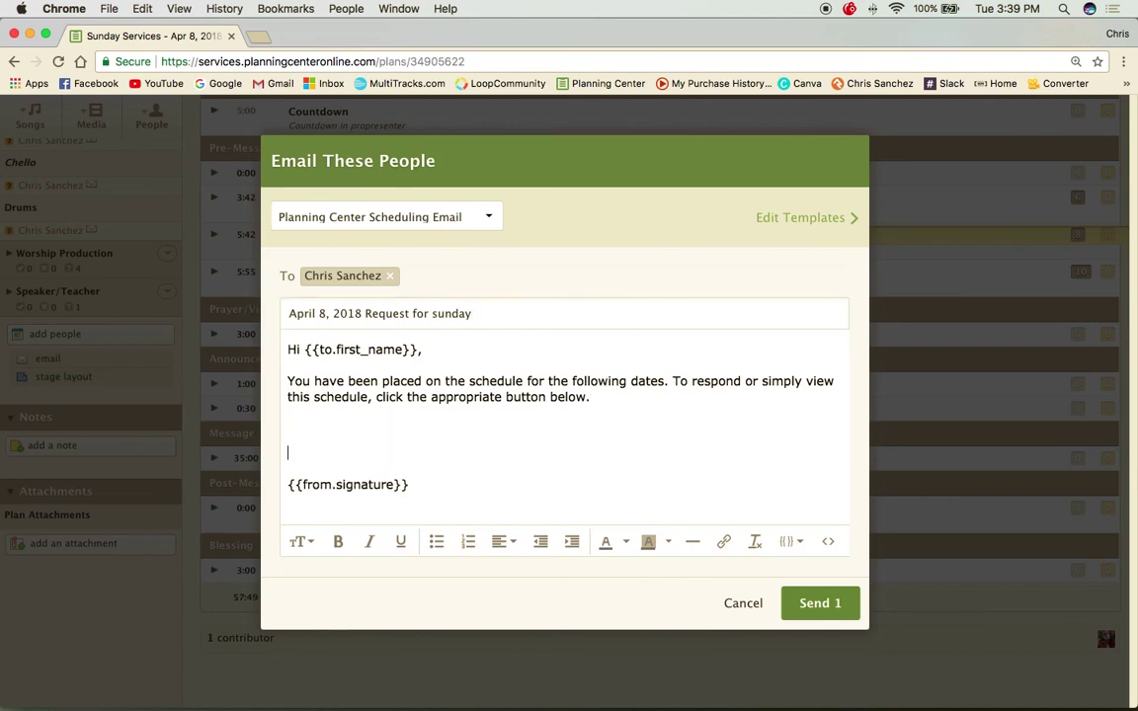
pyautogui.write('test')
pyautogui.click(299, 438)
pyautogui.press('BackSpace')
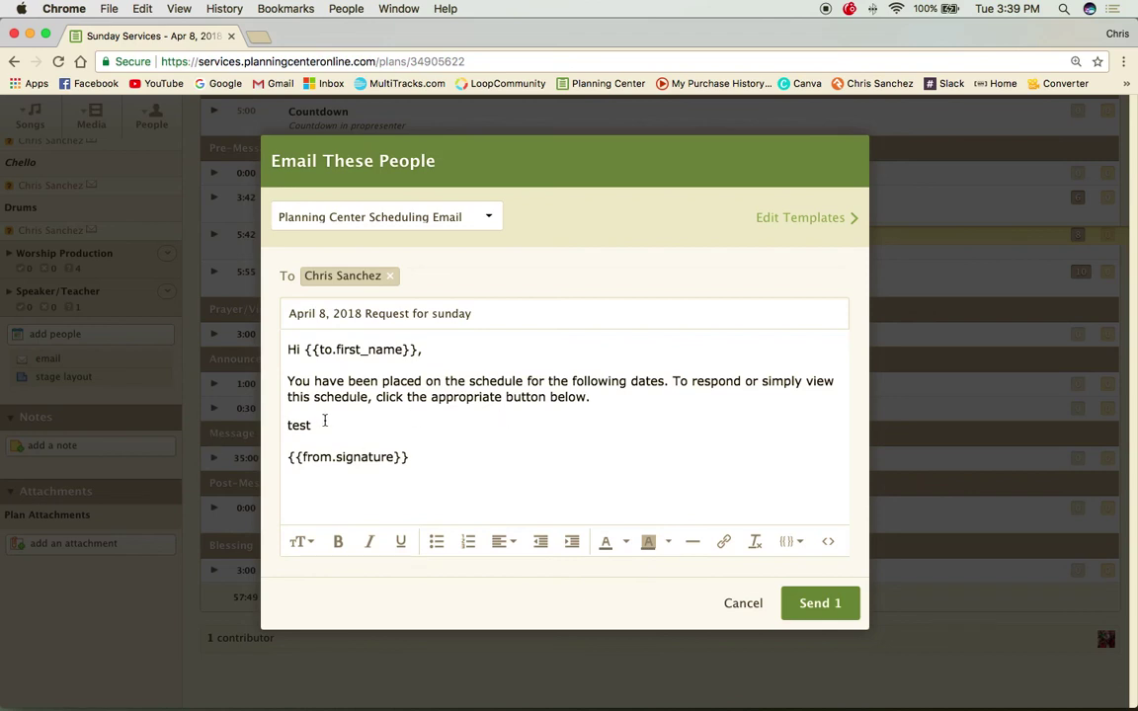
pyautogui.moveTo(320, 425); pyautogui.dragTo(288, 425)
pyautogui.press('BackSpace')
pyautogui.press('BackSpace')
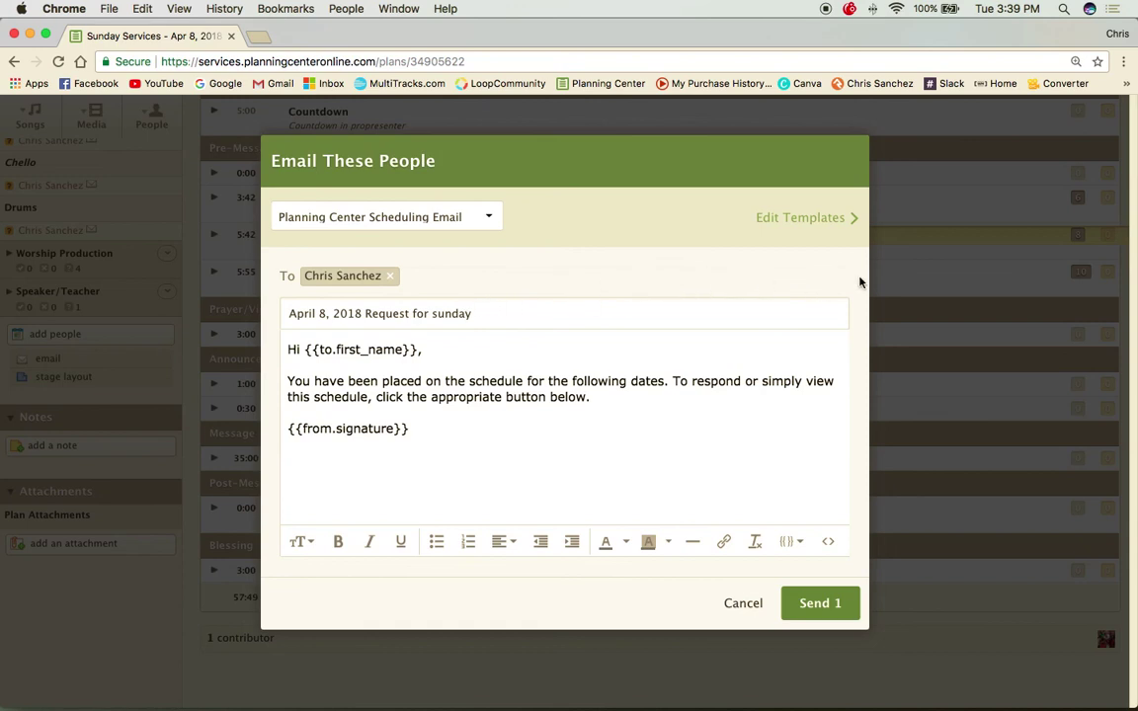
# Send the scheduling request email and dismiss the sent notice
pyautogui.click(820, 603)
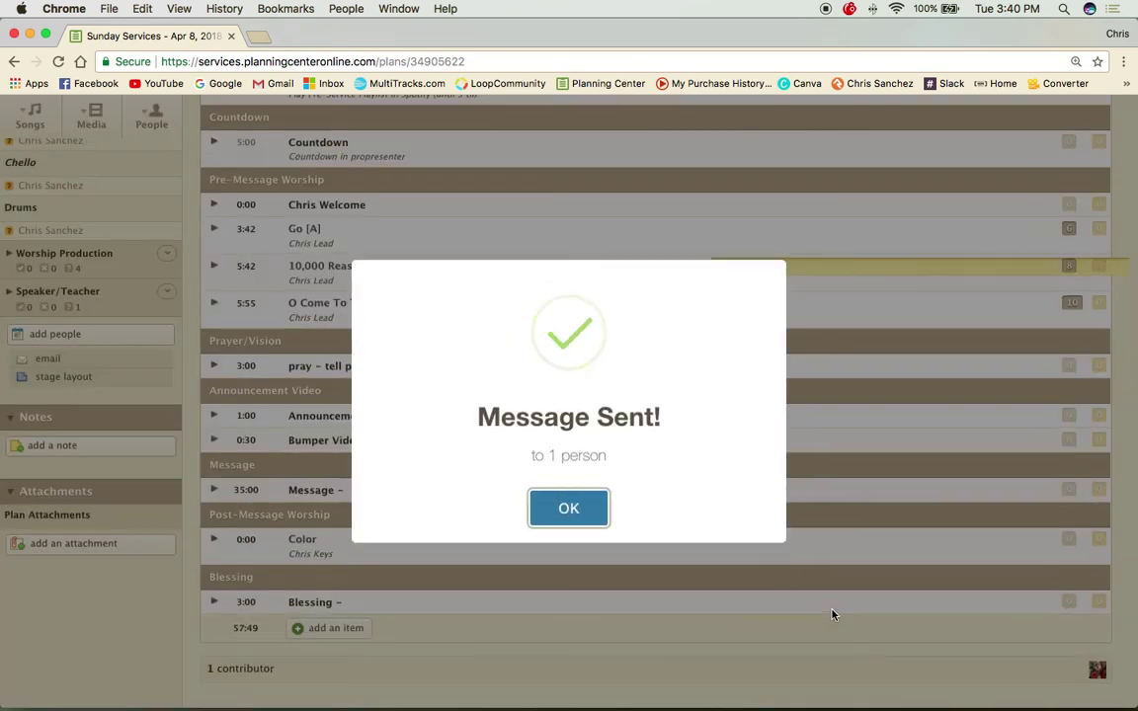
pyautogui.click(559, 508)
# Accept the Acoustic 1, Bass and Chello scheduling requests for the Band on the April 8 plan
pyautogui.scroll(5, 155, 241)
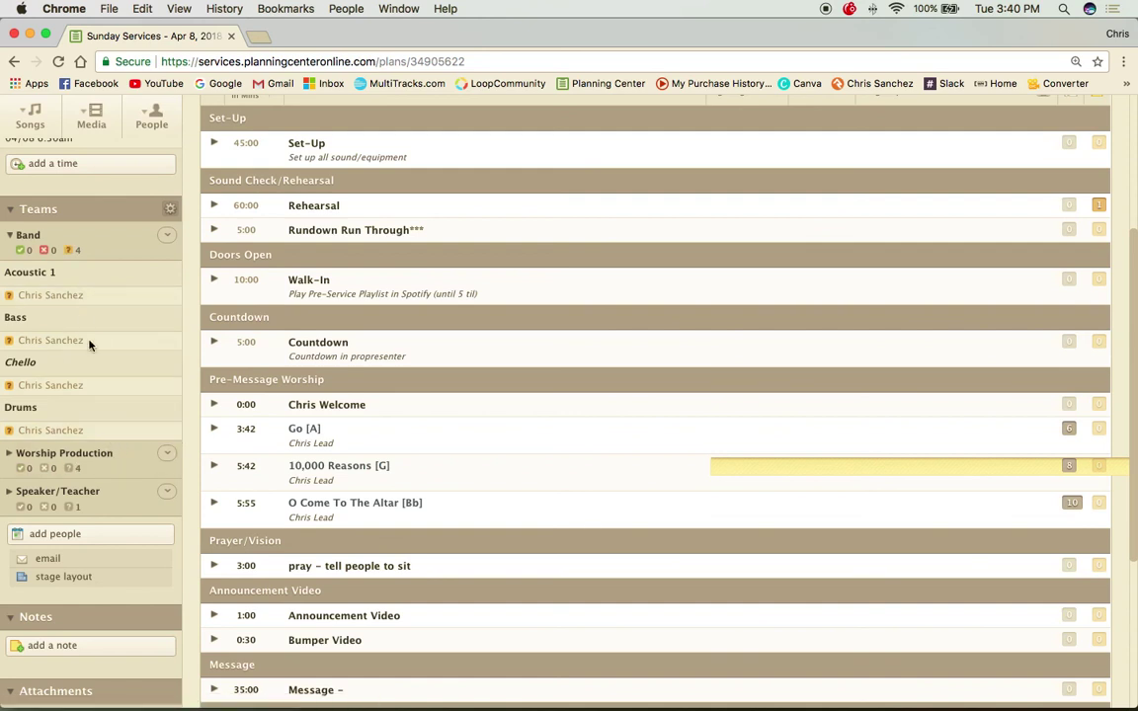
pyautogui.scroll(5, 129, 443)
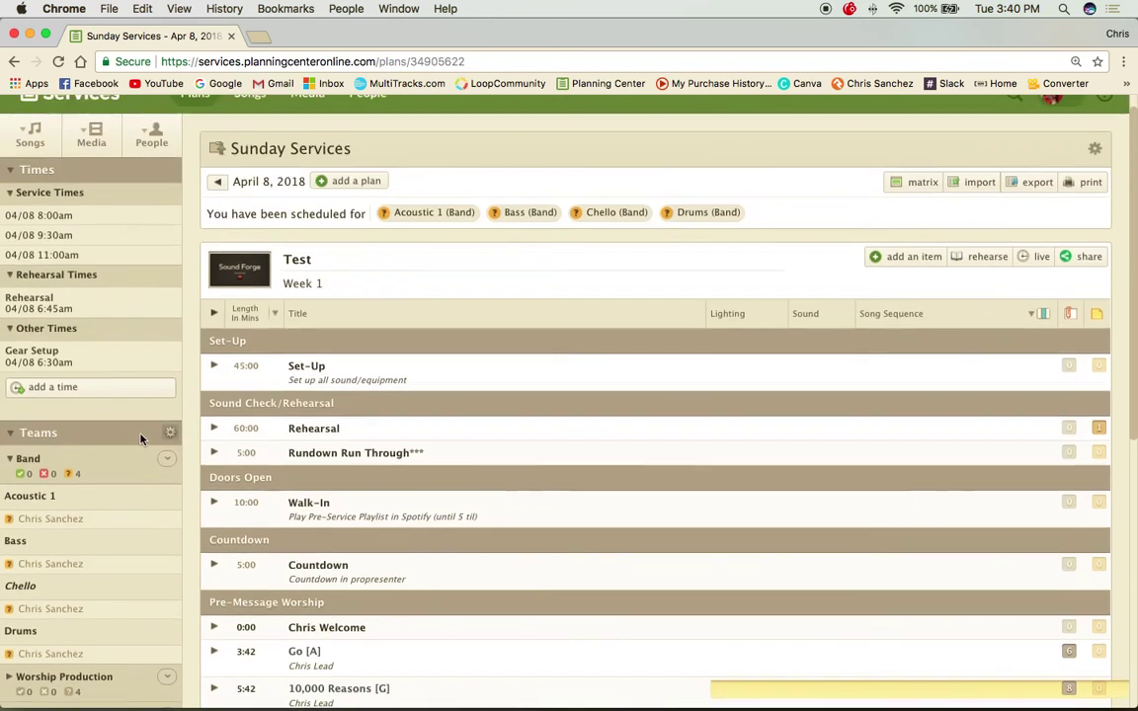
pyautogui.moveTo(255, 442)
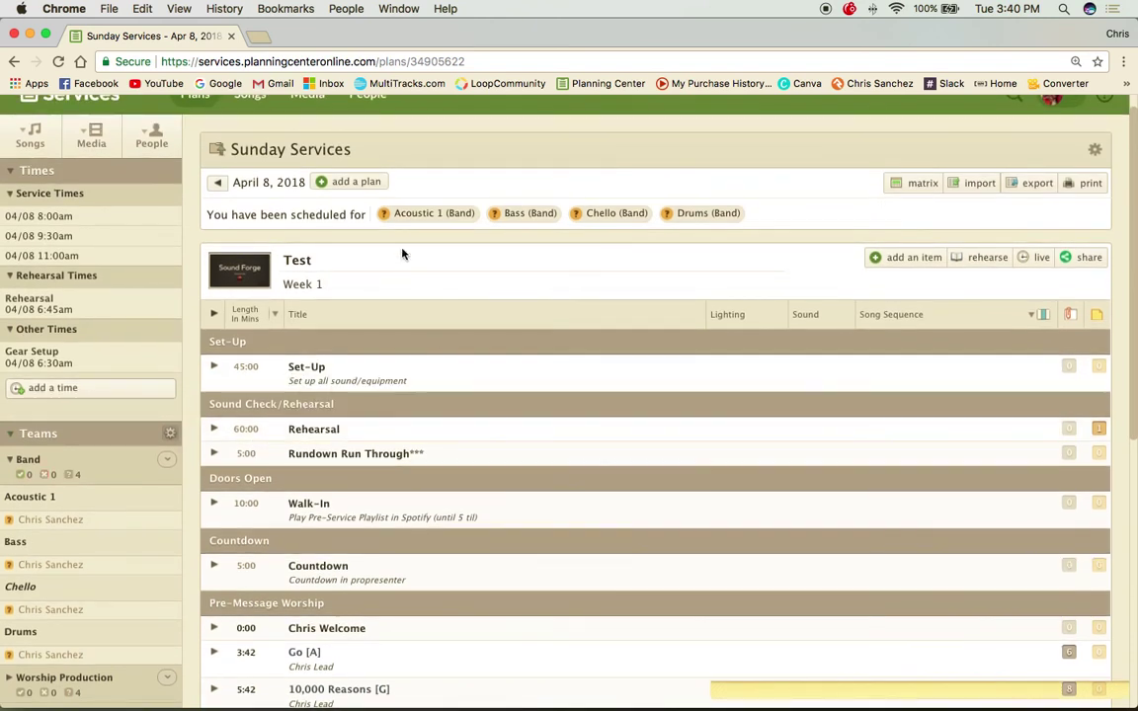
pyautogui.moveTo(415, 216)
pyautogui.scroll(-1, 434, 415)
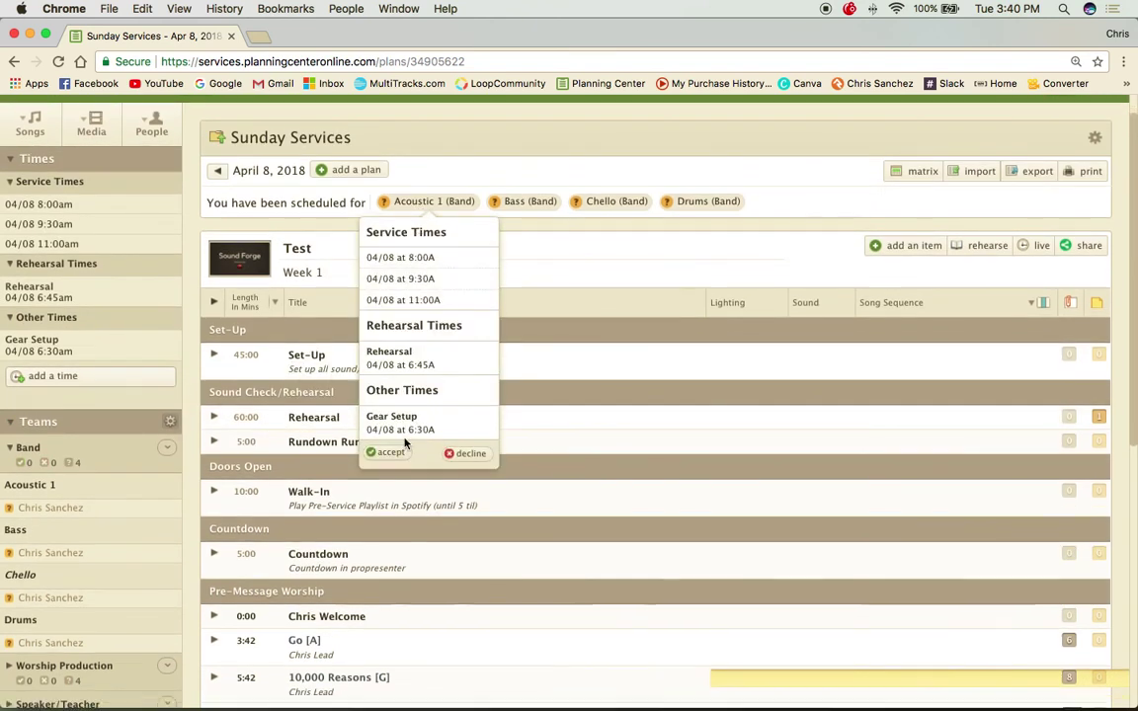
pyautogui.click(385, 465)
pyautogui.moveTo(523, 198)
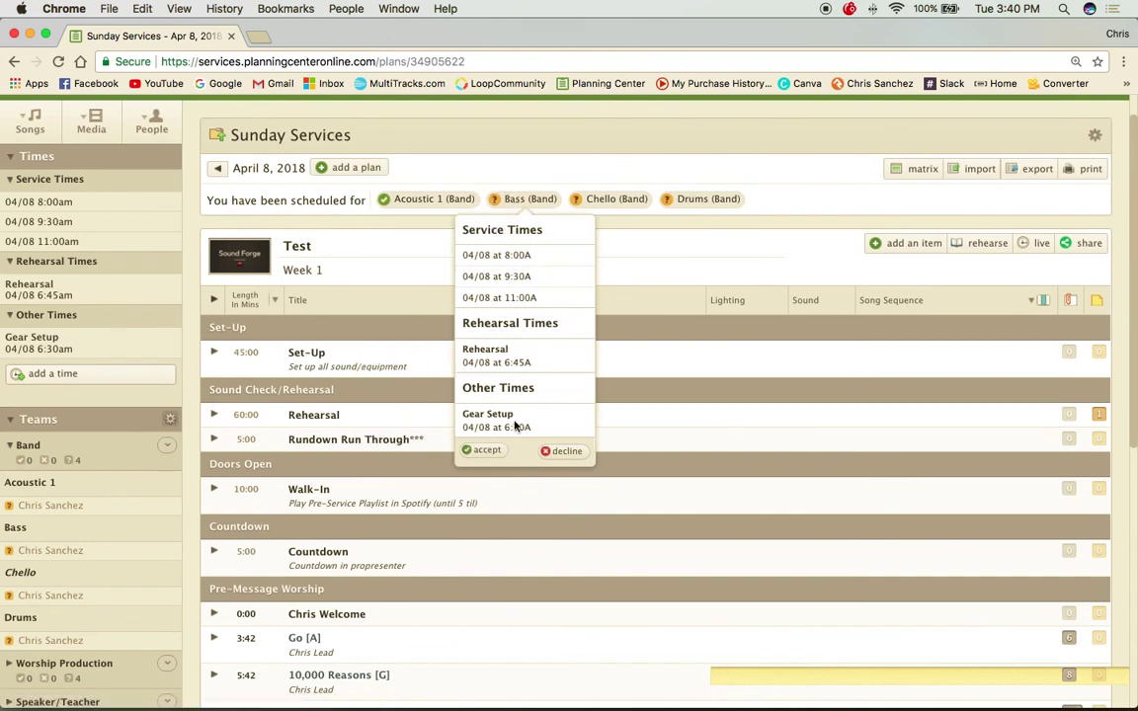
pyautogui.click(483, 450)
pyautogui.moveTo(636, 201)
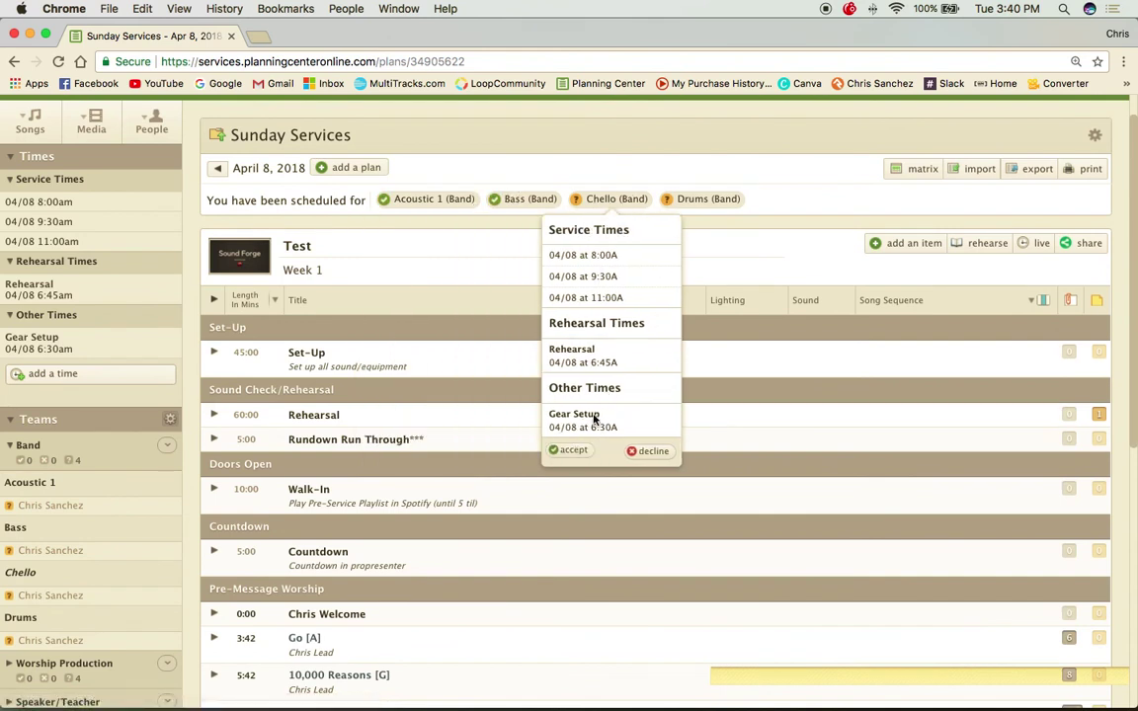
pyautogui.click(573, 449)
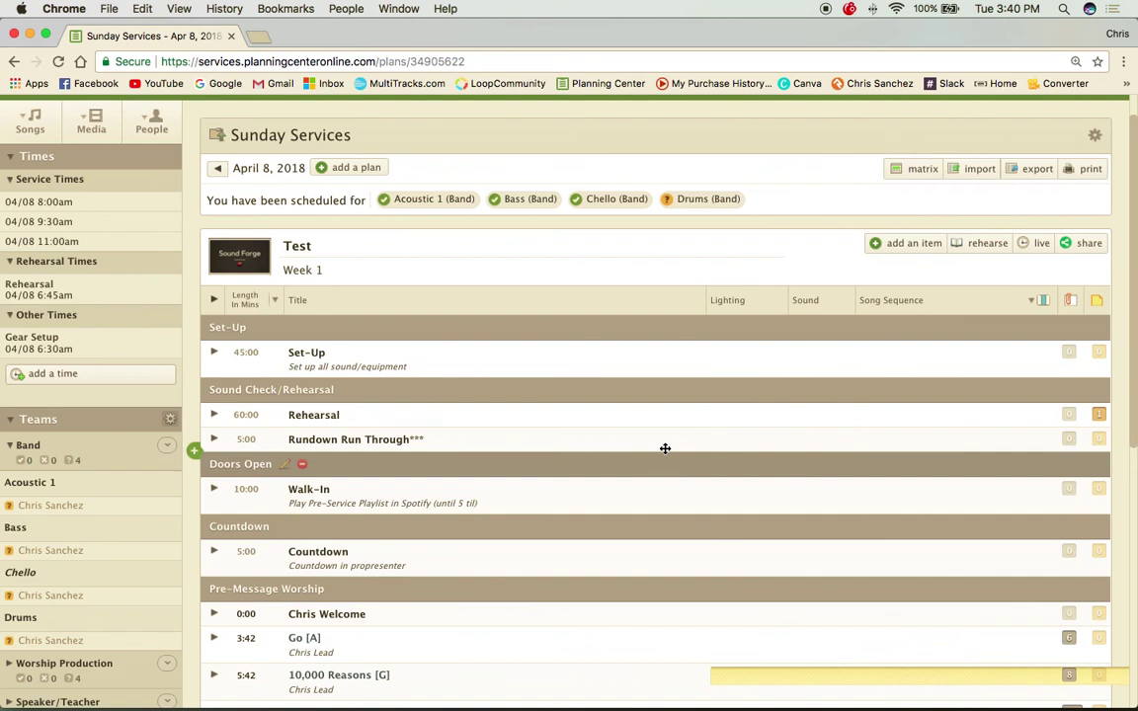
# Accept the Drums scheduling request for the Band on the April 8 plan
pyautogui.moveTo(698, 202)
pyautogui.click(663, 450)
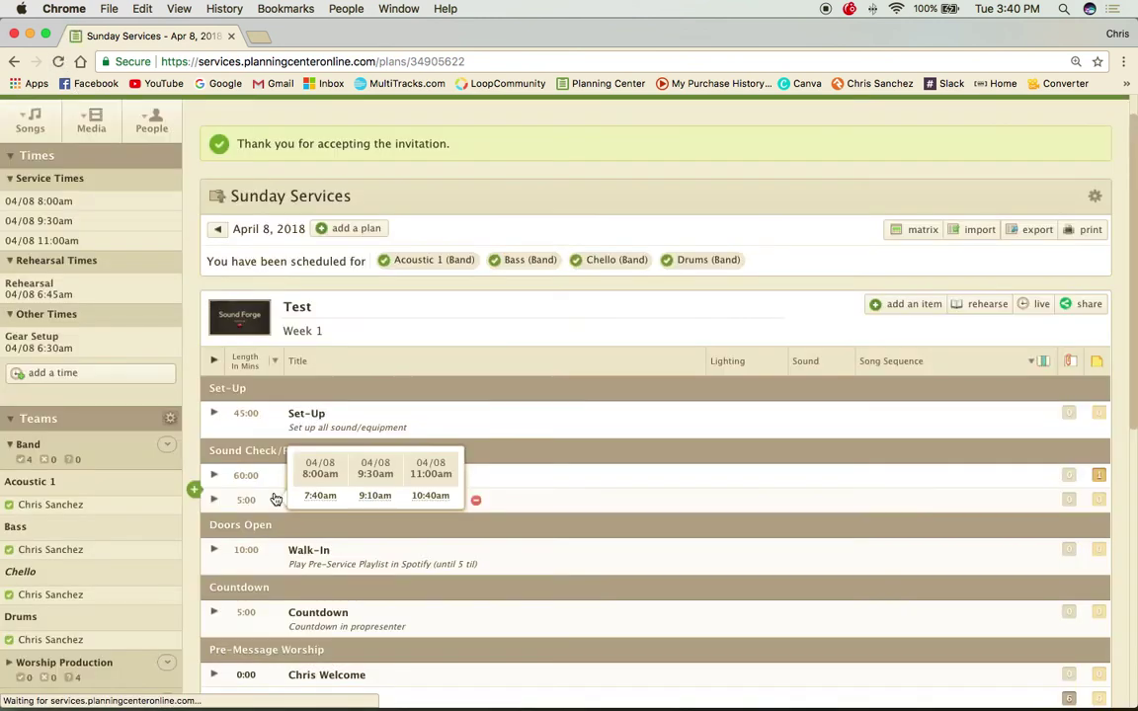
# Prepare an email to all scheduled people in the Band team with unconfirmed or confirmed status, for the 8:00, 9:30 and 11:00 Sunday times
pyautogui.scroll(-5, 242, 491)
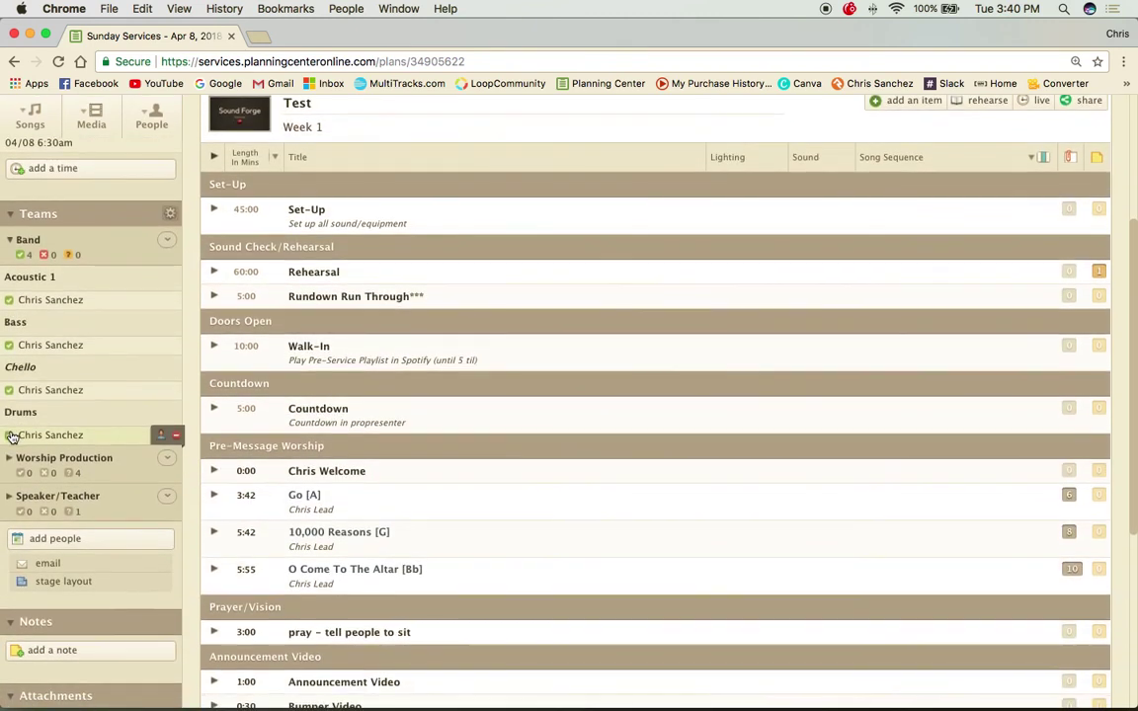
pyautogui.scroll(-3, 718, 497)
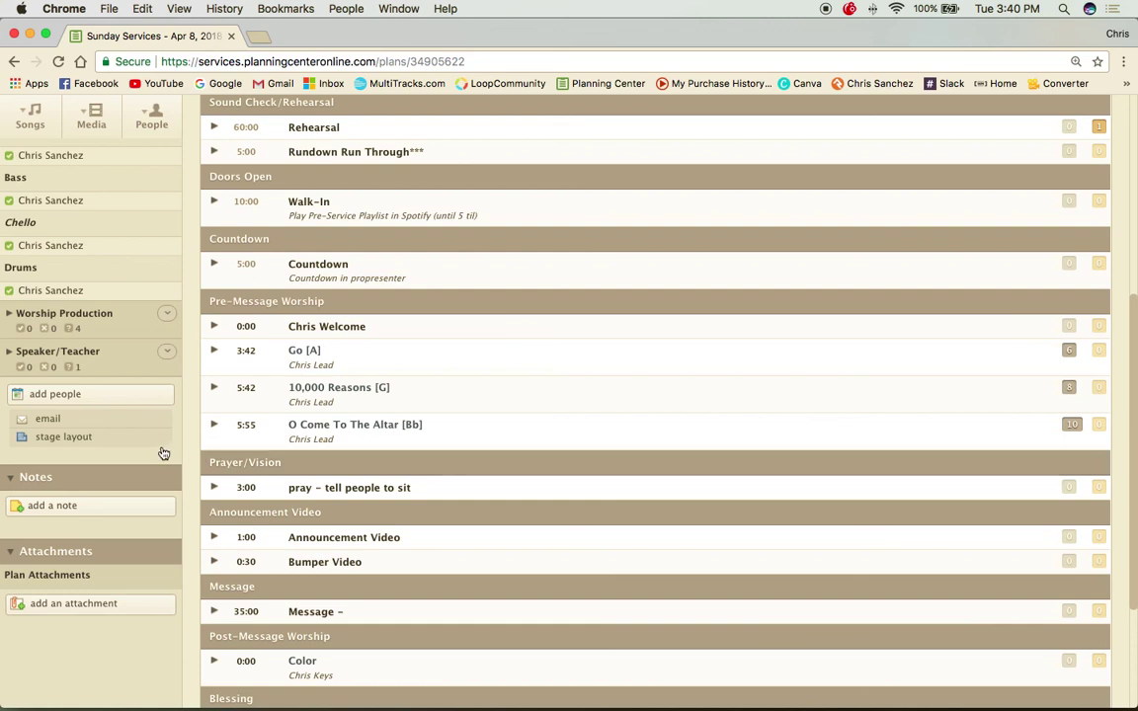
pyautogui.click(75, 422)
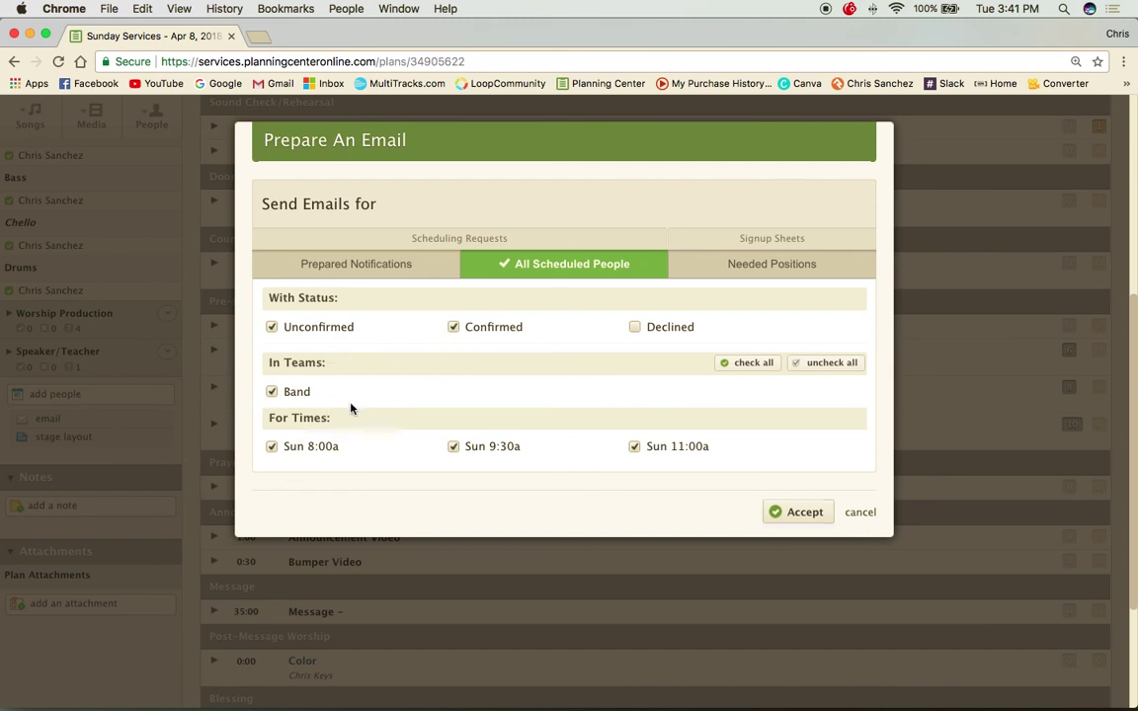
pyautogui.click(798, 513)
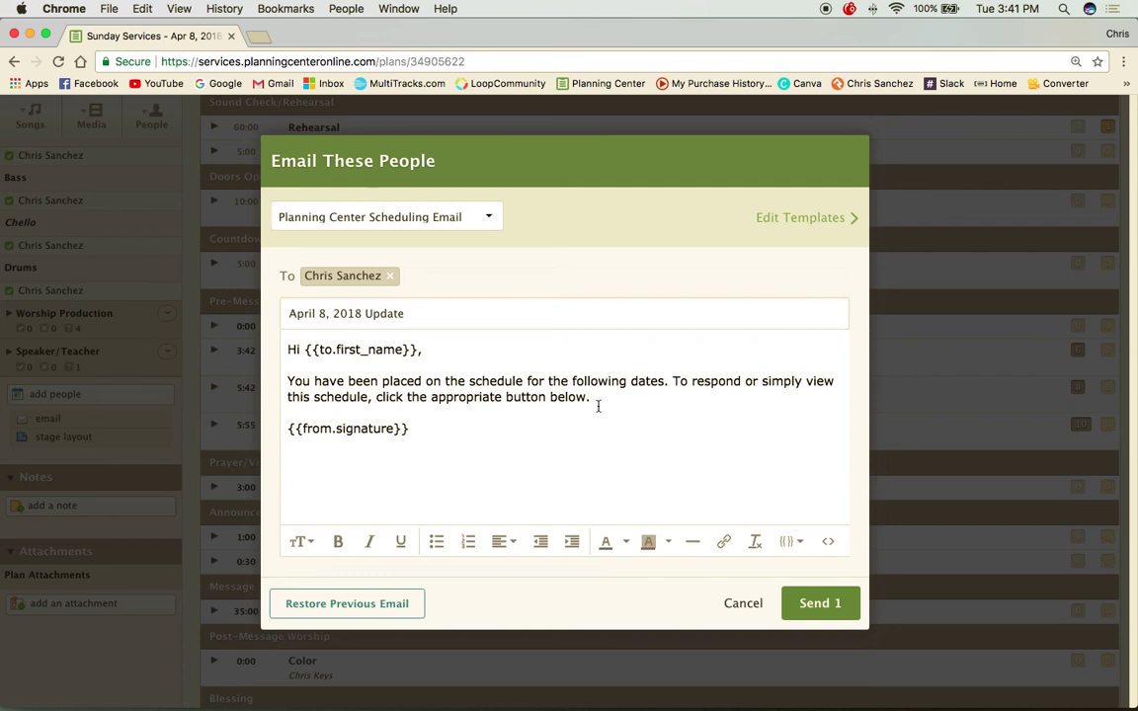
# Replace the message body's scheduling paragraph with the text "testjhsgcsjdhgskhdgcs", keeping the greeting and signature
pyautogui.moveTo(589, 396); pyautogui.dragTo(282, 386)
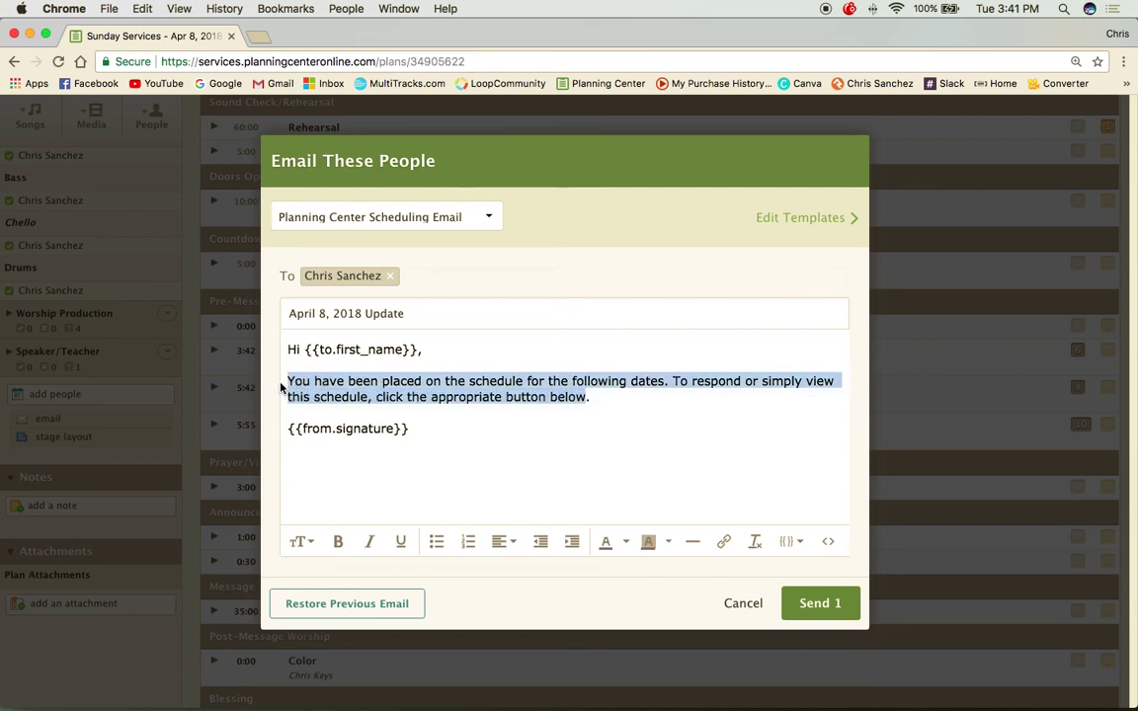
pyautogui.write('test')
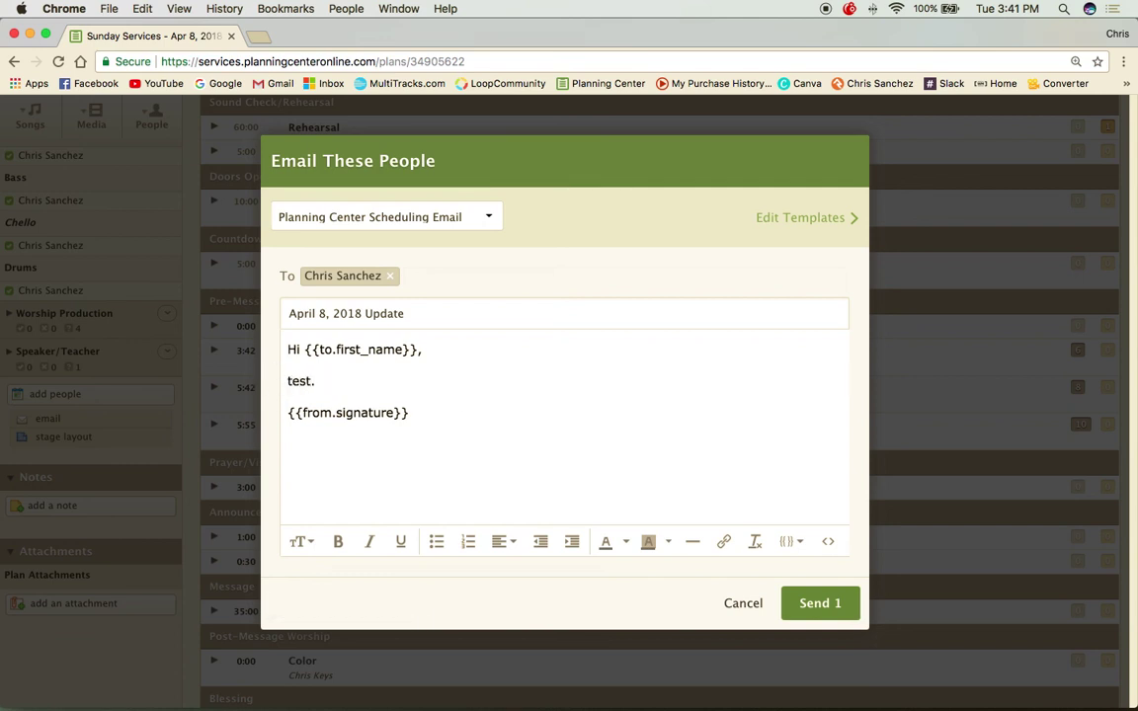
pyautogui.write('jhsgcsjdhgskhdgcs')
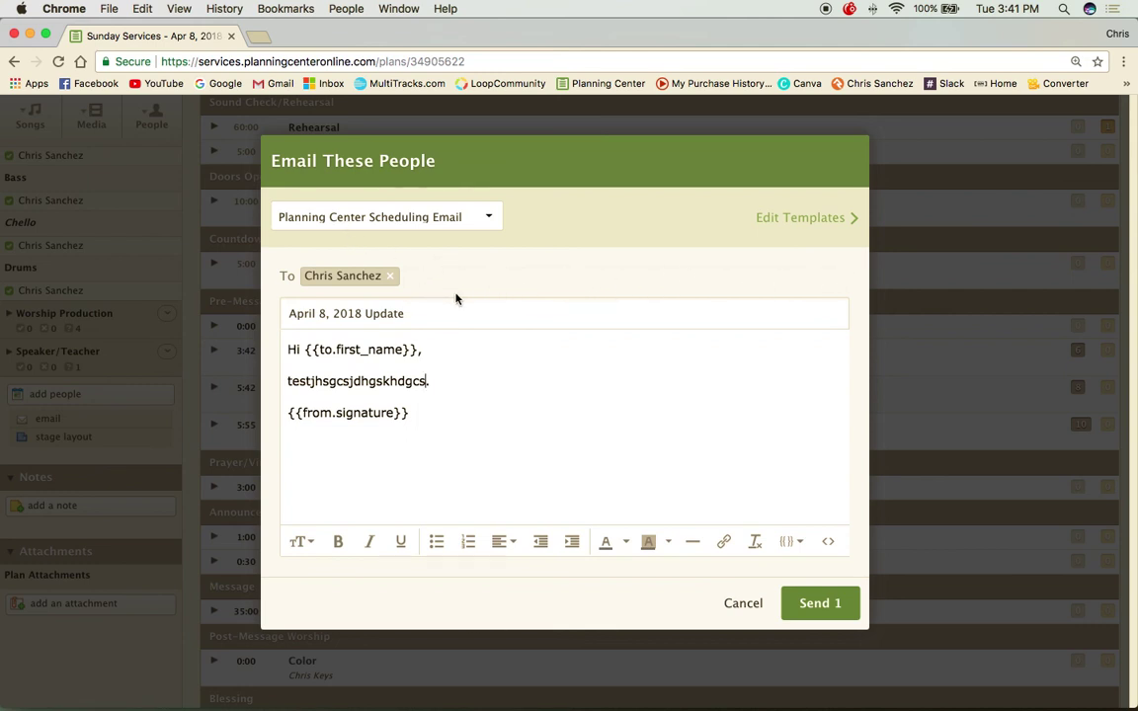
# Look through the General, Scheduling and Signup Sheets email templates, and return to the email draft
pyautogui.click(499, 219)
pyautogui.click(535, 219)
pyautogui.click(844, 224)
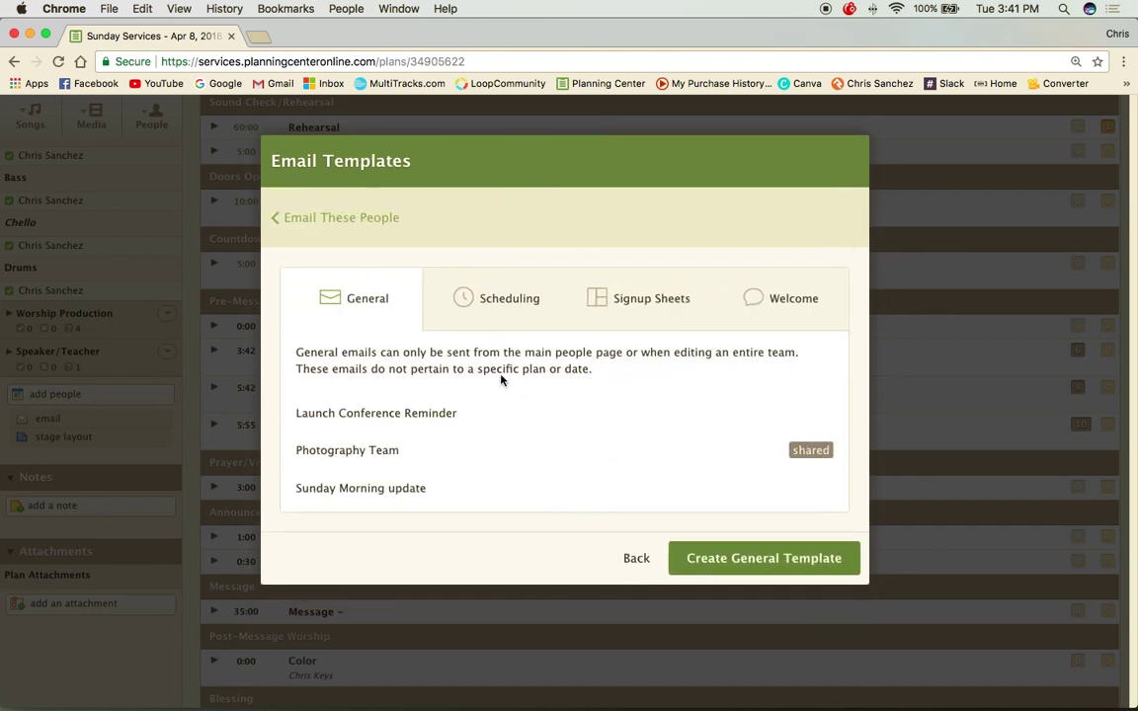
pyautogui.click(509, 301)
pyautogui.click(648, 309)
pyautogui.click(363, 298)
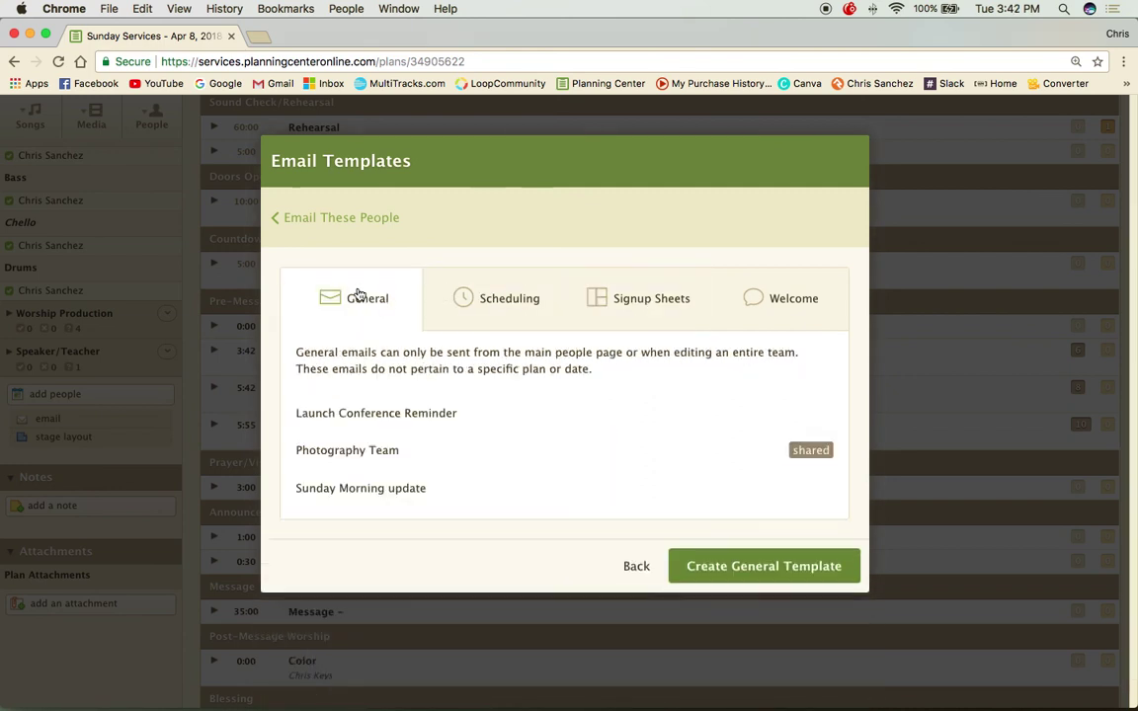
pyautogui.click(636, 559)
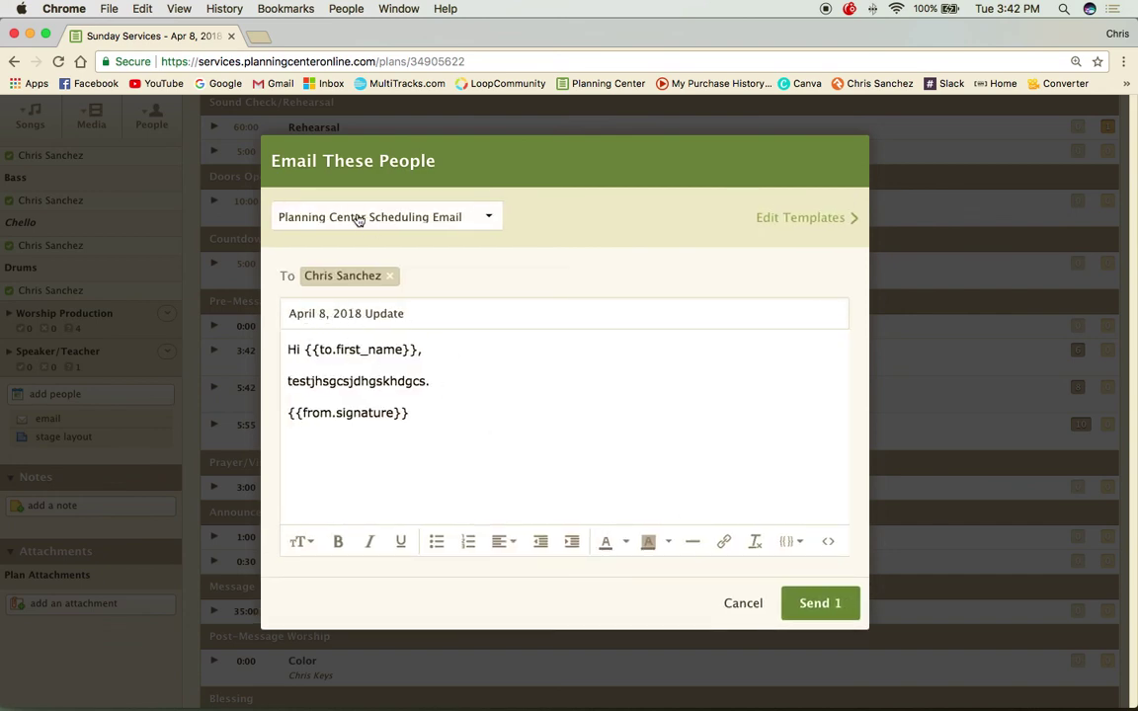
# Send the "April 8, 2018 Update" email and dismiss the sent notice
pyautogui.click(828, 613)
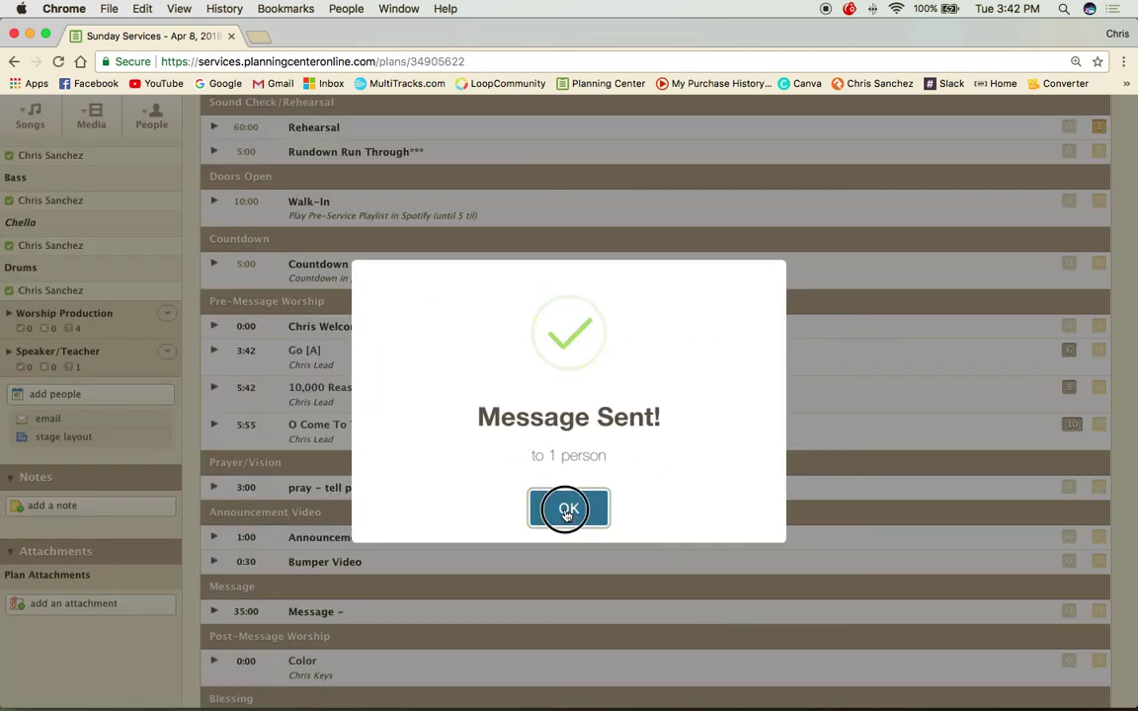
pyautogui.click(562, 505)
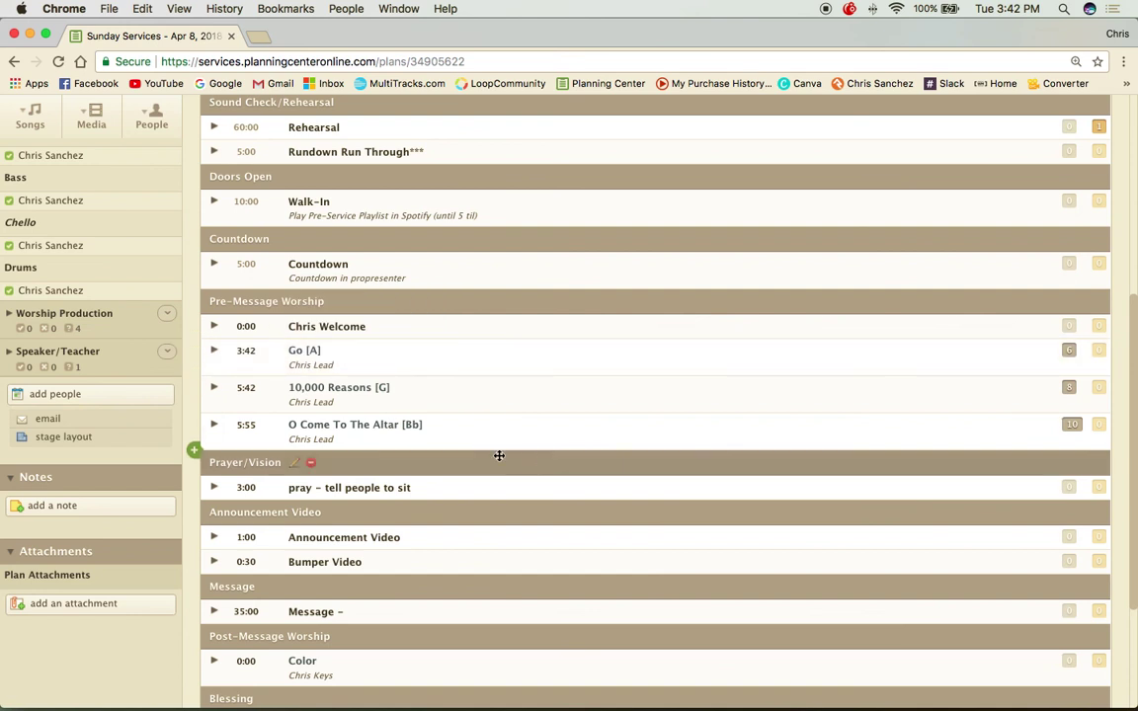
# Review the whole April 8 plan, including its times, Band team statuses and order of service
pyautogui.scroll(5, 499, 455)
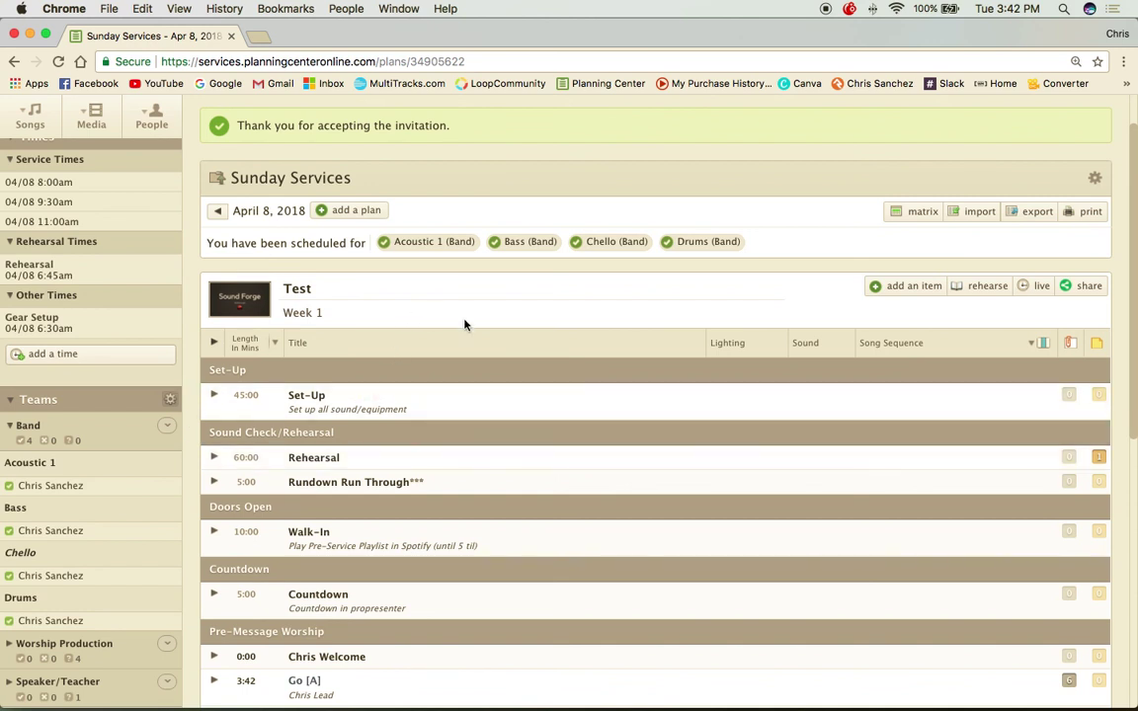
pyautogui.scroll(-5, 370, 472)
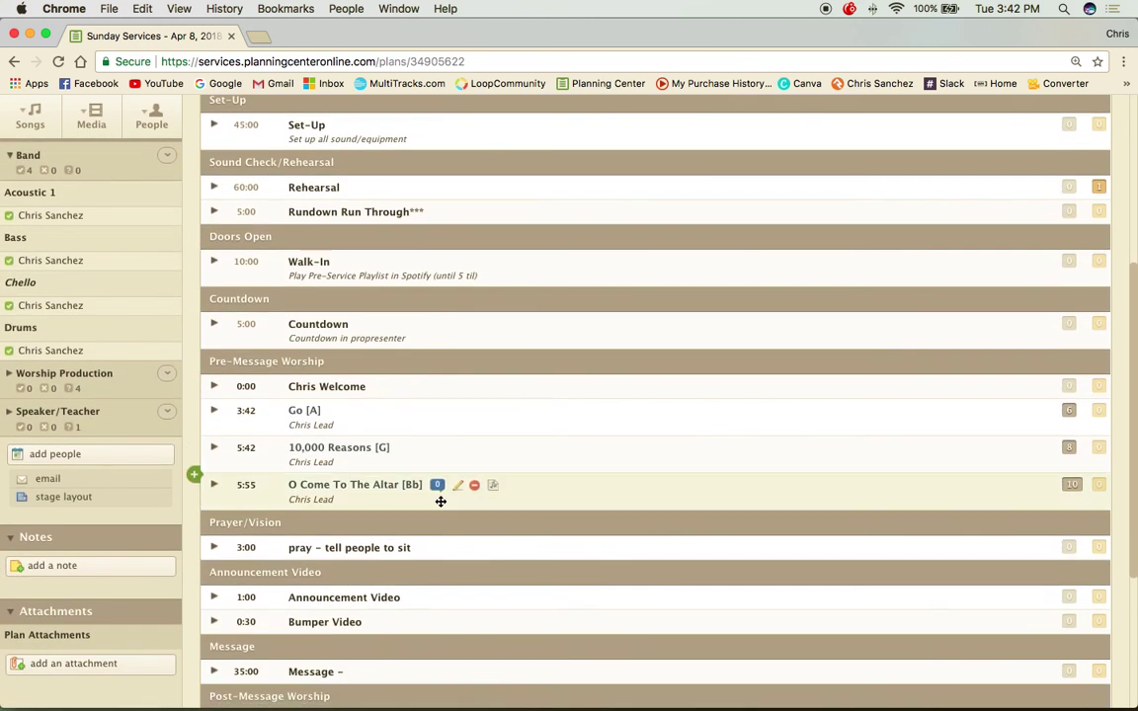
pyautogui.moveTo(264, 538)
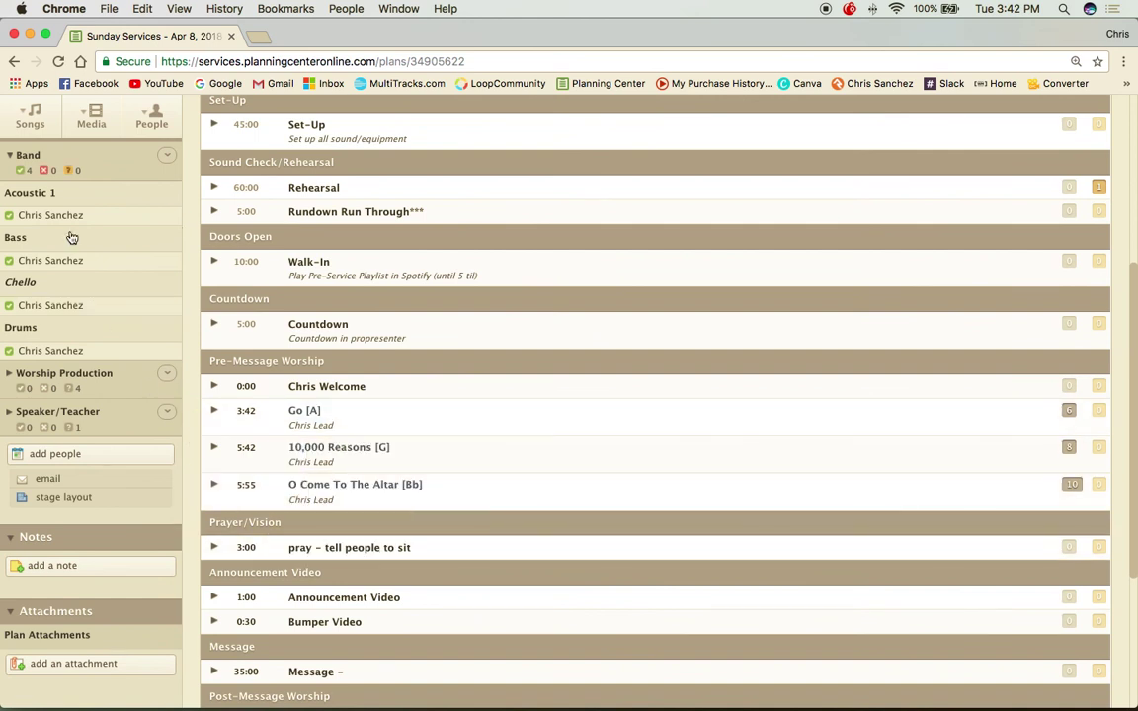
pyautogui.scroll(6, 237, 369)
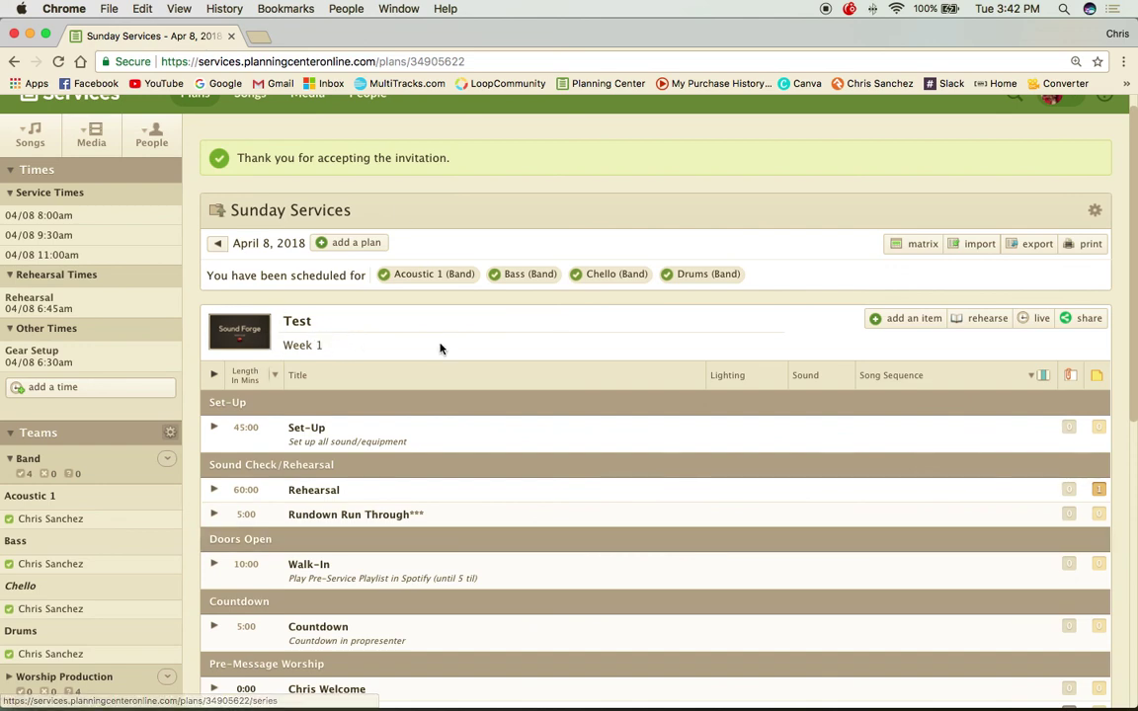
pyautogui.scroll(-4, 594, 393)
pyautogui.scroll(-8, 594, 396)
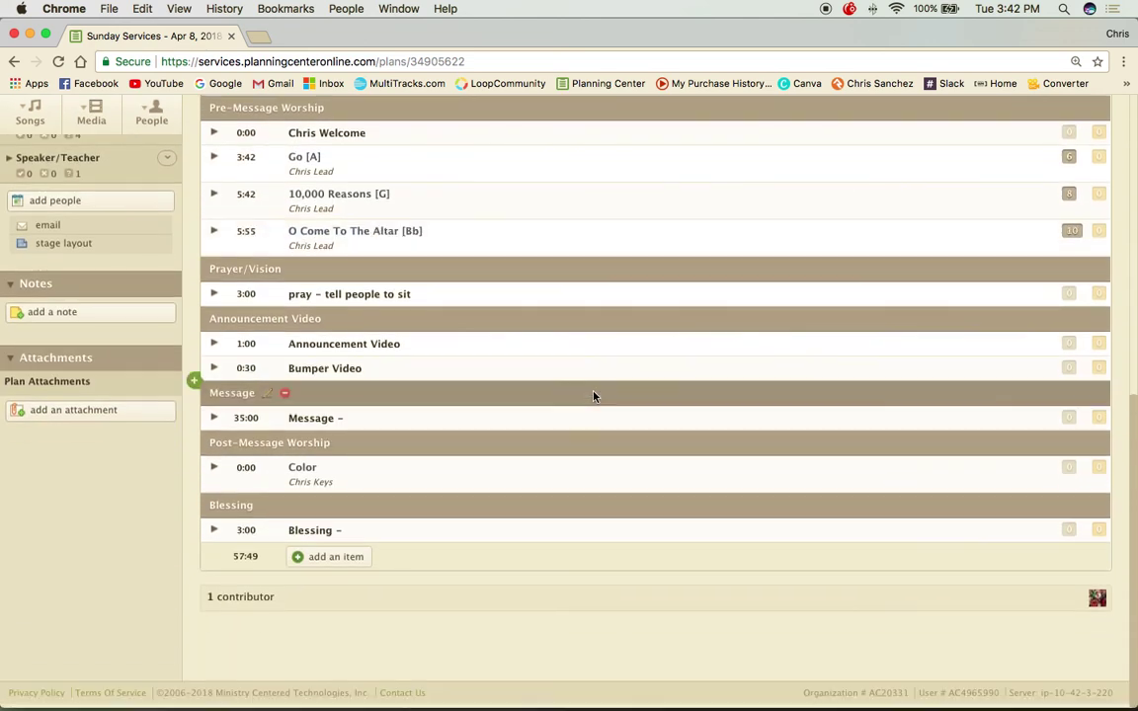
pyautogui.scroll(7, 594, 396)
pyautogui.scroll(6, 594, 396)
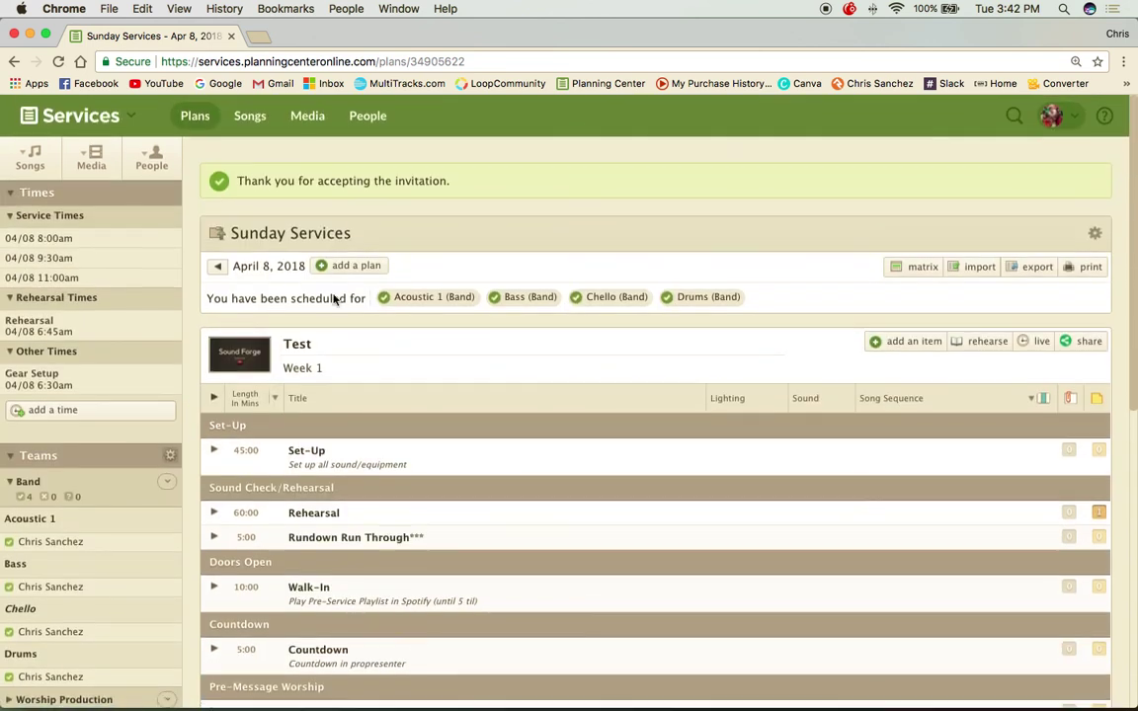
# Go to the plans dashboard and check the April 8, 2018 entry in the Sunday Services list
pyautogui.click(191, 116)
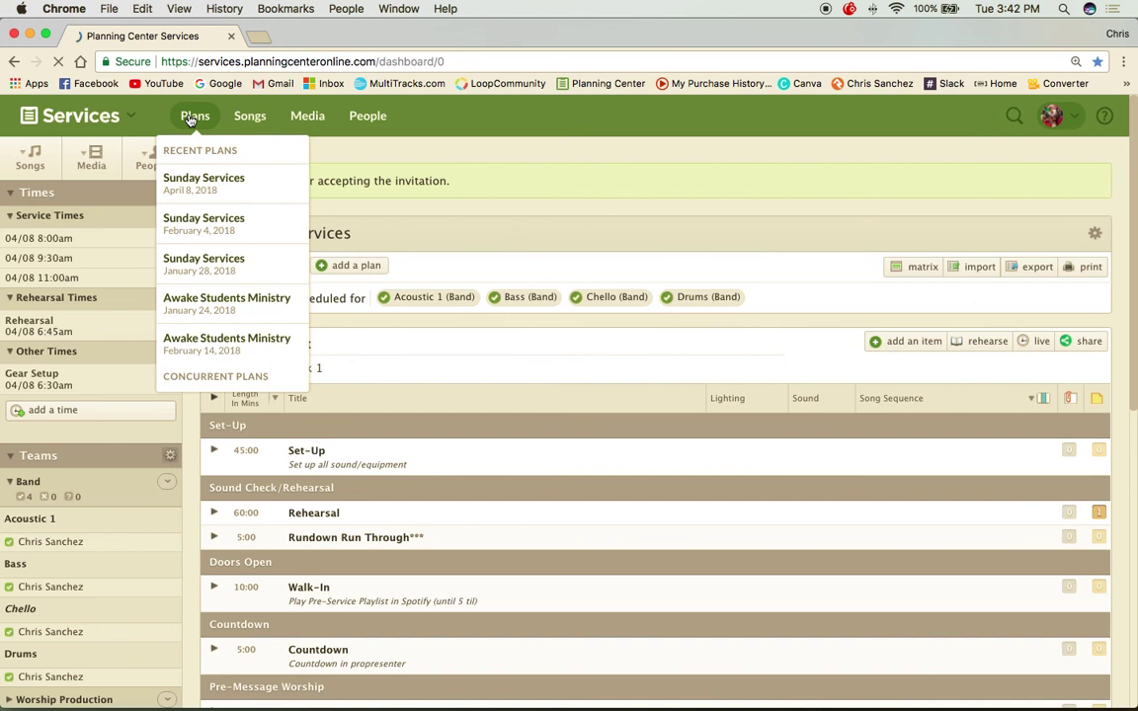
pyautogui.scroll(-5, 439, 375)
pyautogui.scroll(-2, 441, 377)
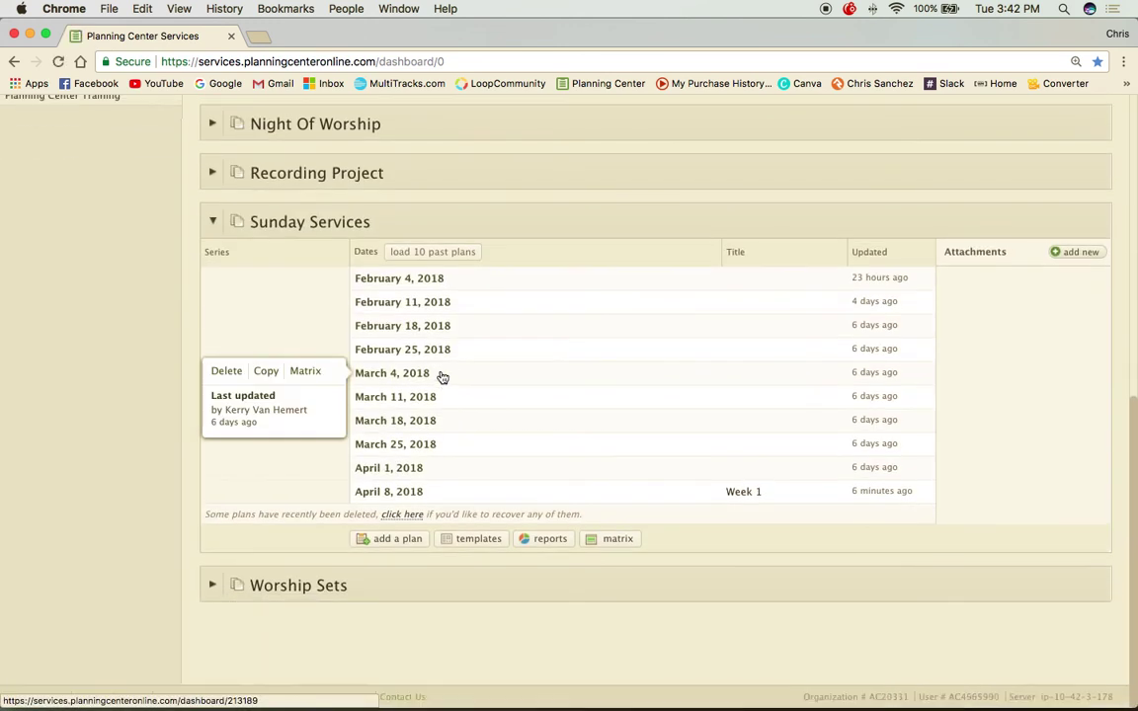
pyautogui.moveTo(405, 494)
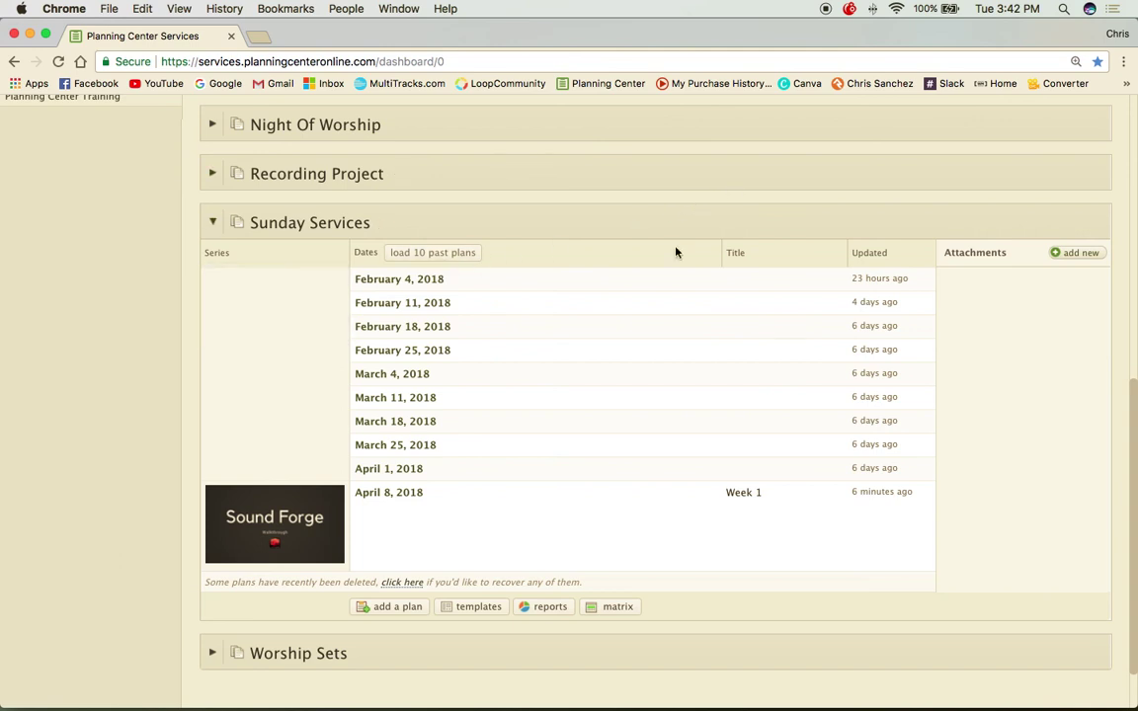
pyautogui.scroll(10, 676, 252)
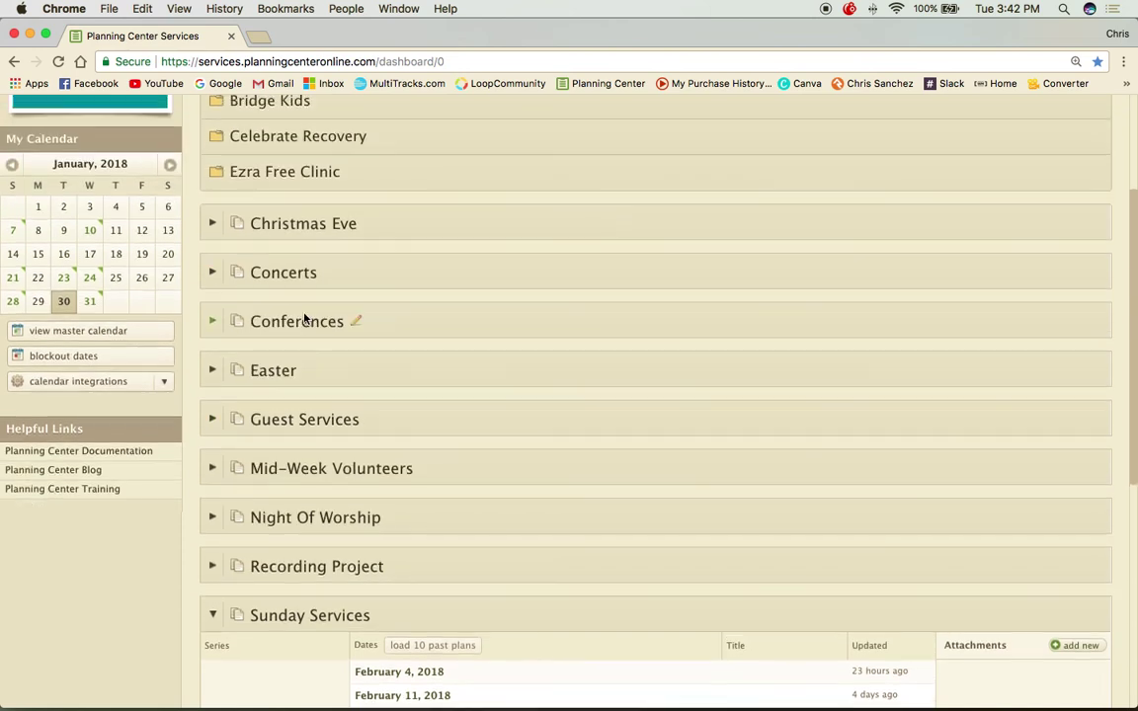